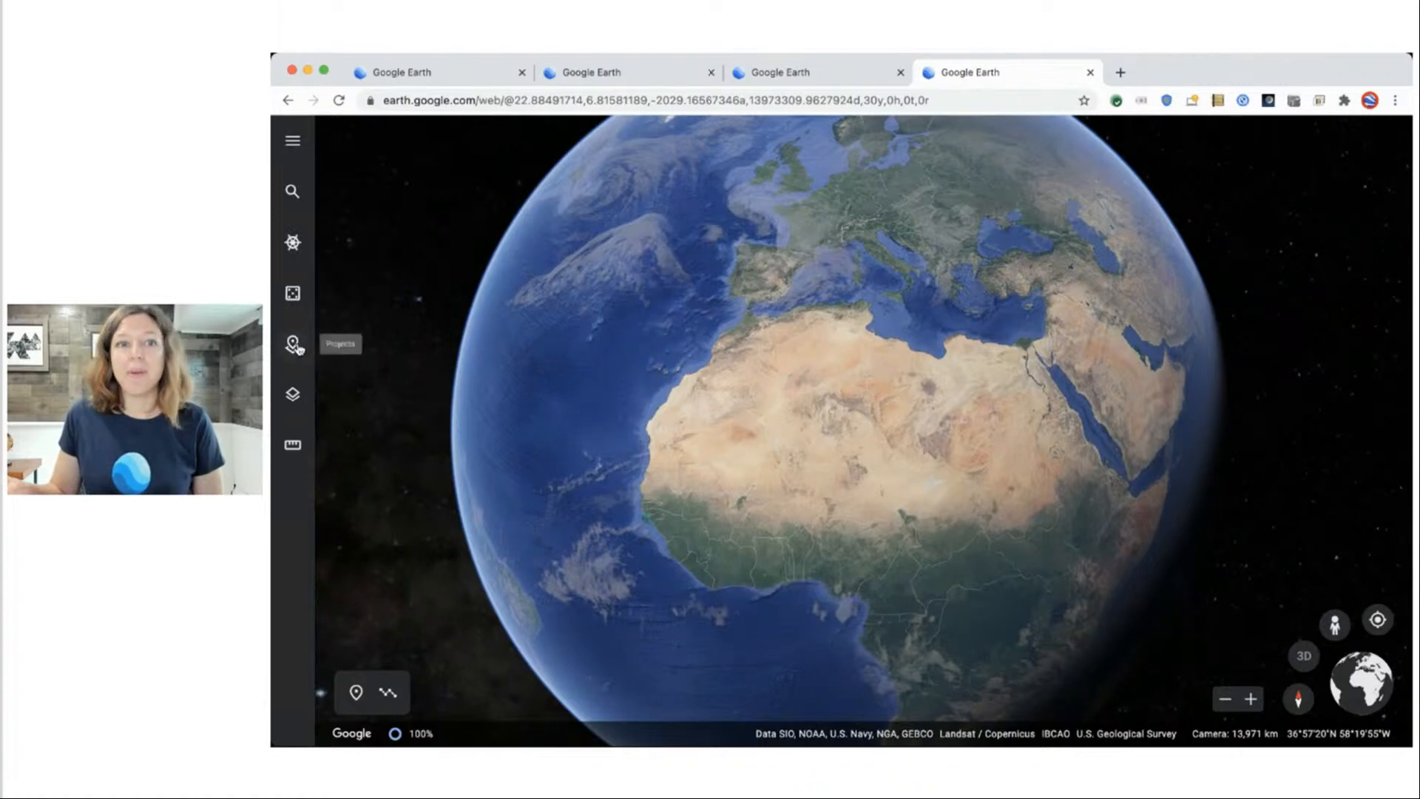
Create a new Untitled Project in Google Drive from the Projects list and open its details.
left_click(294, 345)
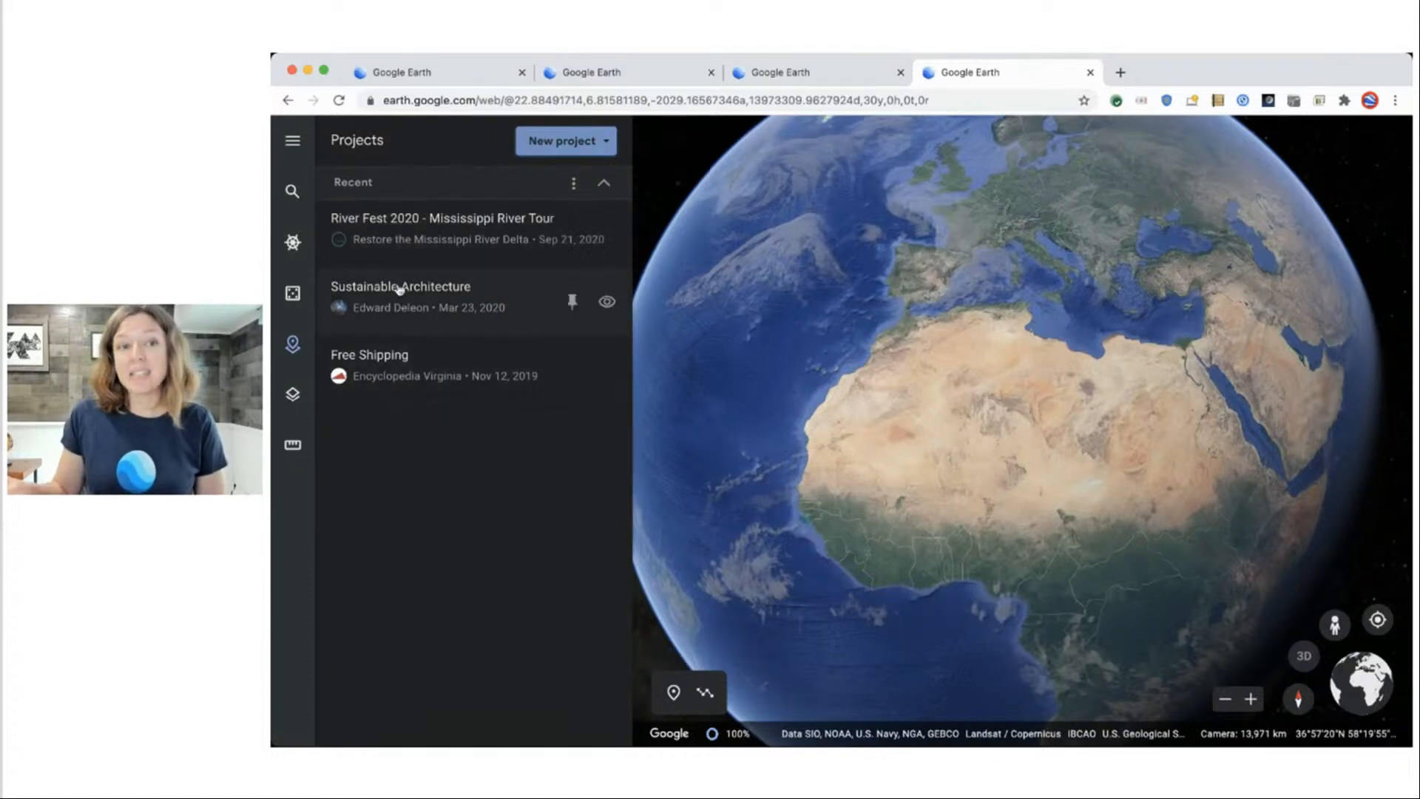
left_click(575, 141)
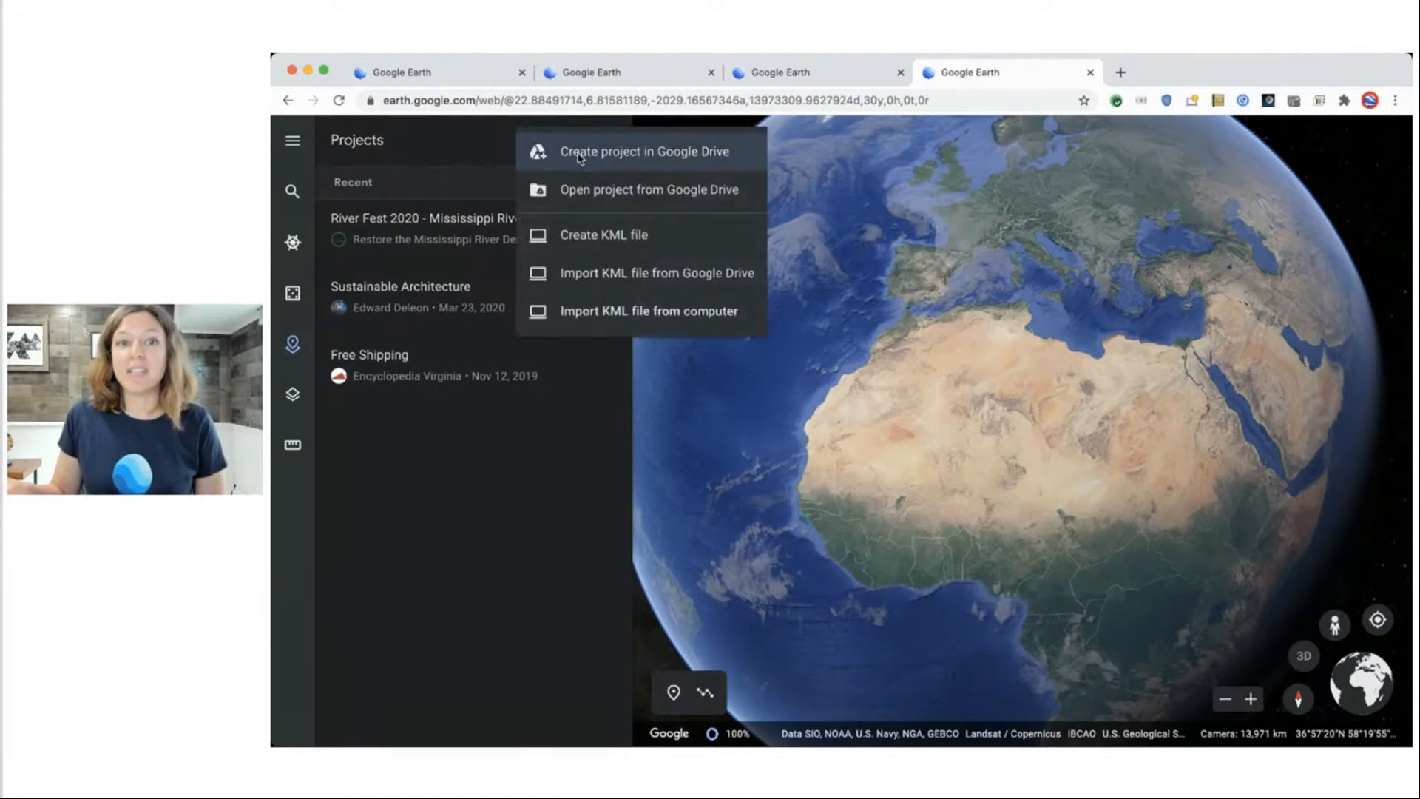
left_click(579, 153)
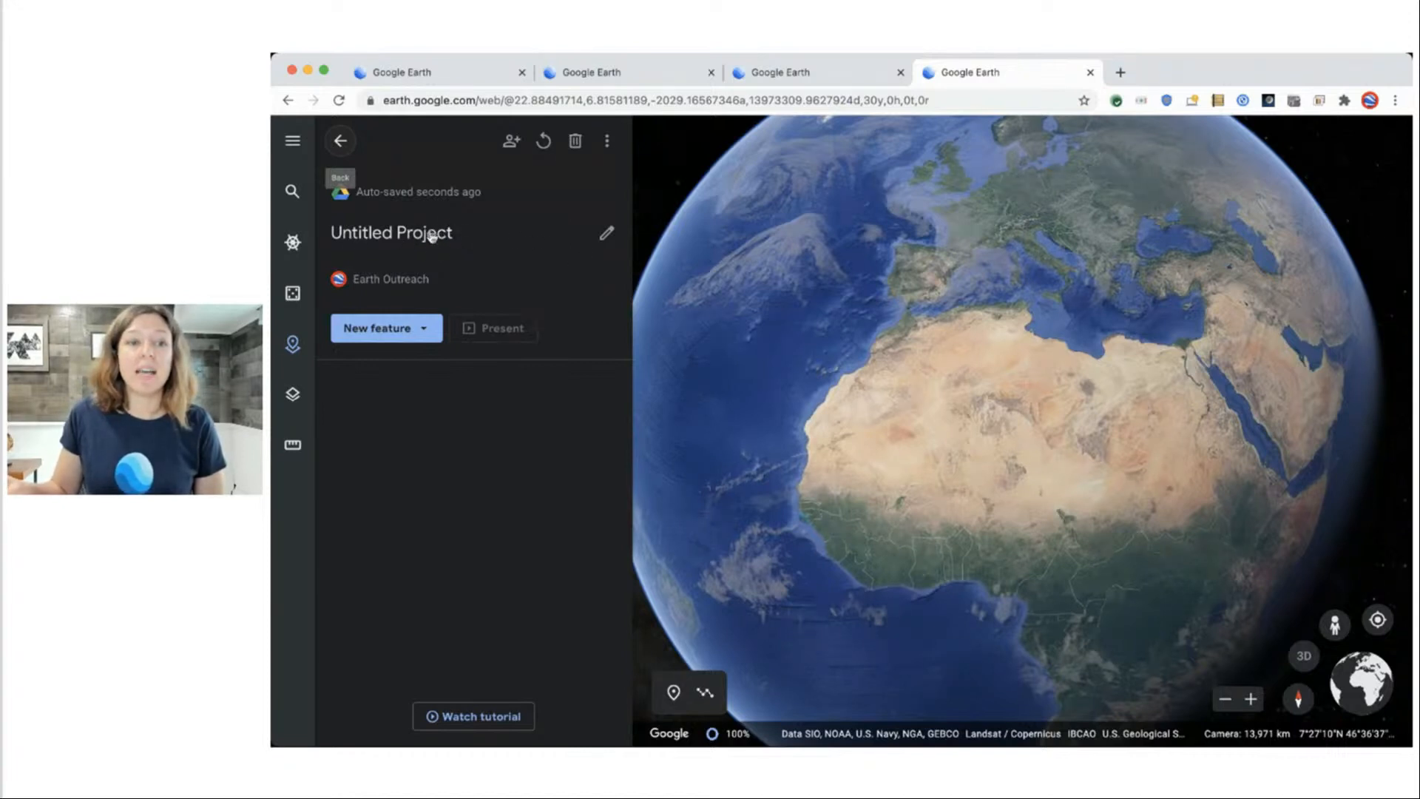
left_click(607, 234)
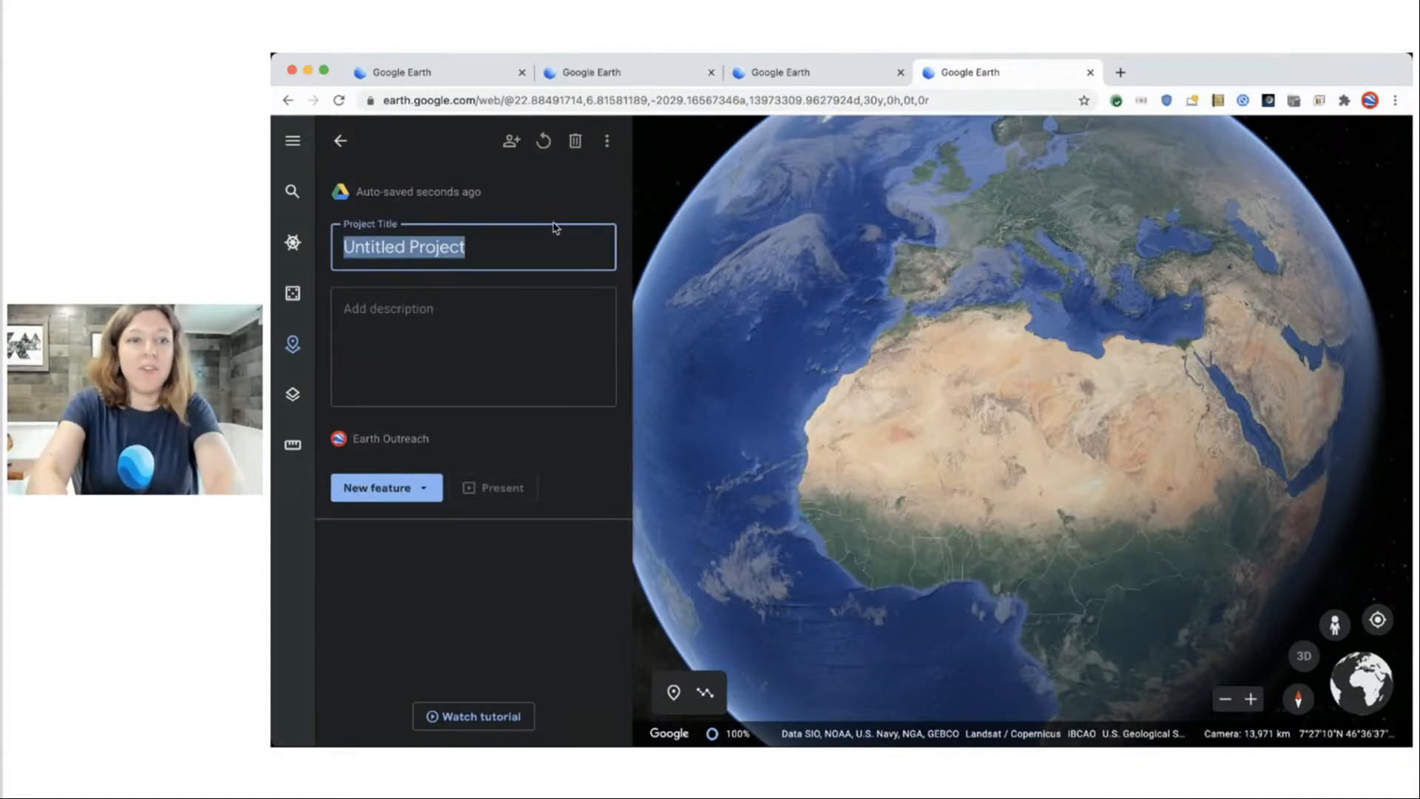
Title the project 'Raleigh's Jane Goodall Story'.
type("Ral")
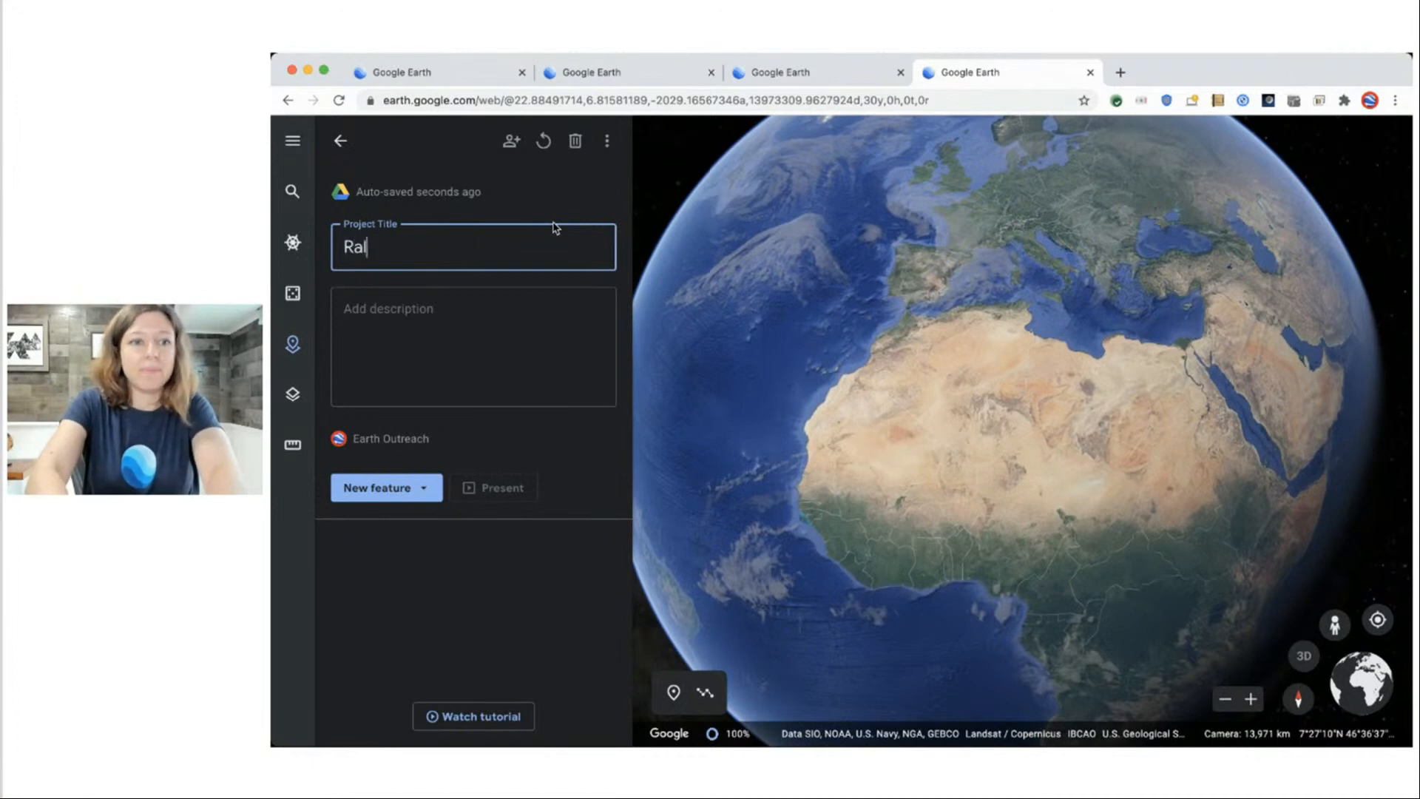
type("eigh's Jane Goodall Sto")
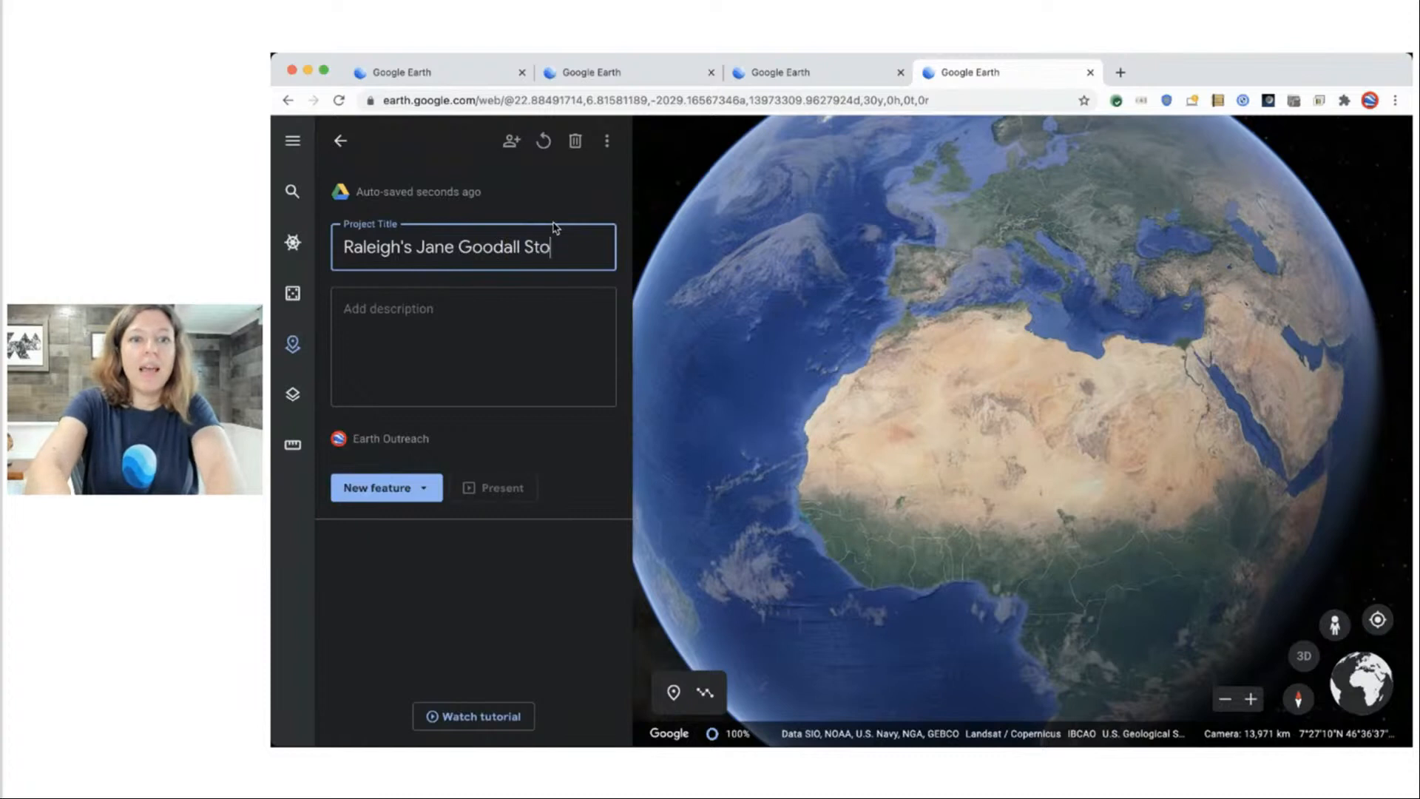
type("ry")
key("Return")
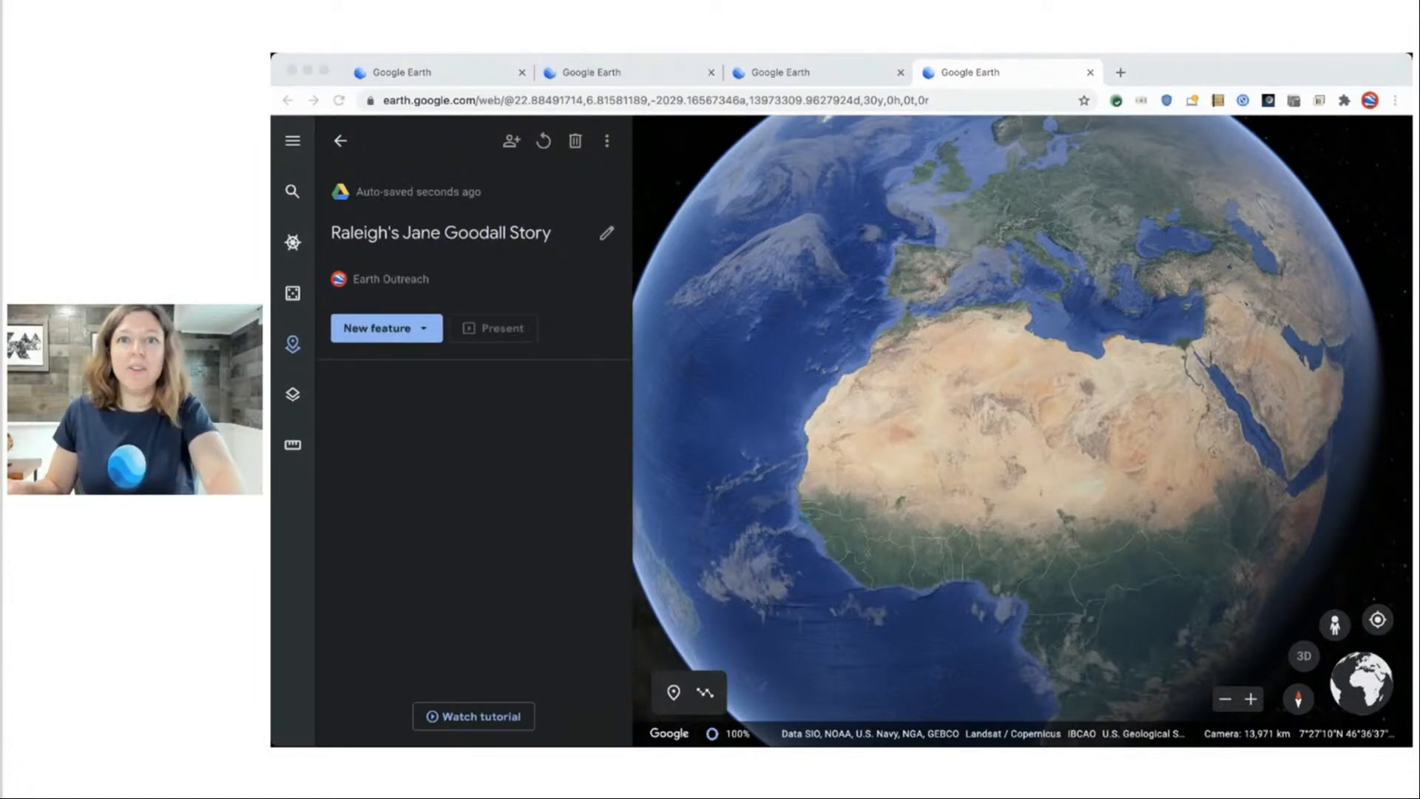
Paste a description of Jane Goodall's chimpanzee conservation work into the project.
left_click(606, 234)
left_click(466, 331)
type("Jane Goodall is one of the best-known naturalists and conservationists in the world. Her work revolutionized our understanding of chimpanzees. She started the Jane Goodall Institute, which works for chimpanzee conservation across Africa")
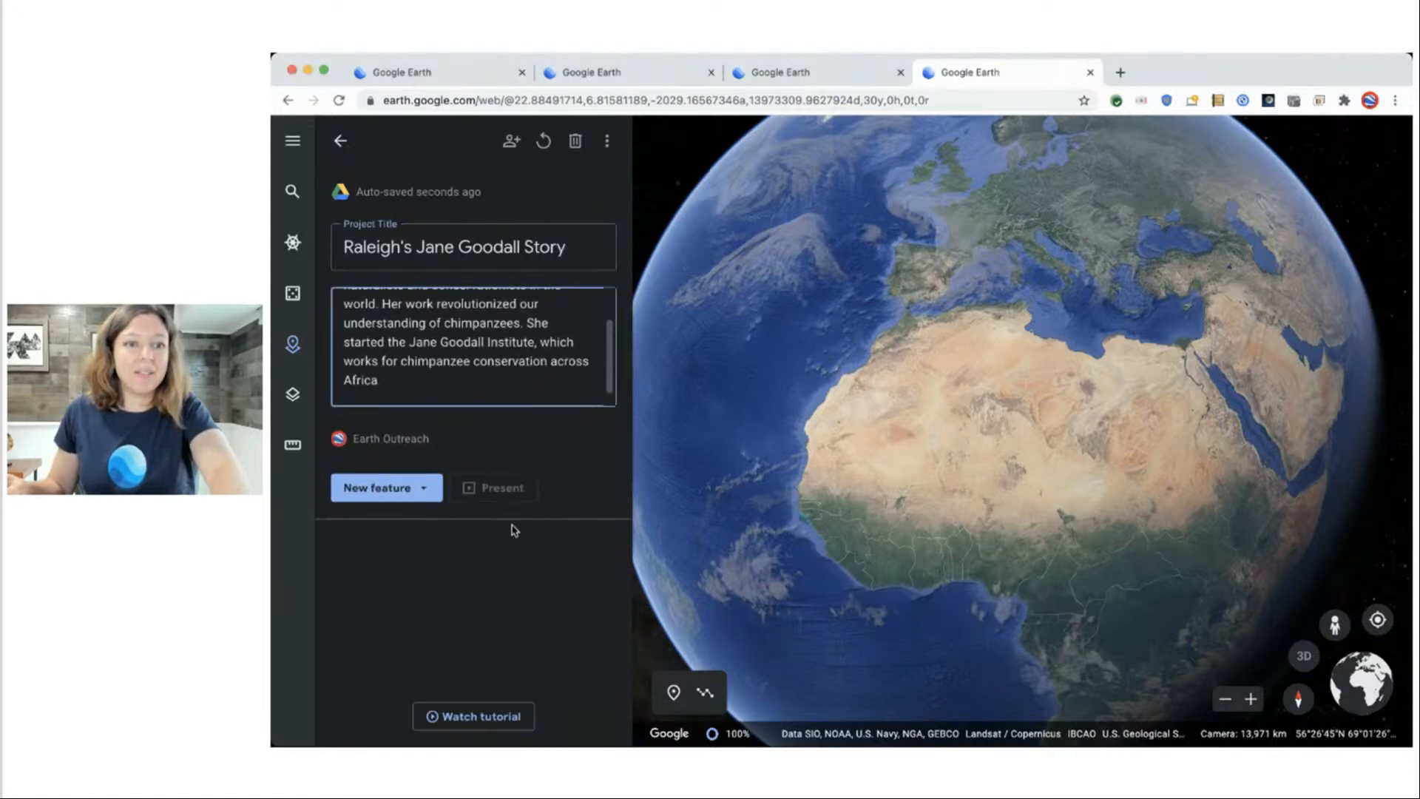
left_click(558, 583)
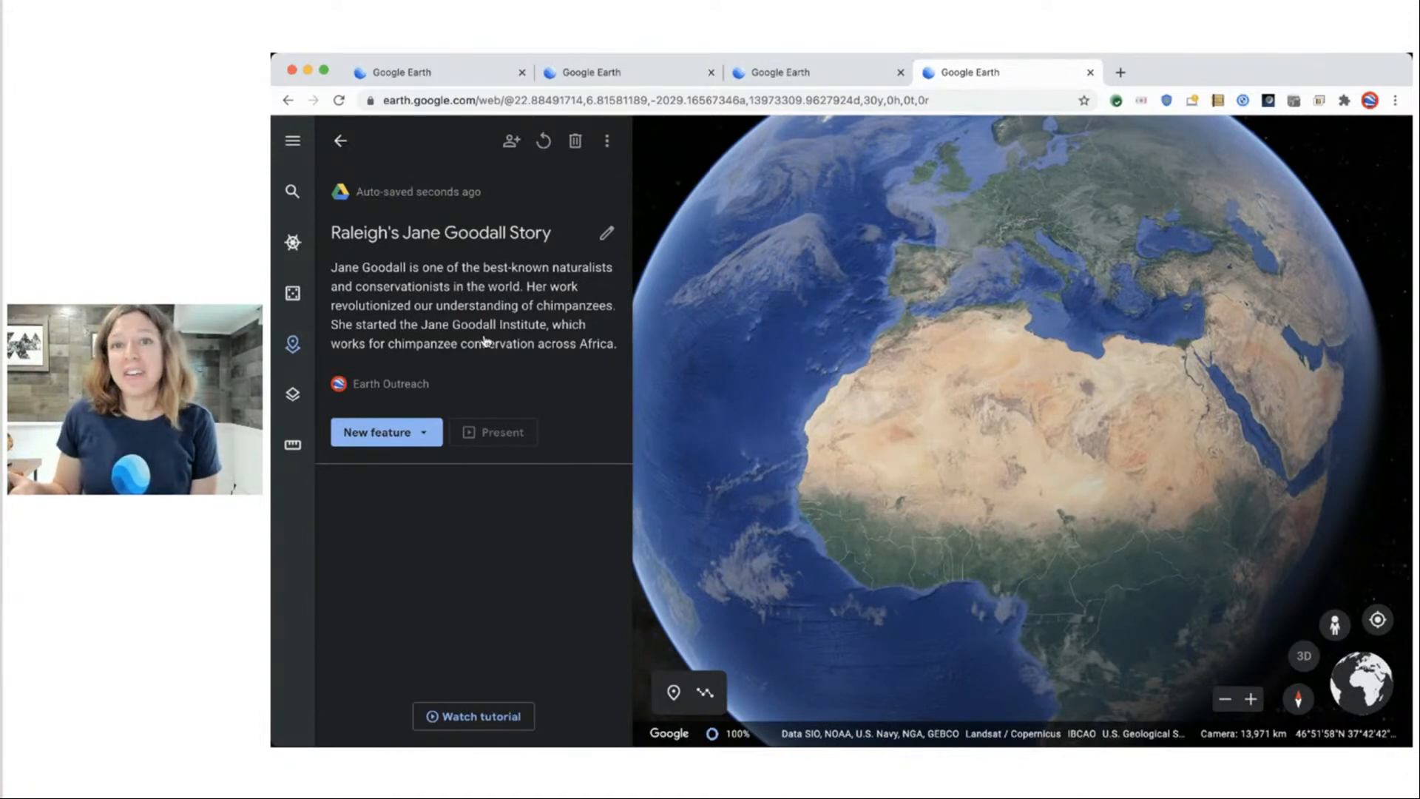
left_click_drag(1057, 319, 978, 420)
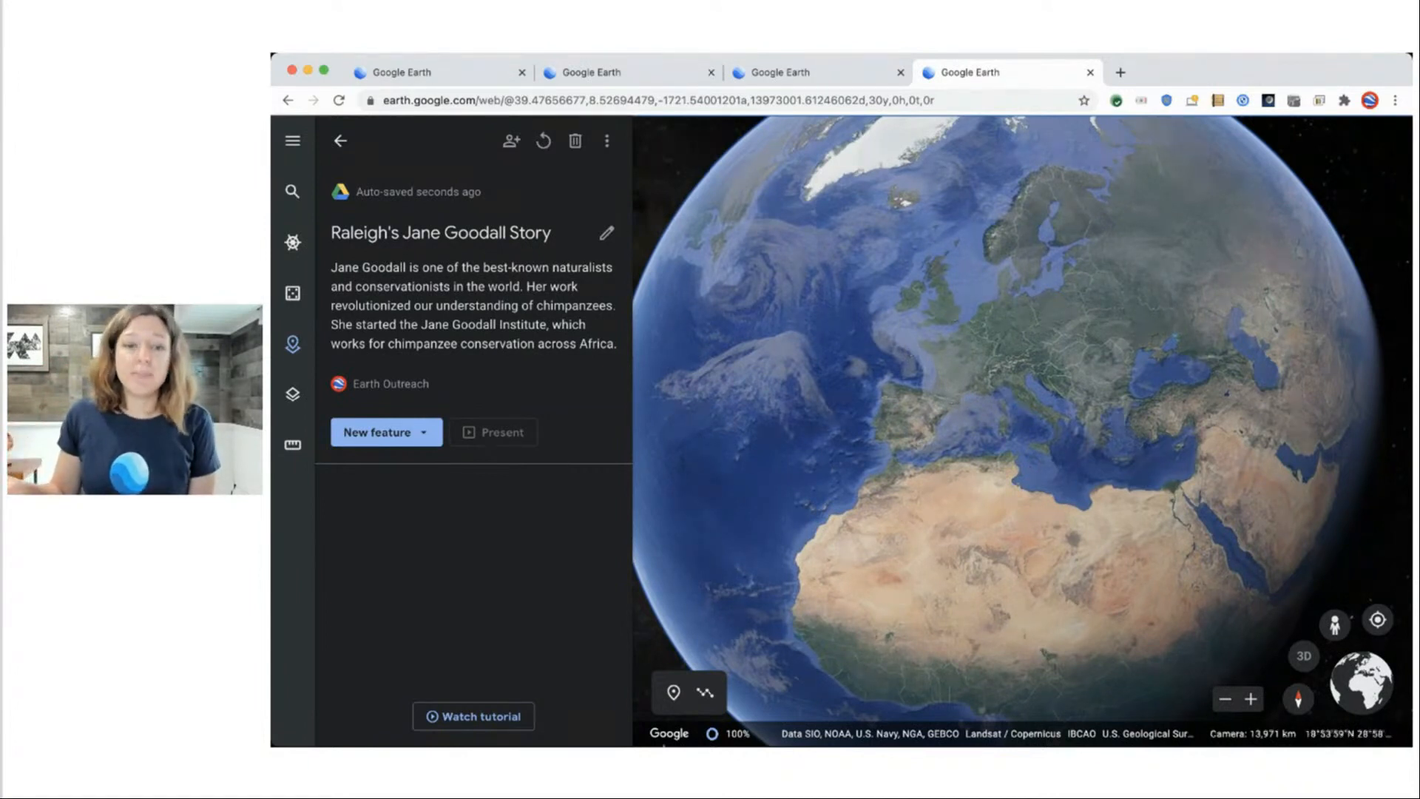
Start a new placemark and zoom in on the English Channel coast.
left_click(673, 693)
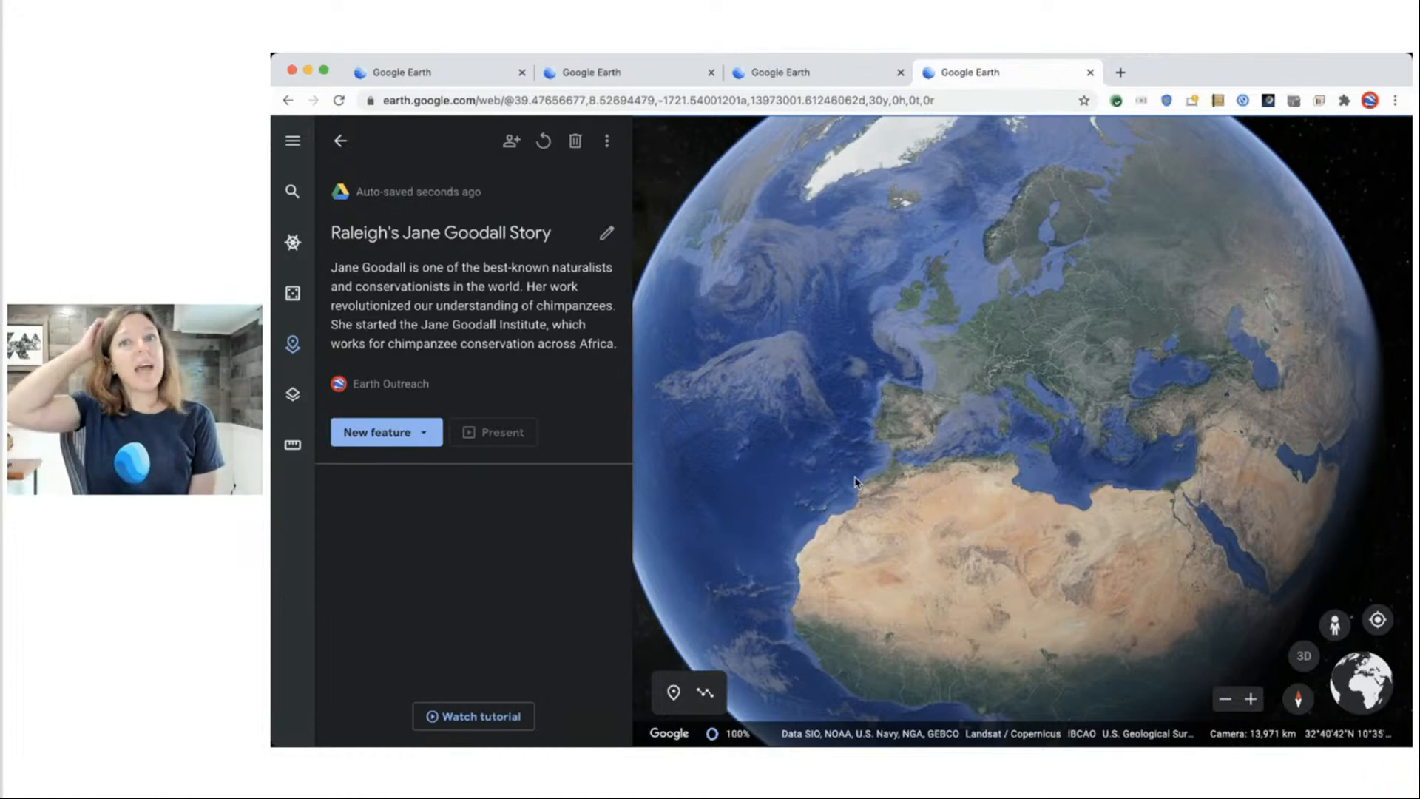
scroll(887, 402, "up", 2)
scroll(965, 264, "up", 3)
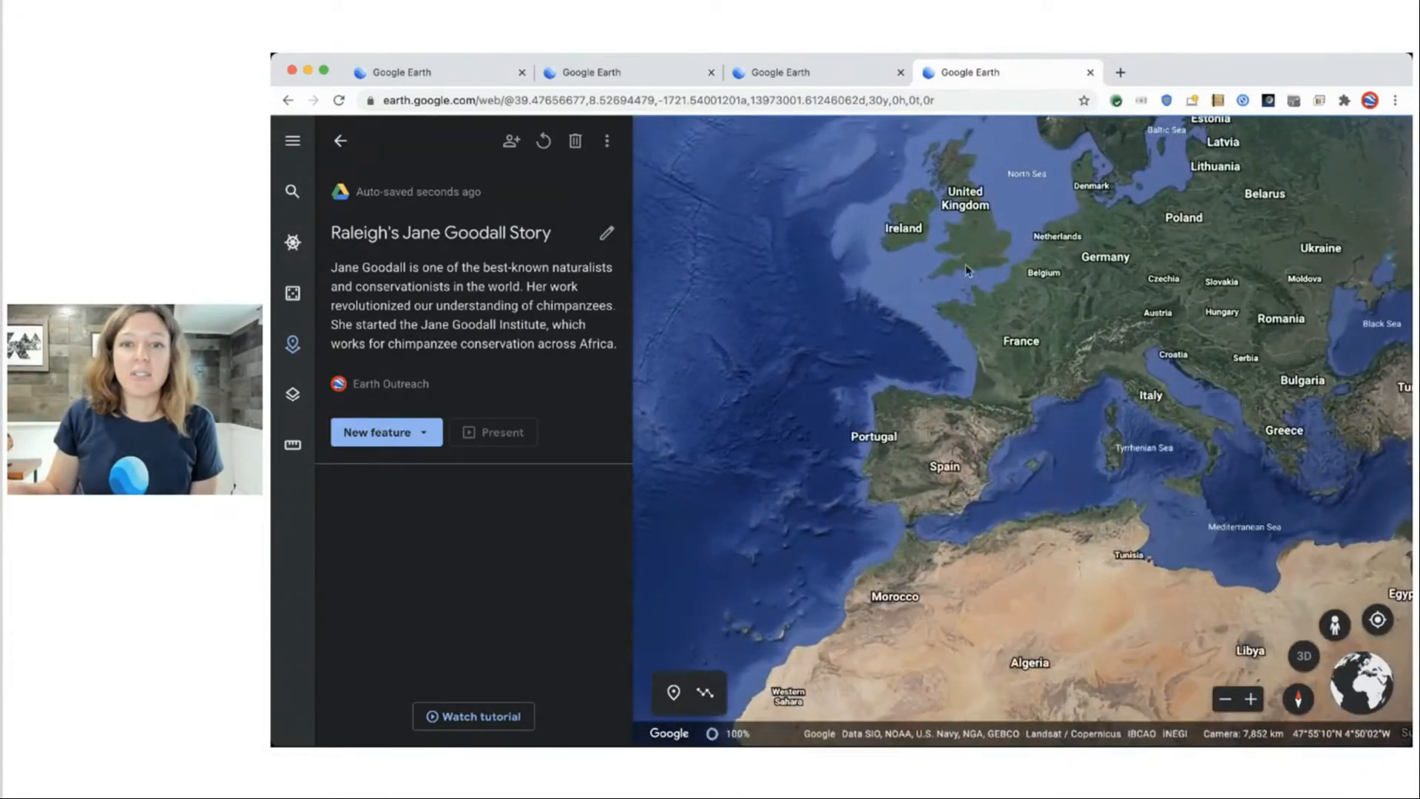
scroll(975, 335, "up", 3)
scroll(984, 337, "up", 5)
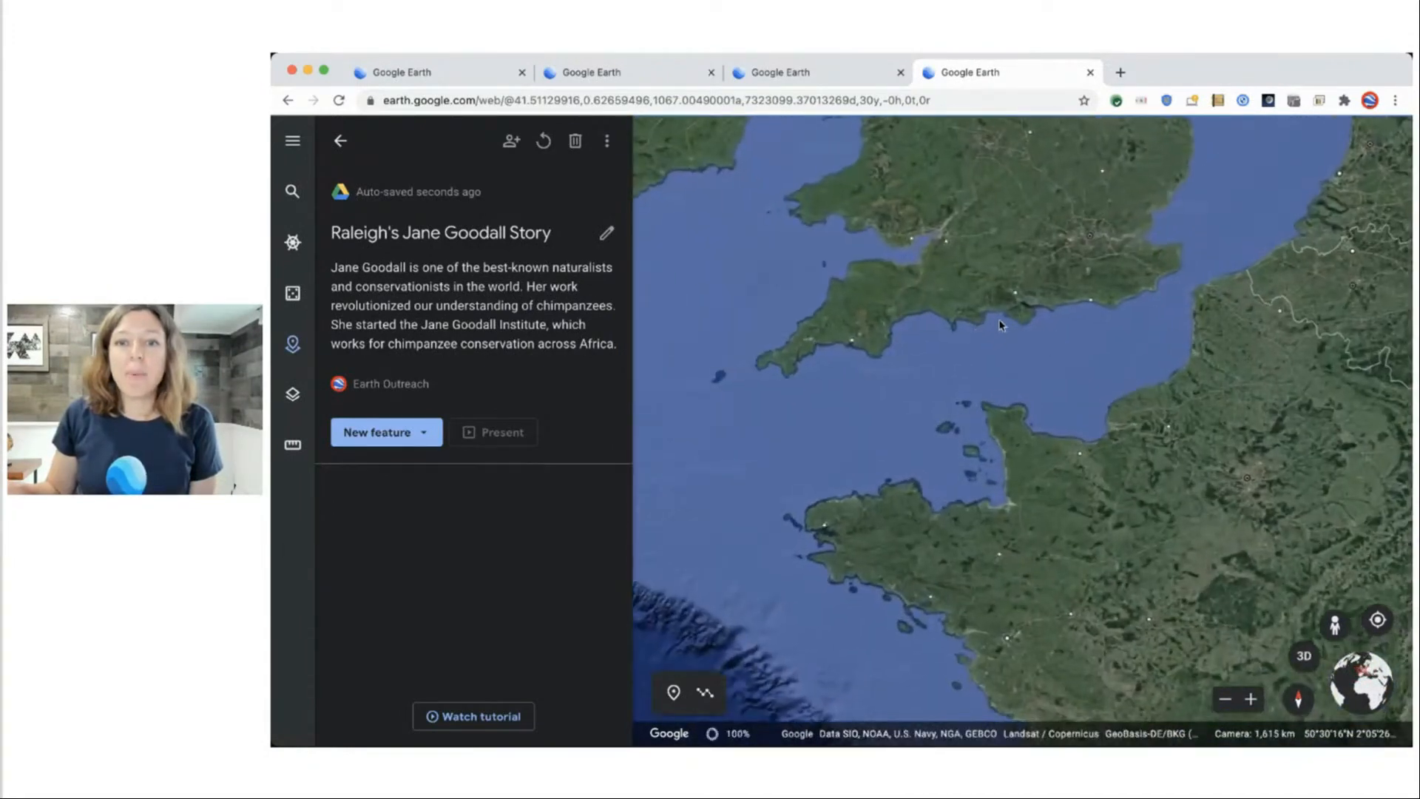
scroll(1116, 318, "up", 5)
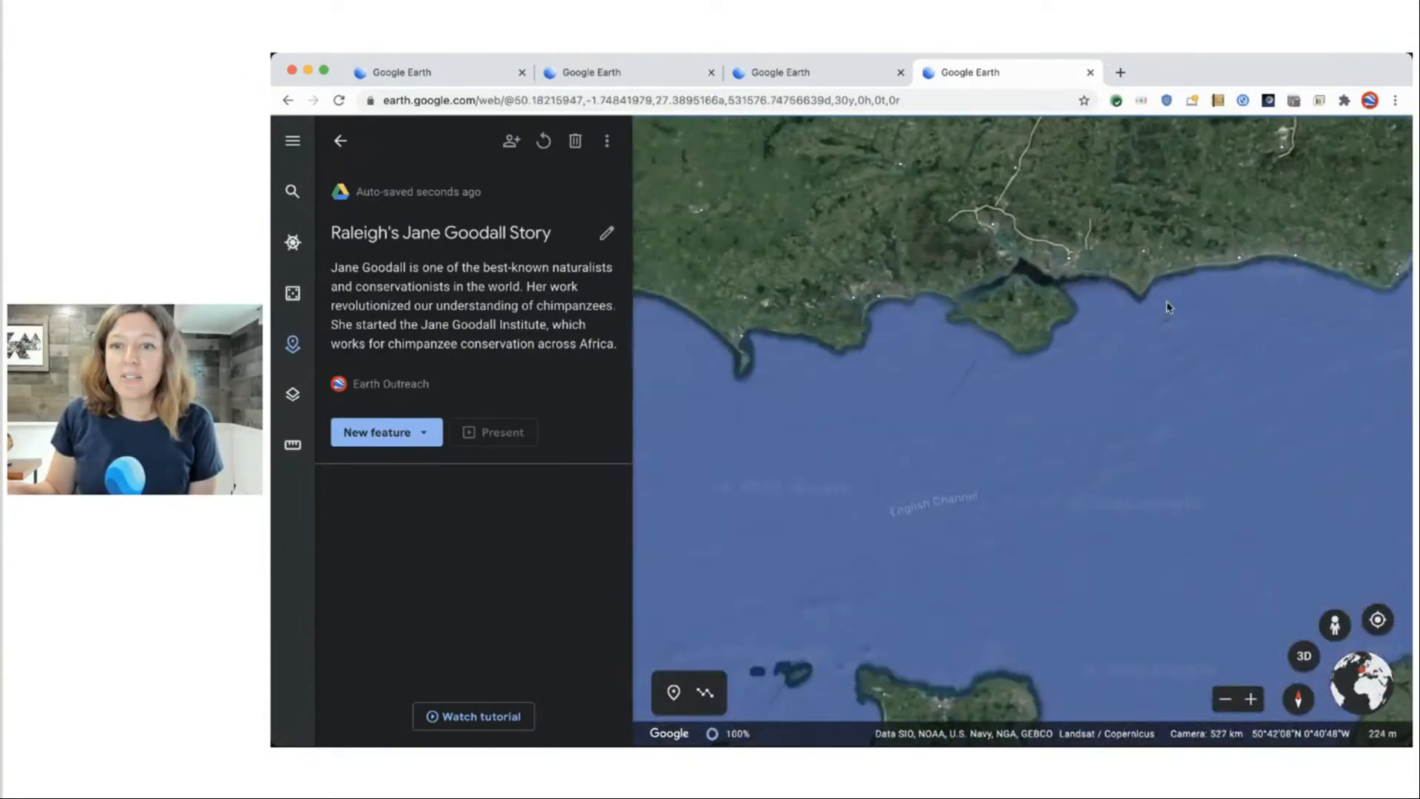
Pan west to Bournemouth and drop the placemark on its beach.
key("Left")
key("Left")
key("Left")
key("Left")
key("Left")
key("Left")
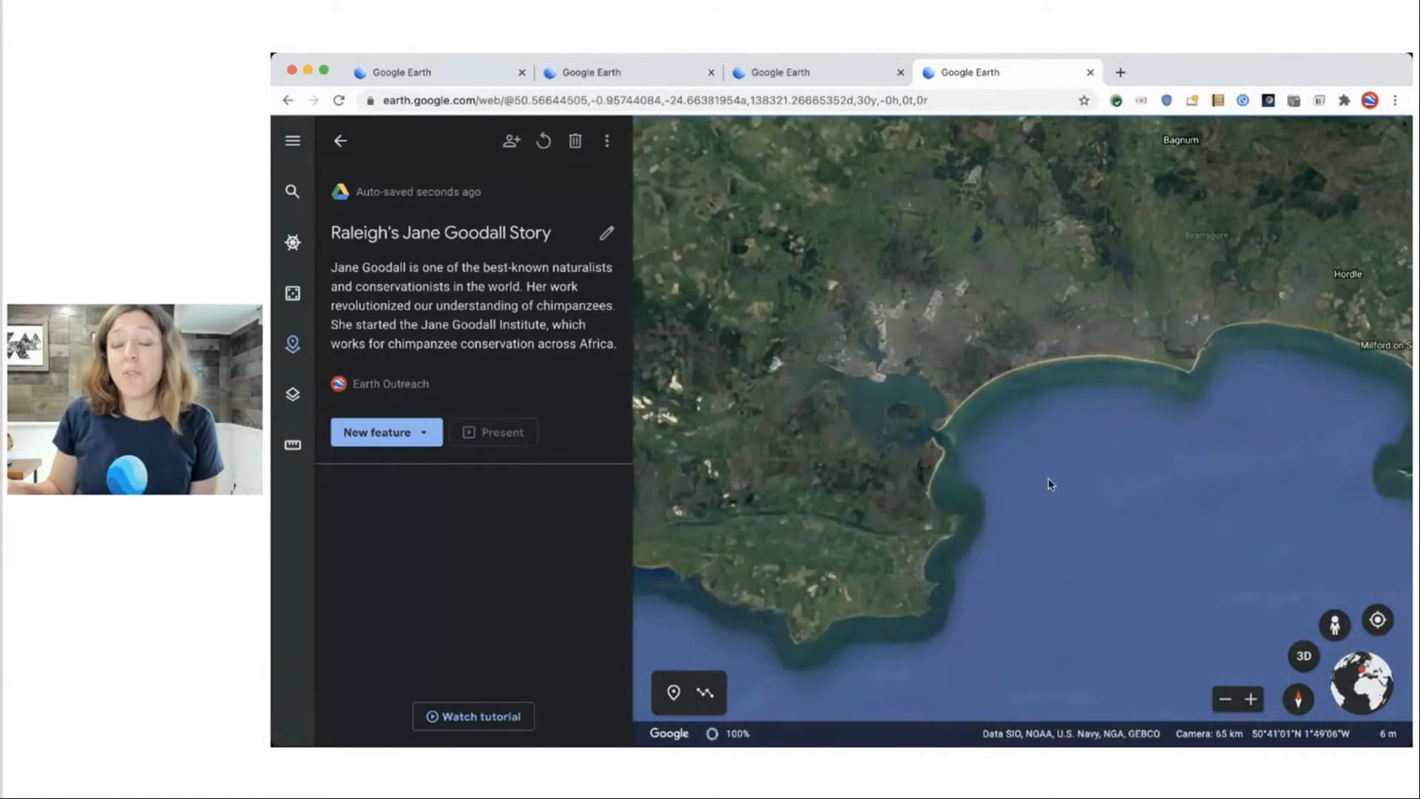
scroll(1107, 412, "up", 2)
scroll(920, 429, "down", 5)
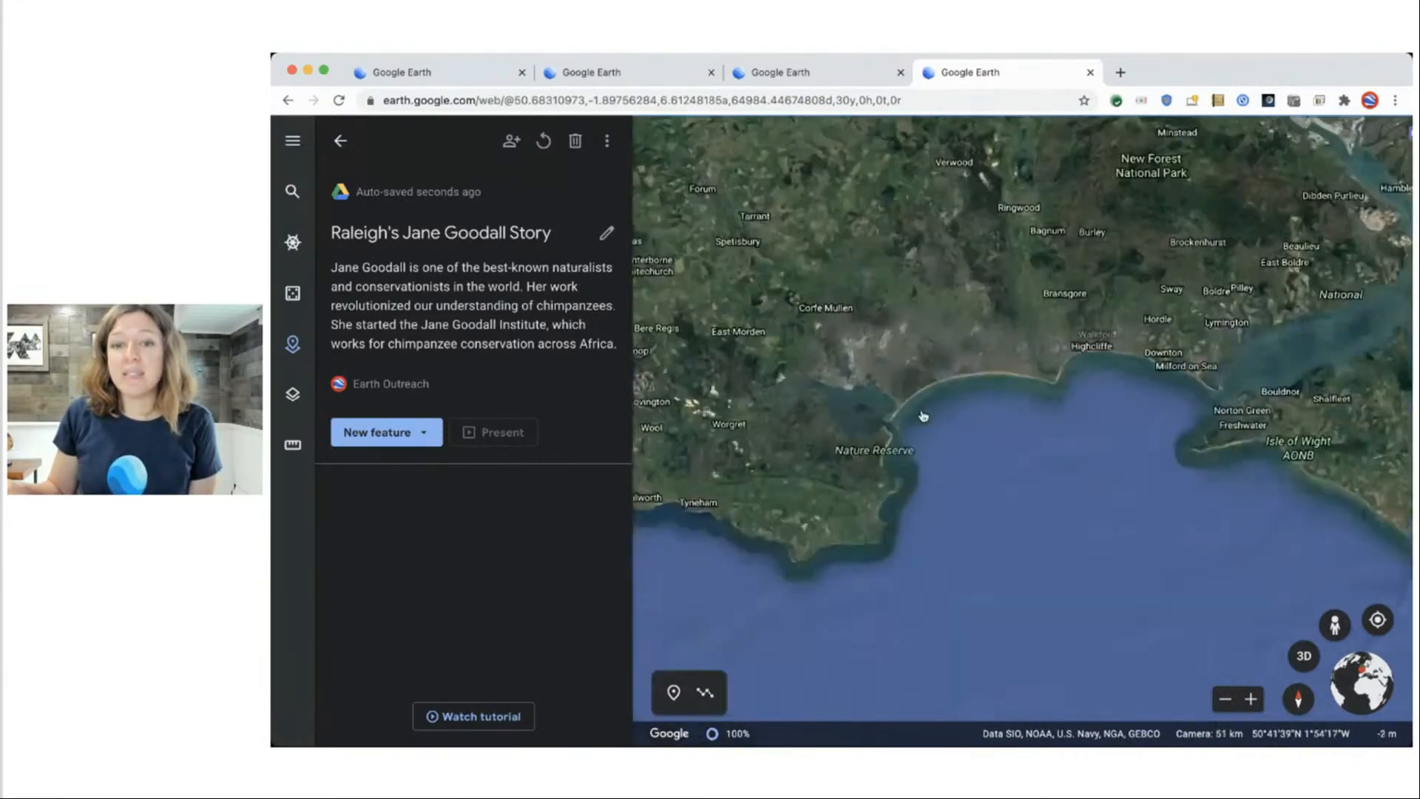
scroll(920, 451, "up", 3)
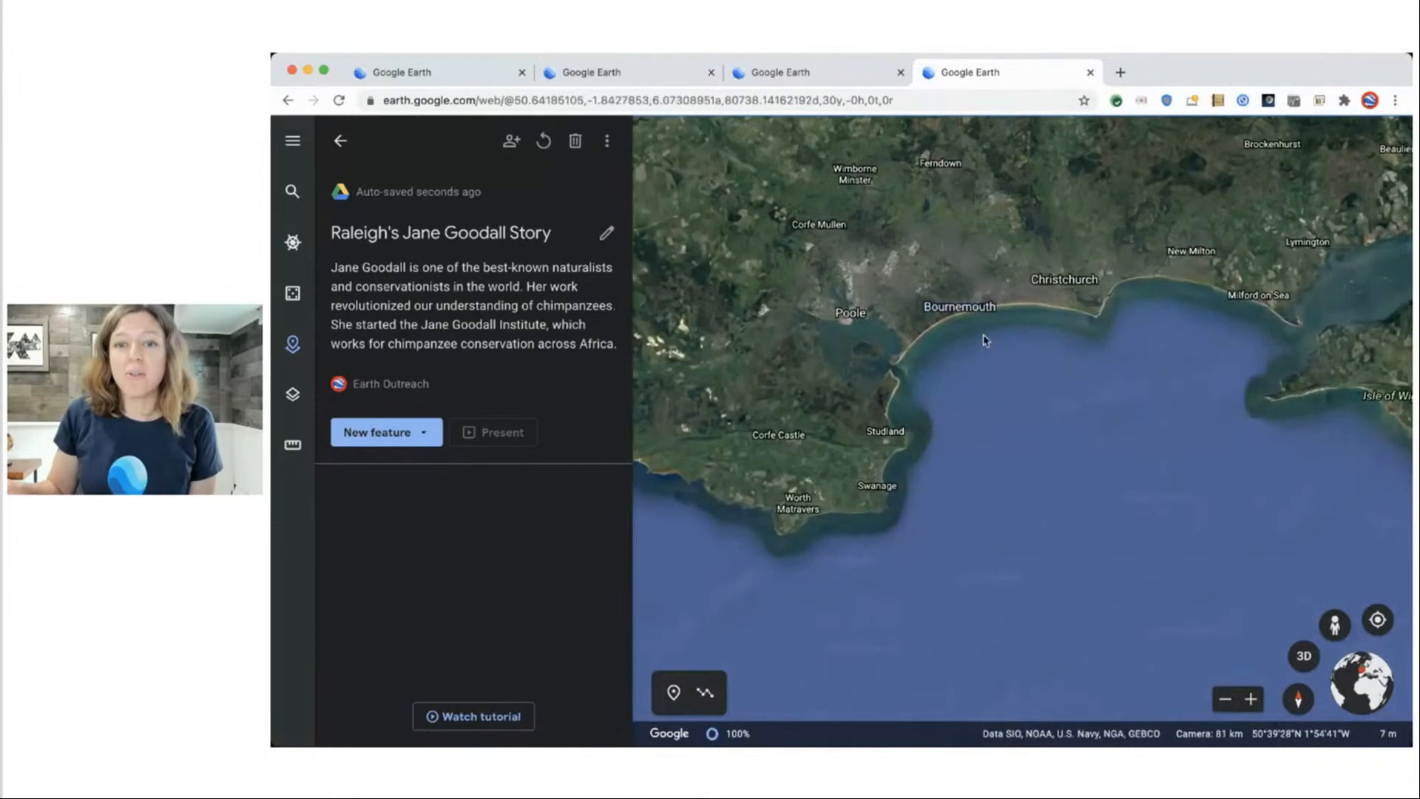
scroll(975, 513, "up", 3)
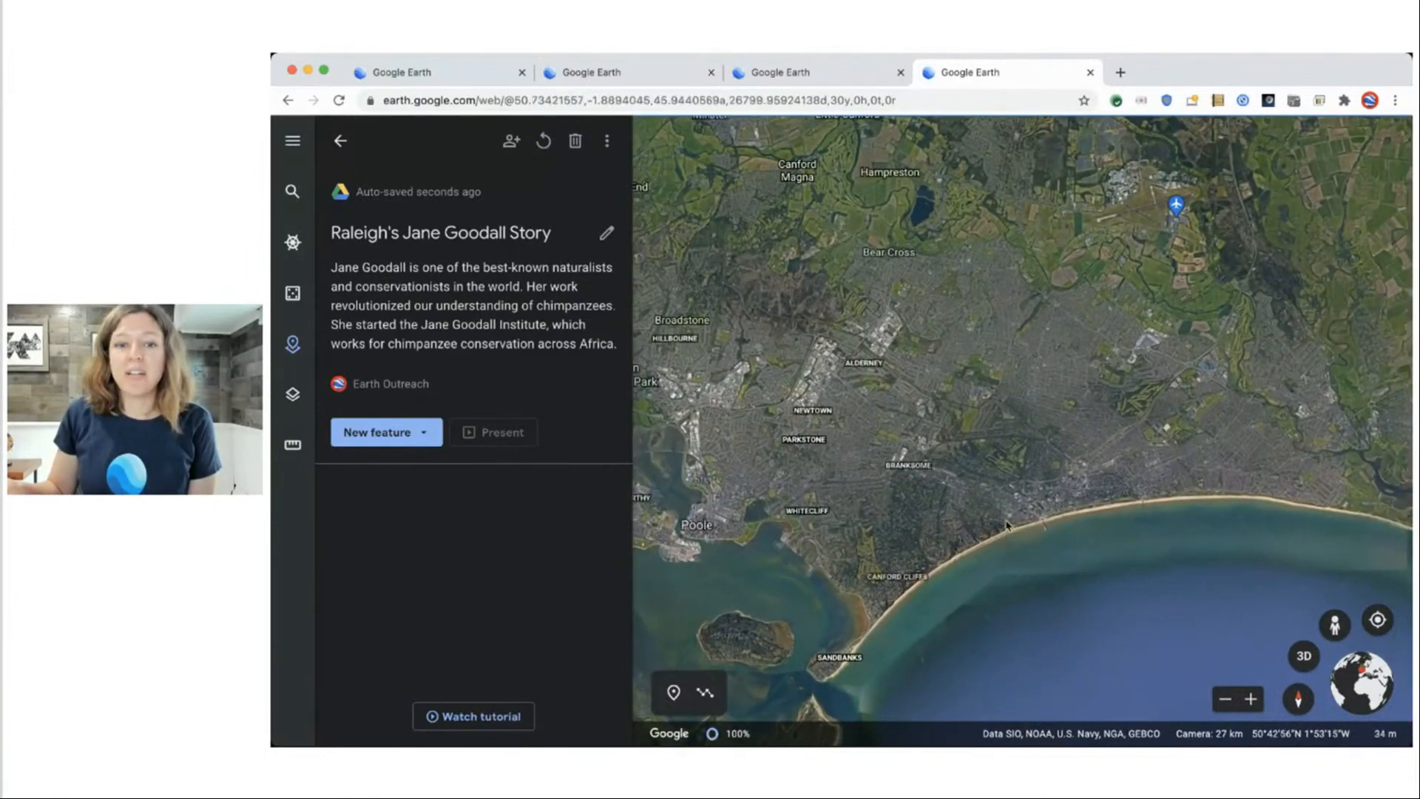
left_click(673, 691)
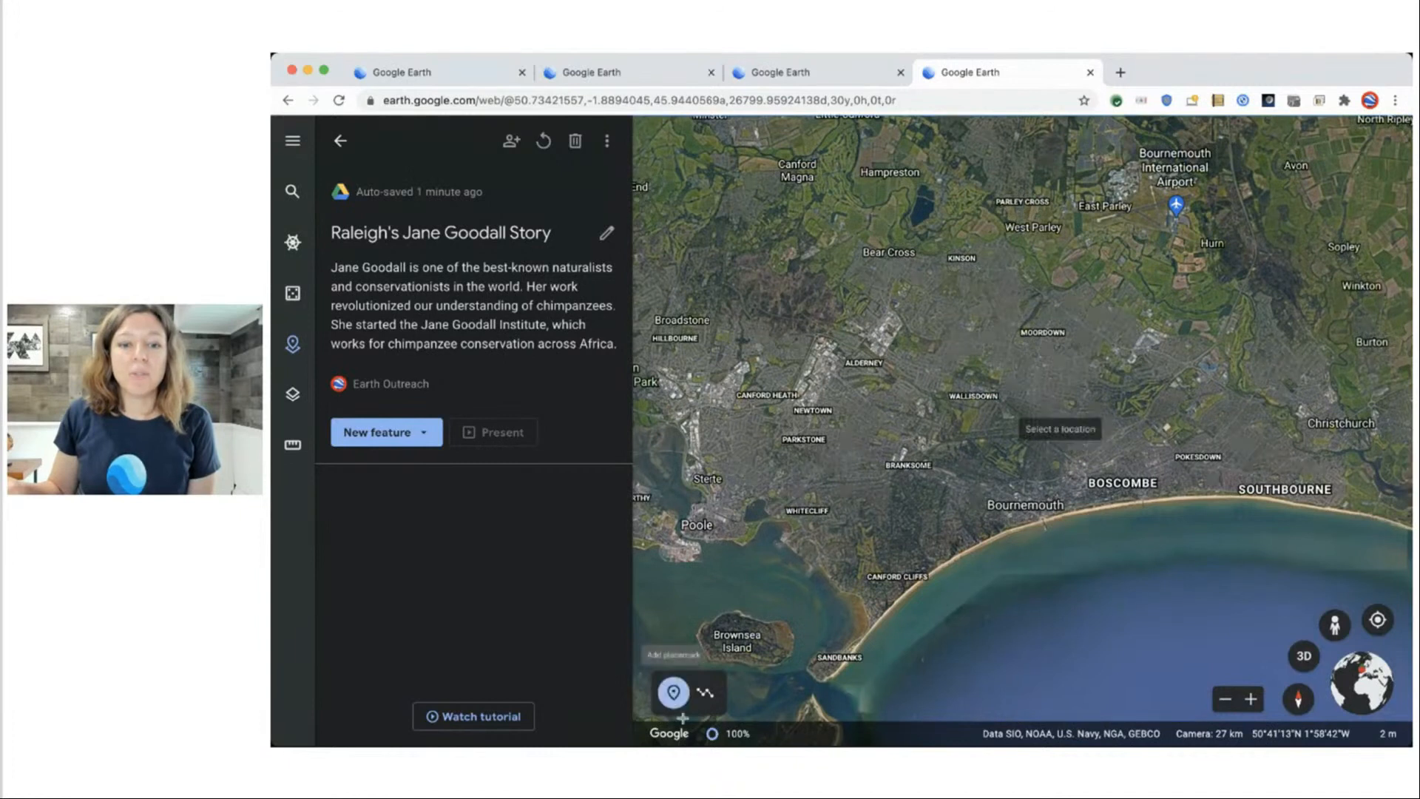
left_click(1012, 531)
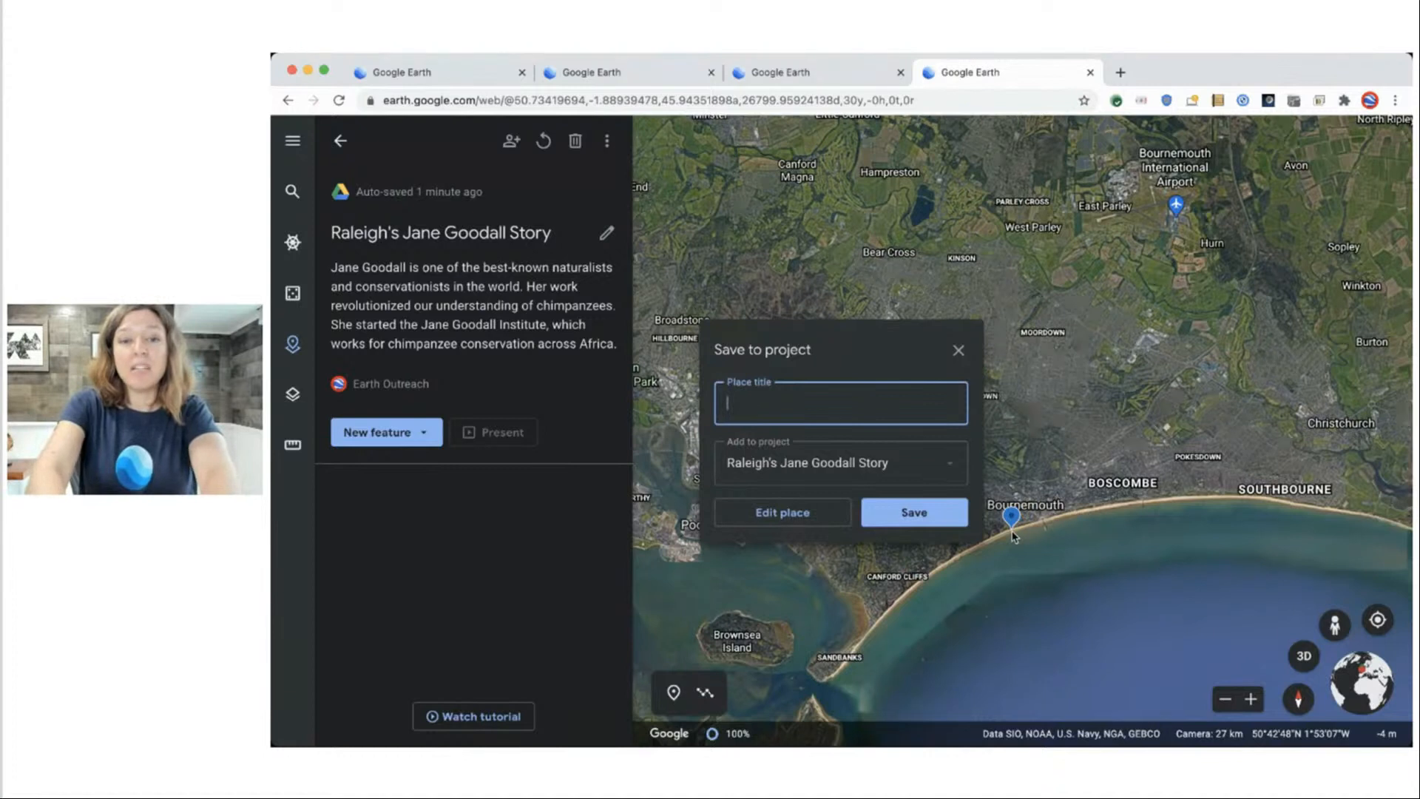
Name the Bournemouth placemark 'Jane's Childhood' and save it to the project.
type("Jane's Childhood")
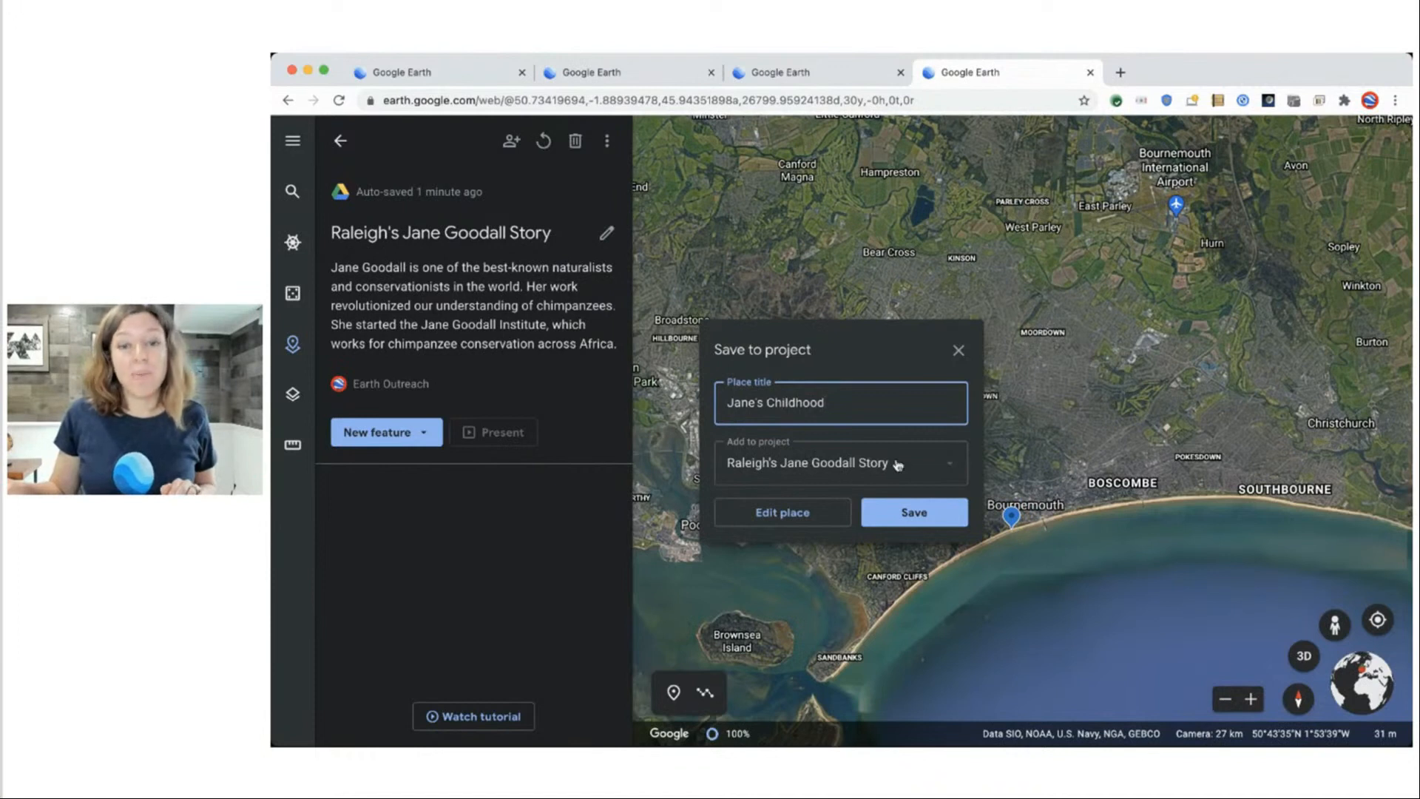
left_click(911, 517)
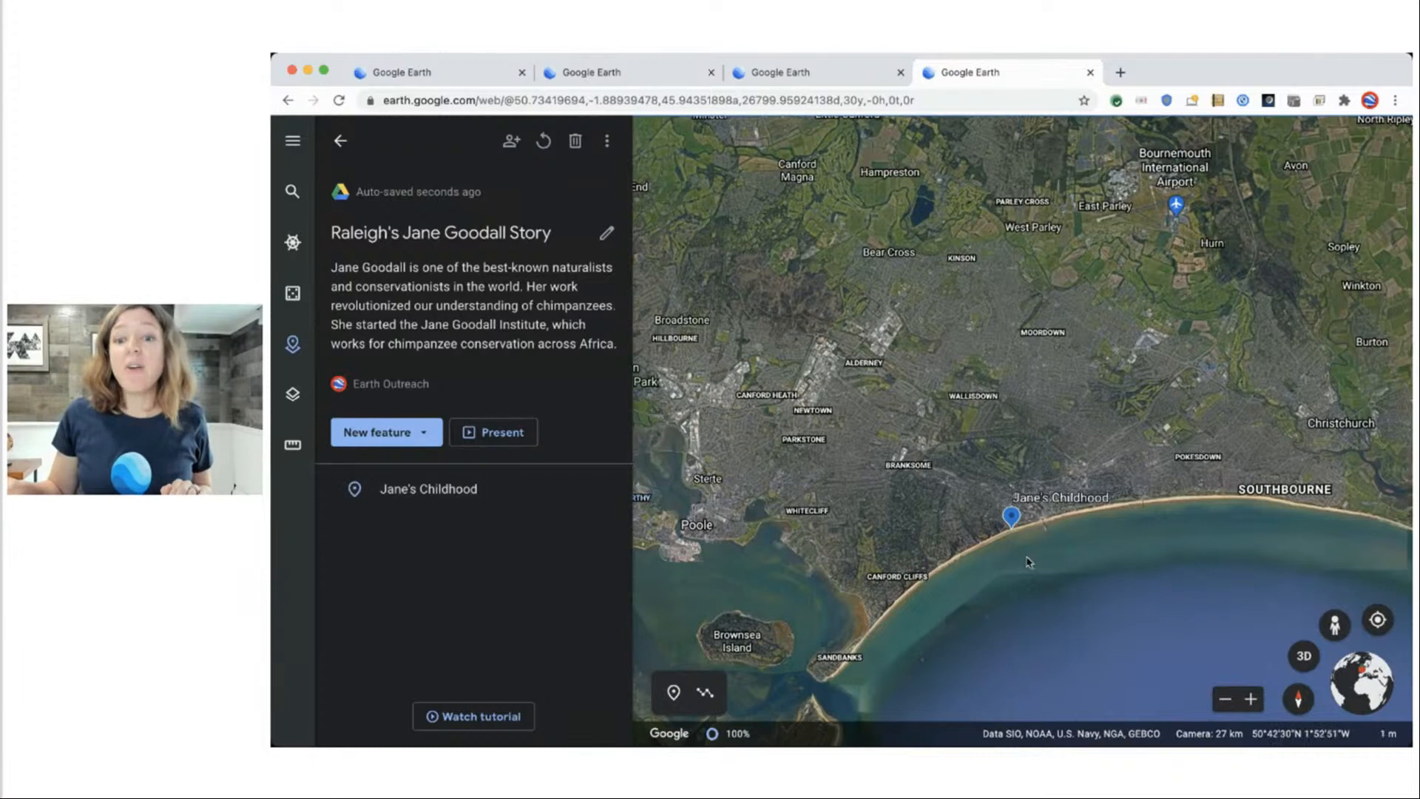
scroll(1022, 564, "down", 5)
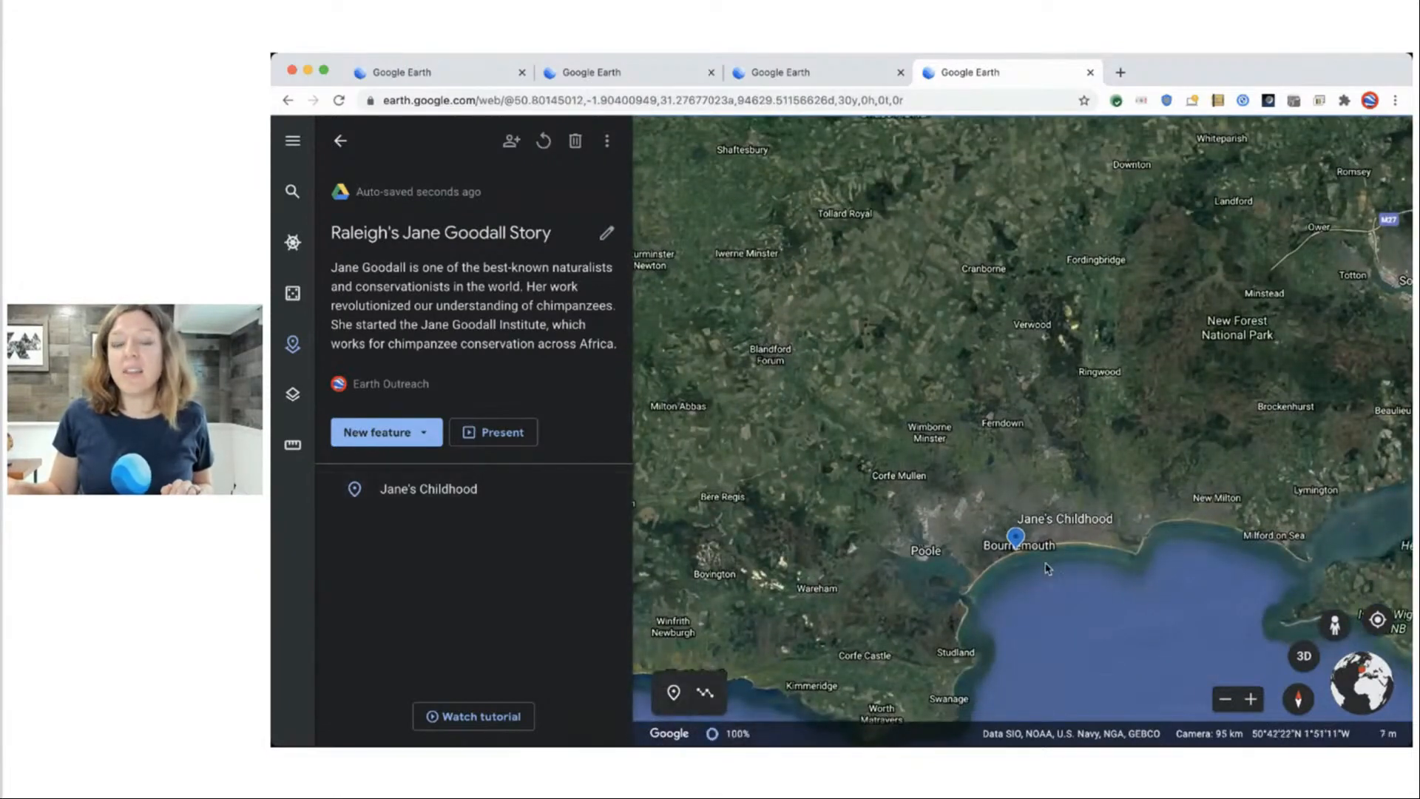
scroll(969, 546, "up", 5)
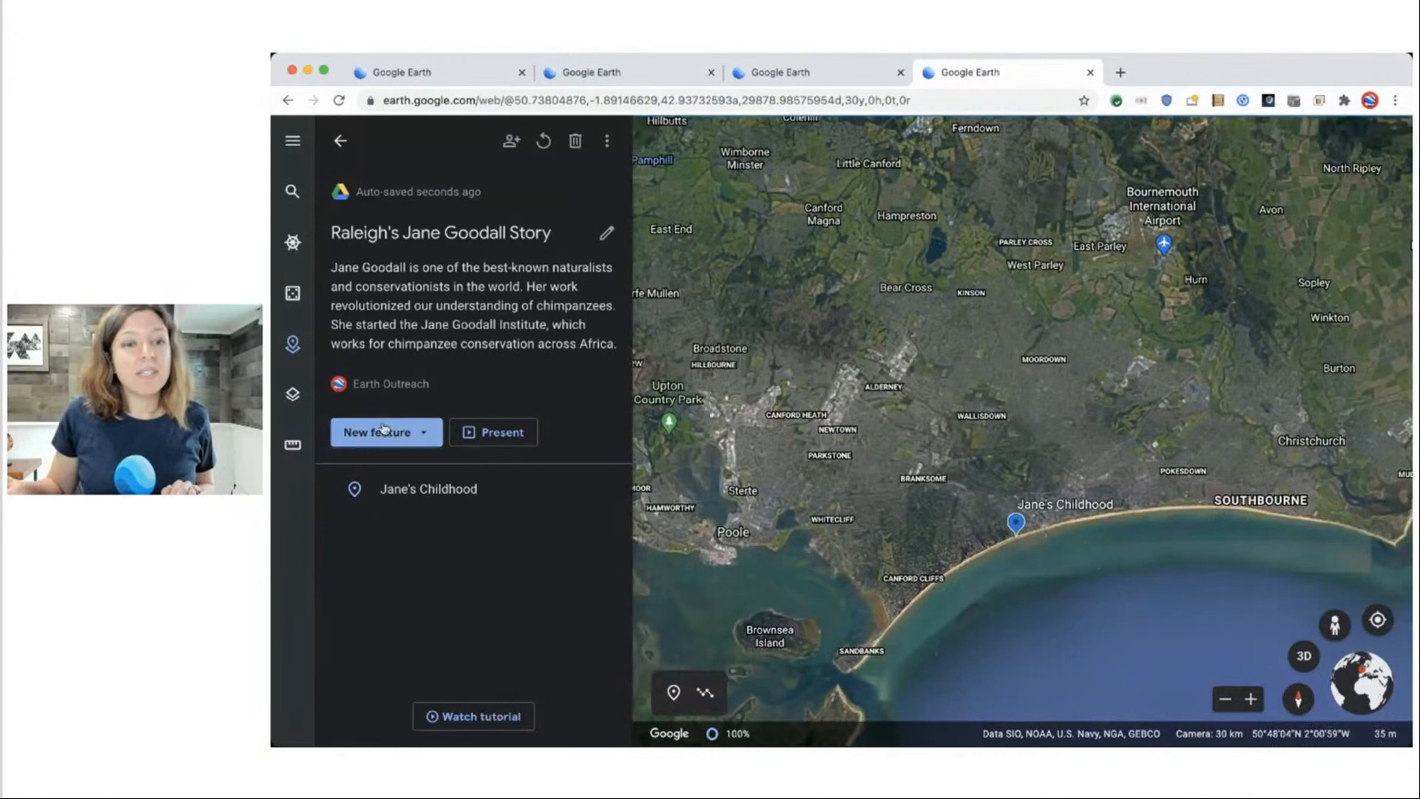
Search for Nairobi National Museum and save it to the project under that title.
left_click(409, 439)
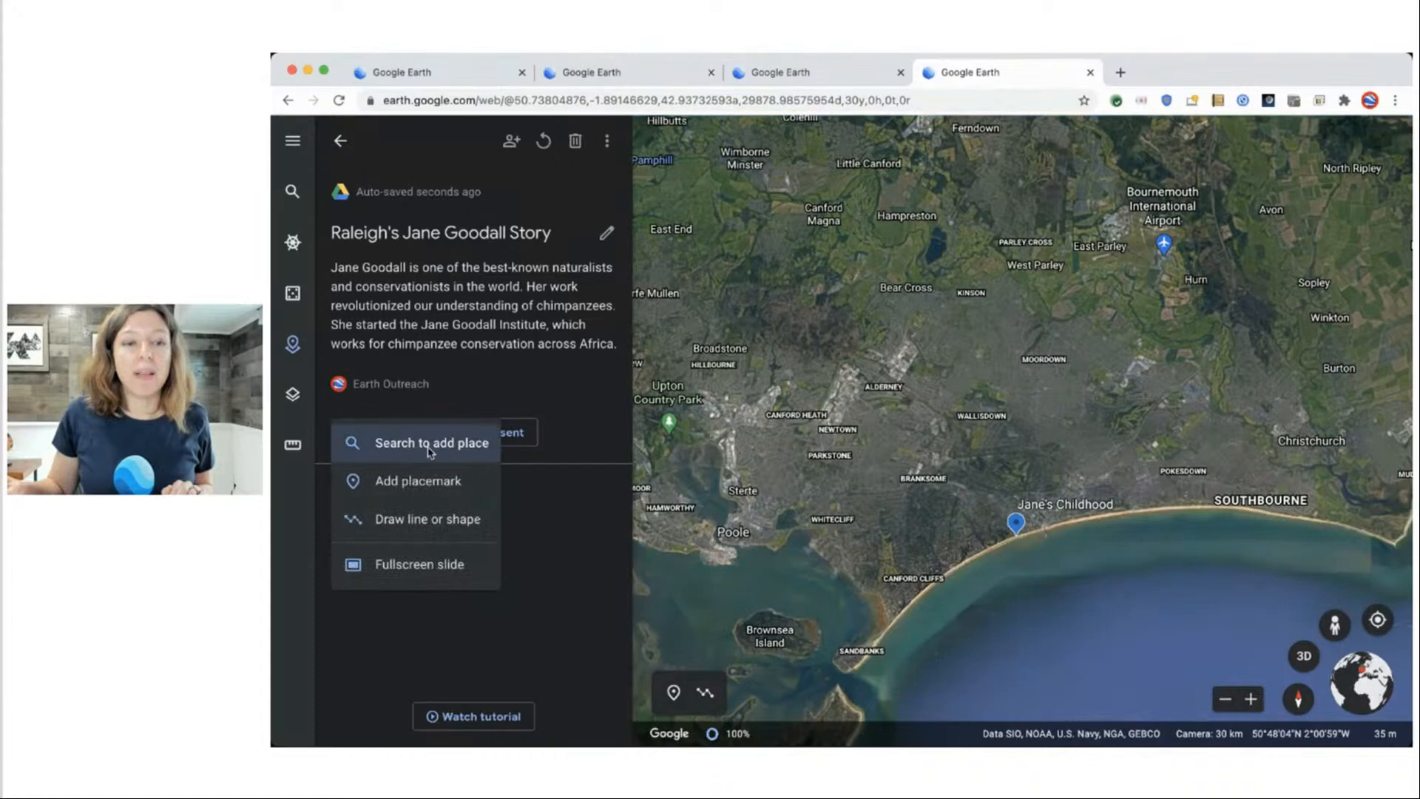
left_click(428, 444)
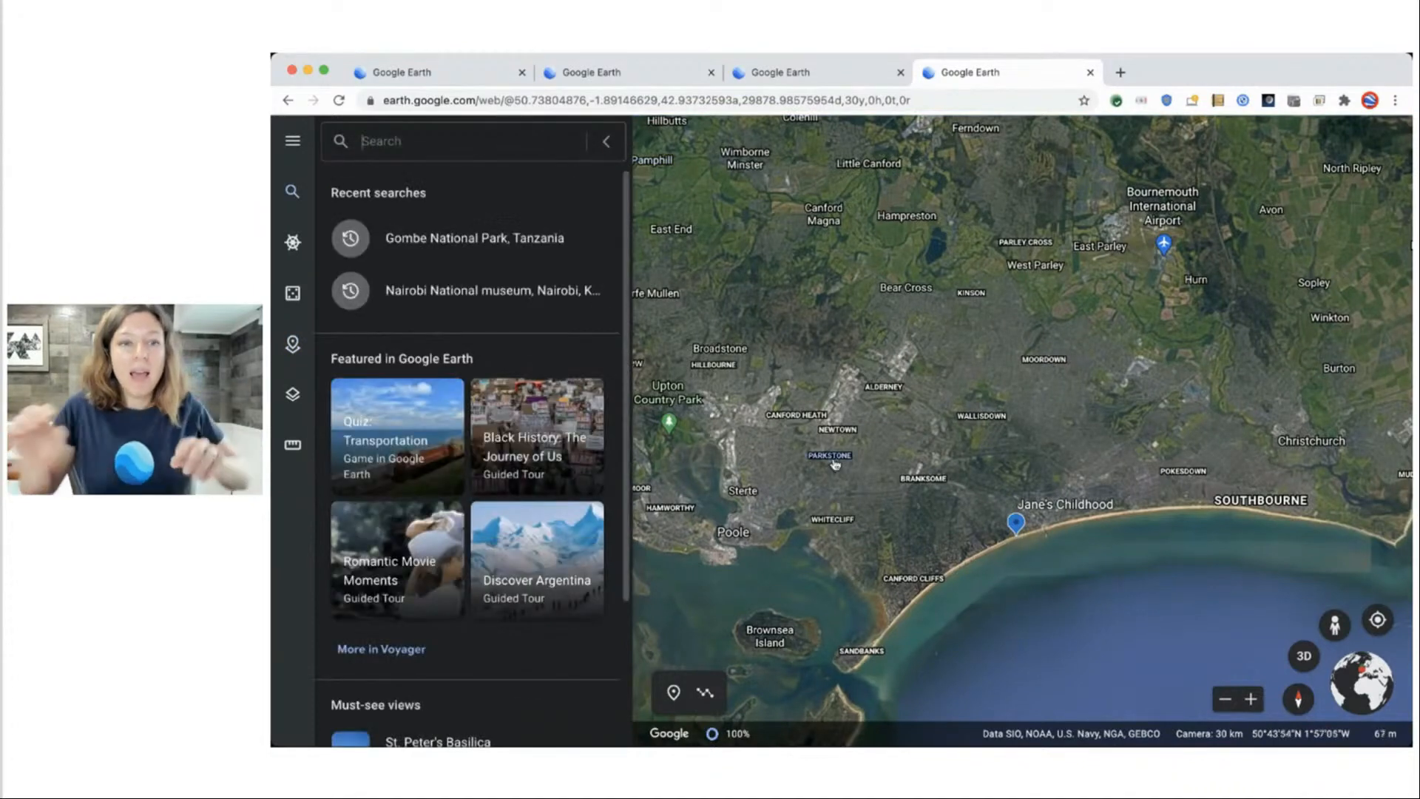
type("nair")
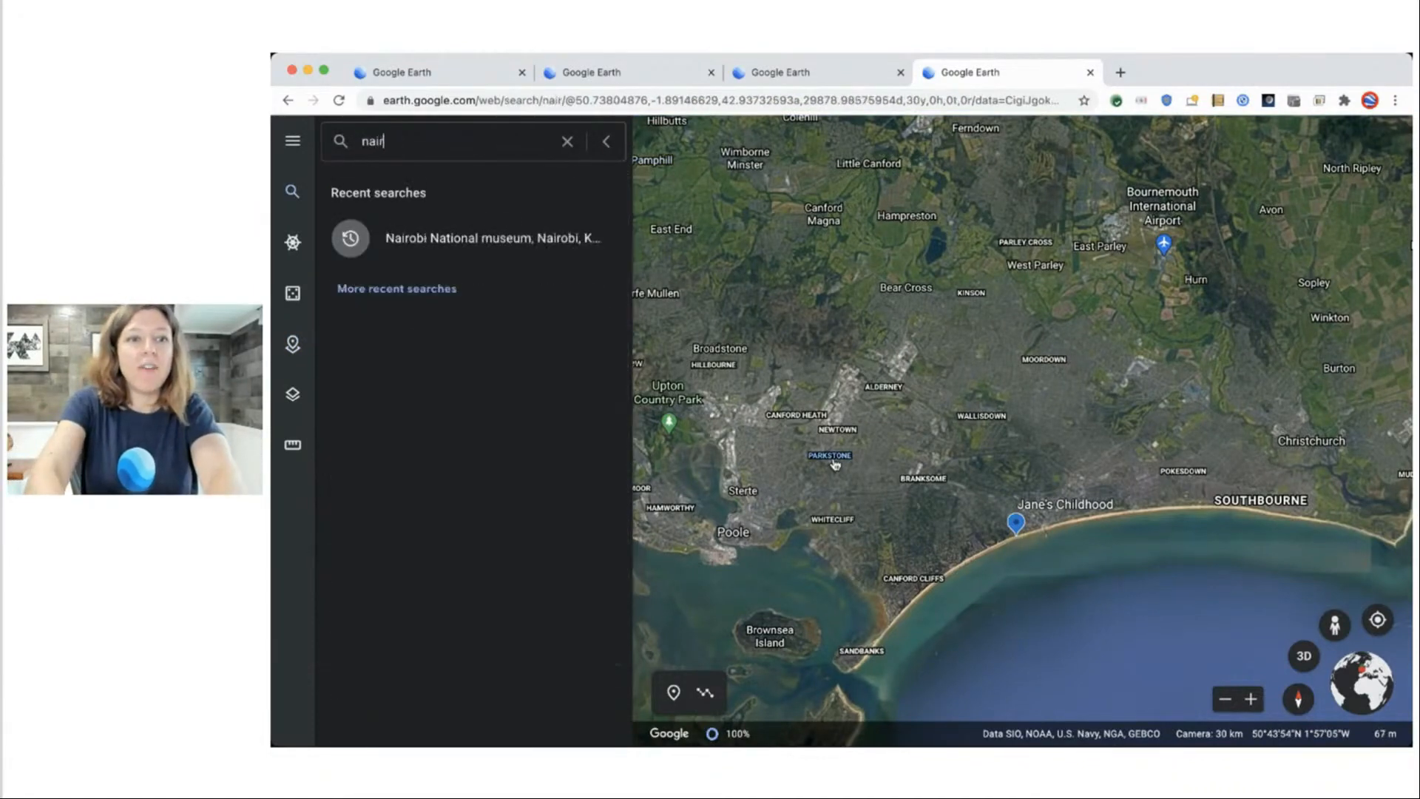
type("obi national ")
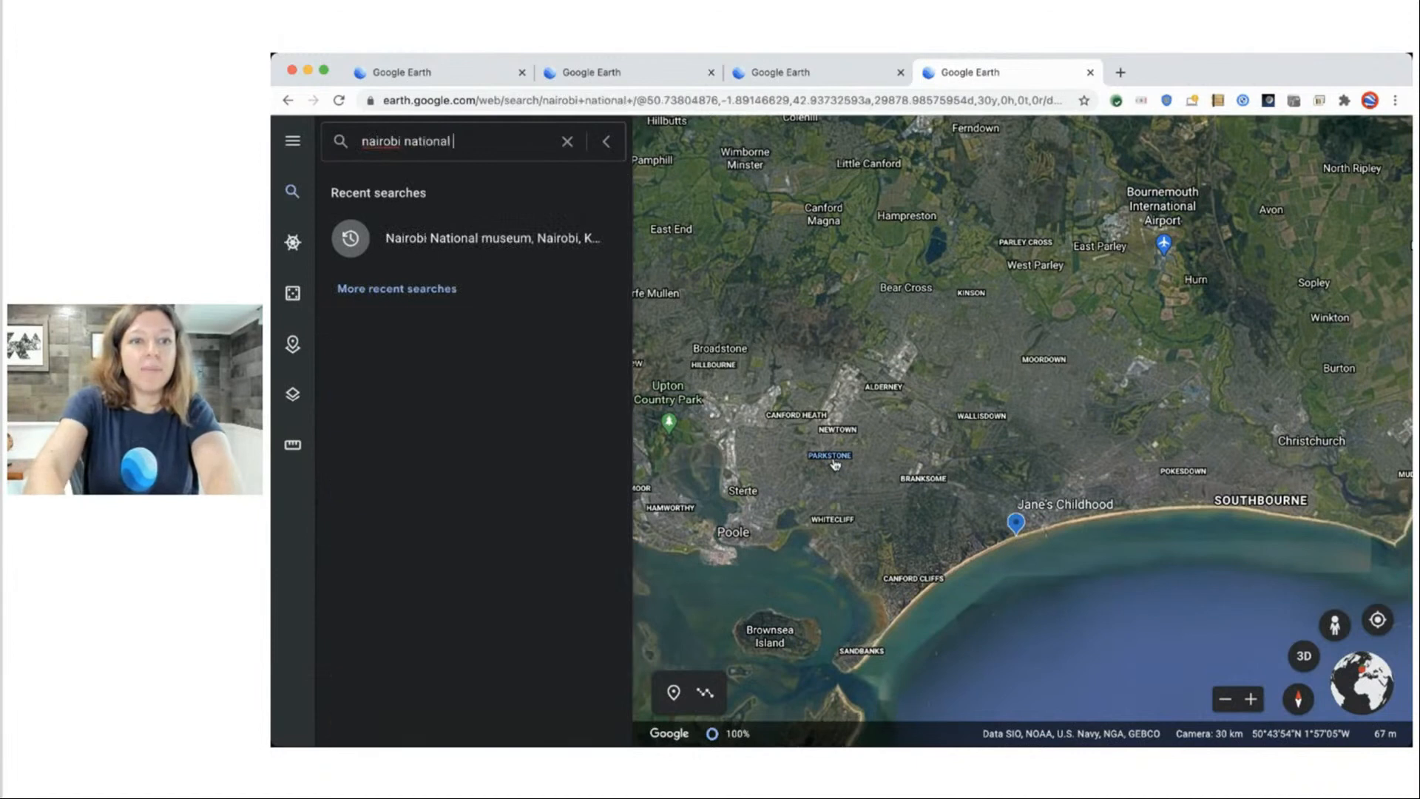
type("museum")
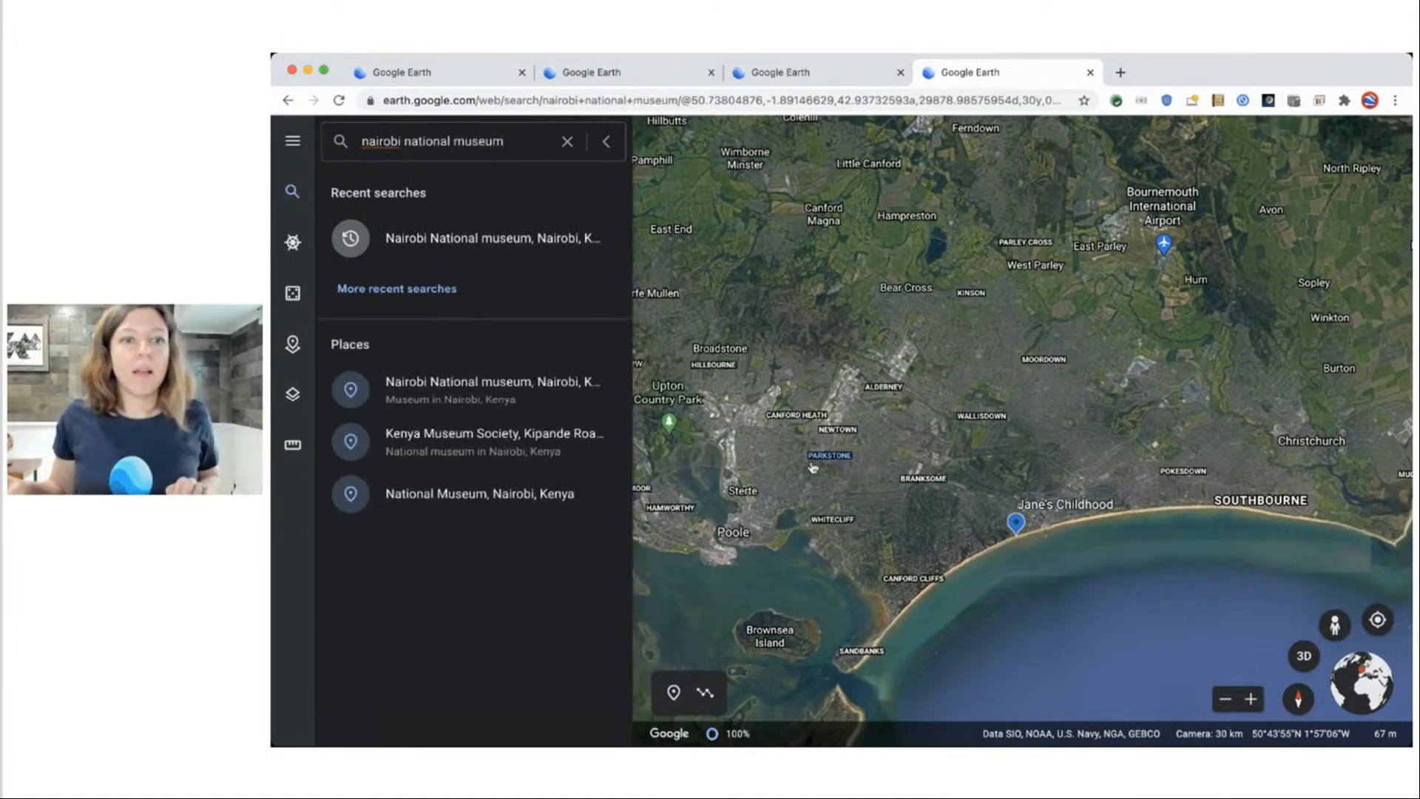
left_click(452, 374)
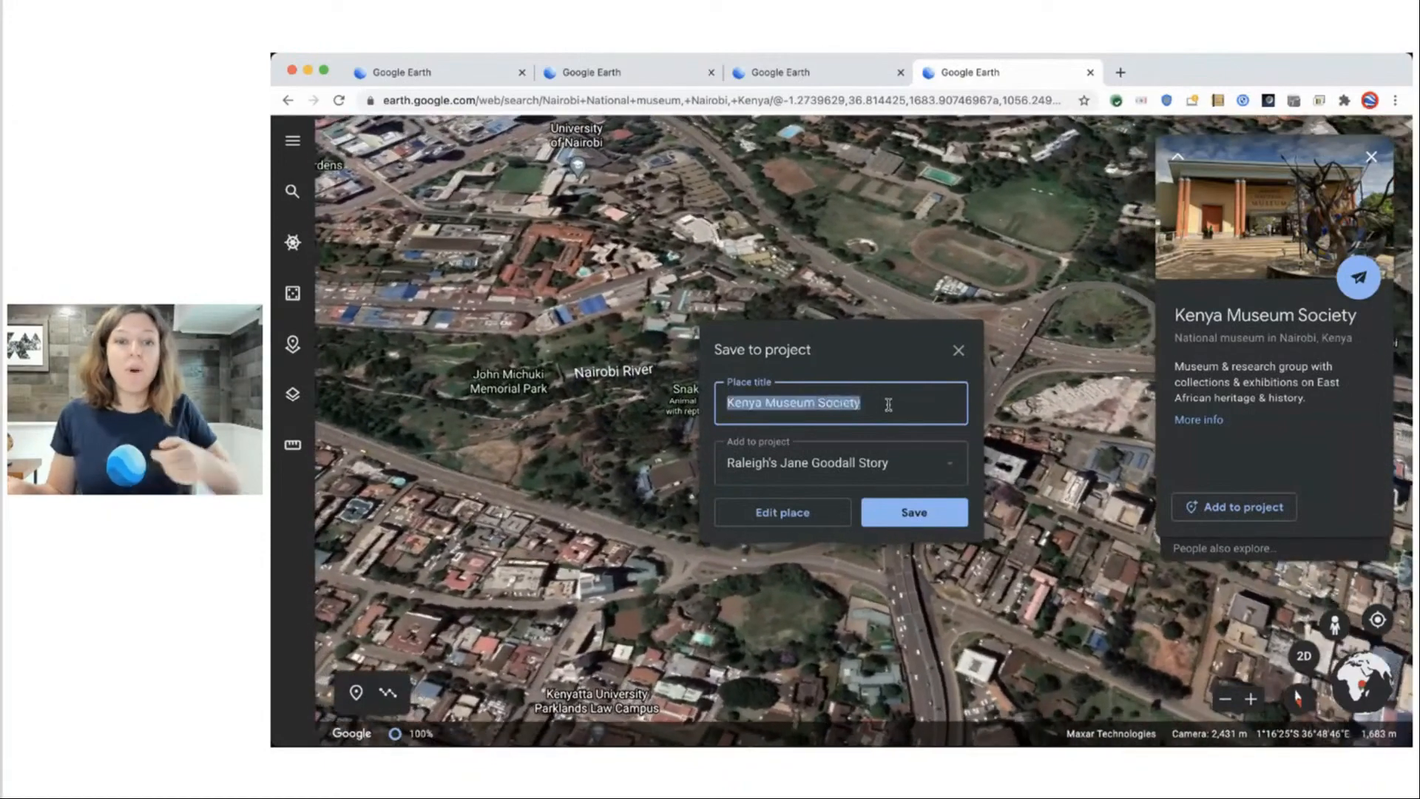
type("Na")
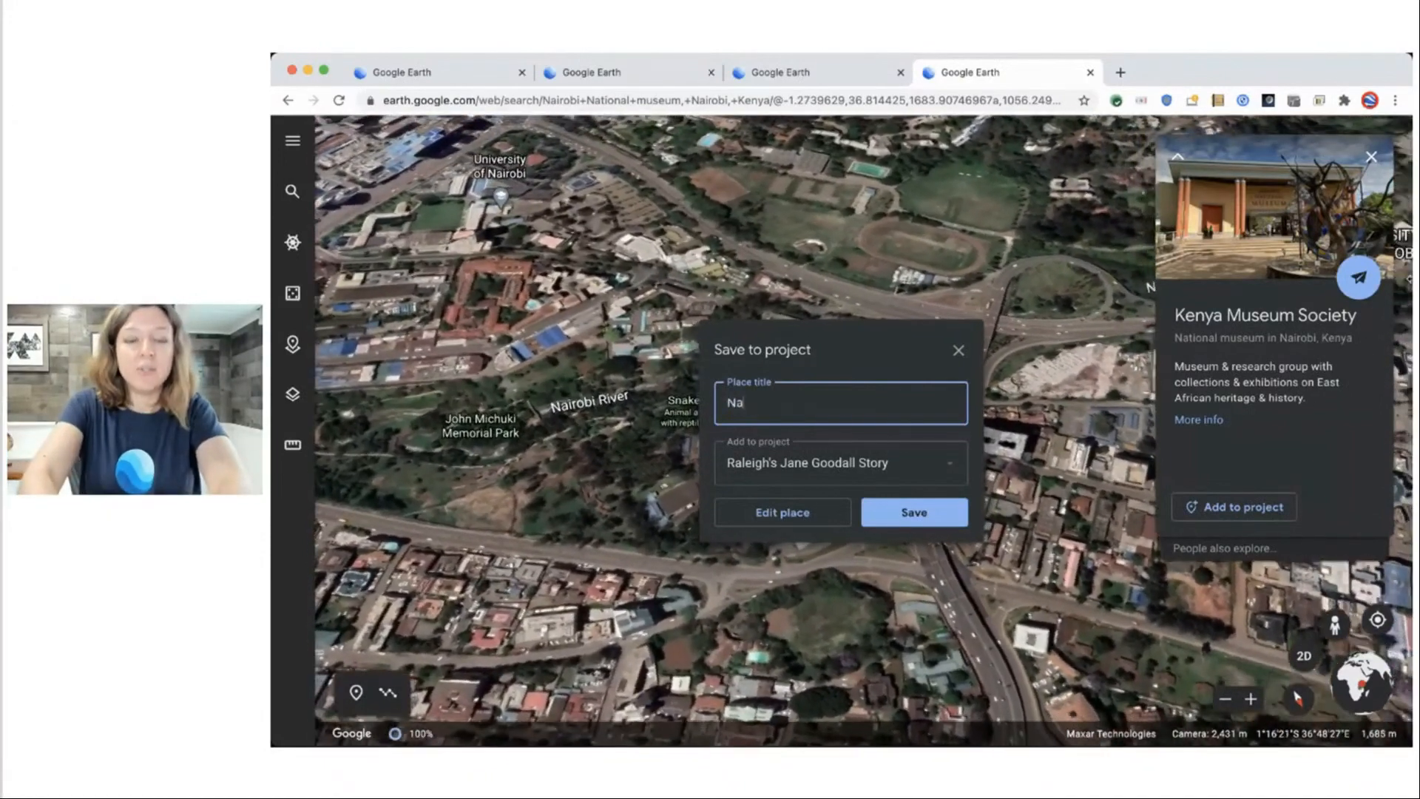
type("irobi National Mu")
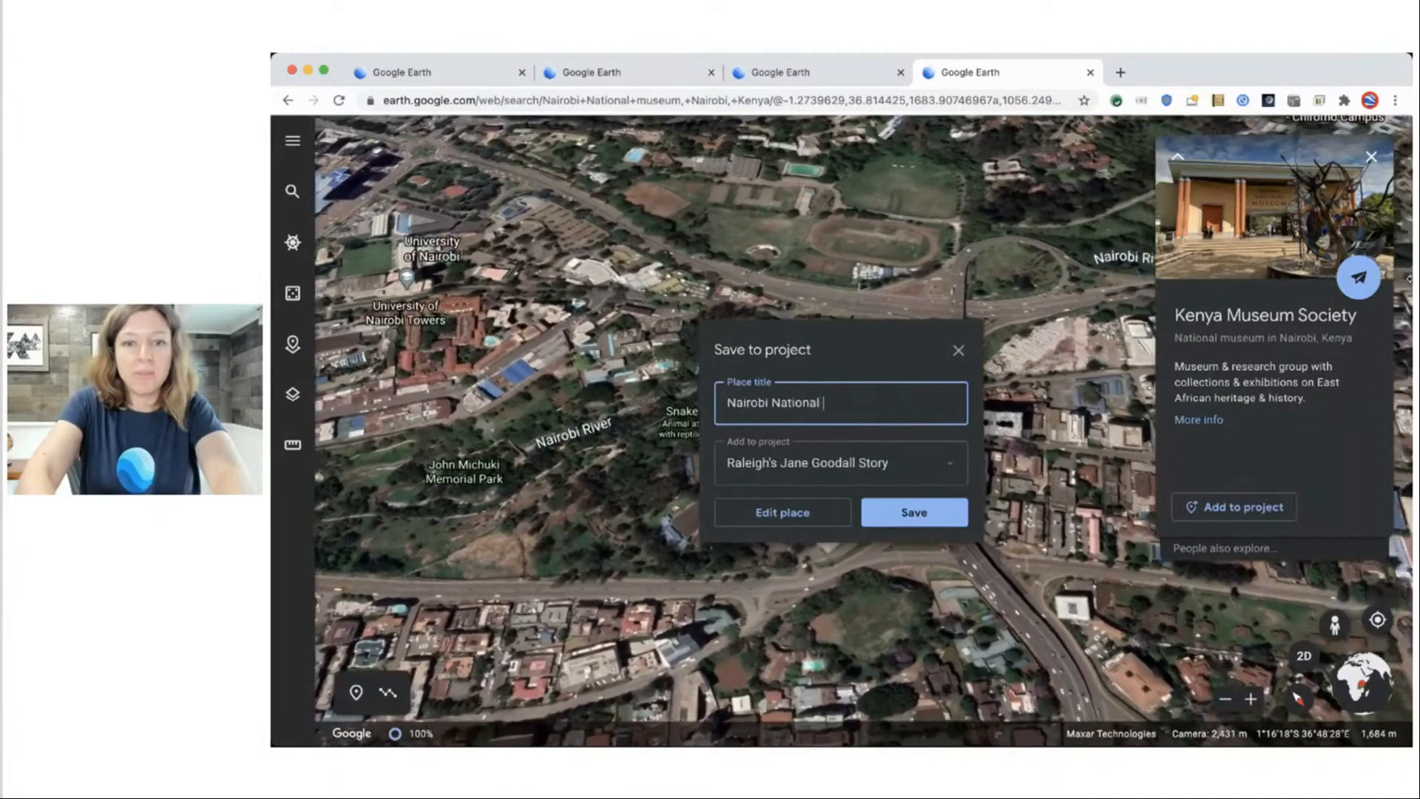
type("seum")
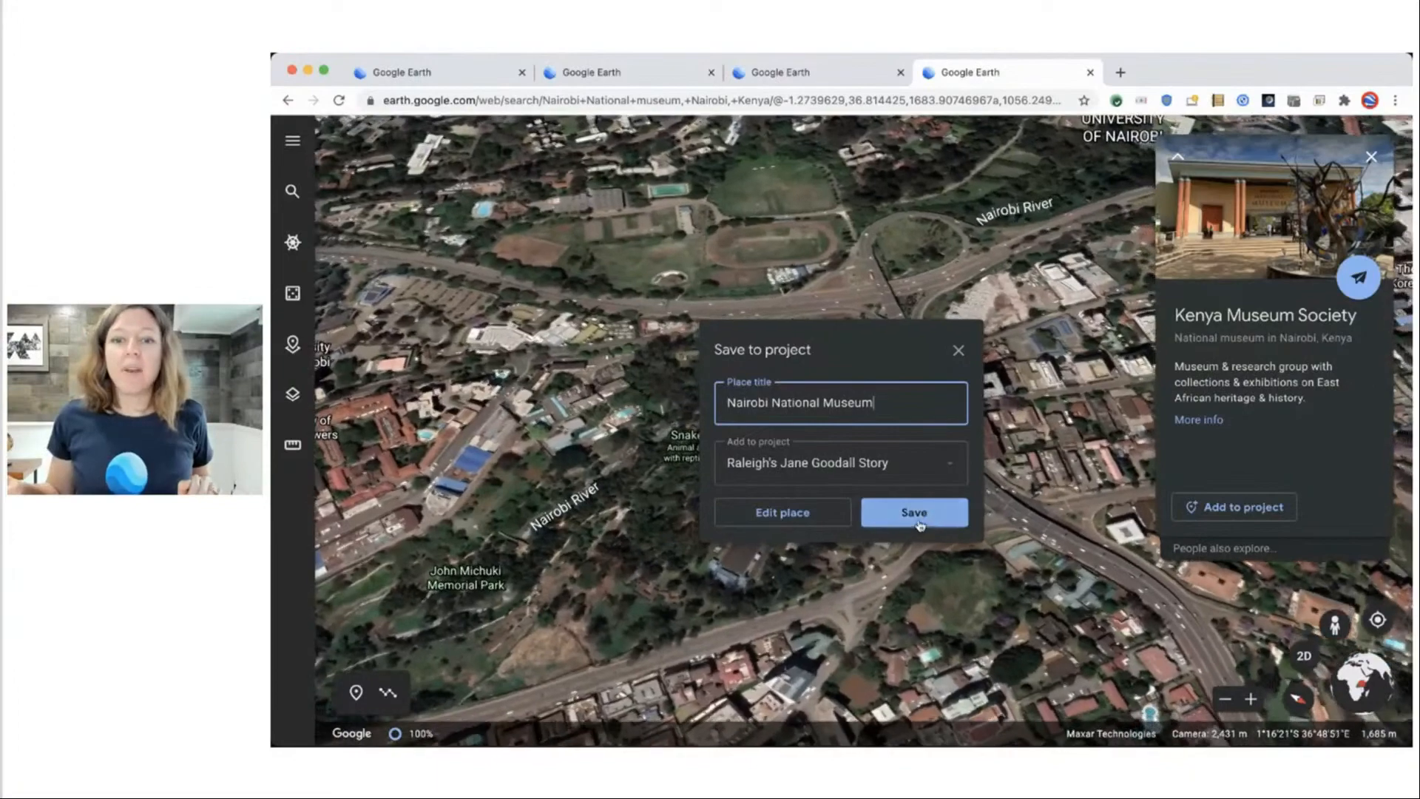
left_click(918, 516)
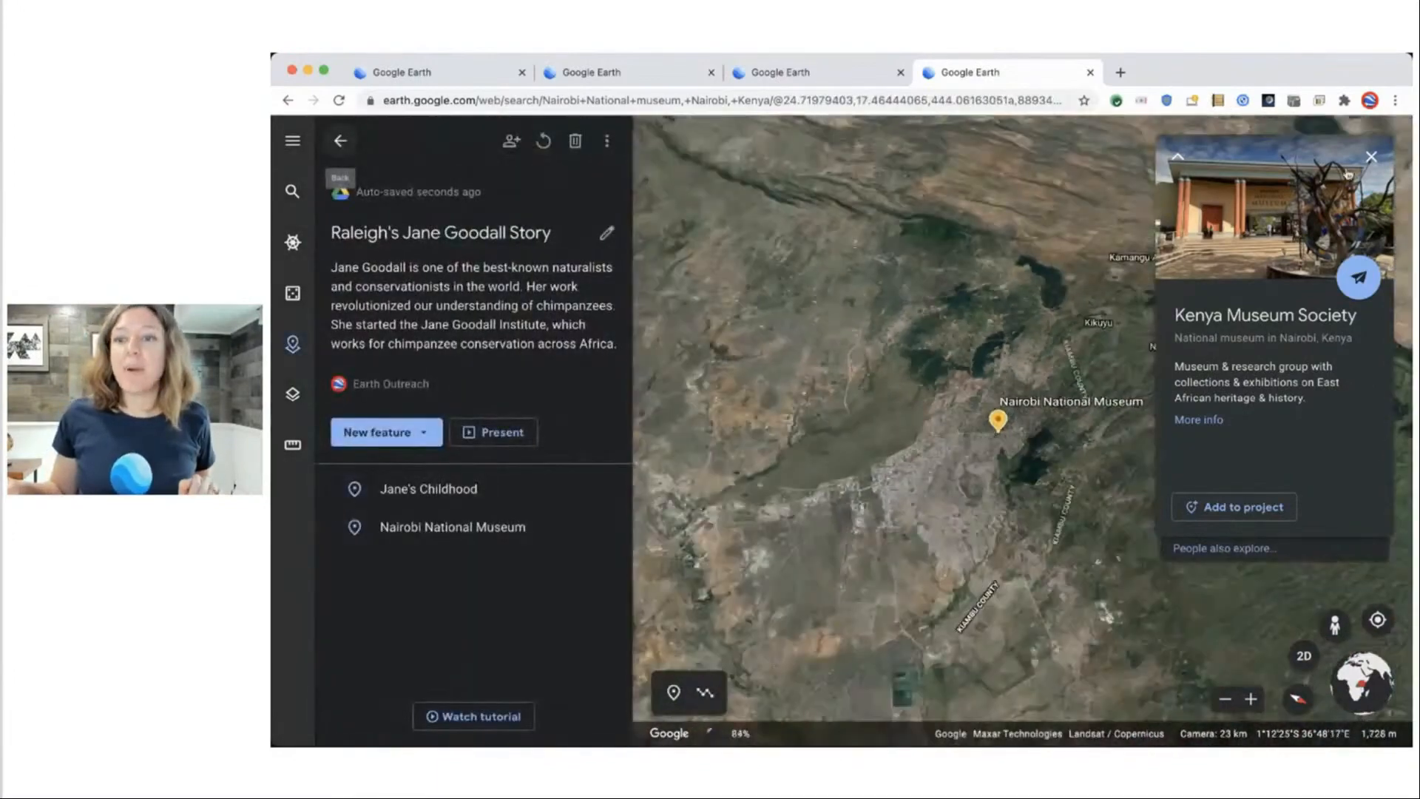
left_click(1372, 158)
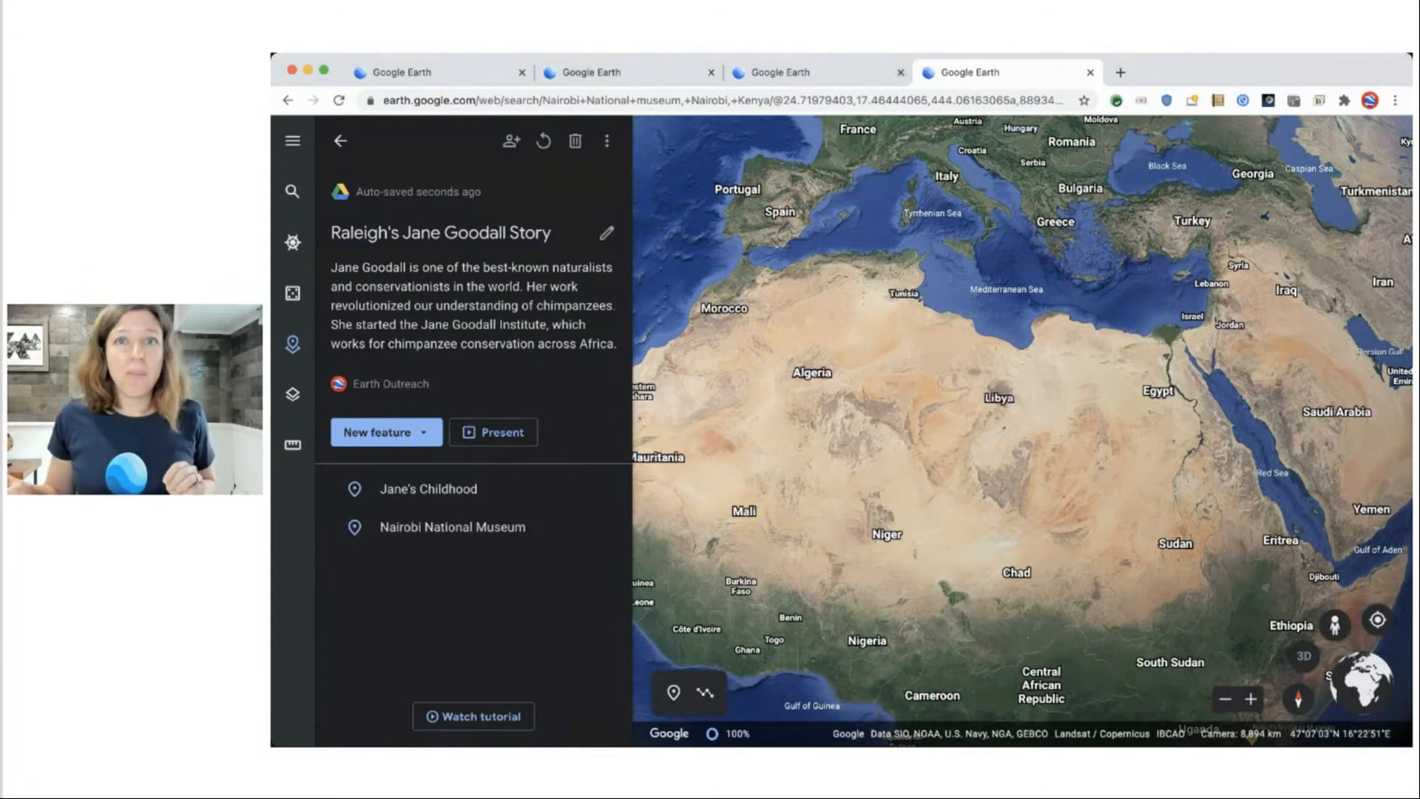
Search 'gombe nat', fly to Gombe National Park, Tanzania, and close its info panel.
left_click(292, 191)
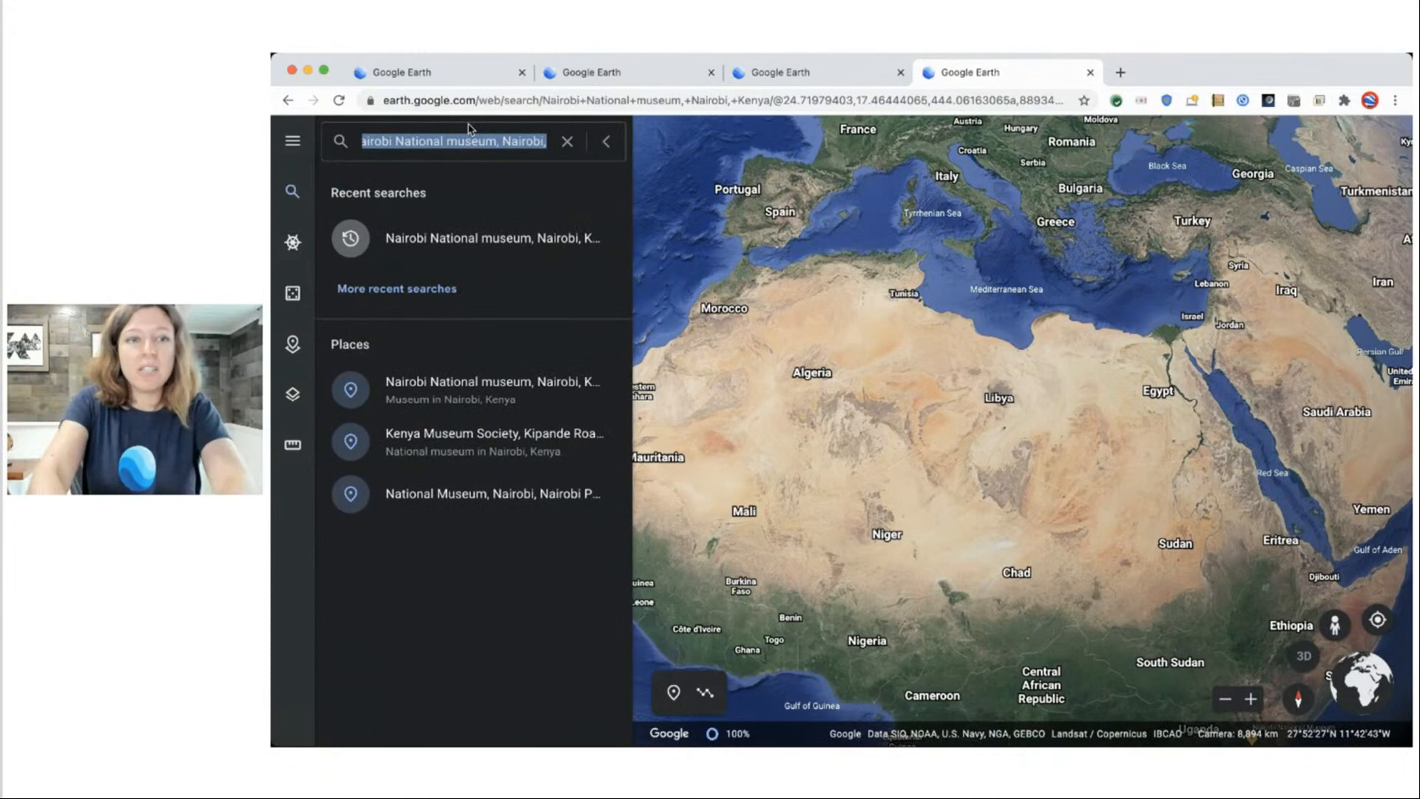
type("gombe nat")
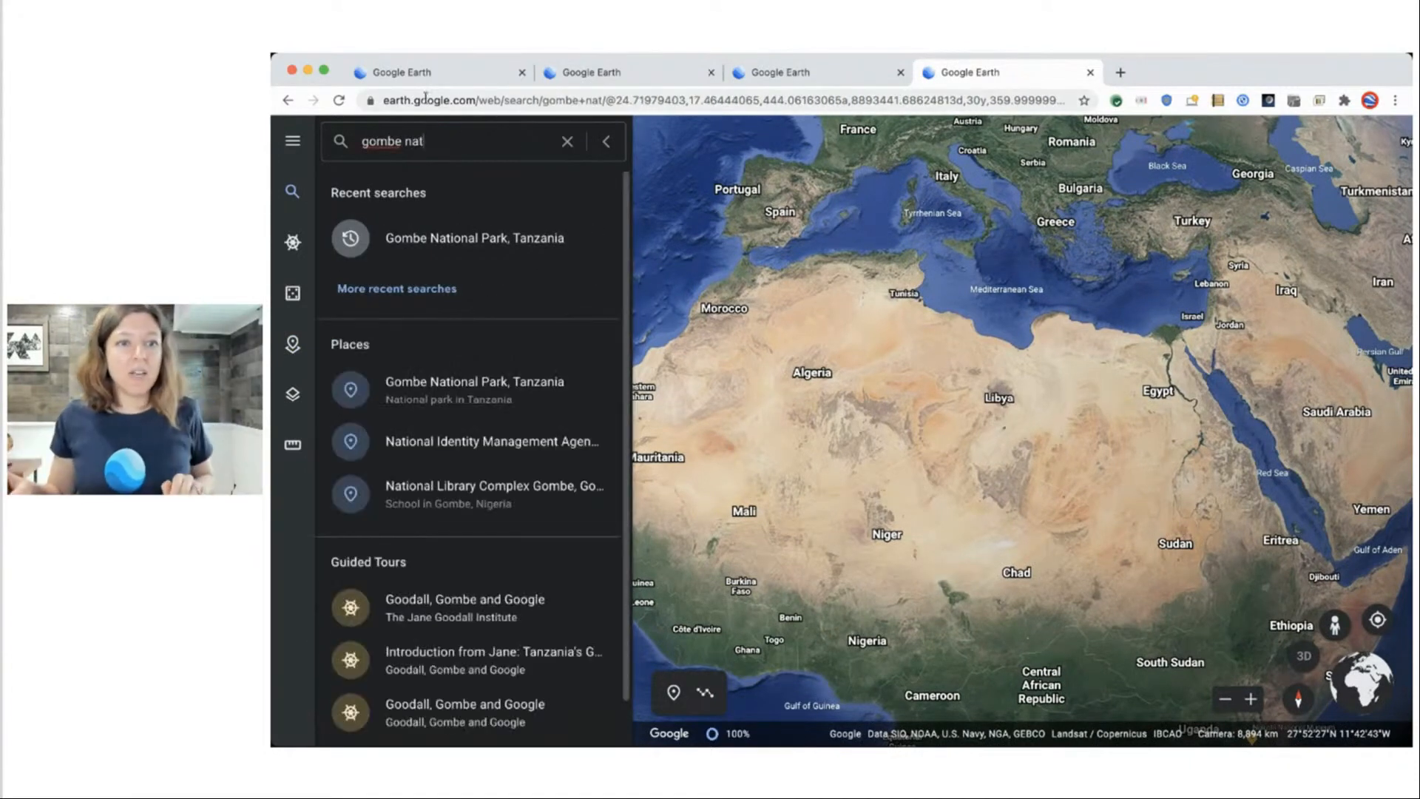
left_click(463, 239)
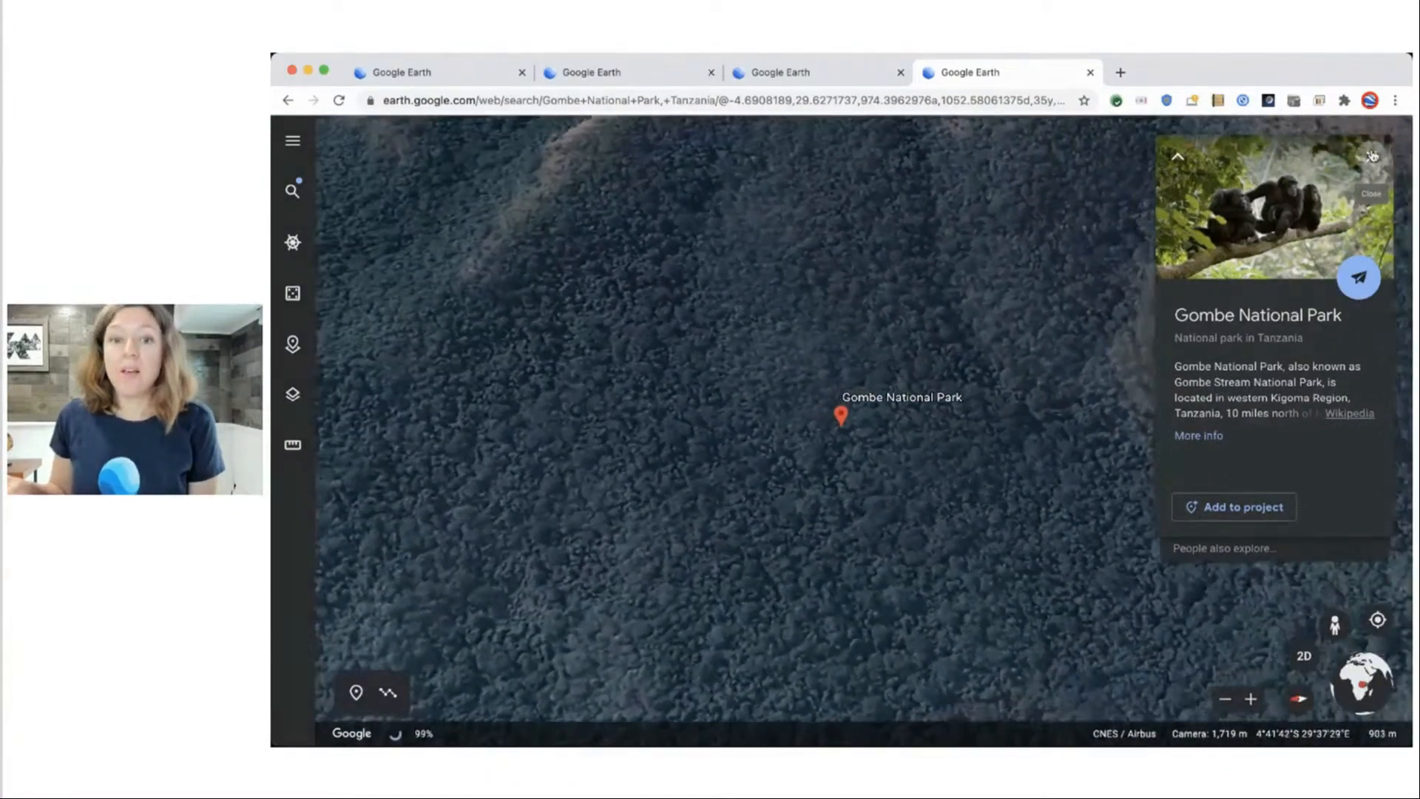
left_click(1373, 156)
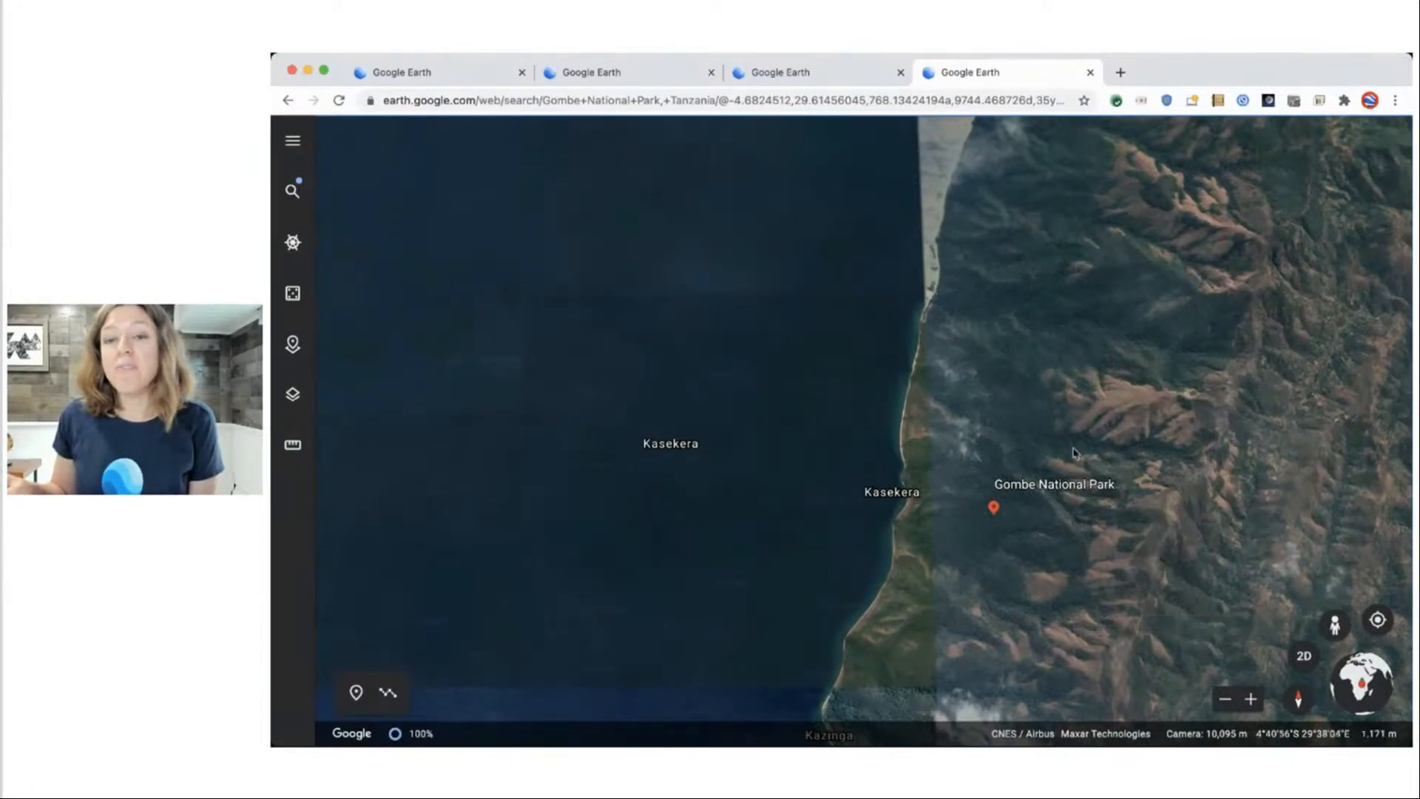
Show ground-level imagery coverage and zoom in on Gombe's forest trail loop.
left_click(1337, 628)
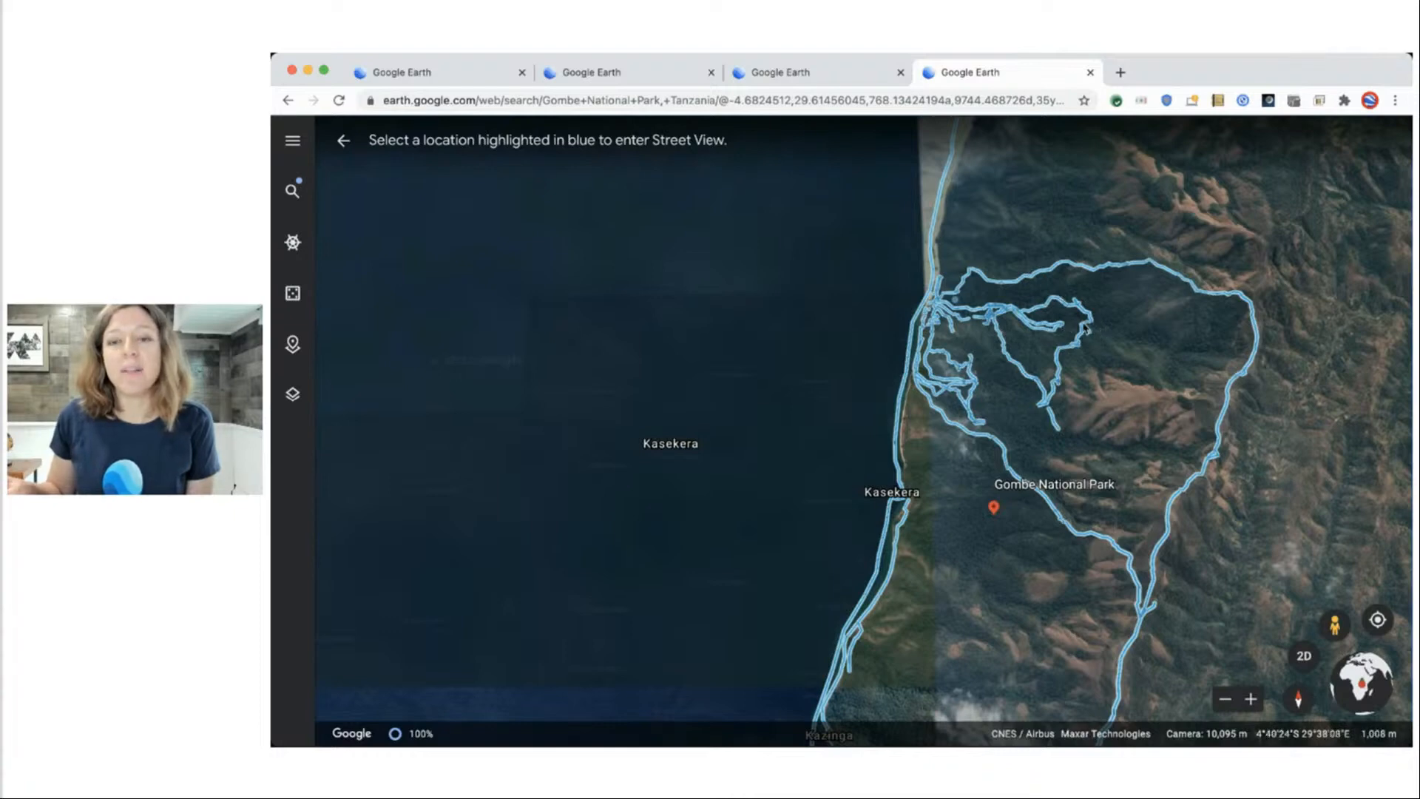
scroll(1095, 344, "up", 5)
scroll(1117, 334, "up", 5)
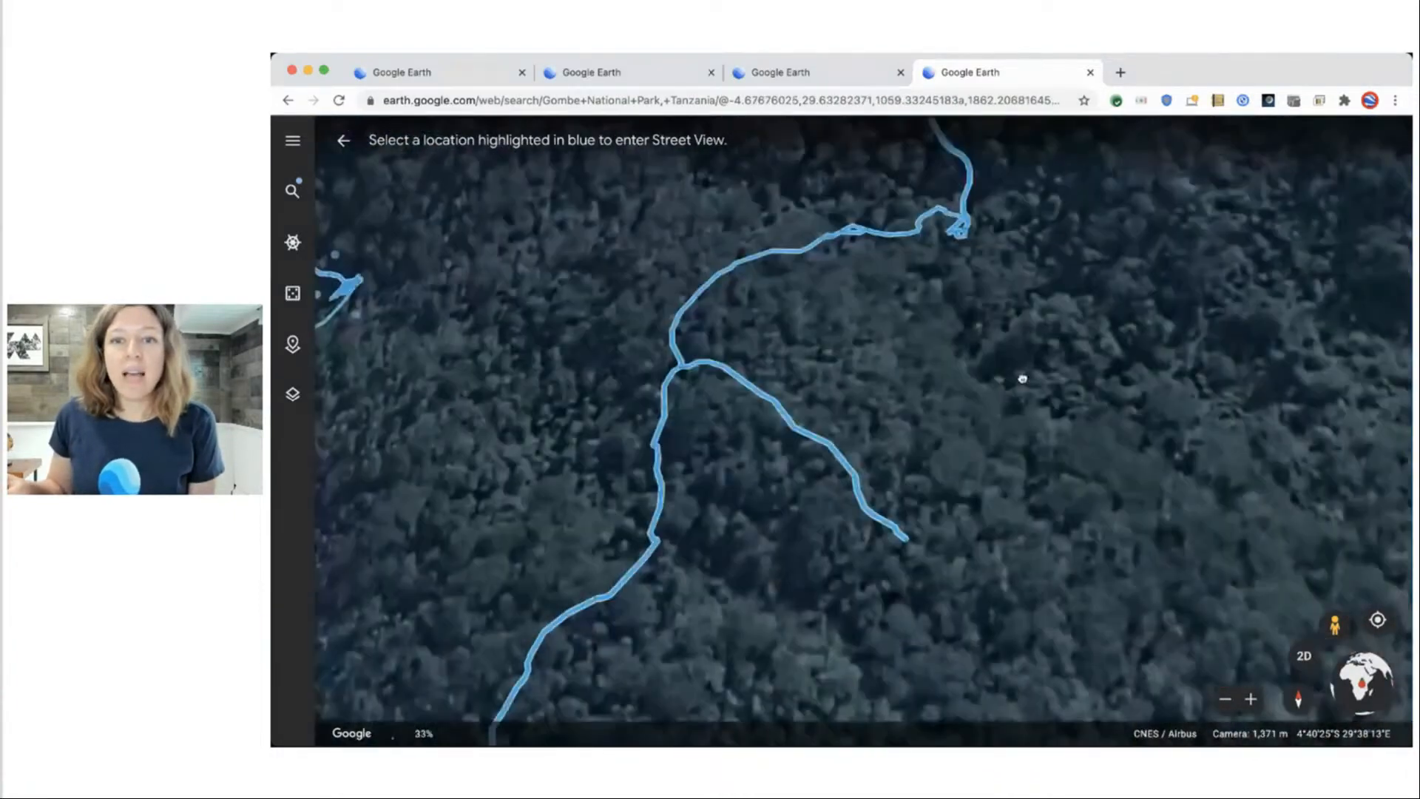
left_click_drag(1023, 379, 1065, 625)
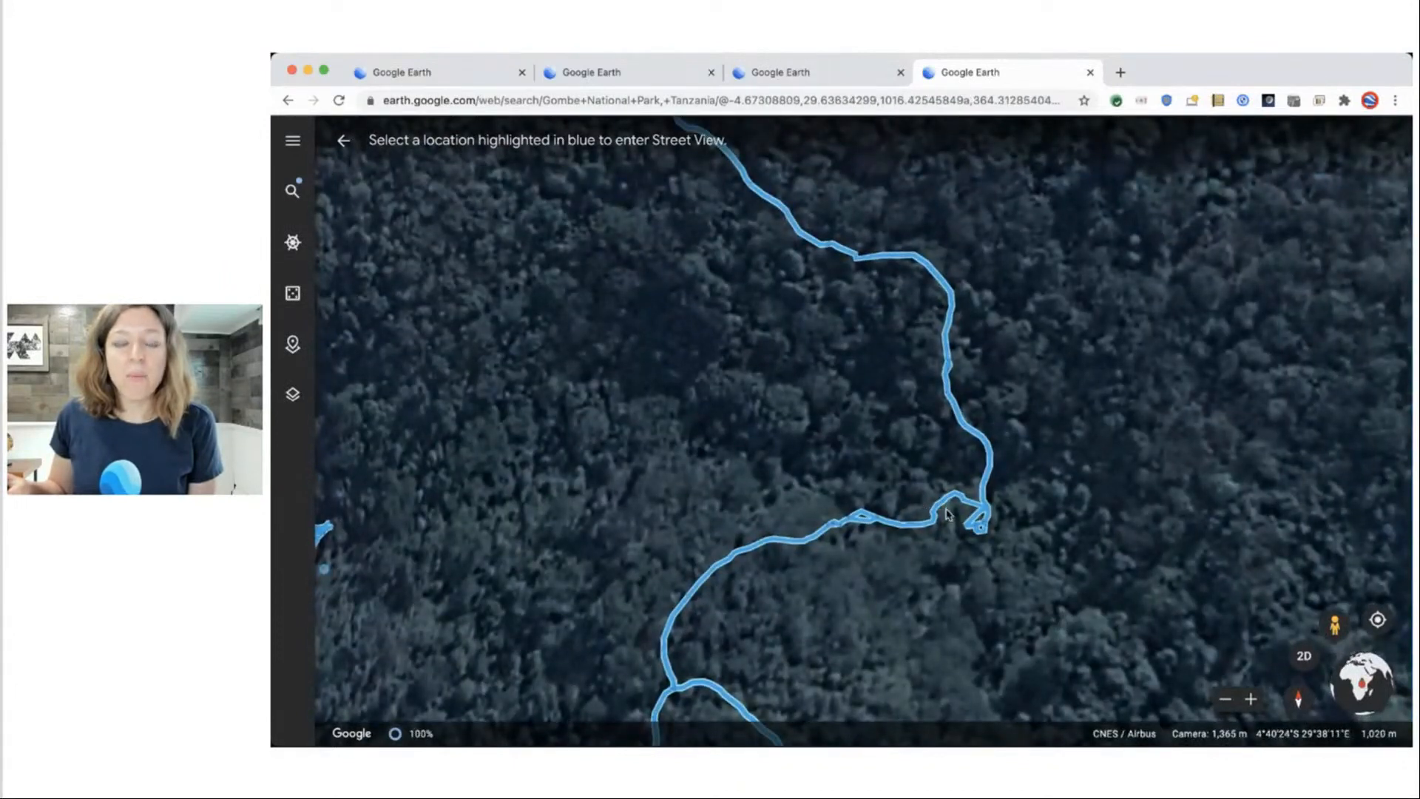
scroll(925, 534, "up", 2)
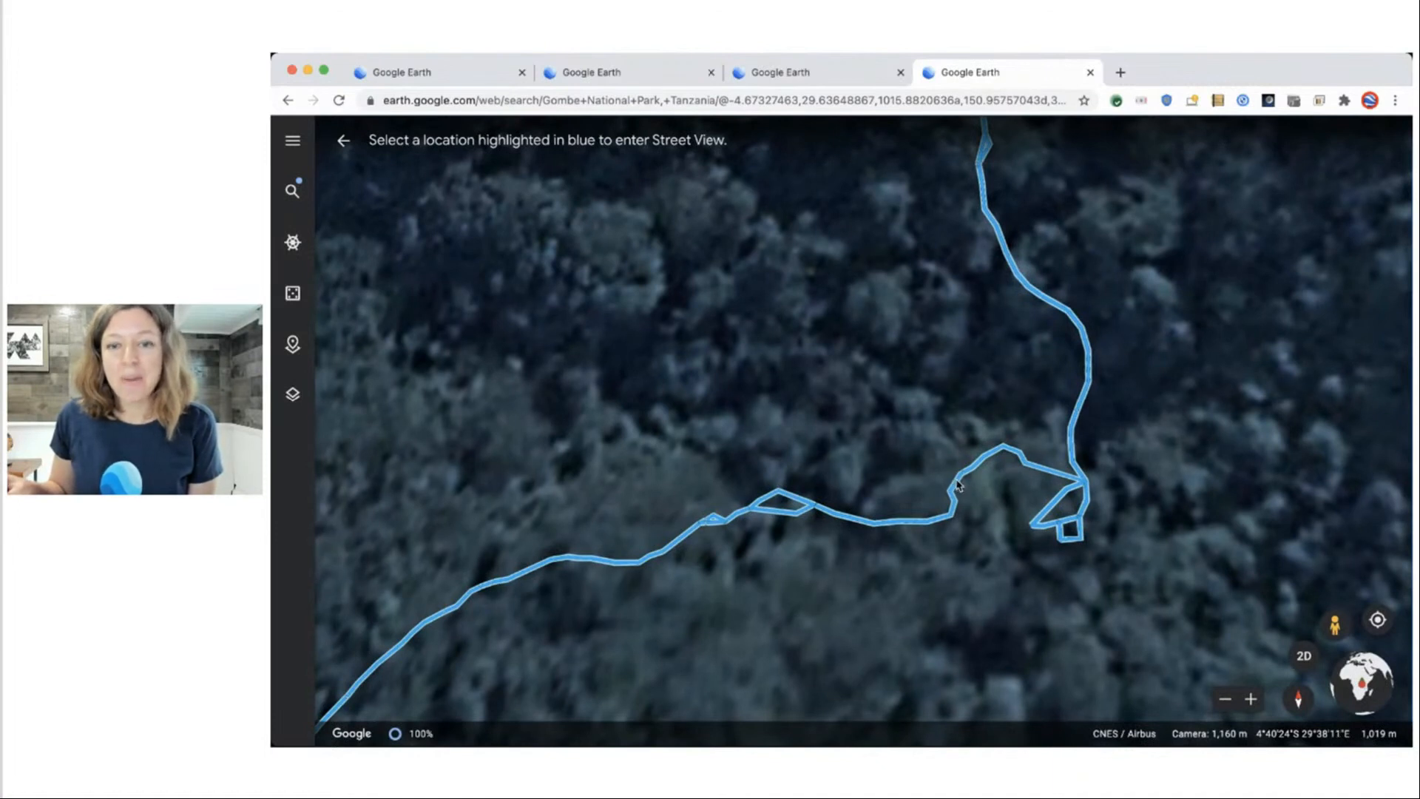
Enter the trail photo sphere and look around to frame the chimpanzees.
left_click(957, 485)
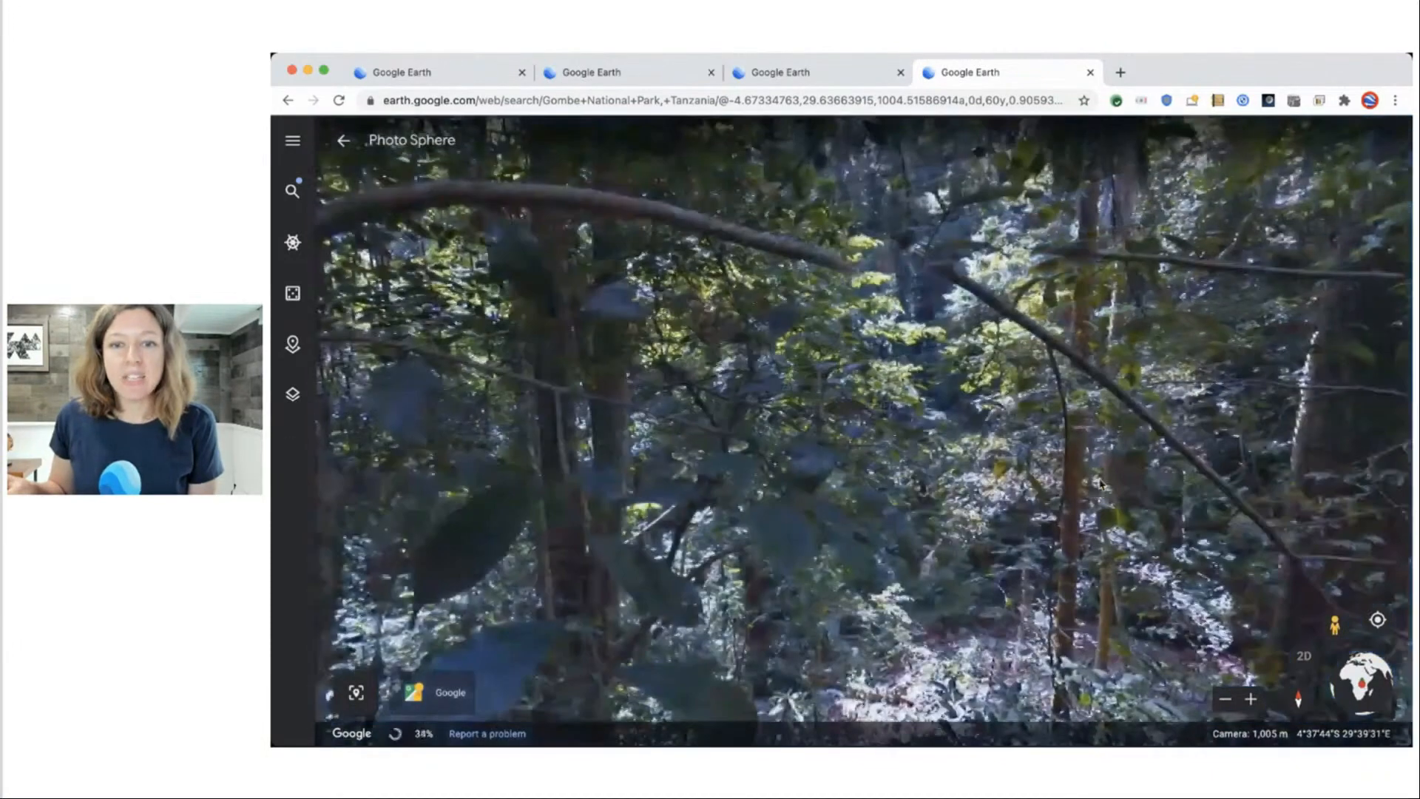
left_click(695, 298)
left_click_drag(696, 298, 907, 503)
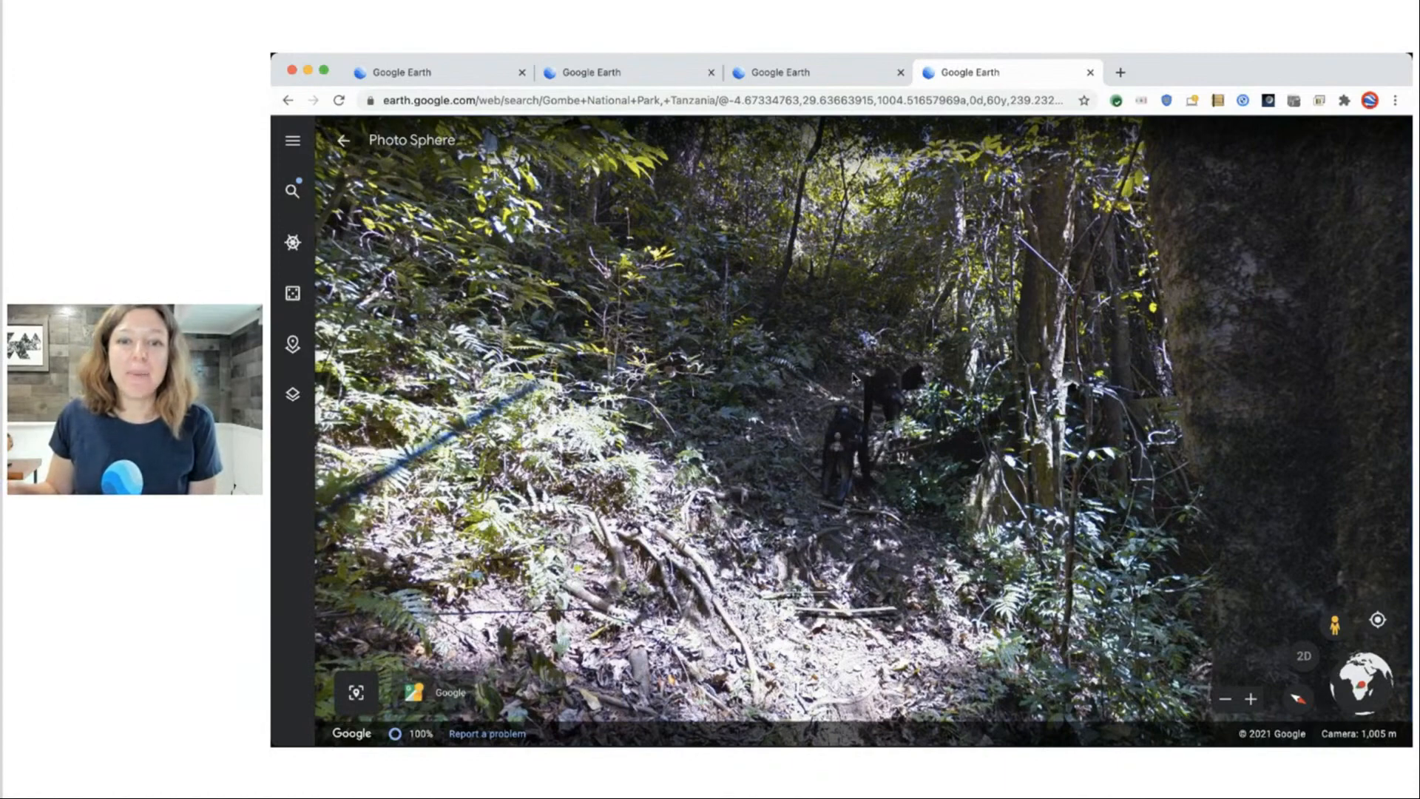
left_click(861, 455)
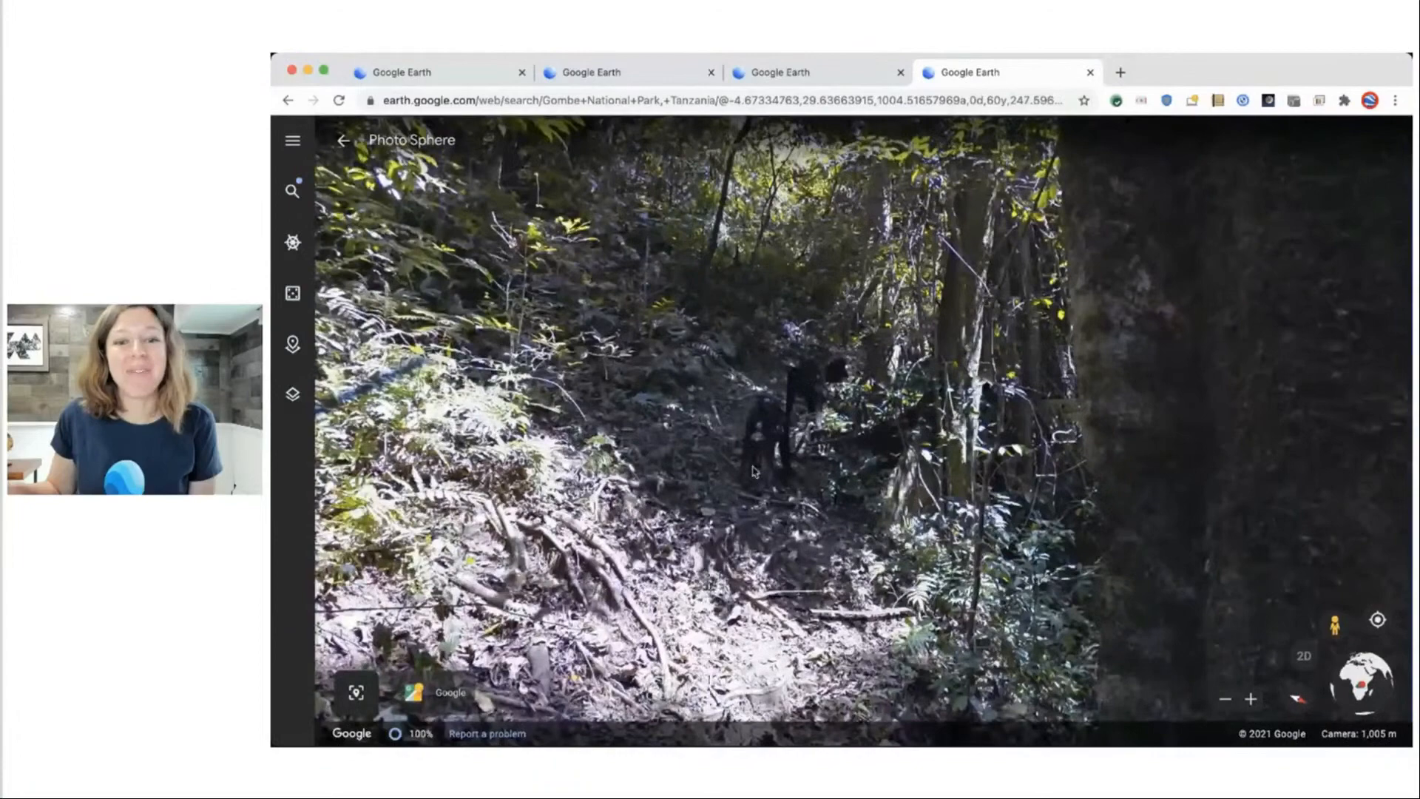
scroll(770, 449, "up", 2)
left_click_drag(770, 449, 723, 428)
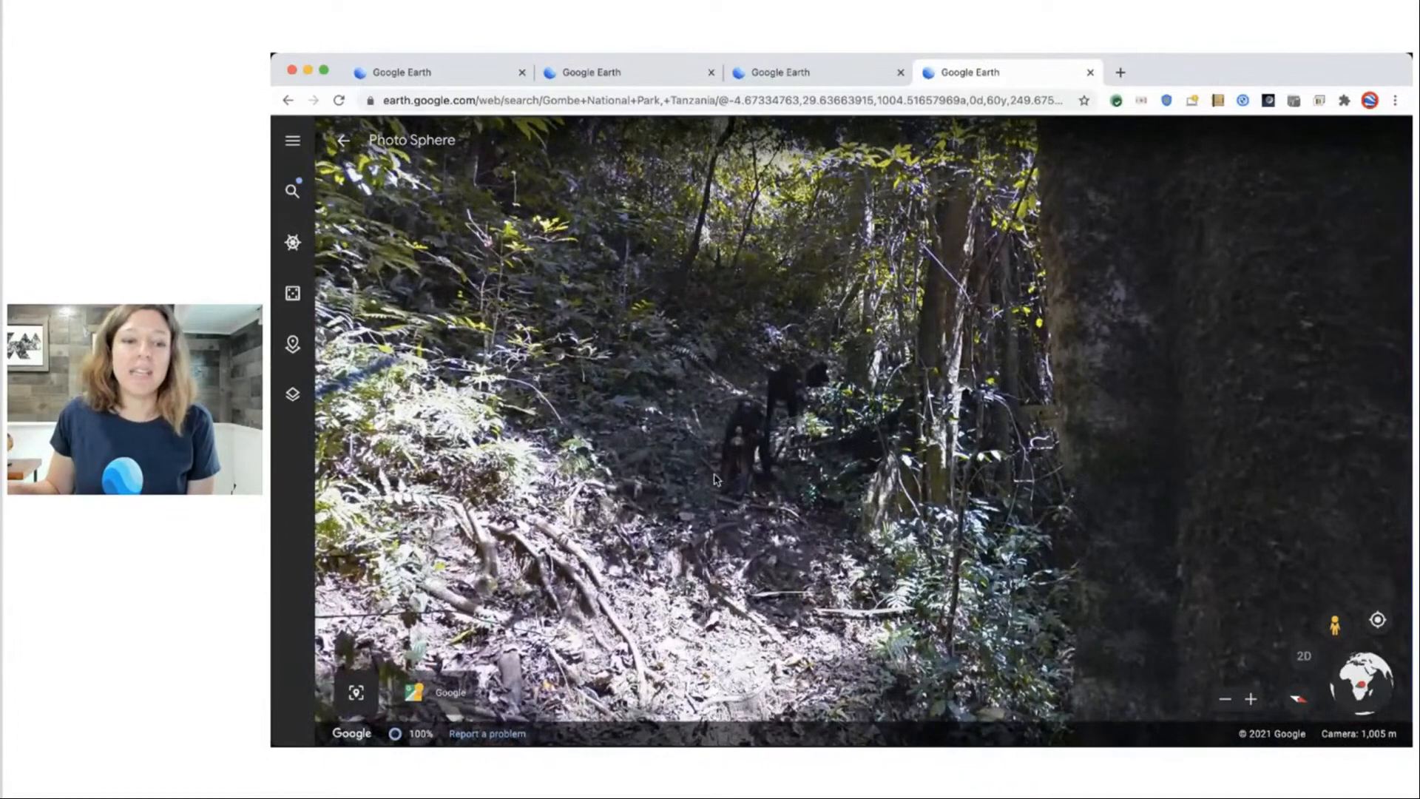
Capture the chimpanzee photo-sphere view as a place titled 'Gombe National Park'.
left_click(355, 694)
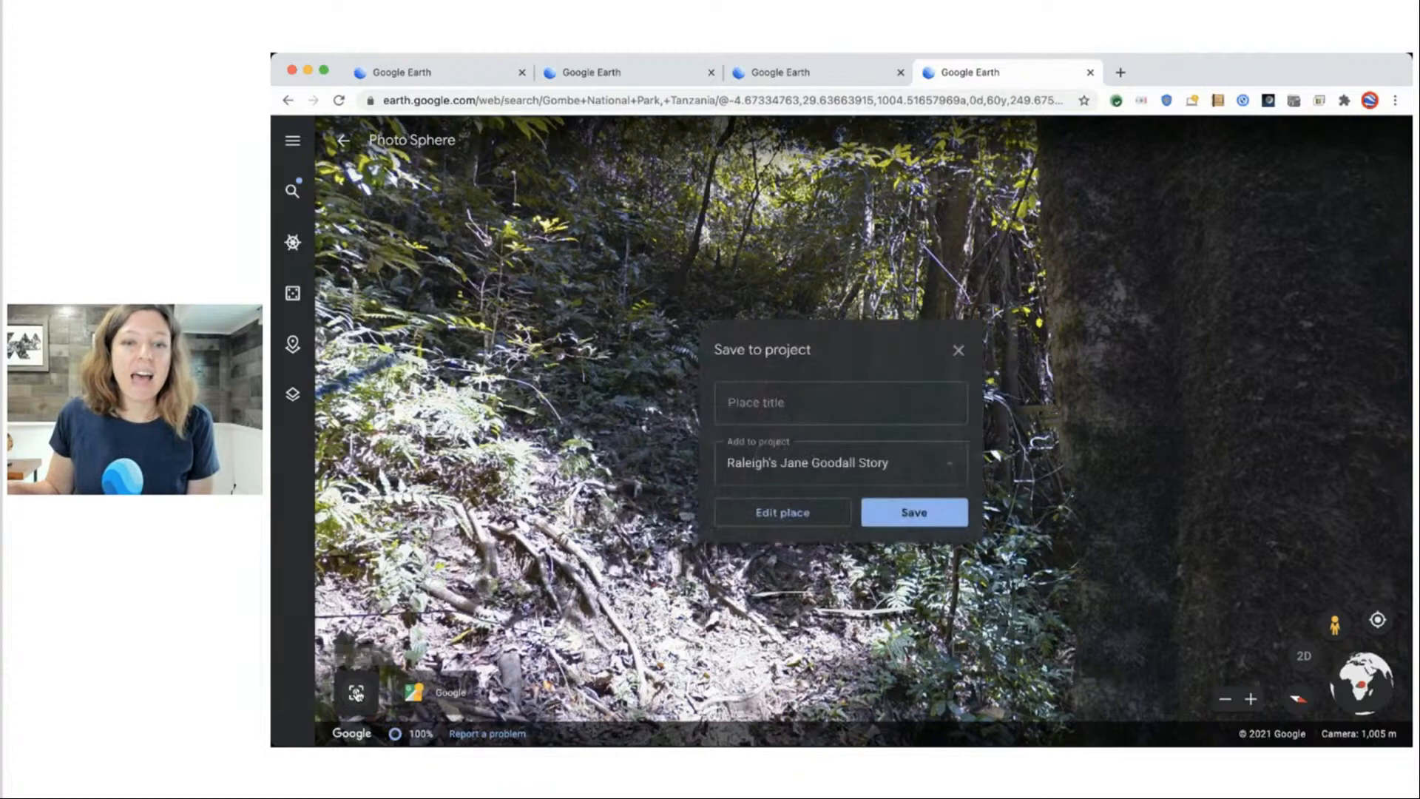
type("Gombe")
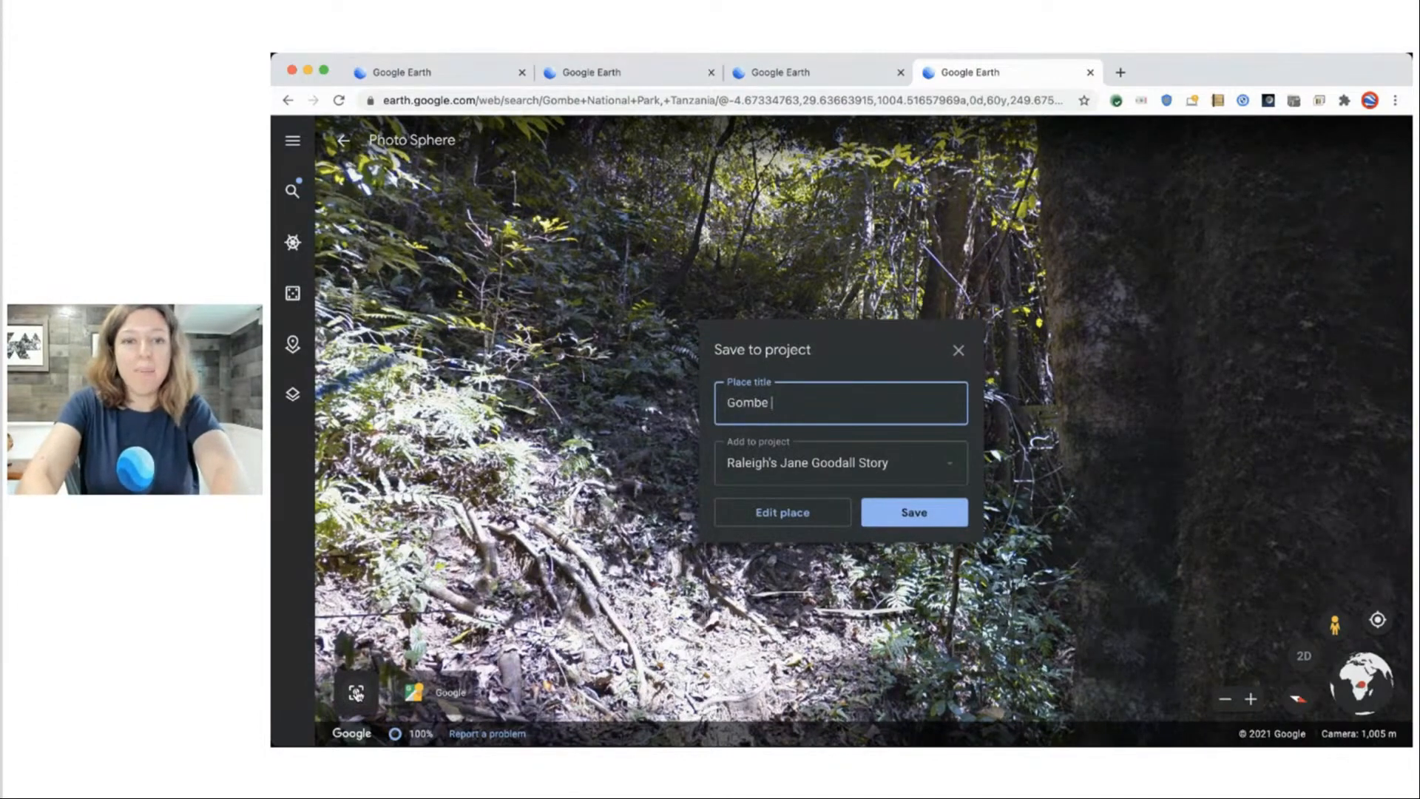
type(" National Park")
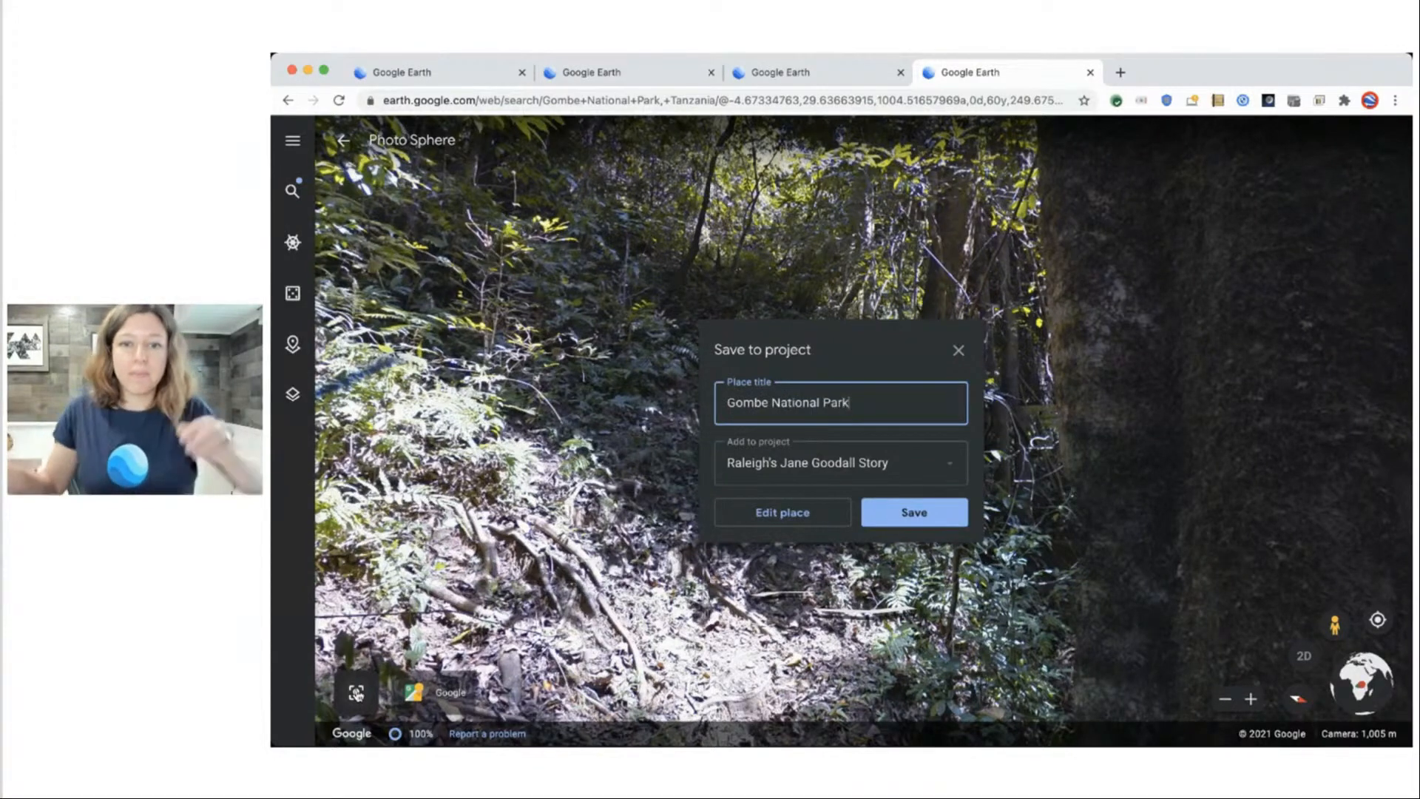
left_click(938, 520)
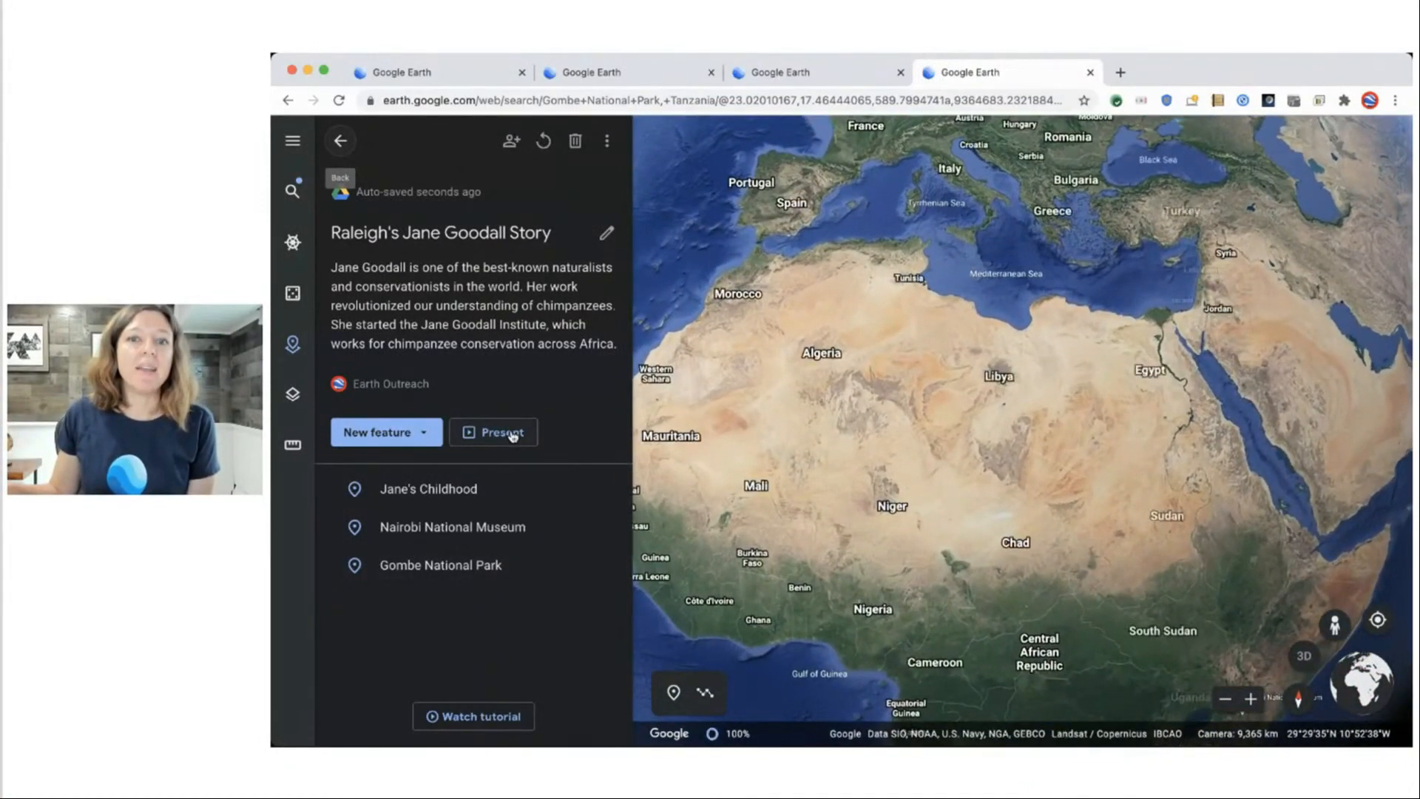
left_click(503, 433)
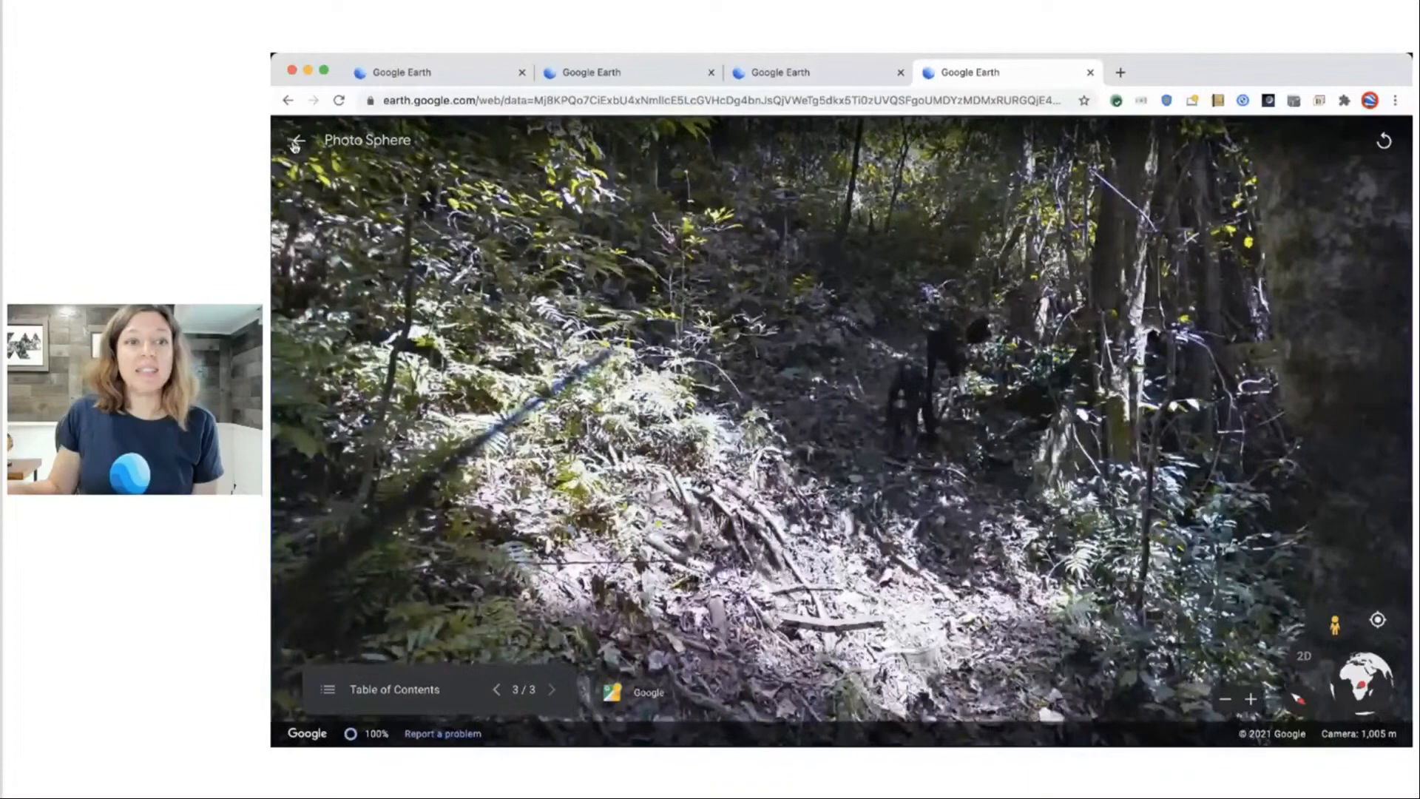
left_click(297, 142)
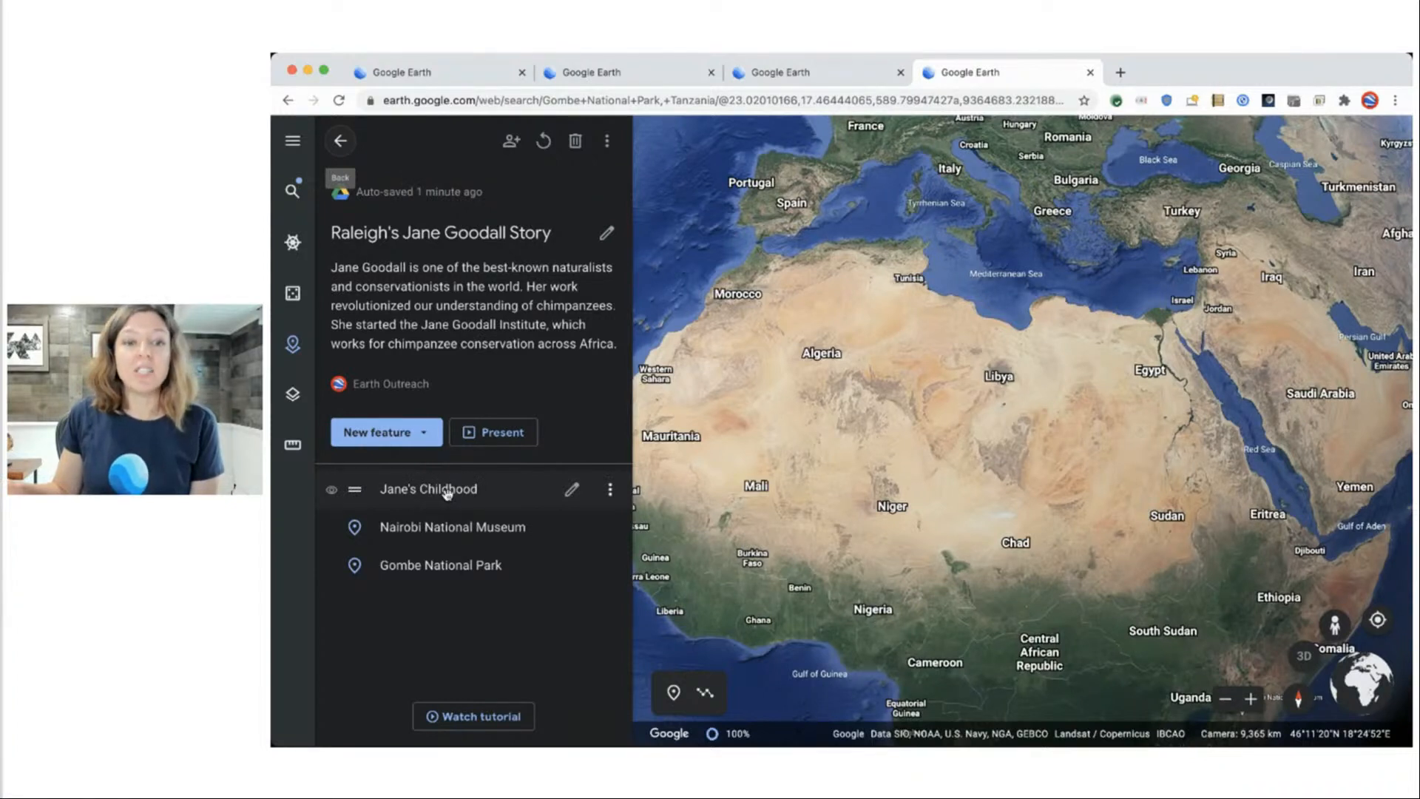
Open Jane's Childhood for editing and start adding an image.
left_click(571, 492)
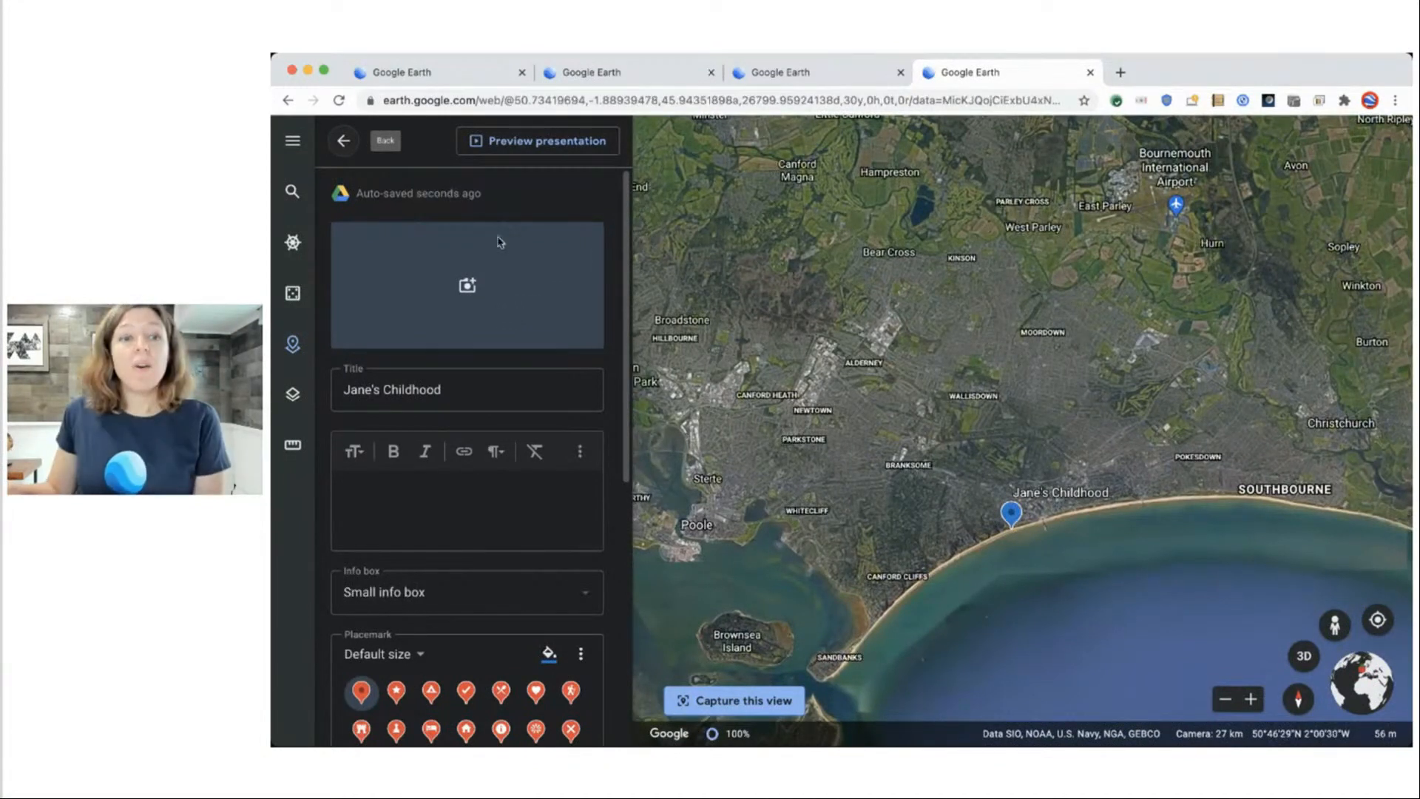
left_click(467, 287)
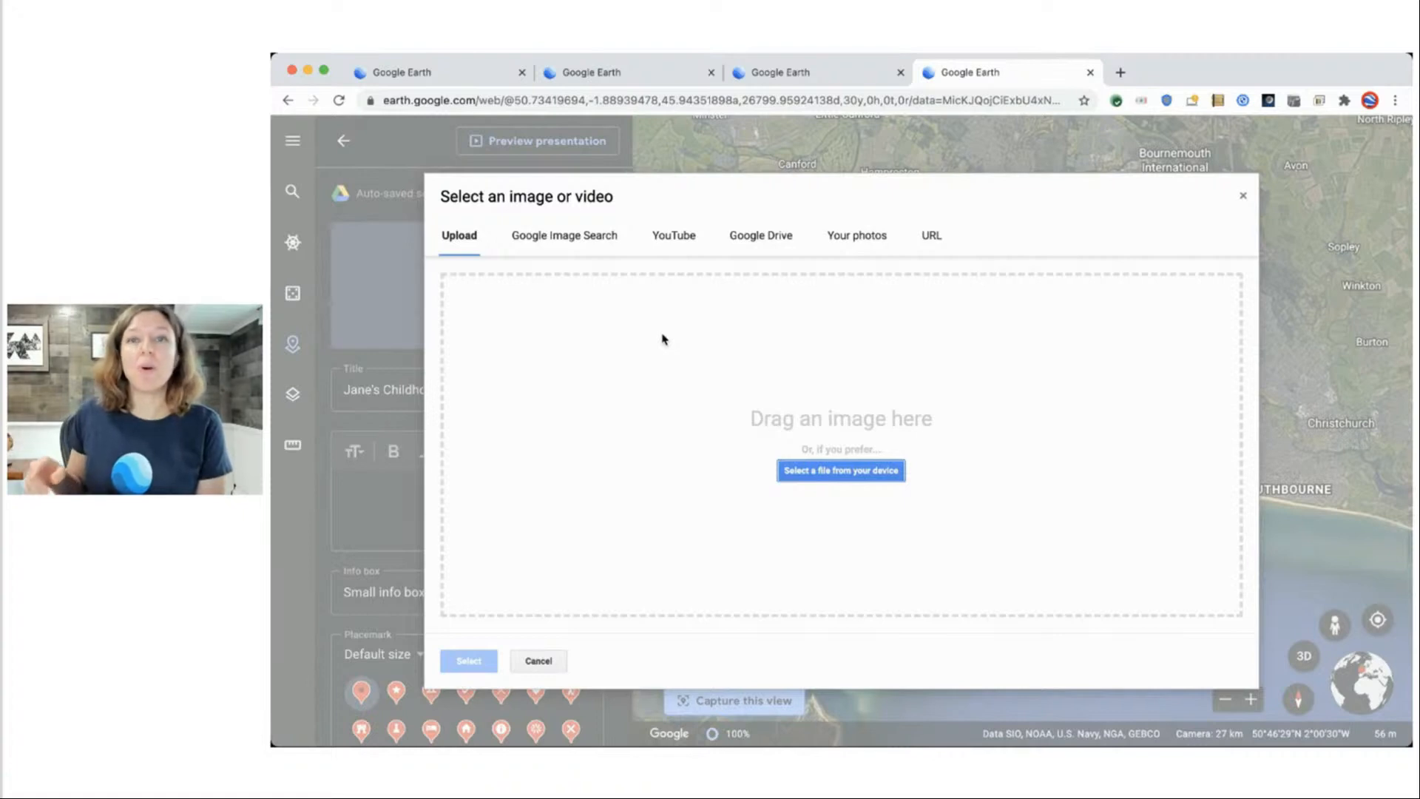
Upload two pier photos from the computer to Jane's Childhood.
left_click(825, 475)
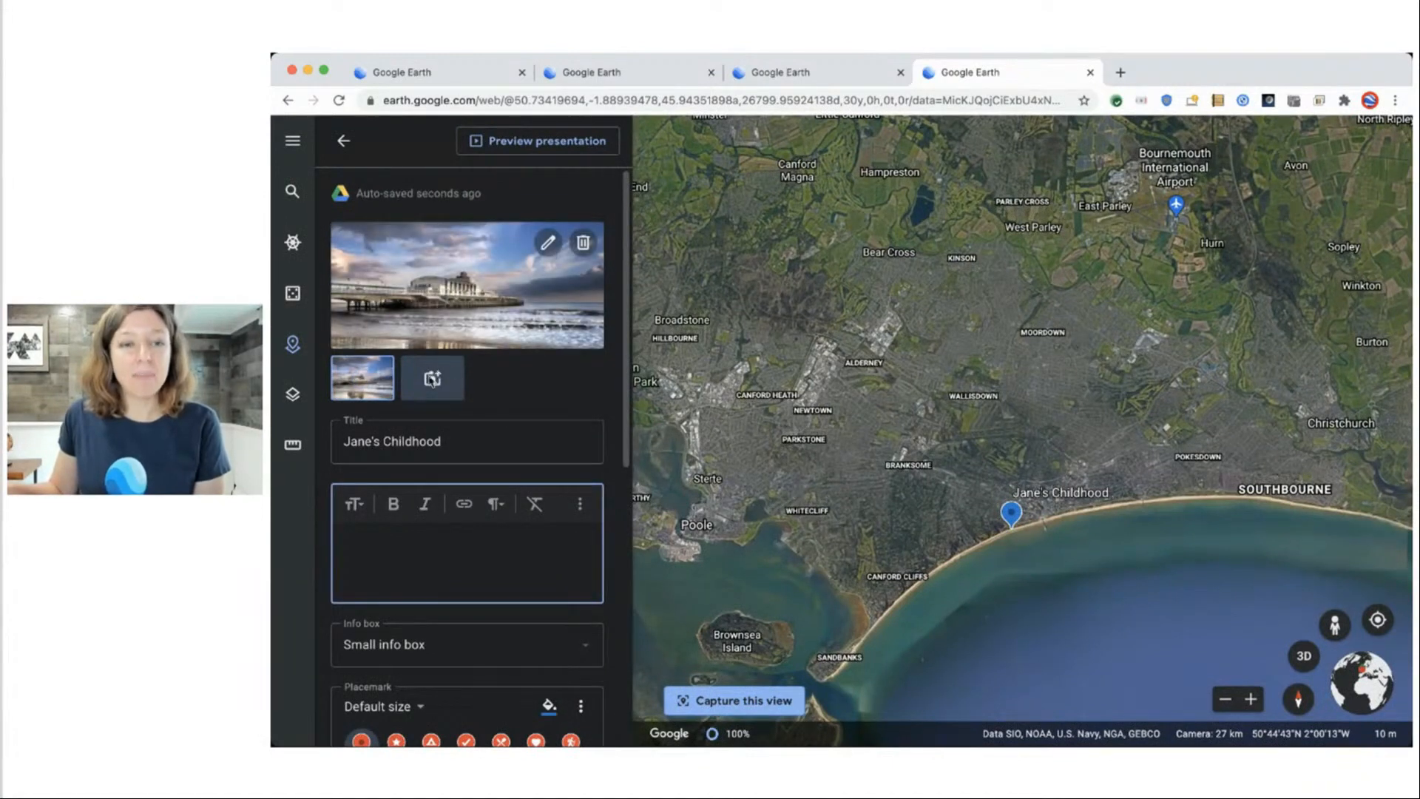
left_click(434, 379)
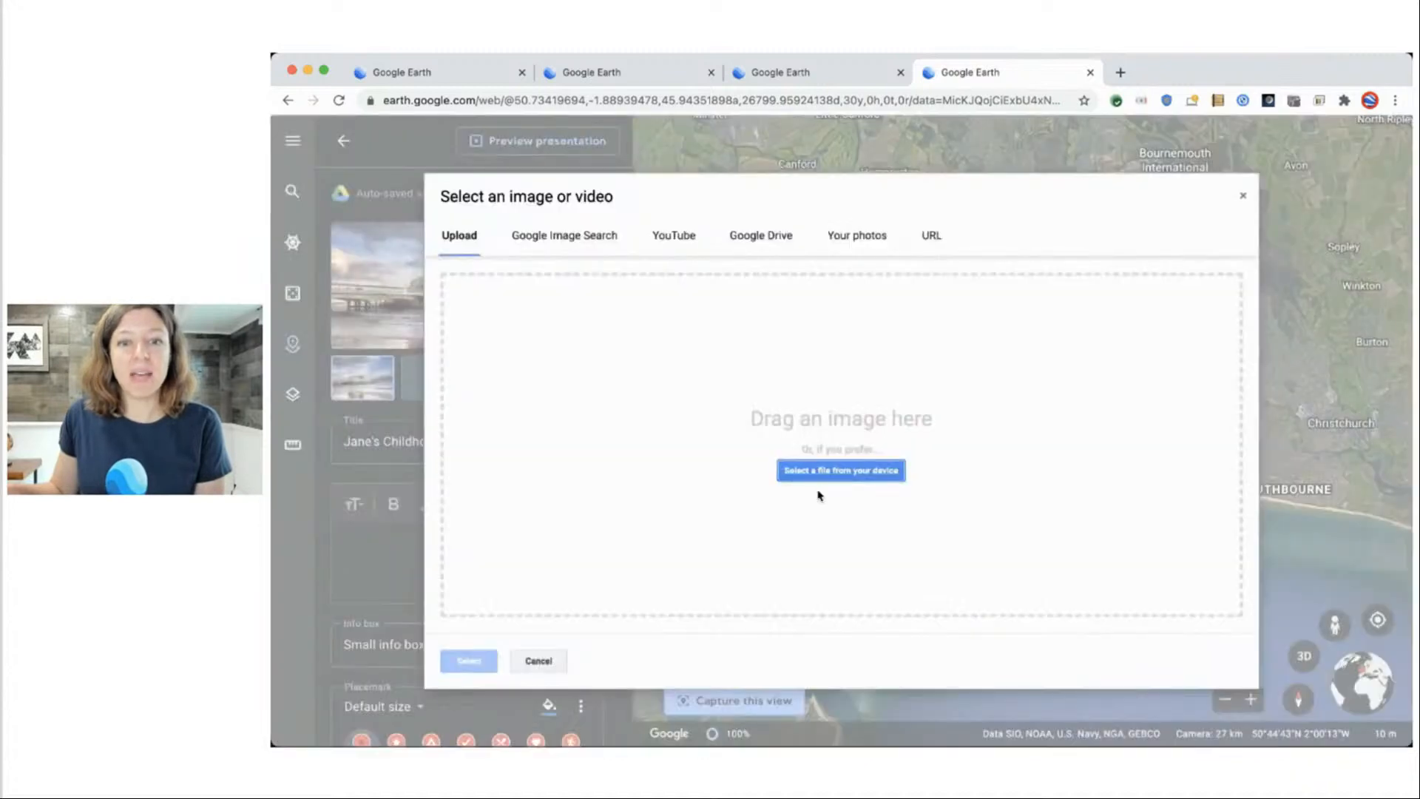
left_click(899, 472)
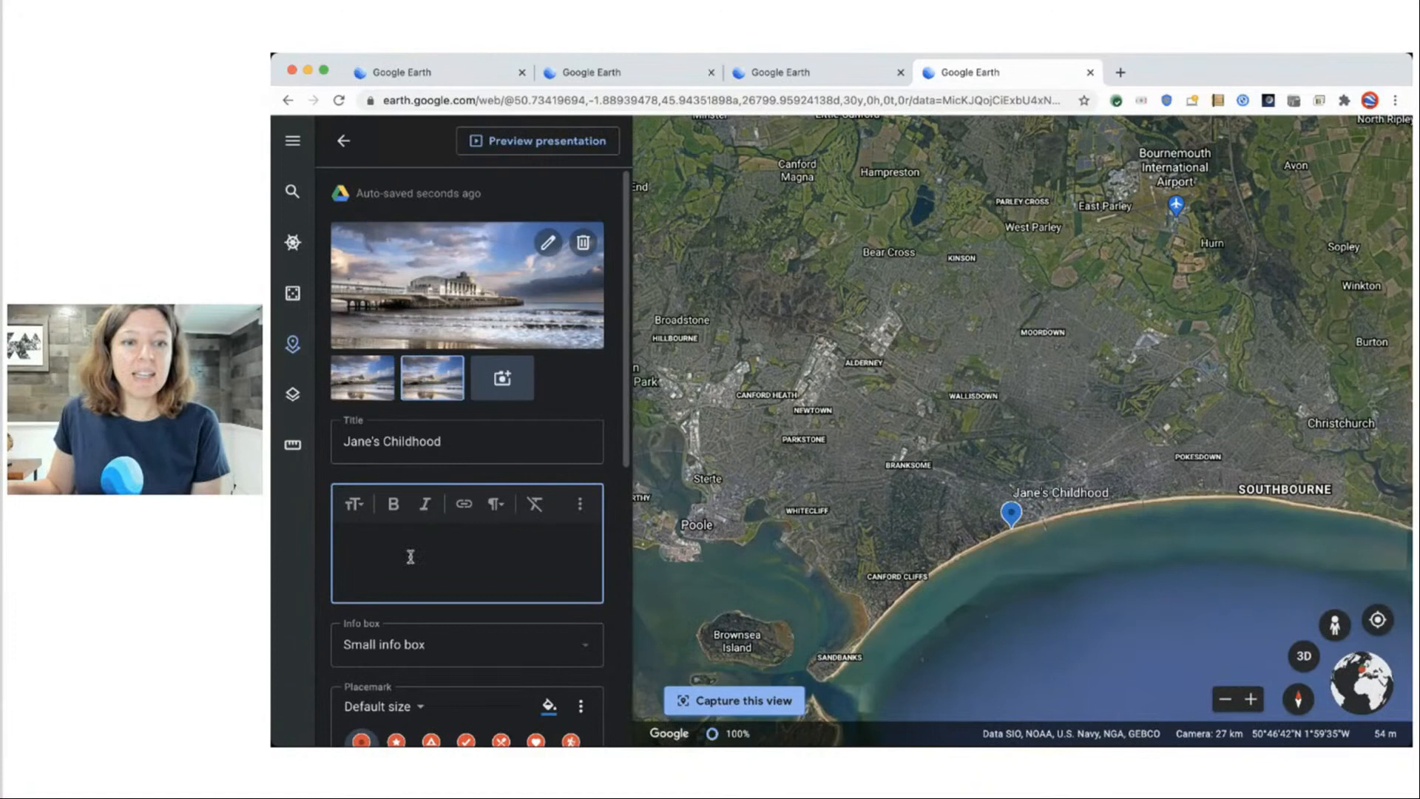
Paste the Bournemouth childhood paragraph into the description and clear its formatting.
key("super+Tab")
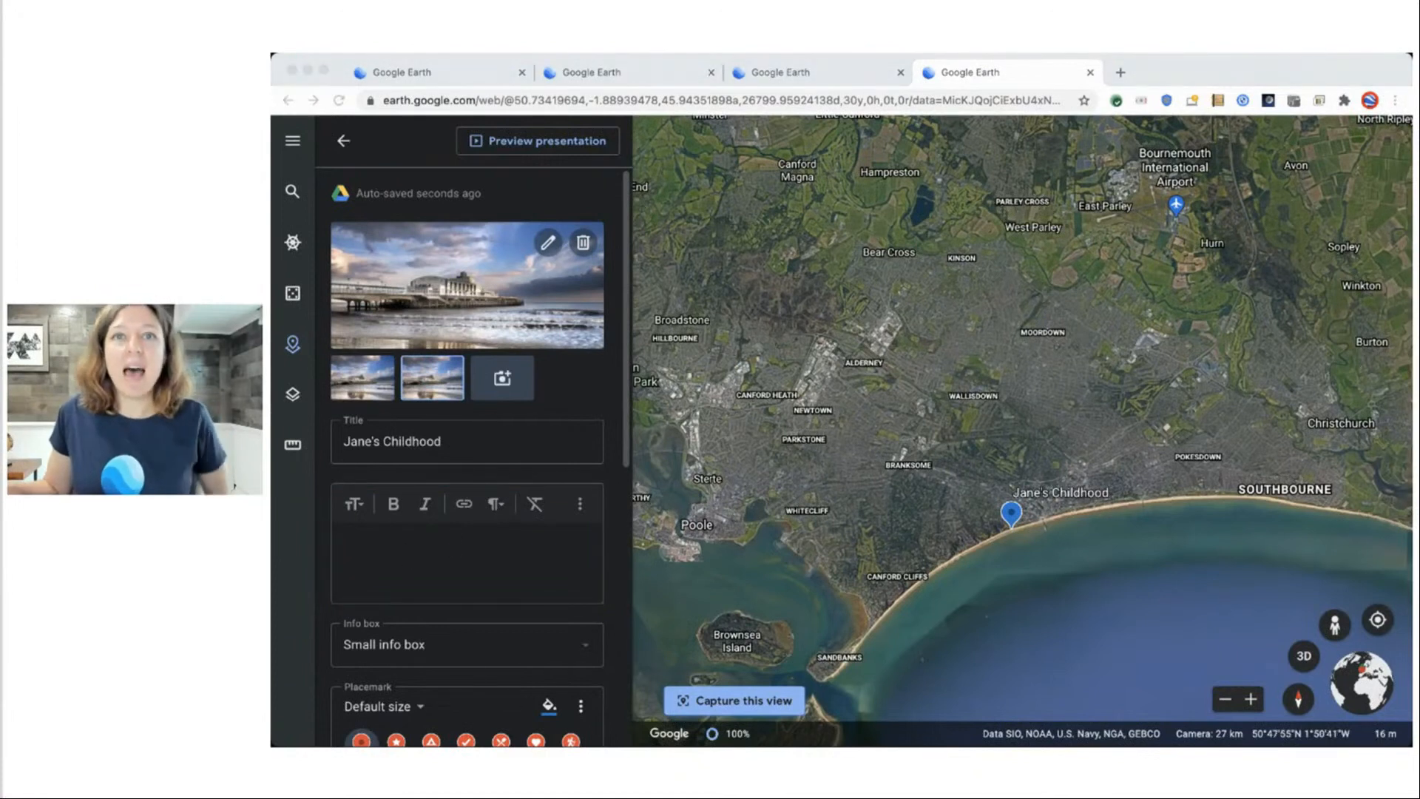
left_click(404, 551)
type("Jane Goodall grew up in Bournemouth, England. Growing up, she was fascinated by all kinds of animals. When she was young, her favorite books were Dr. Dolittle and the Tarzan series. All she wanted to do was go to Africa, observe the incredible animals living there, and write books about them.")
scroll(520, 558, "down", 3)
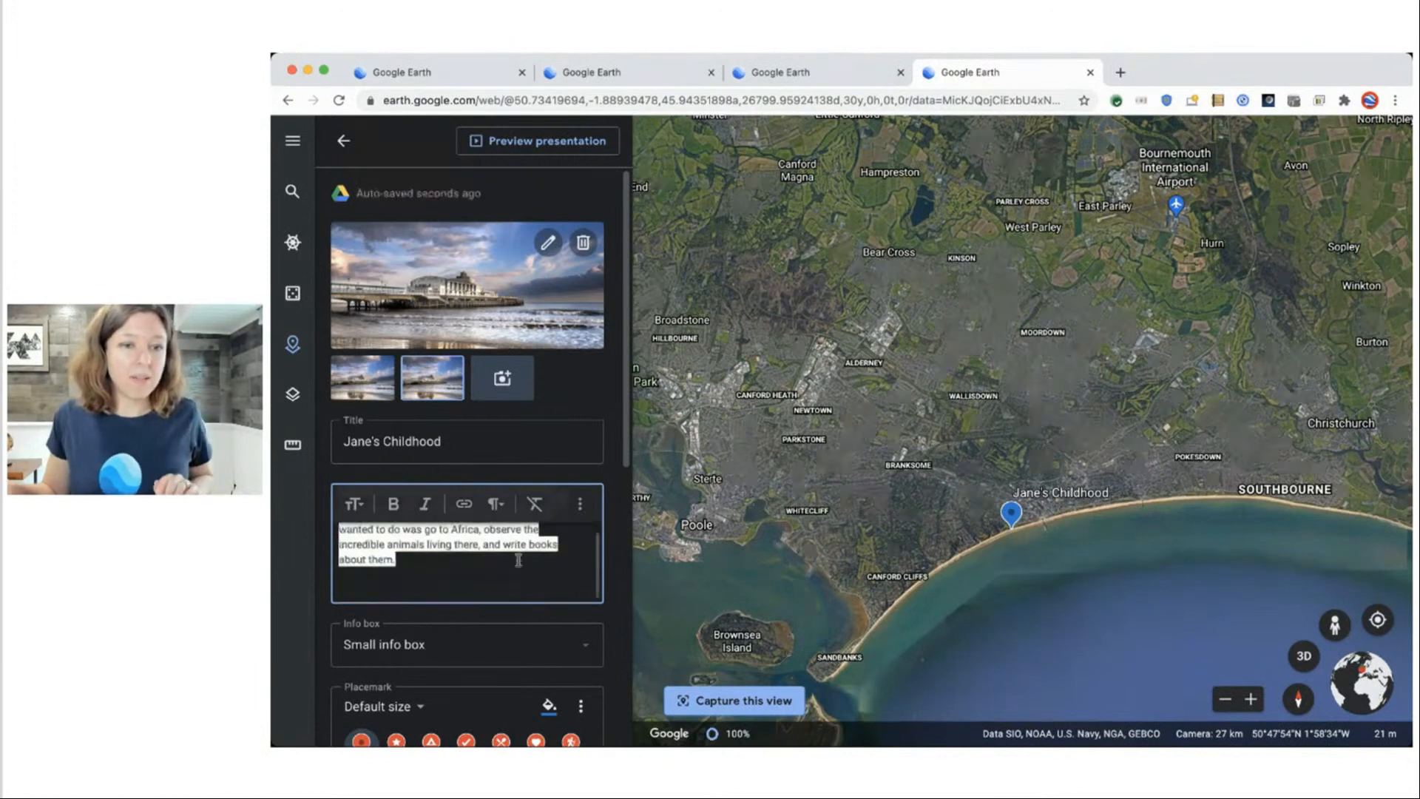
key("super+a")
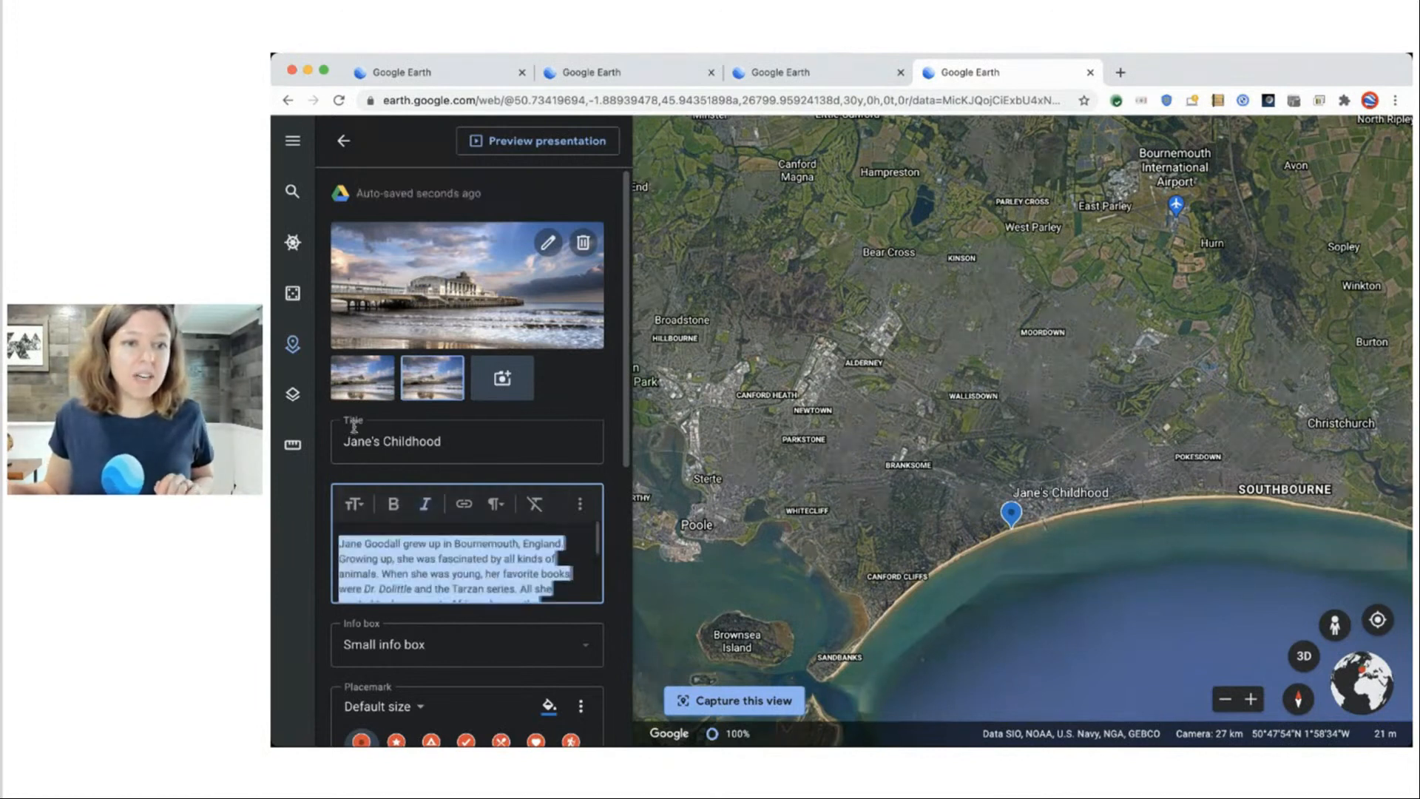
left_click(537, 504)
left_click(356, 545)
Bold the name 'Jane Goodall' at the start of the description.
left_click_drag(412, 543, 318, 543)
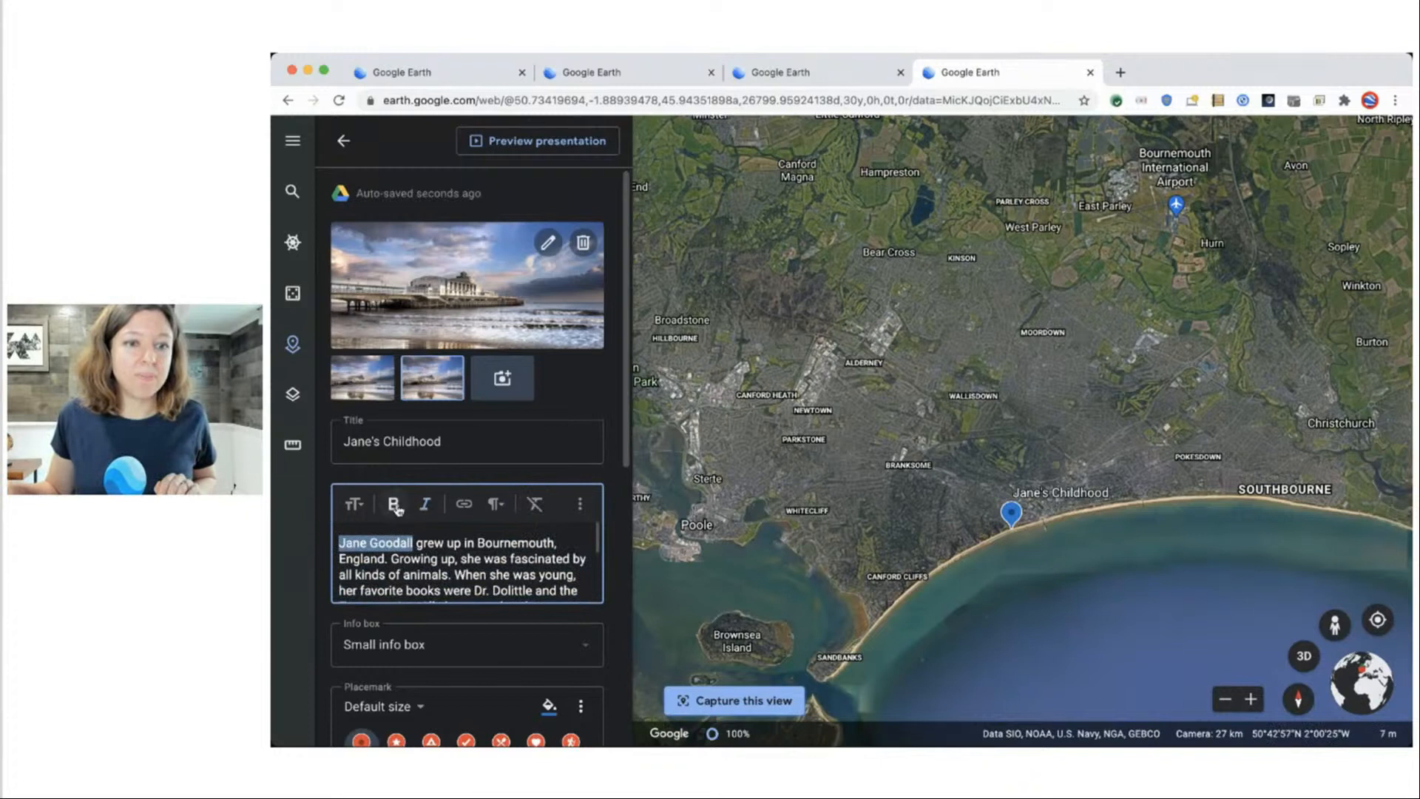
left_click(396, 506)
left_click(417, 543)
scroll(446, 548, "down", 3)
scroll(447, 544, "up", 3)
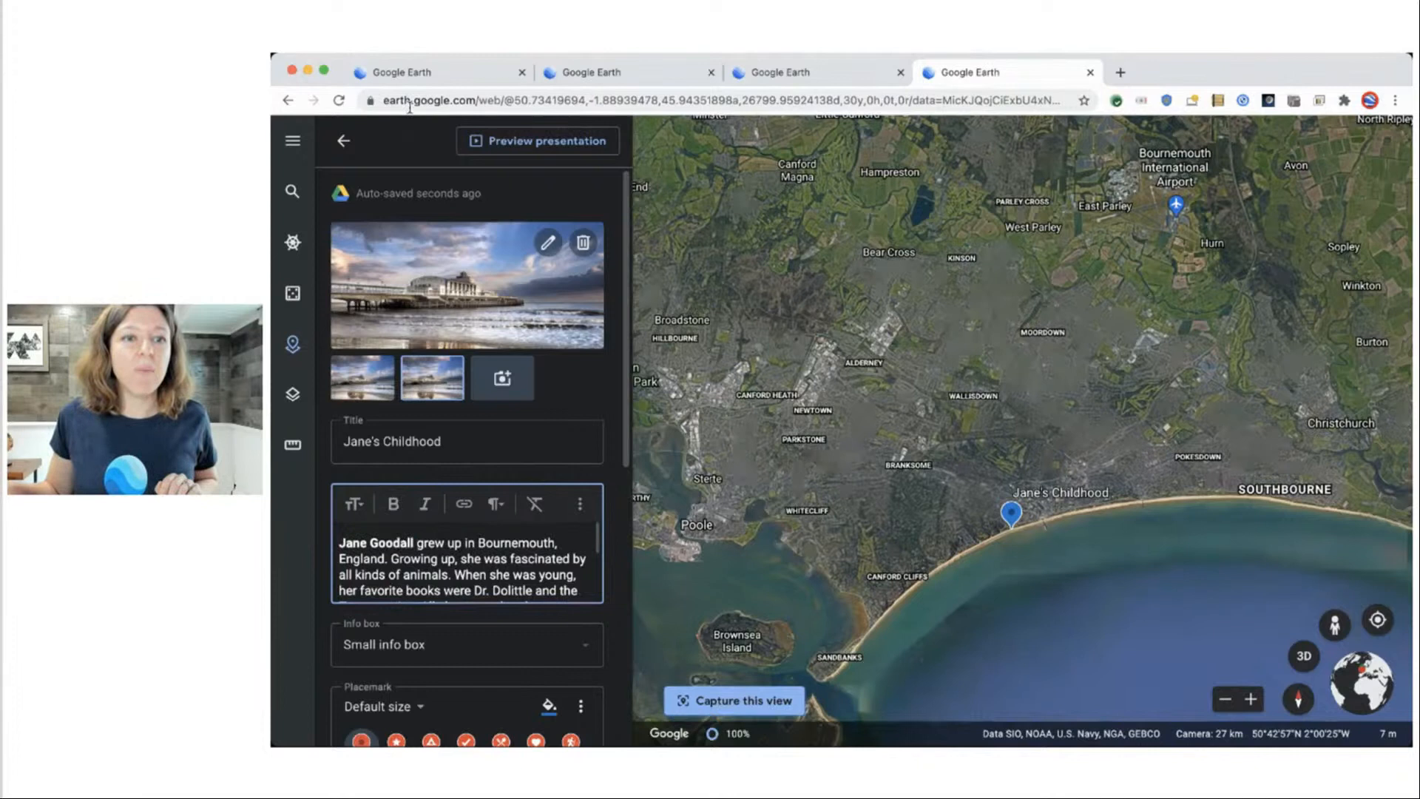
Switch the Jane's Childhood slide to Large info box, previewing it before and after.
left_click(529, 142)
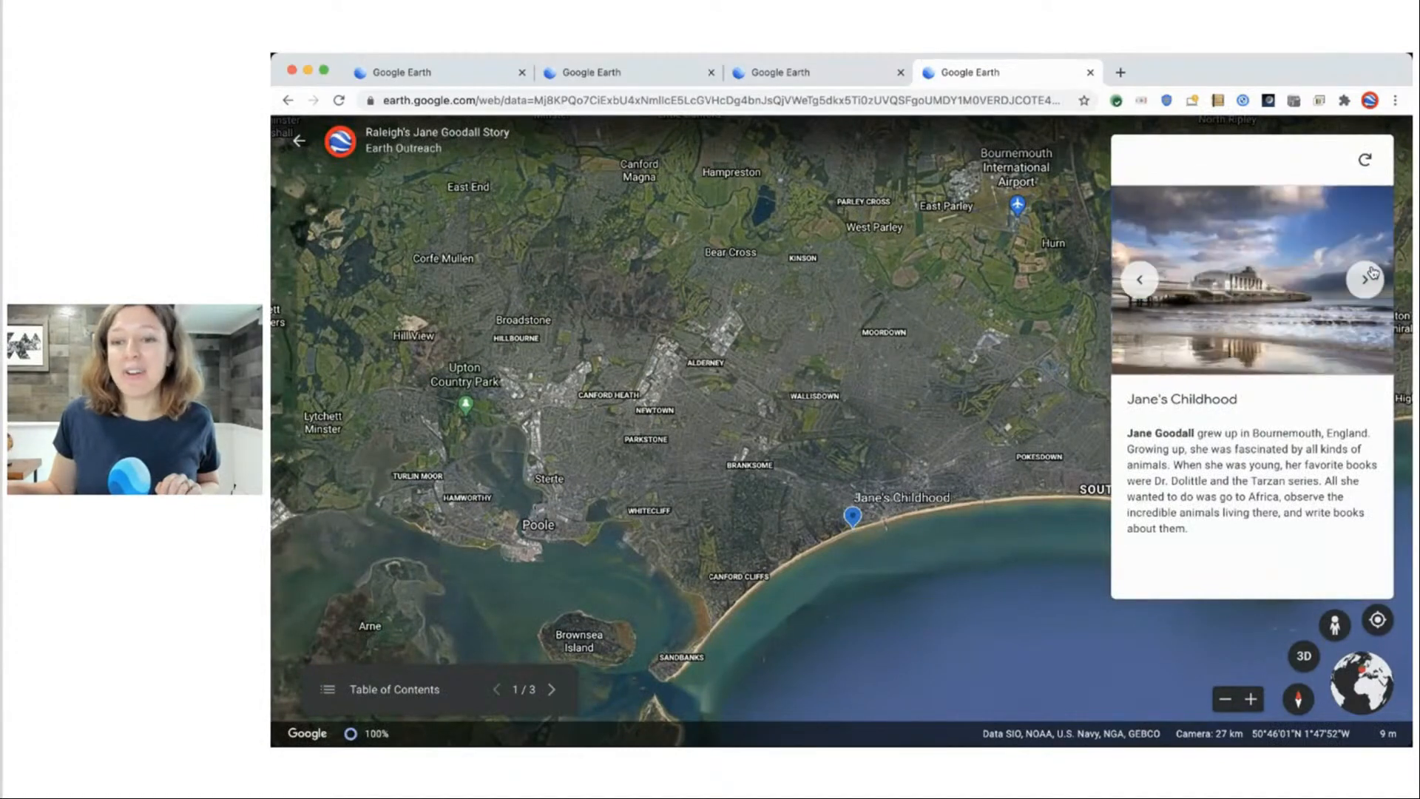
left_click(294, 140)
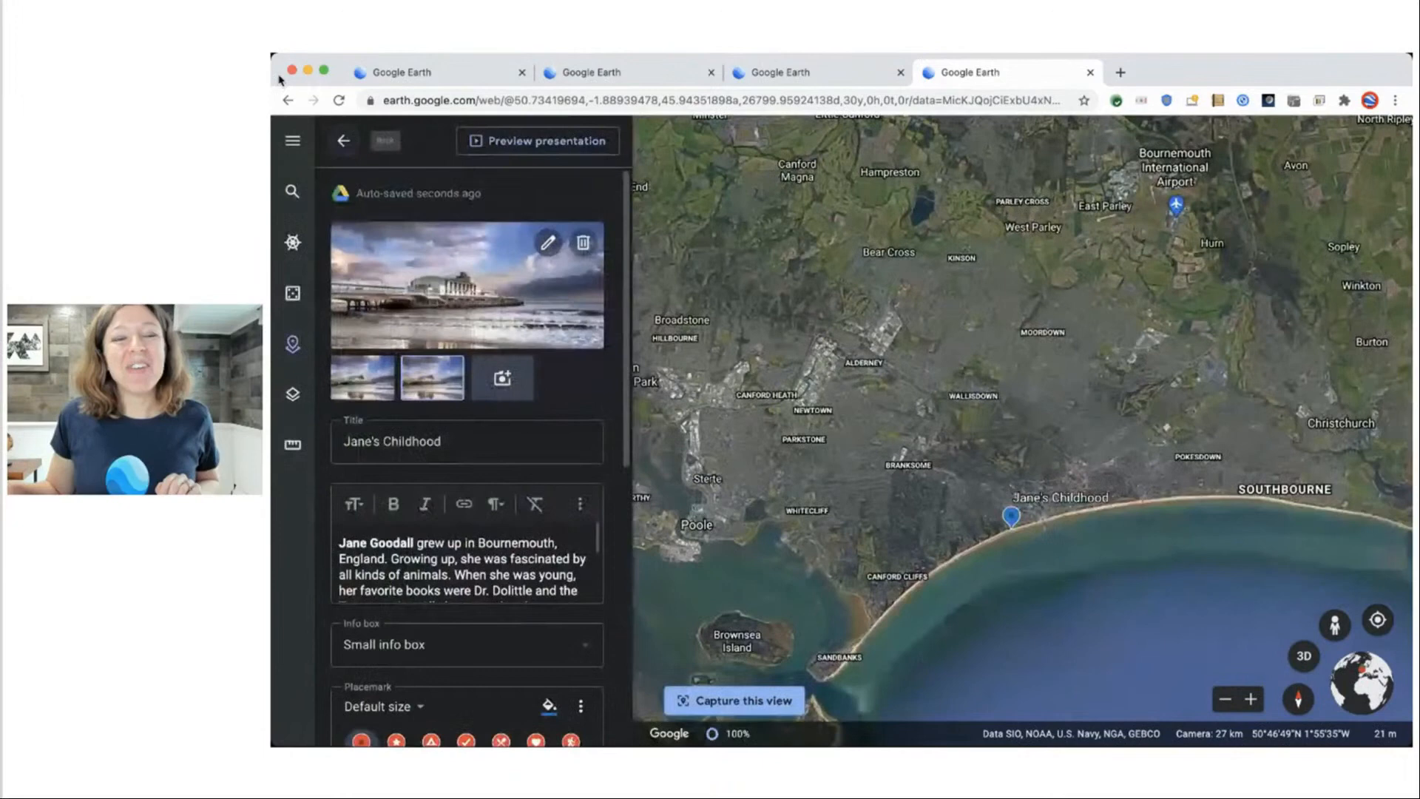
scroll(485, 314, "down", 4)
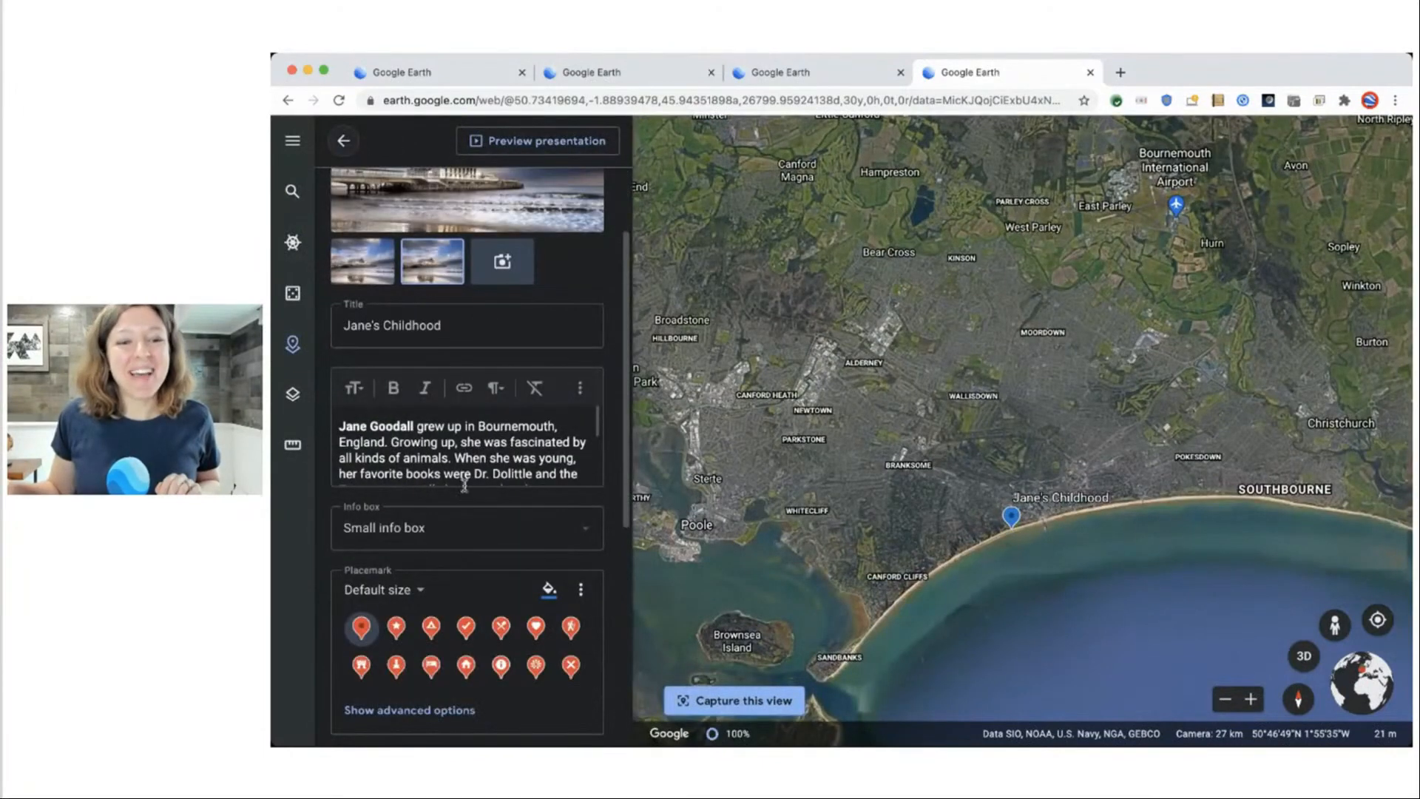
scroll(494, 530, "down", 2)
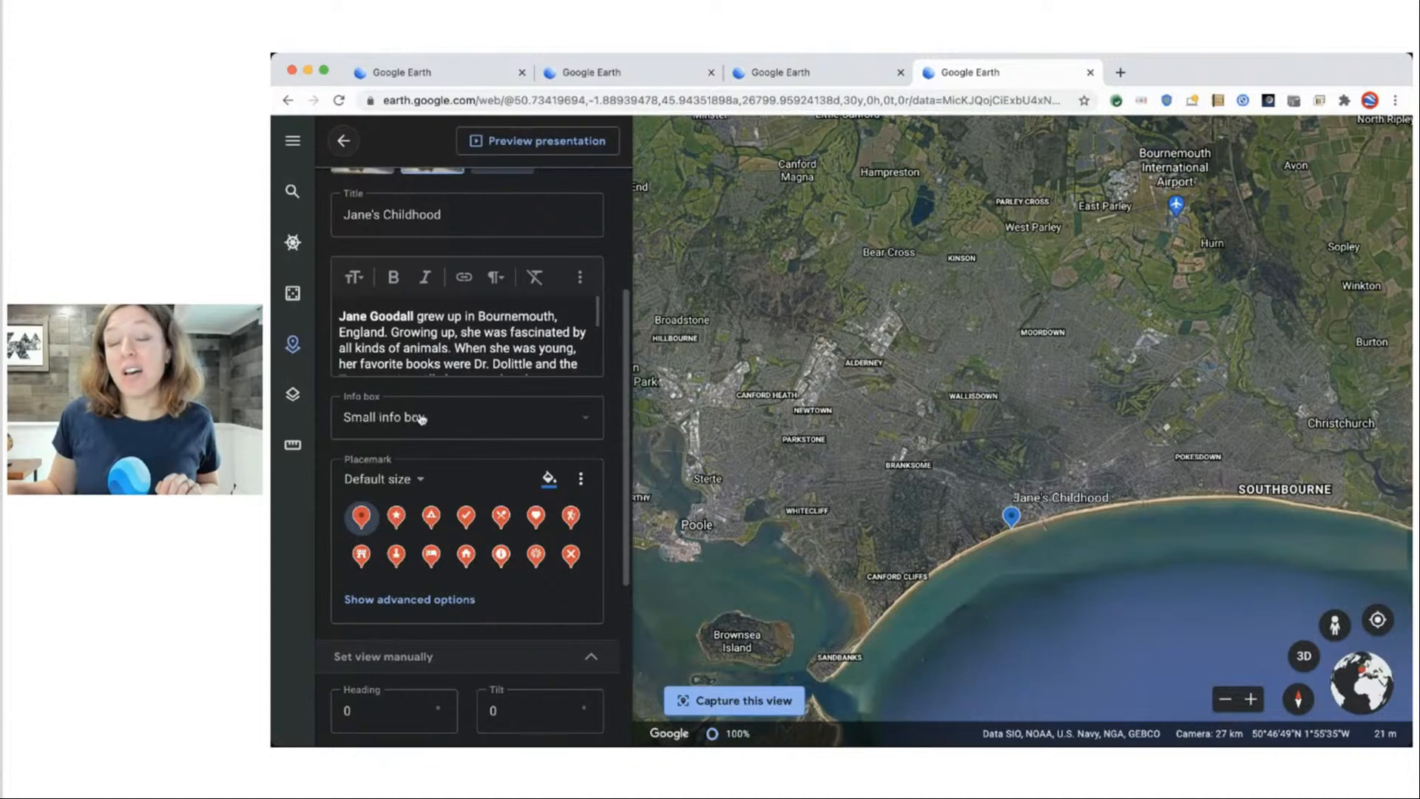
left_click(585, 424)
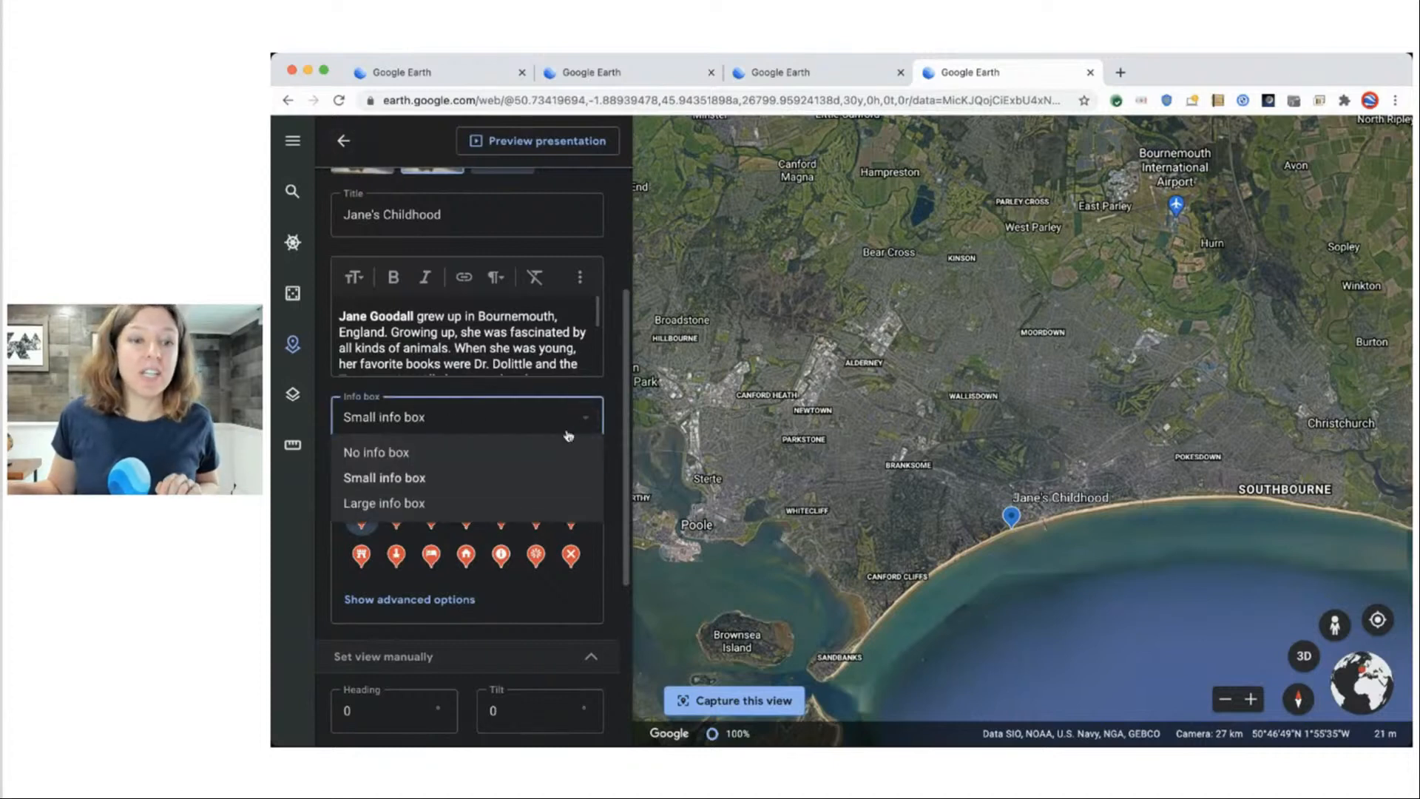
left_click(521, 502)
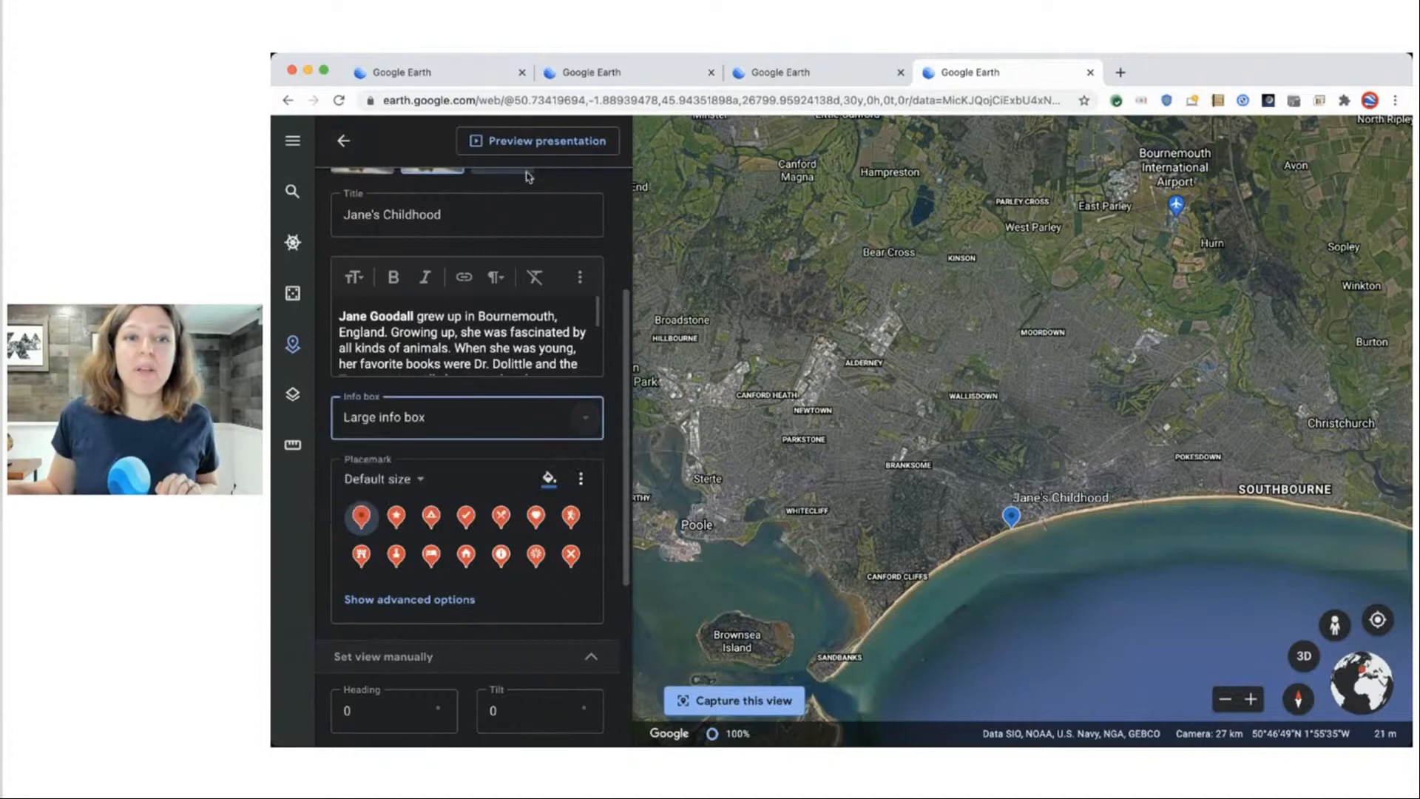
left_click(526, 140)
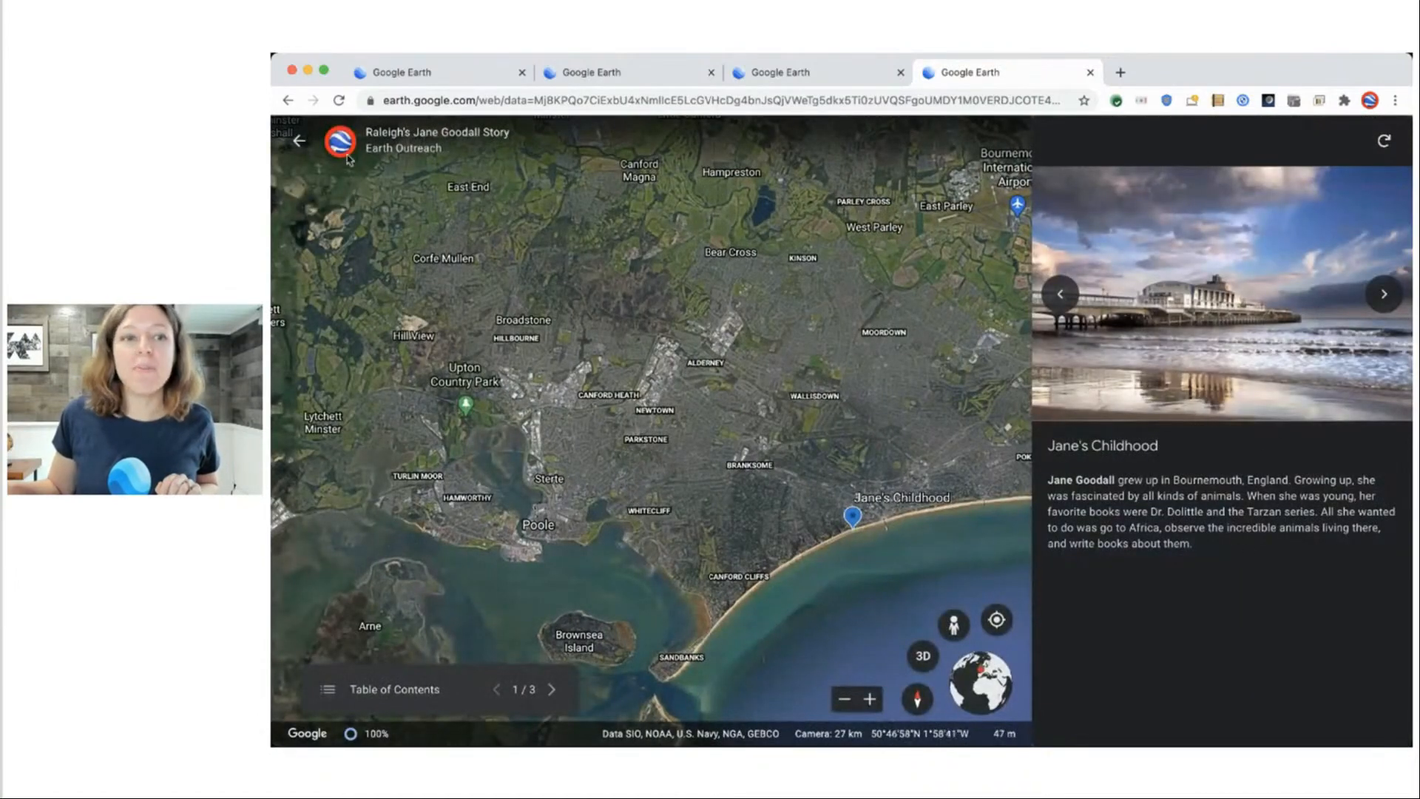
left_click(299, 141)
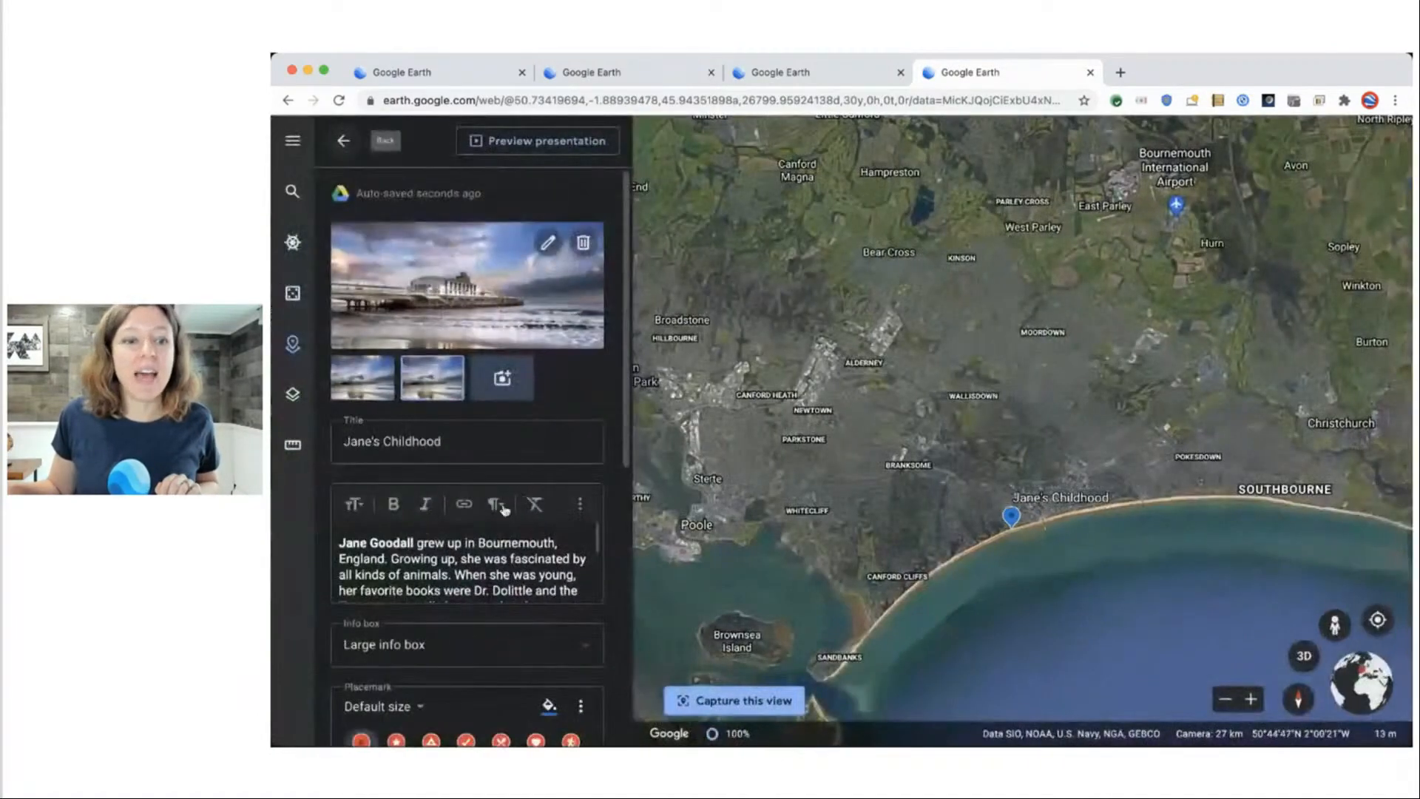
Give the placemark a Large, purple Camping icon.
scroll(390, 450, "down", 2)
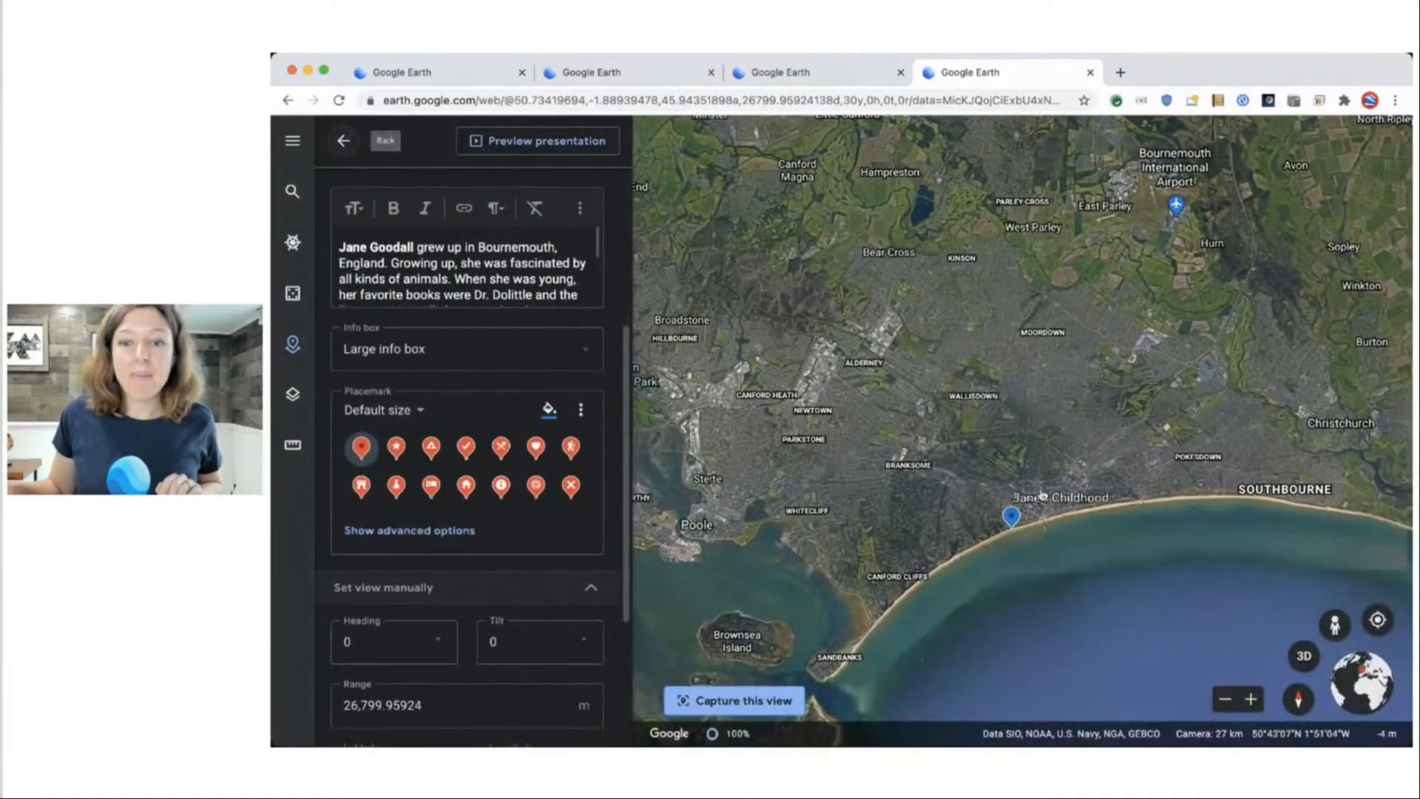
left_click(396, 447)
left_click(430, 448)
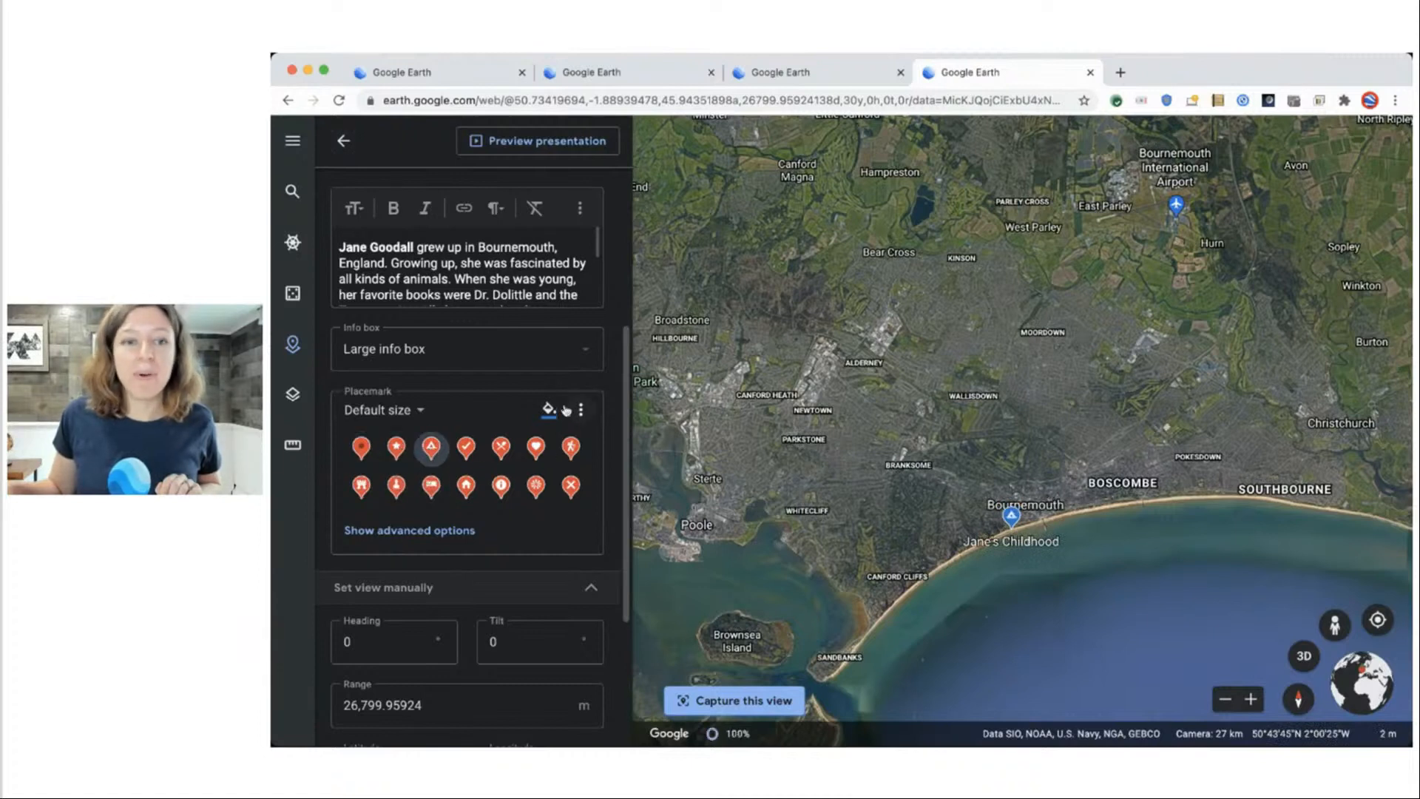
left_click(549, 410)
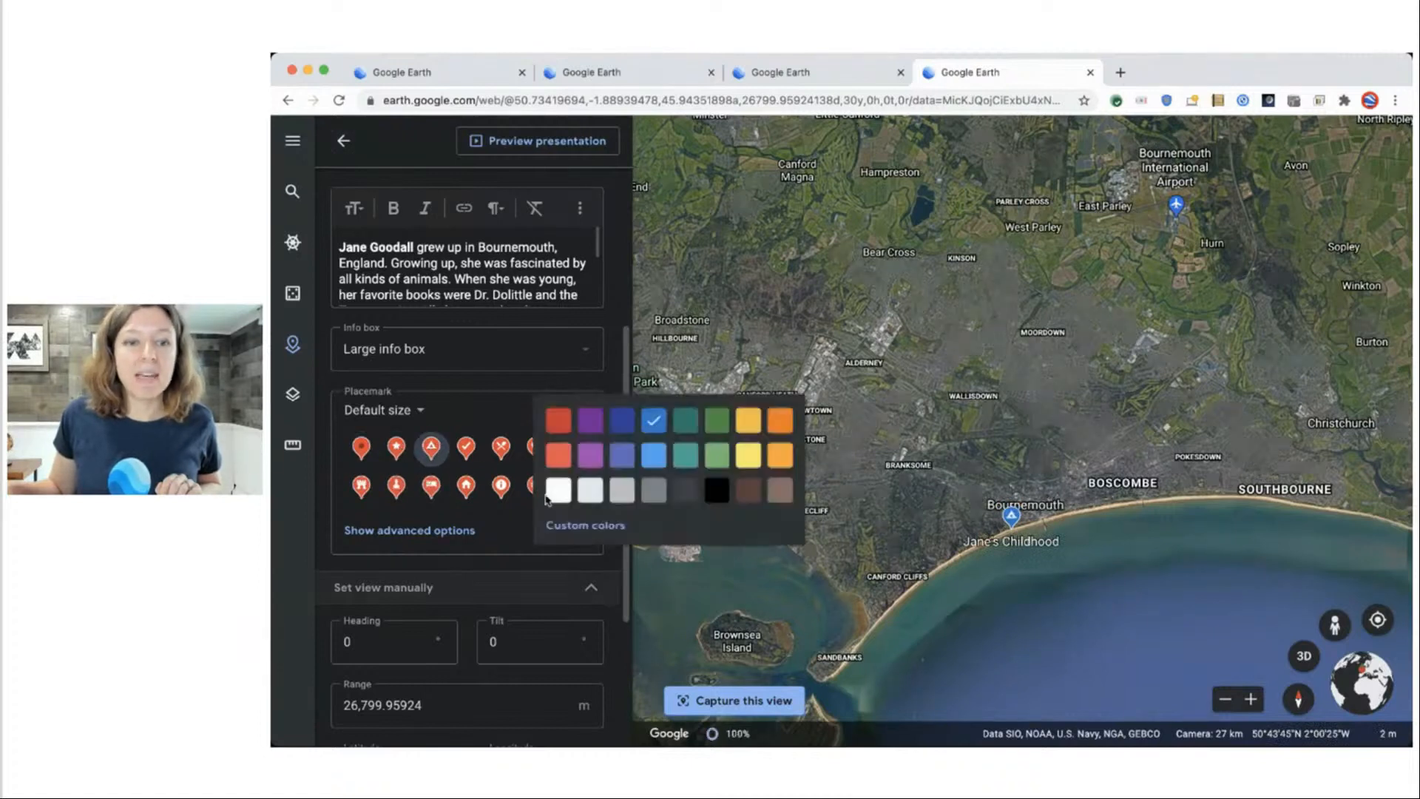
left_click(590, 420)
left_click(404, 412)
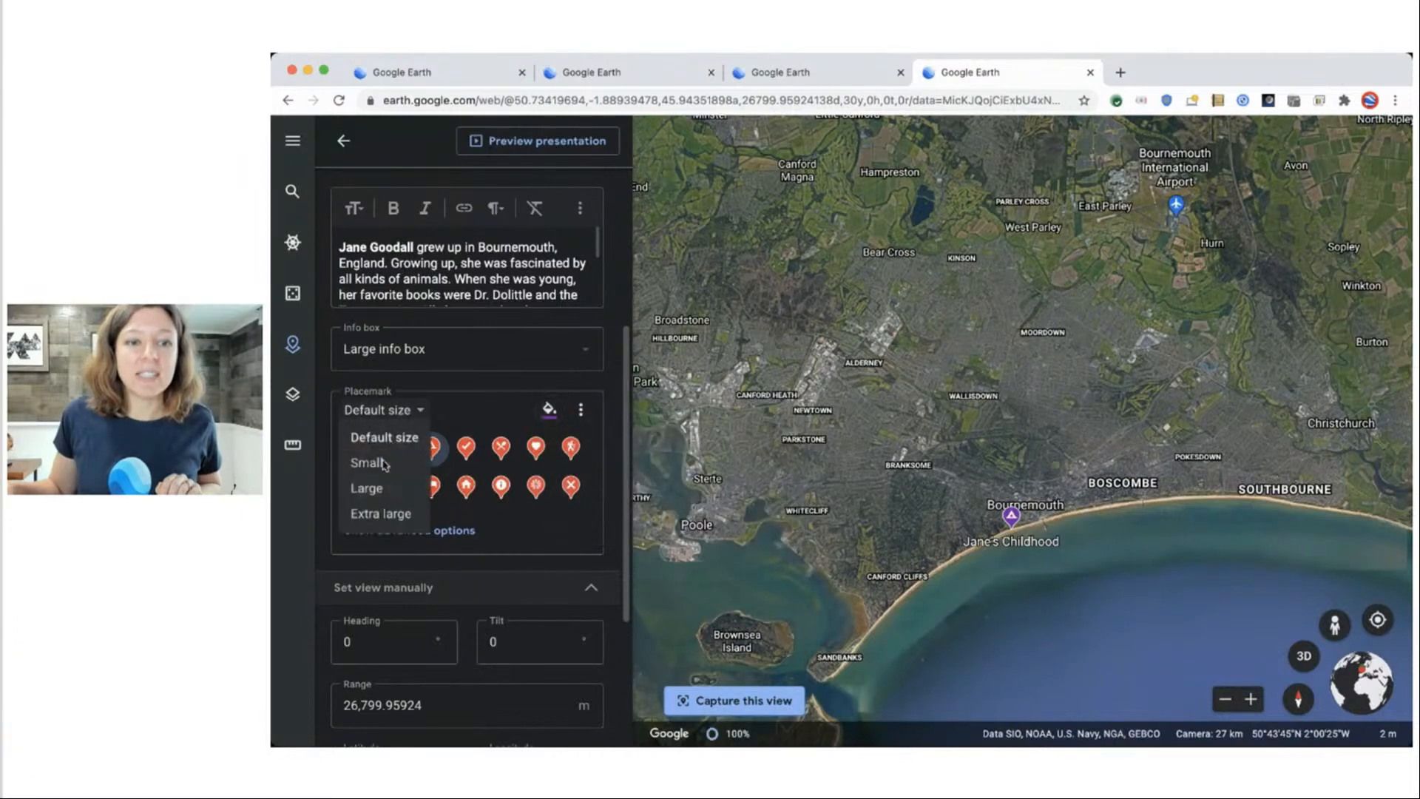
left_click(398, 493)
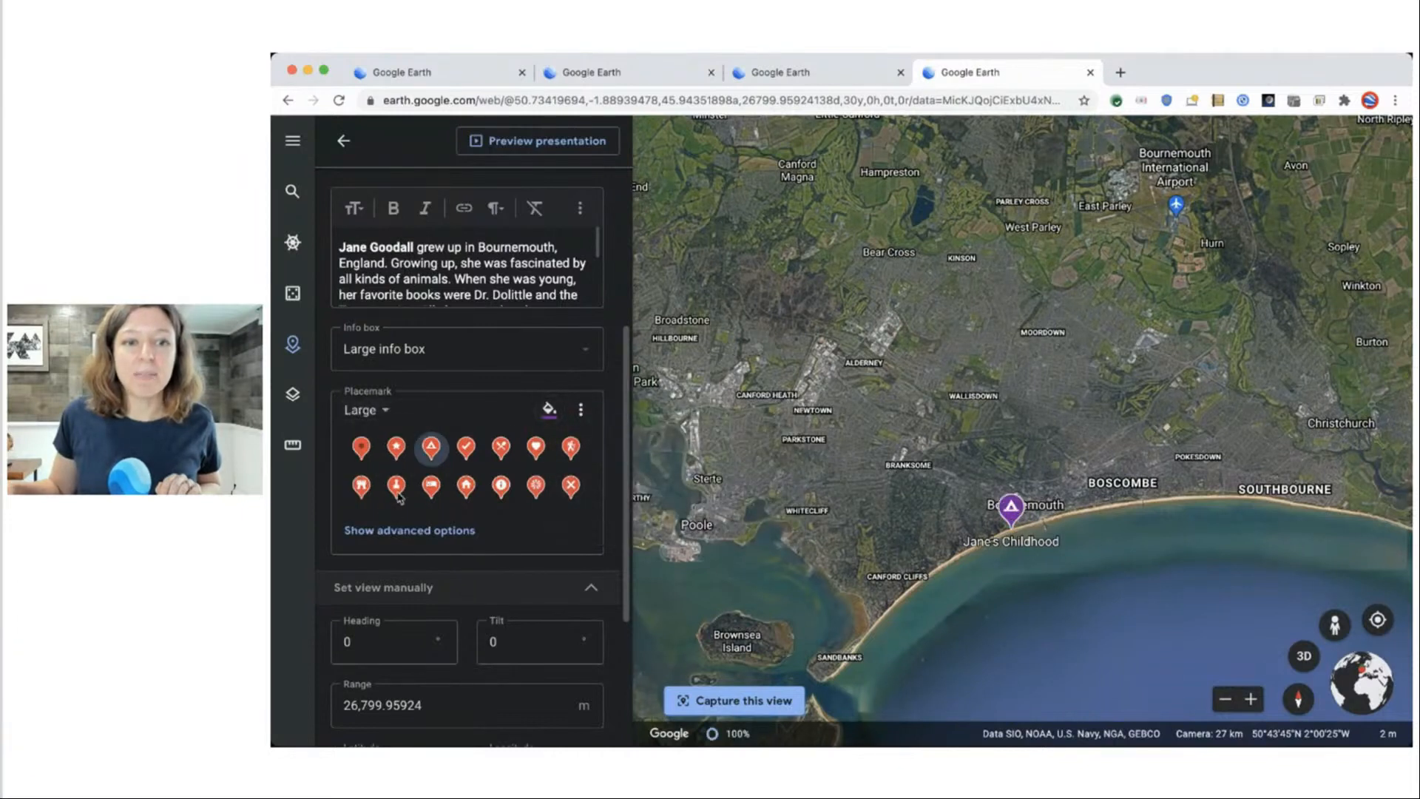
Browse the full icon set without changing it, then fly to the Jane's Childhood placemark.
left_click(580, 411)
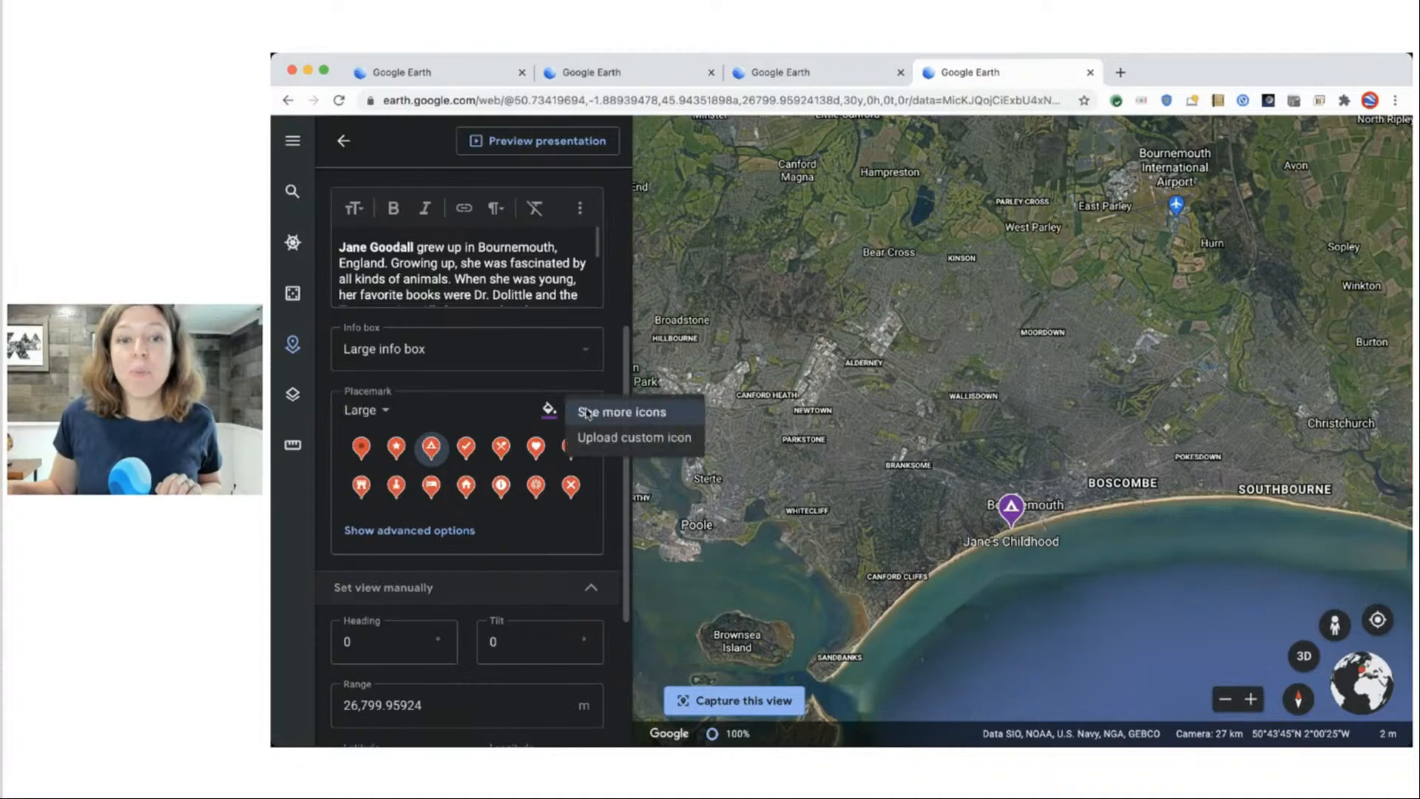
left_click(666, 412)
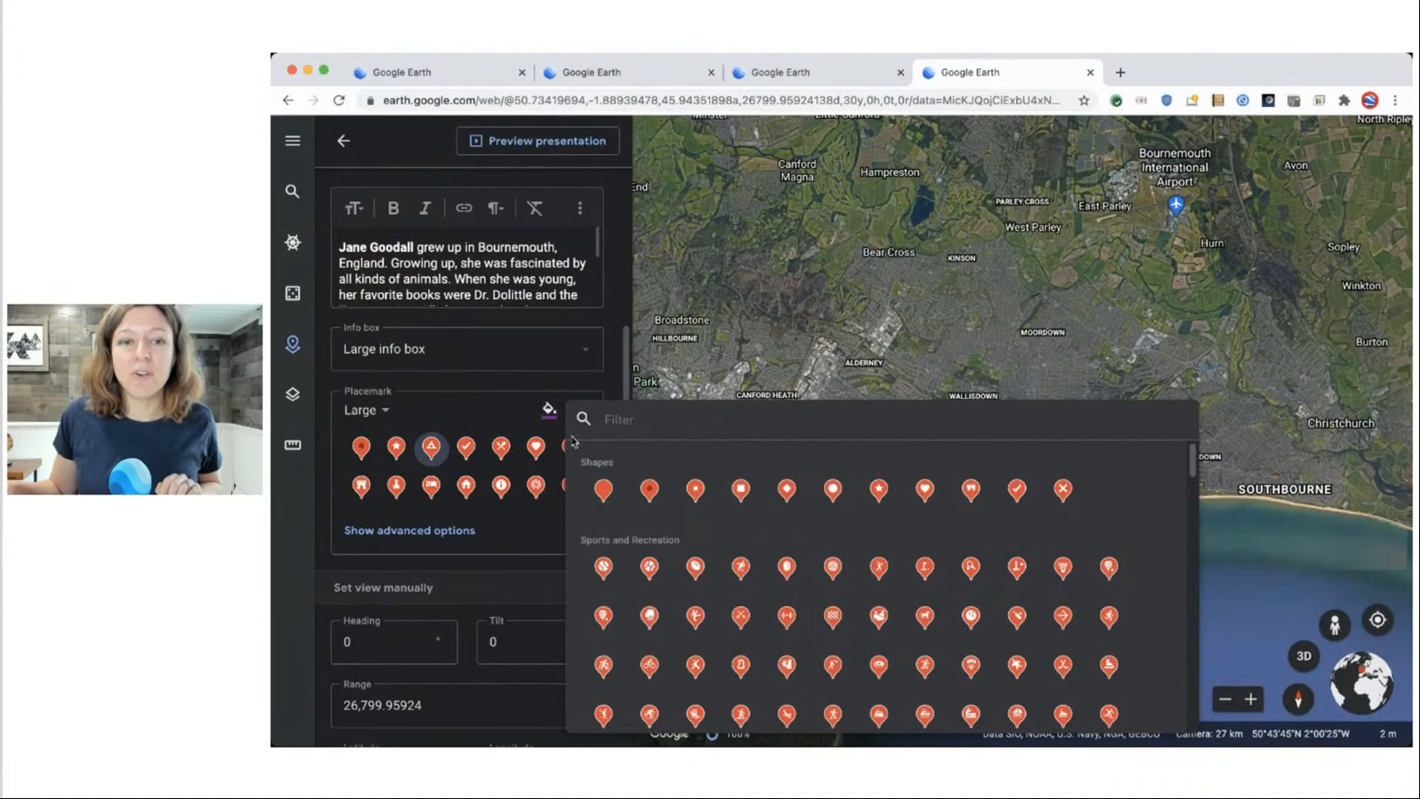
left_click(516, 404)
left_click(579, 409)
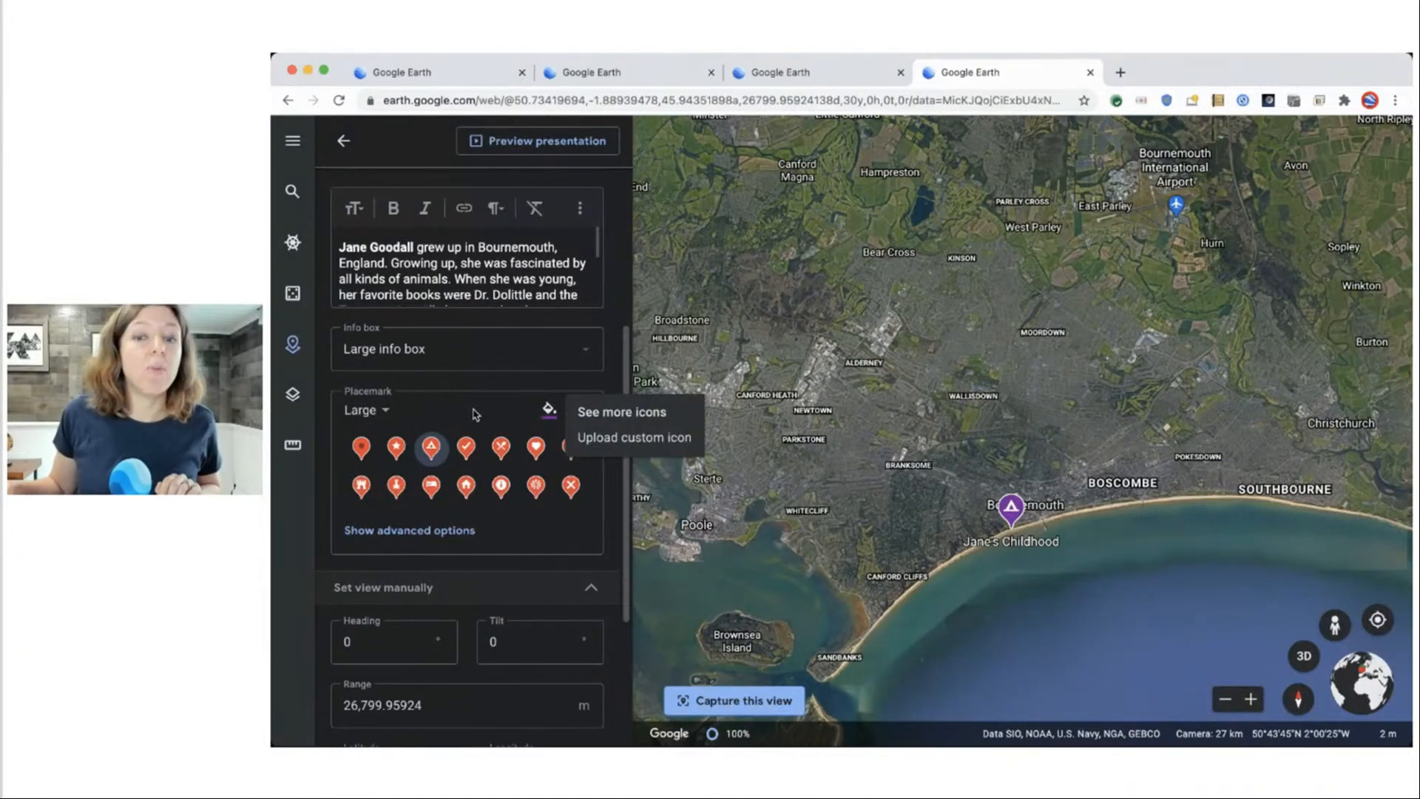
left_click(473, 411)
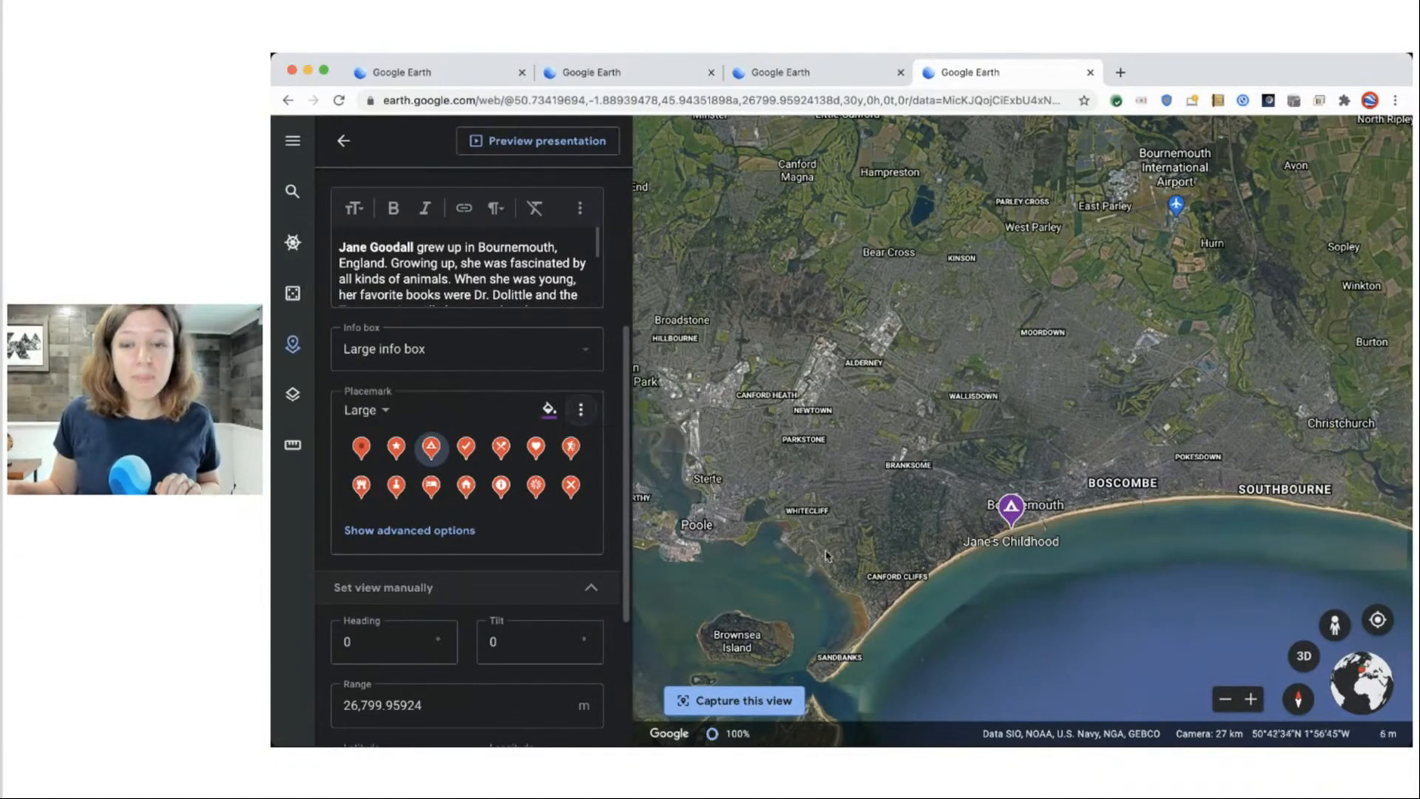
left_click(1006, 544)
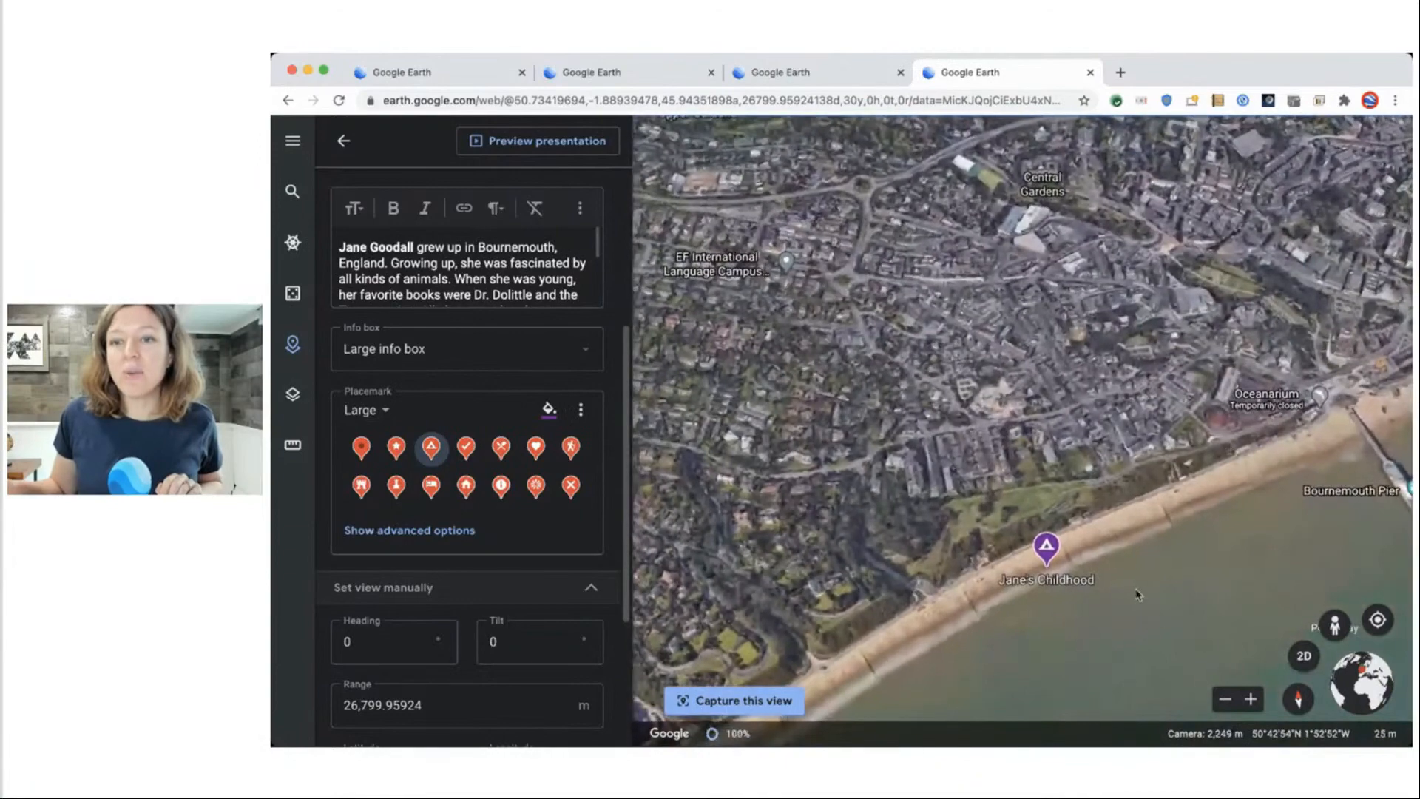
Capture a tilted Bournemouth coast view (heading 52.33, tilt 81.27, range 1,466.5 m) and preview it.
left_click_drag(1138, 595, 1141, 559, "shift")
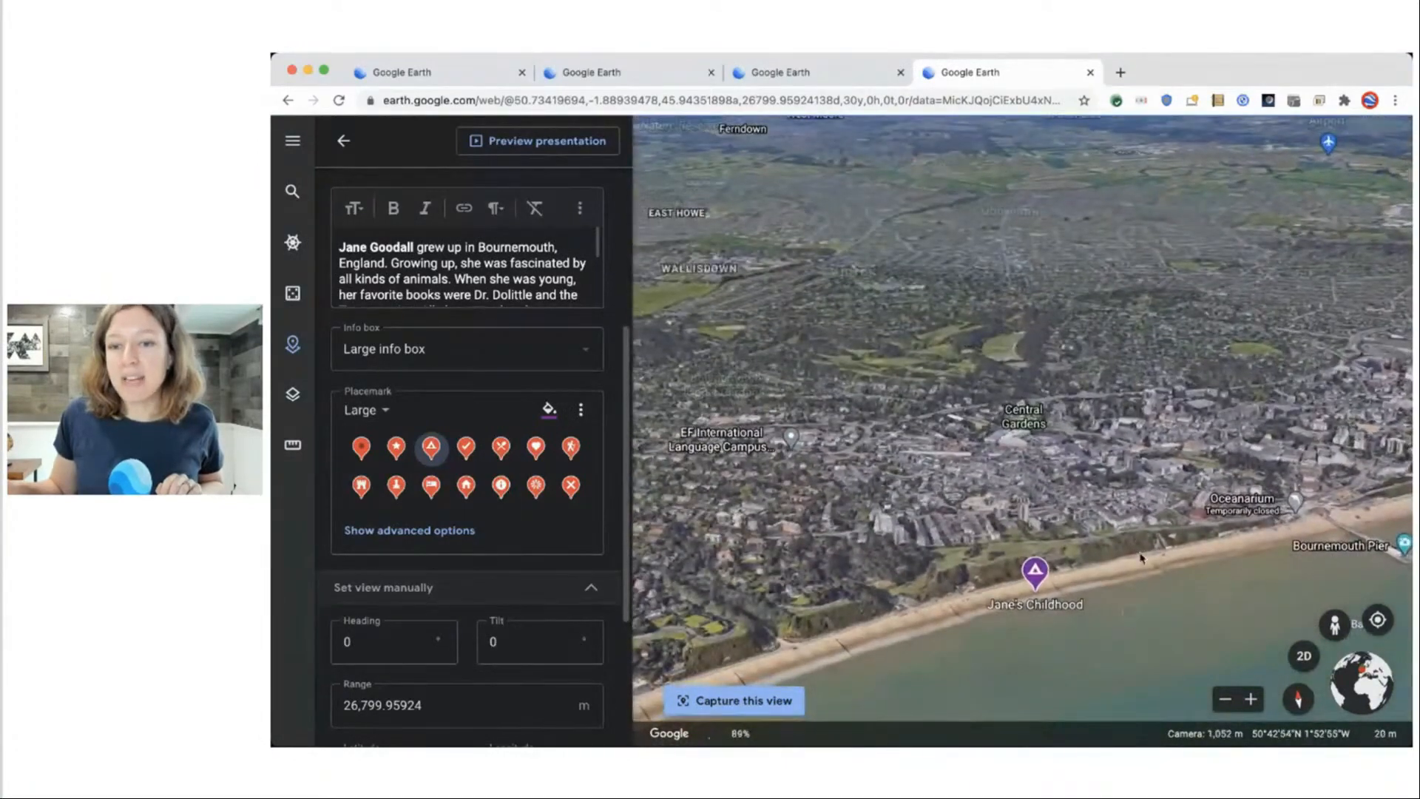
scroll(1142, 559, "up", 5)
left_click_drag(1058, 618, 1173, 561, "shift")
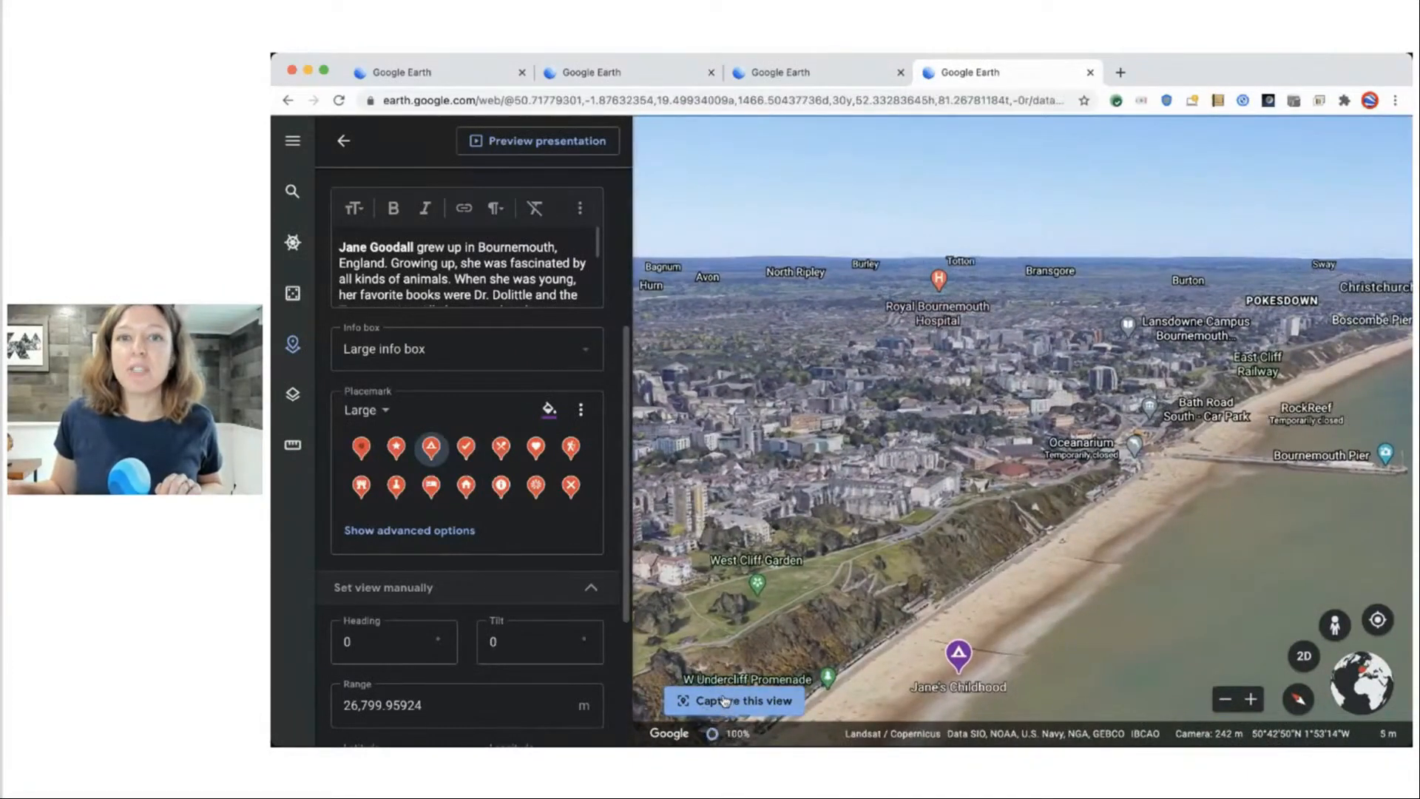
left_click(723, 701)
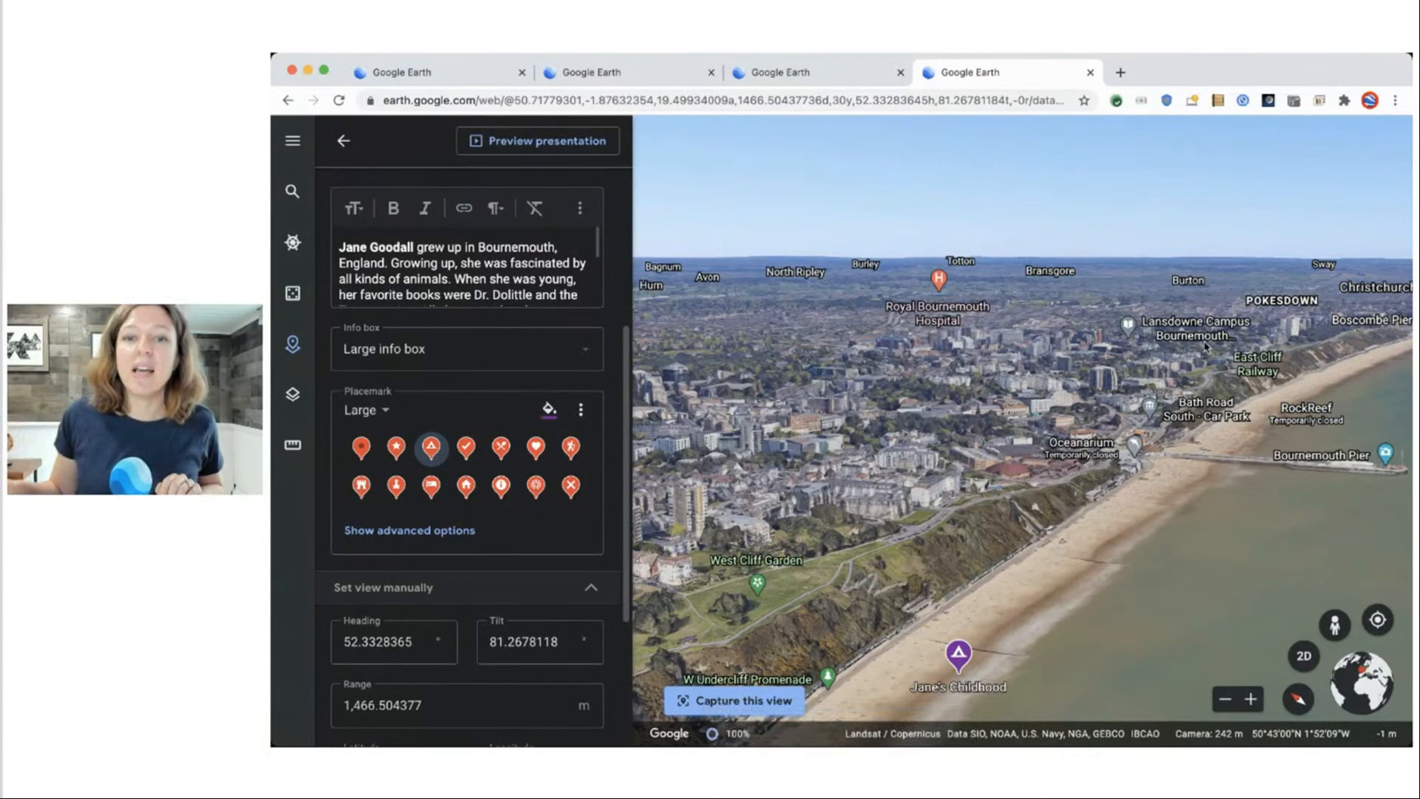
scroll(866, 338, "down", 5)
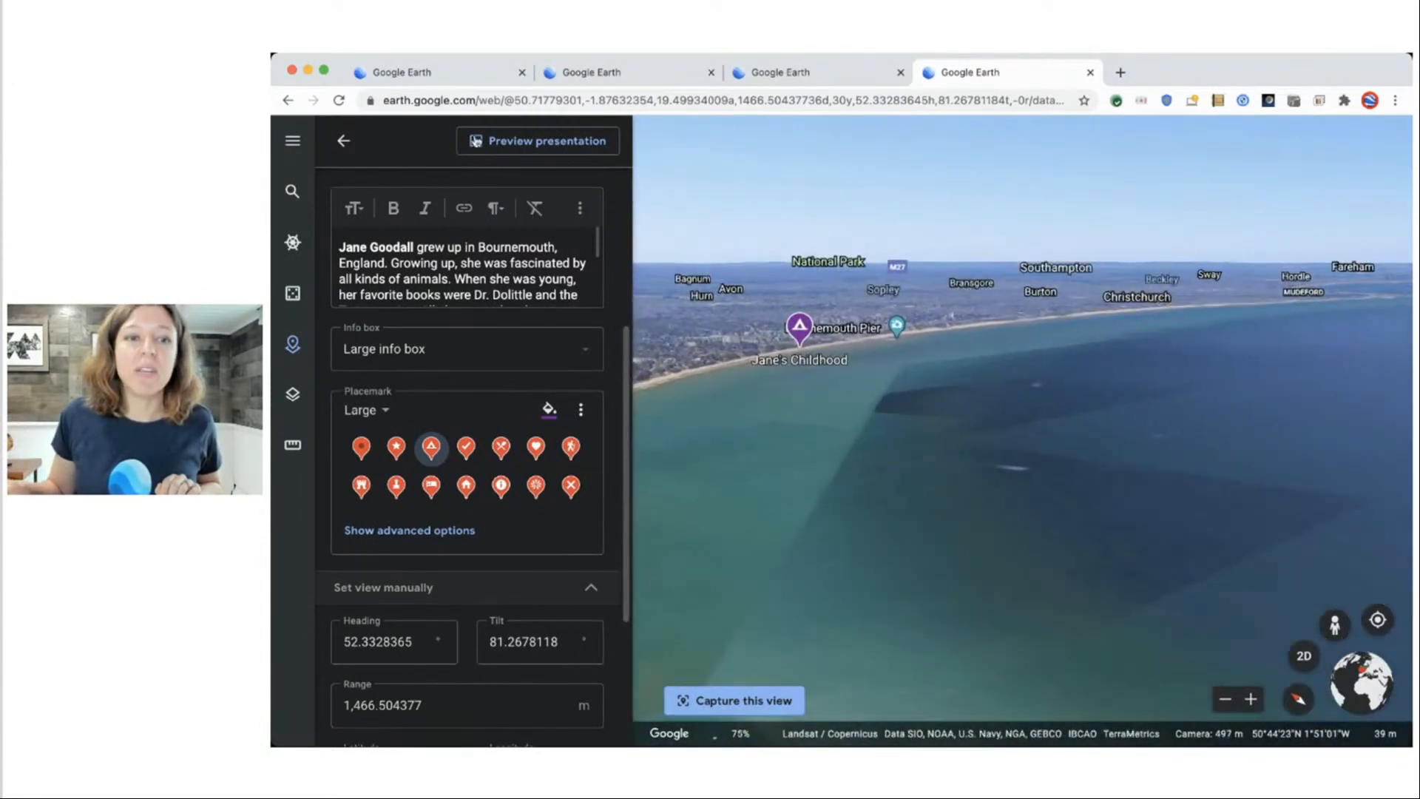
left_click(523, 141)
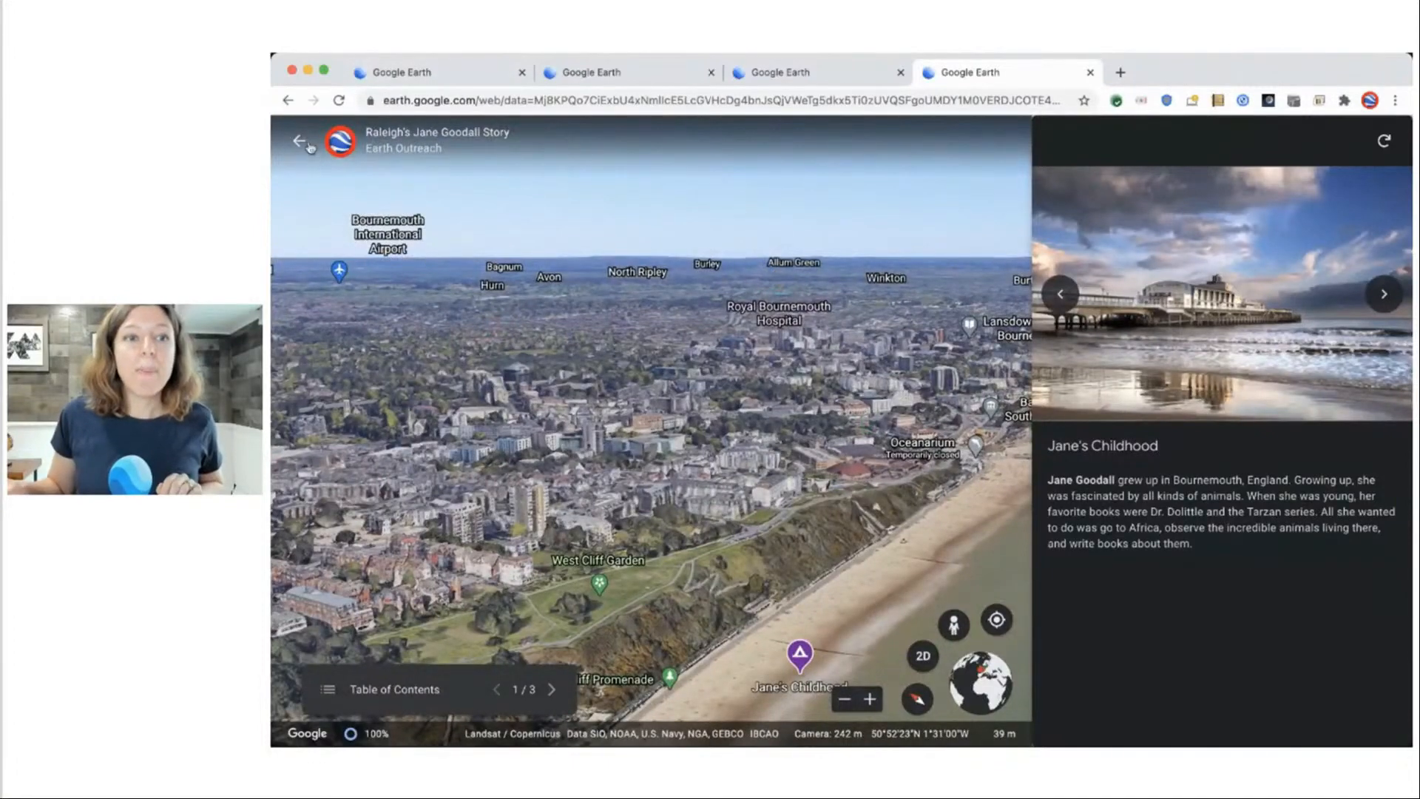
Exit the preview and go back to the project's list of places.
left_click(300, 140)
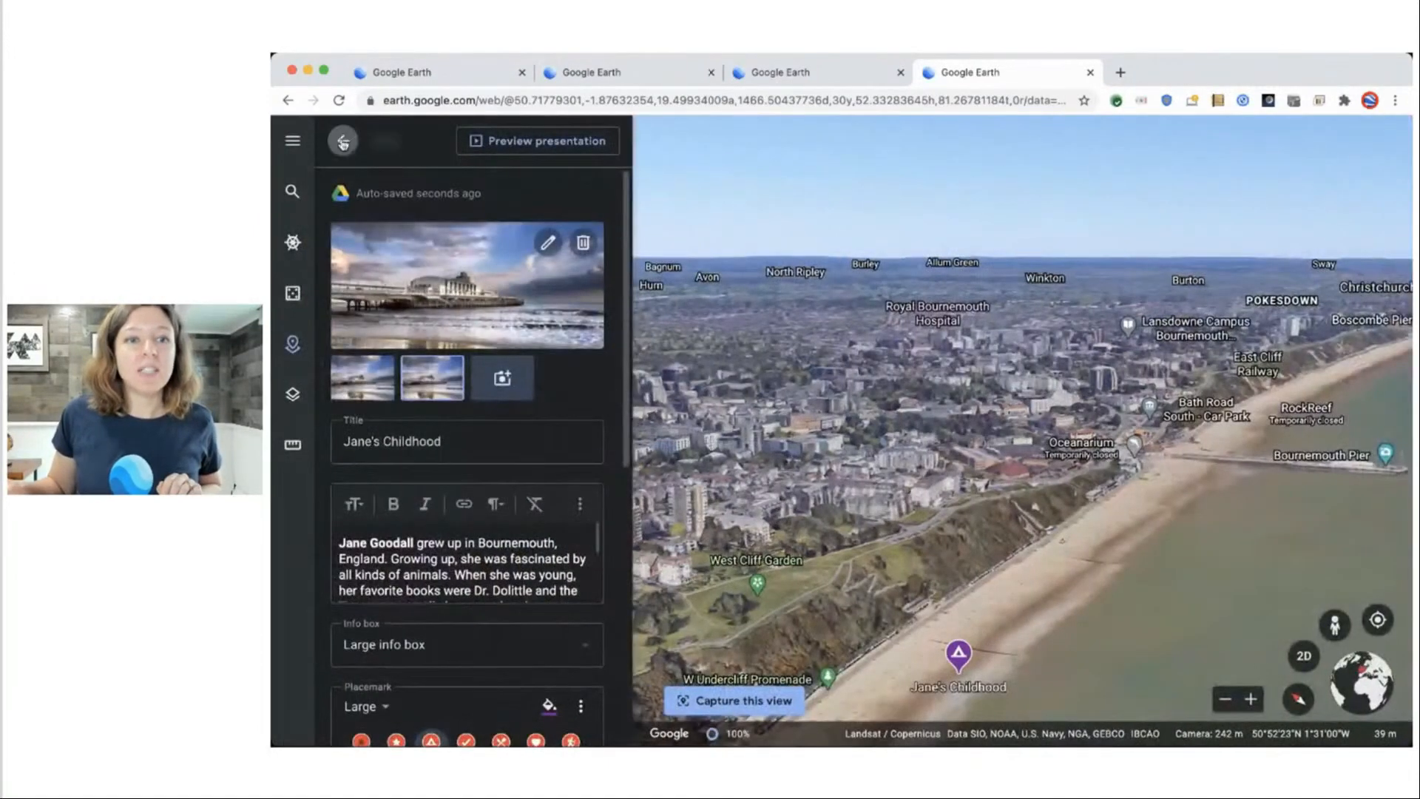
left_click(342, 141)
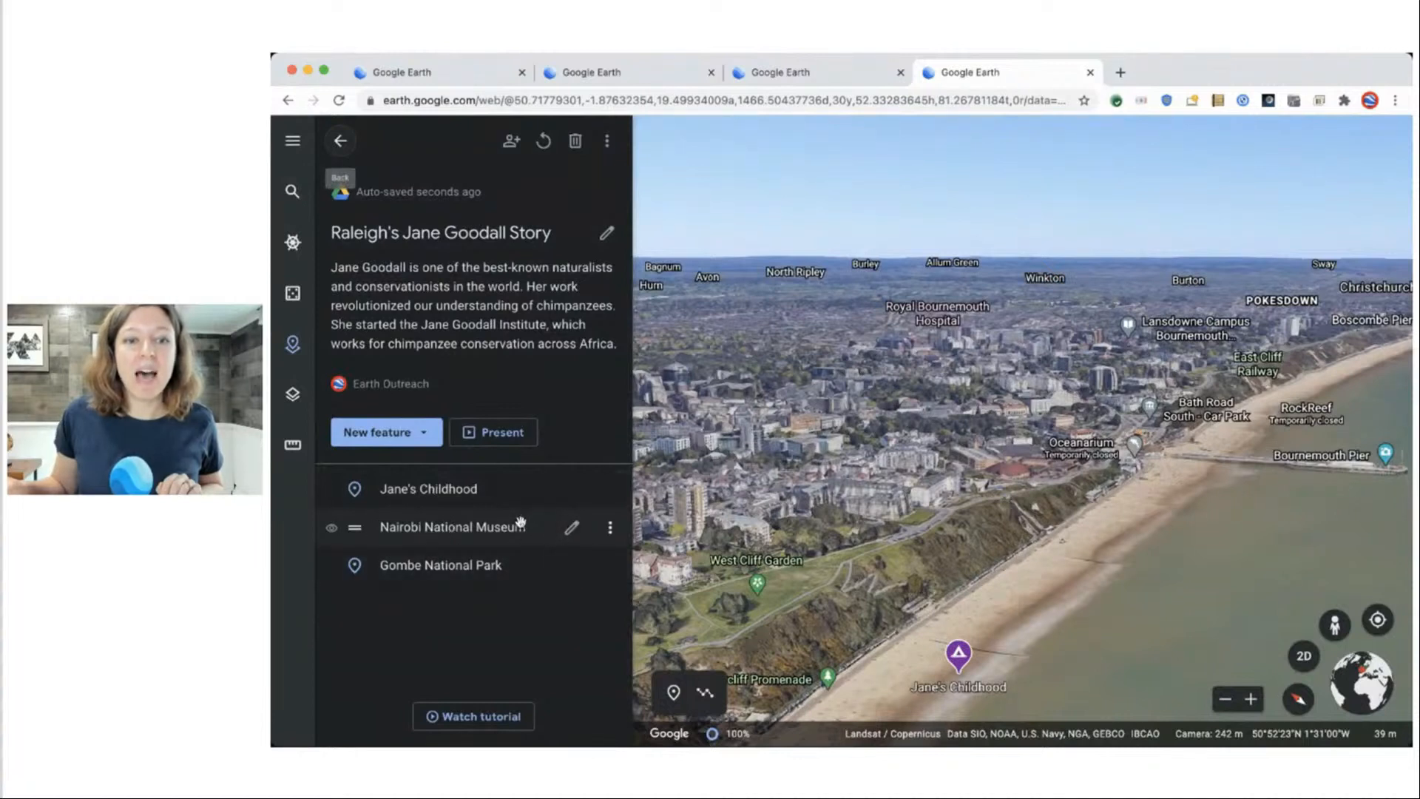
Edit Nairobi National Museum, preview it, then replace Google's info with custom editable fields.
left_click(571, 529)
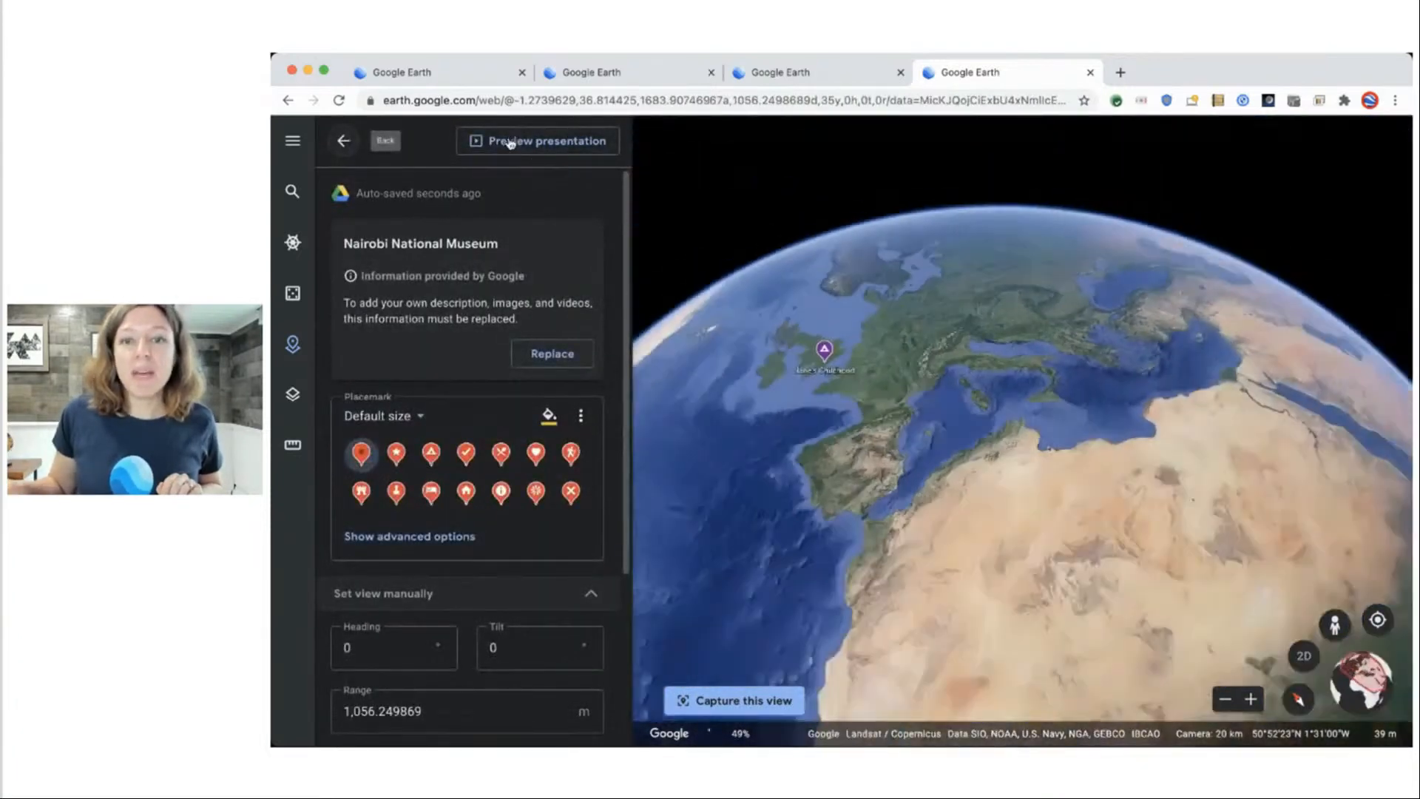
left_click(511, 142)
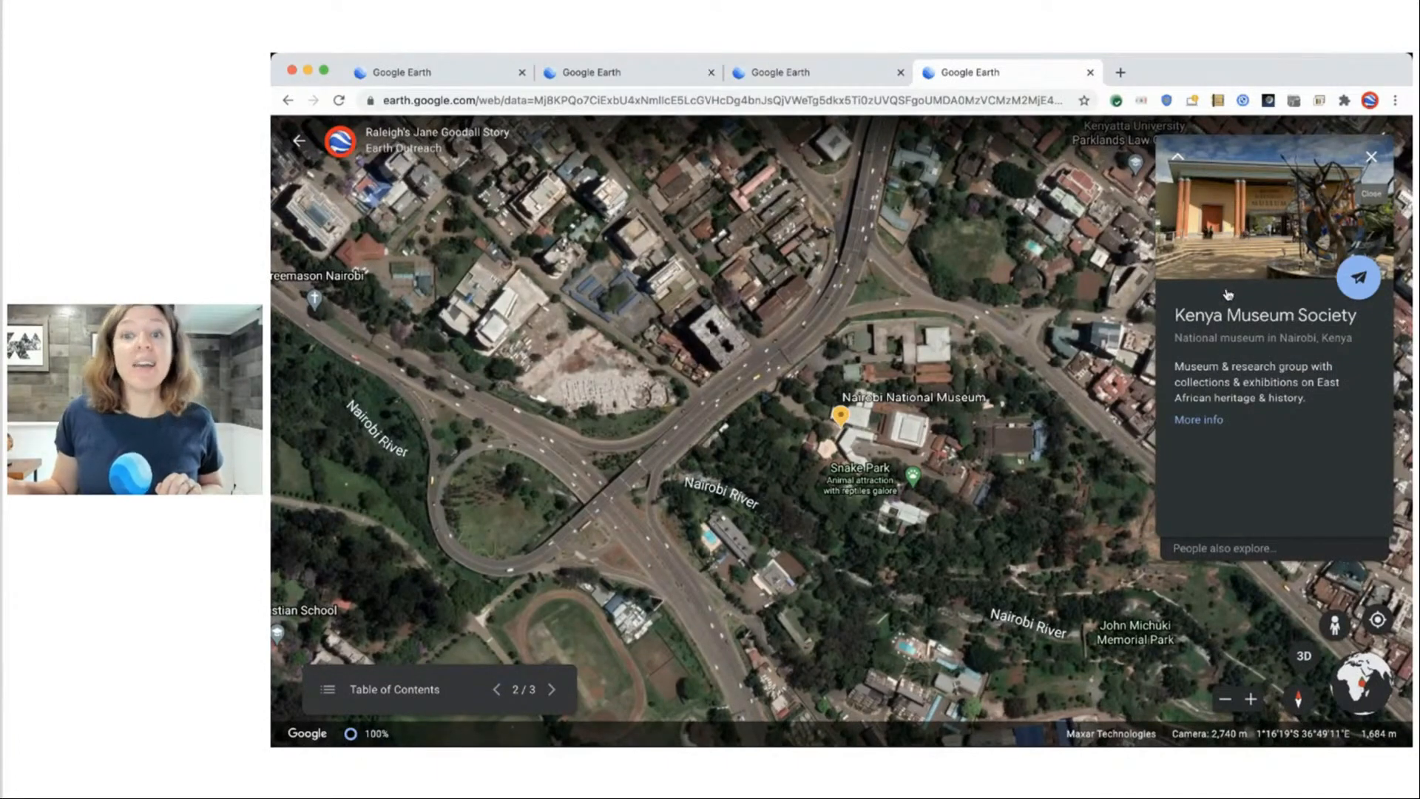
left_click(299, 139)
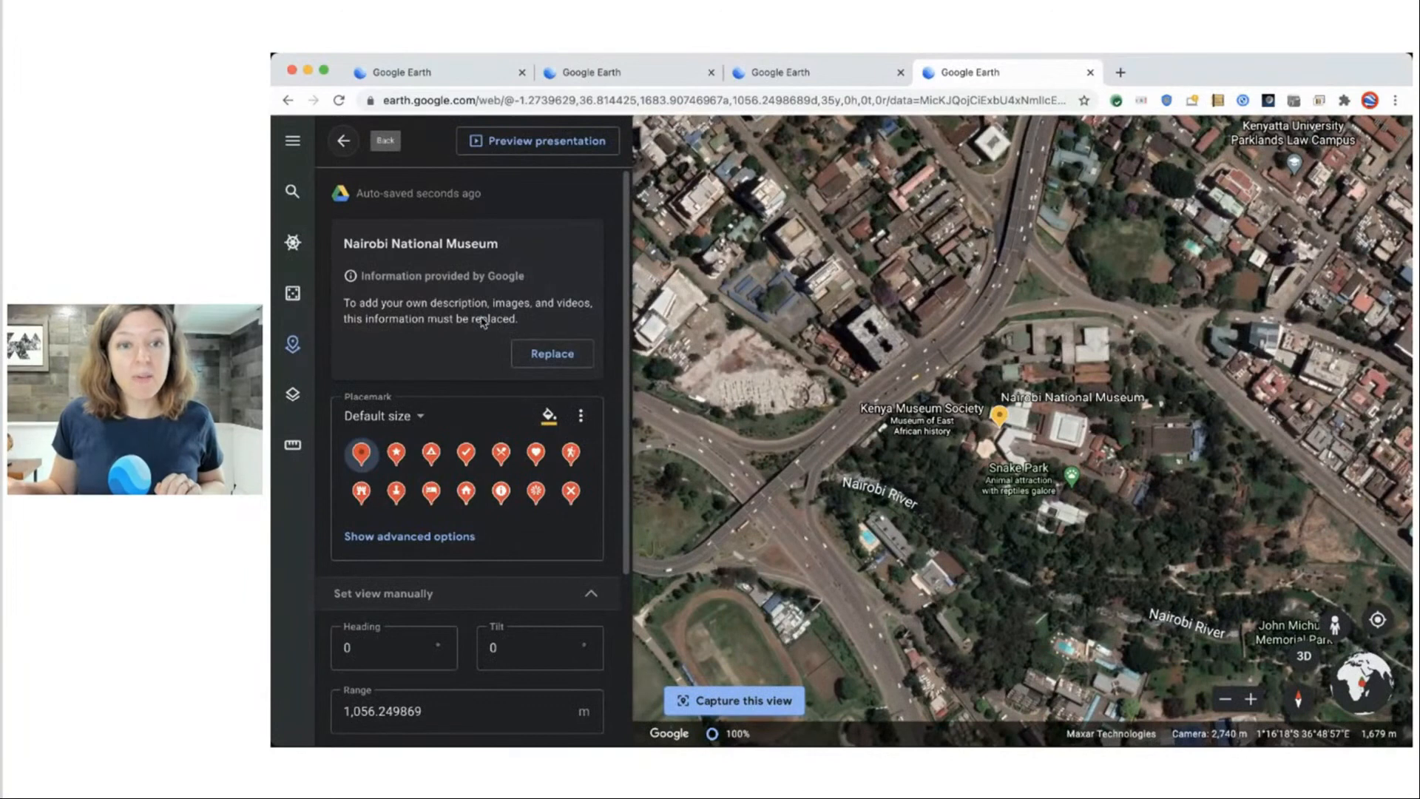
left_click(563, 354)
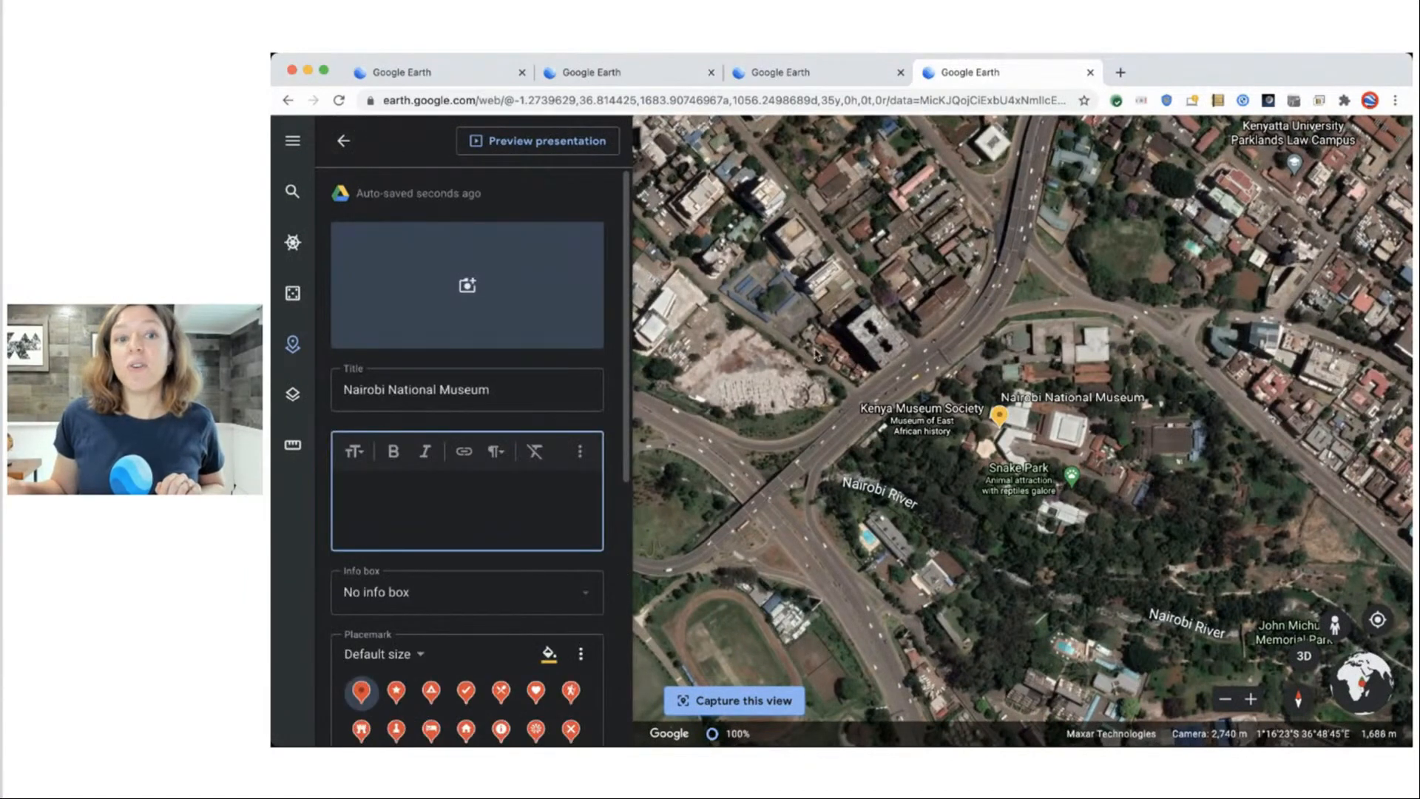
Upload a photo from the computer to the museum placemark.
left_click(468, 288)
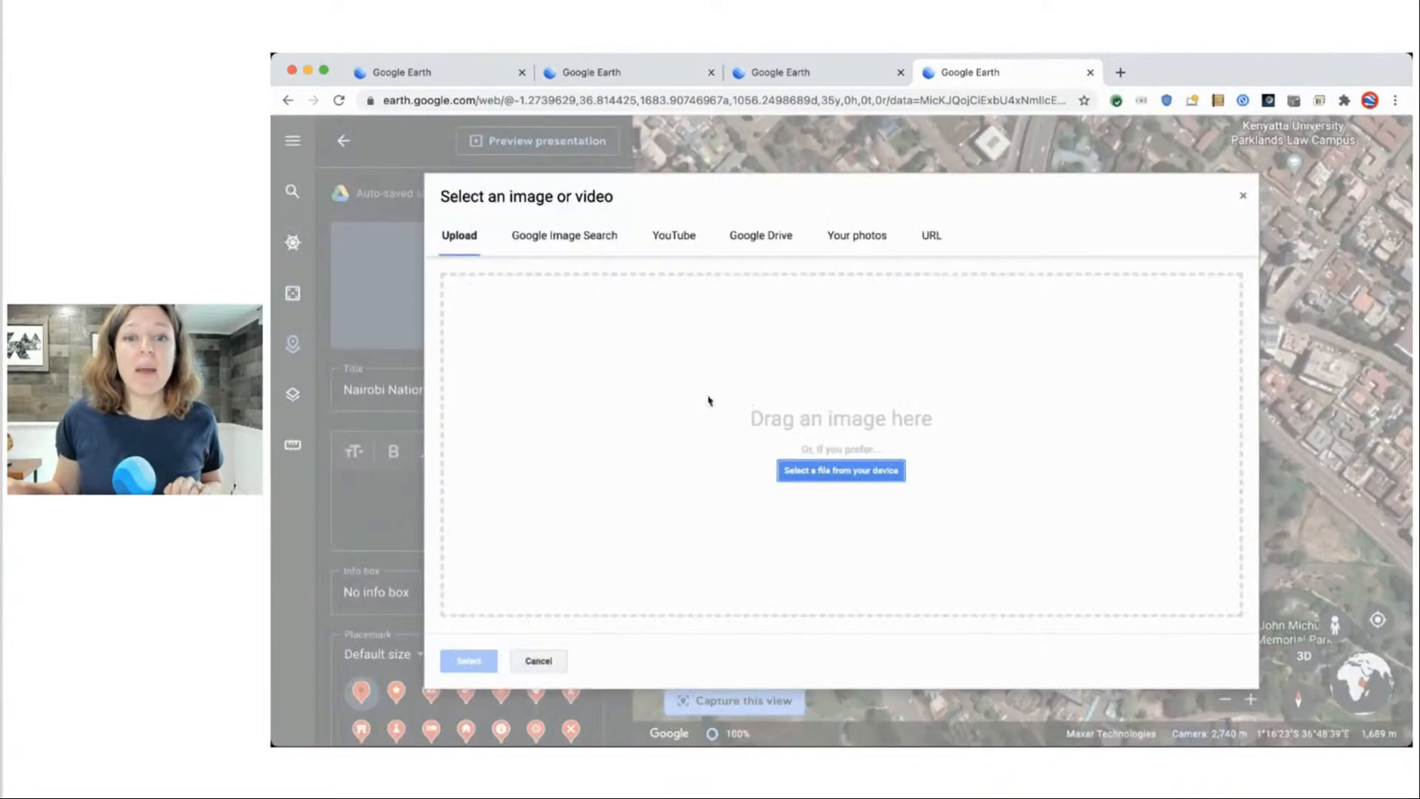
left_click(891, 473)
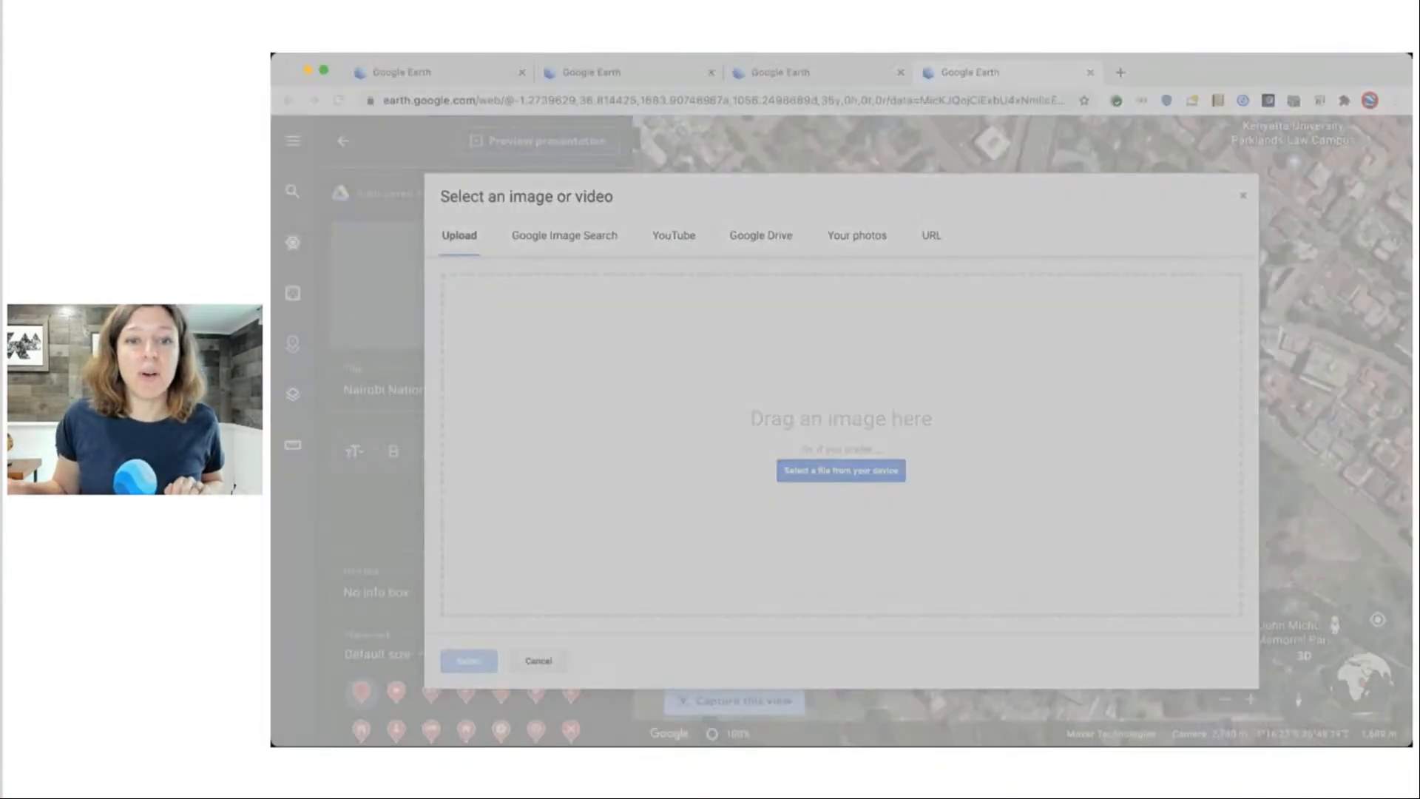
key("Return")
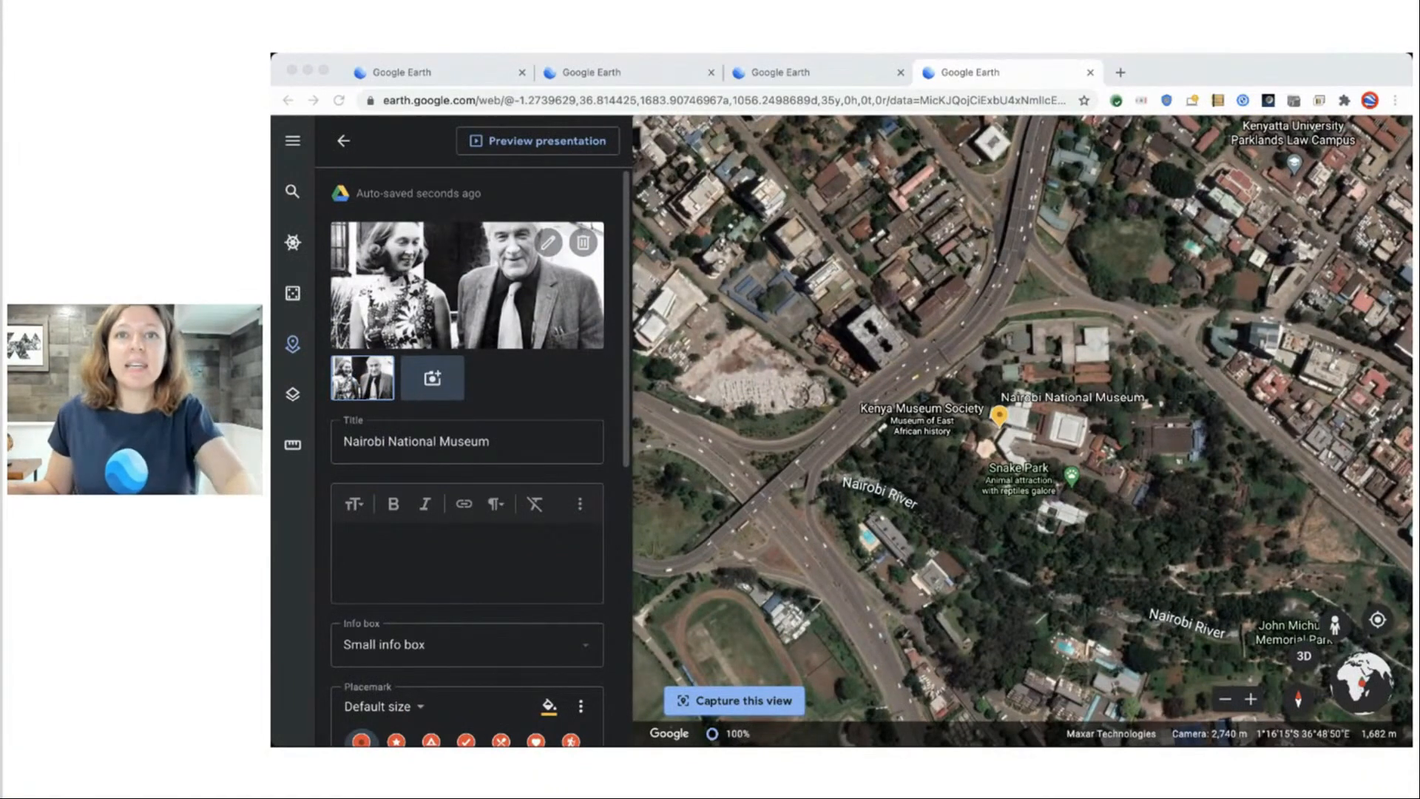
Paste the paragraph about Jane meeting Dr. Leakey as plain-text description.
left_click(404, 571)
key("super+v")
key("super+a")
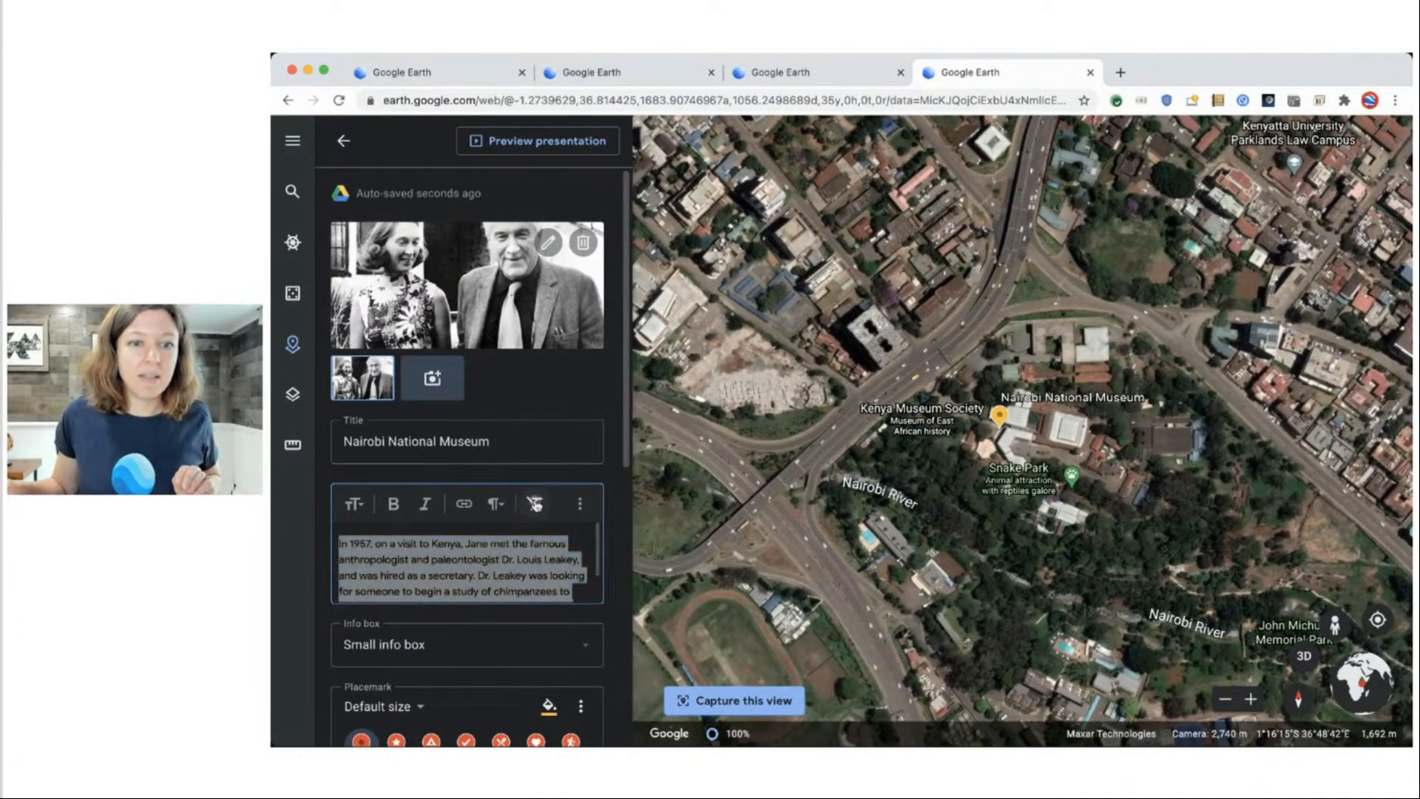
left_click(534, 504)
left_click(537, 555)
Set the museum placemark to Large info box and tilt the map obliquely.
scroll(537, 555, "down", 5)
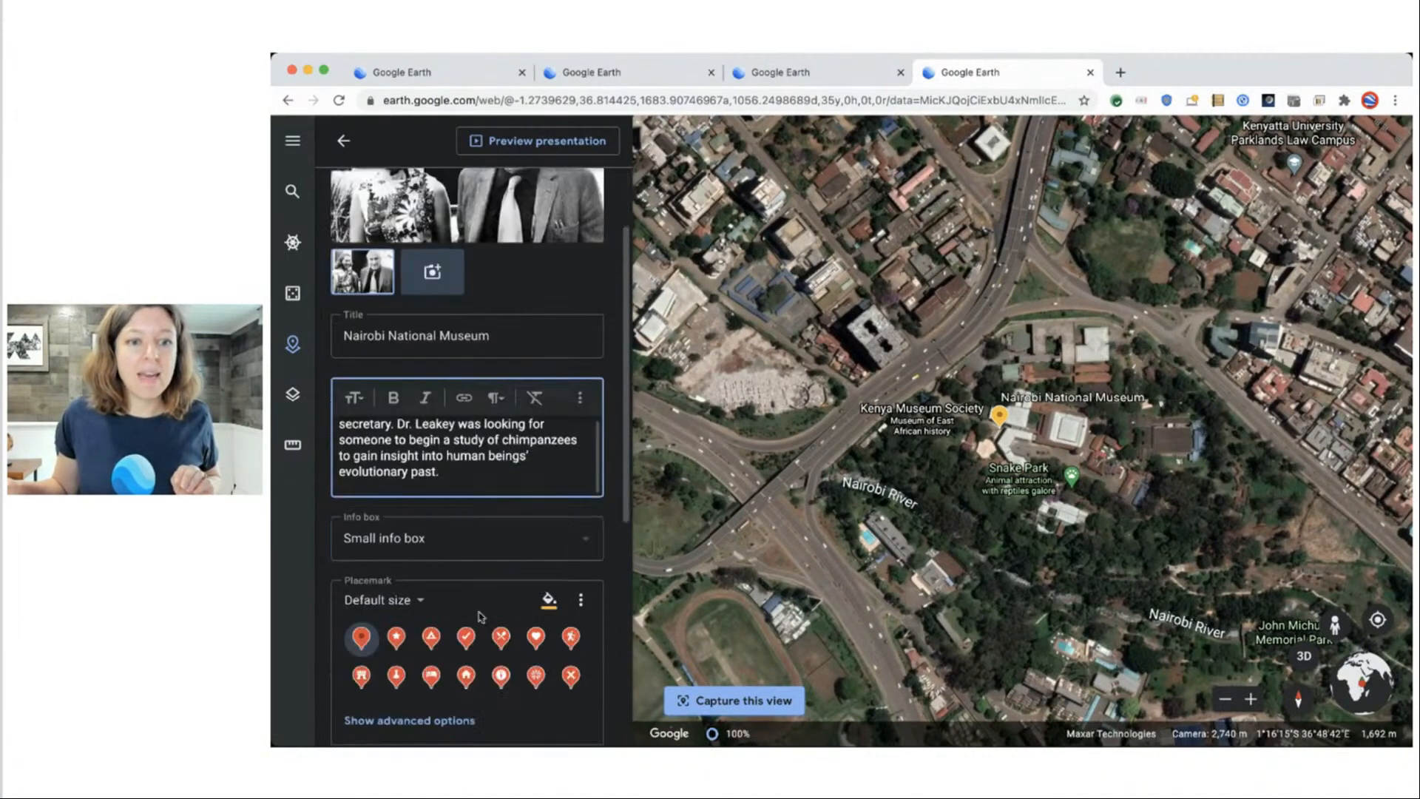
left_click(460, 542)
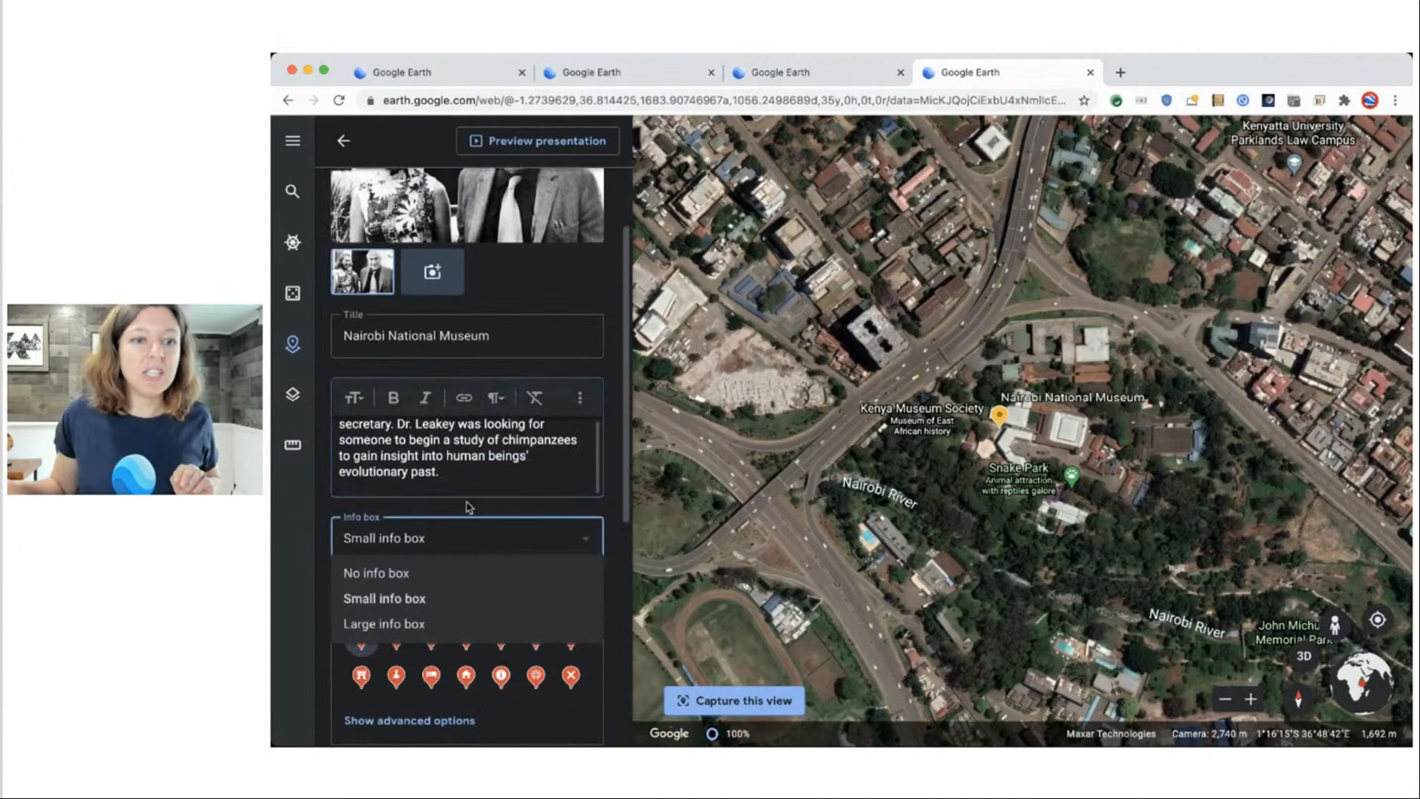
left_click(448, 626)
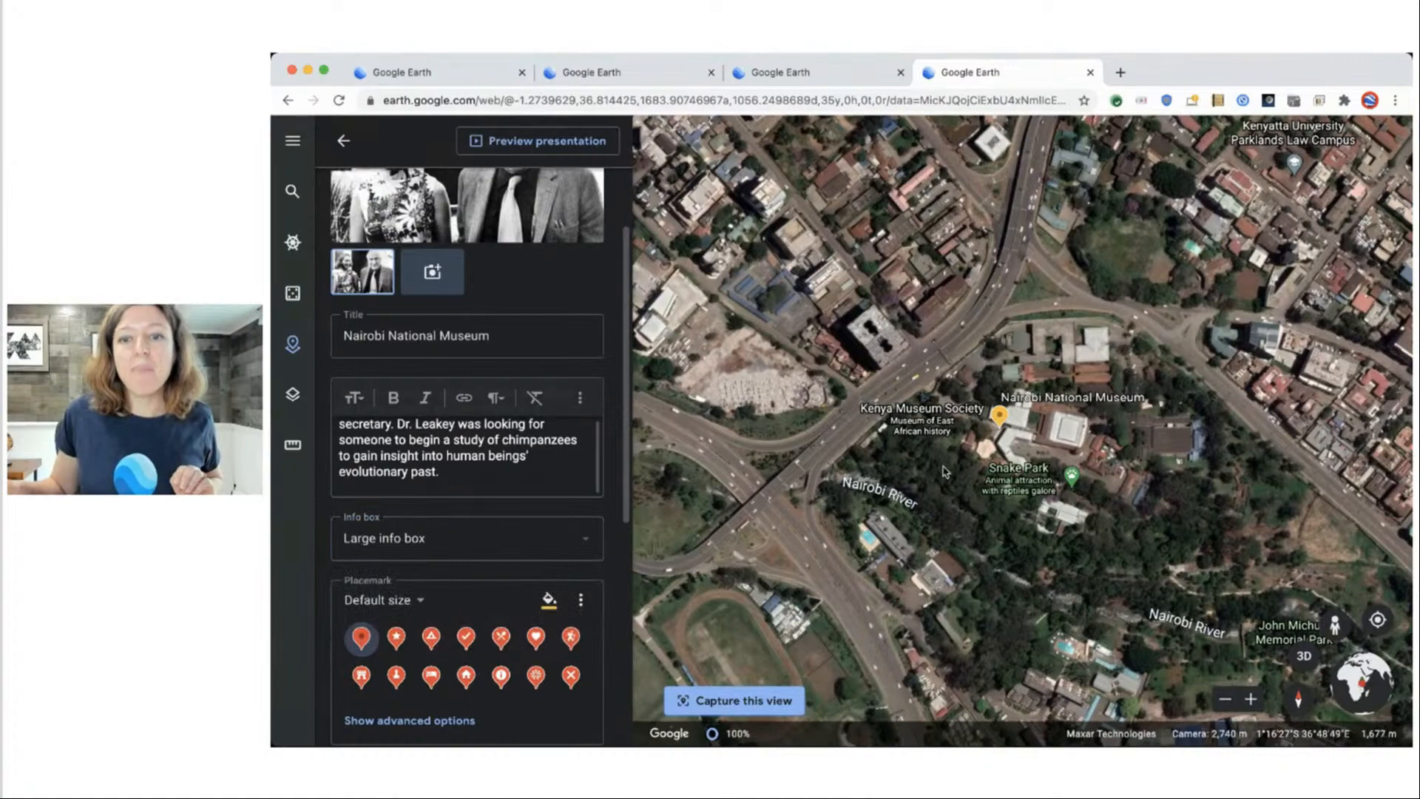
left_click_drag(942, 466, 1167, 283, "shift")
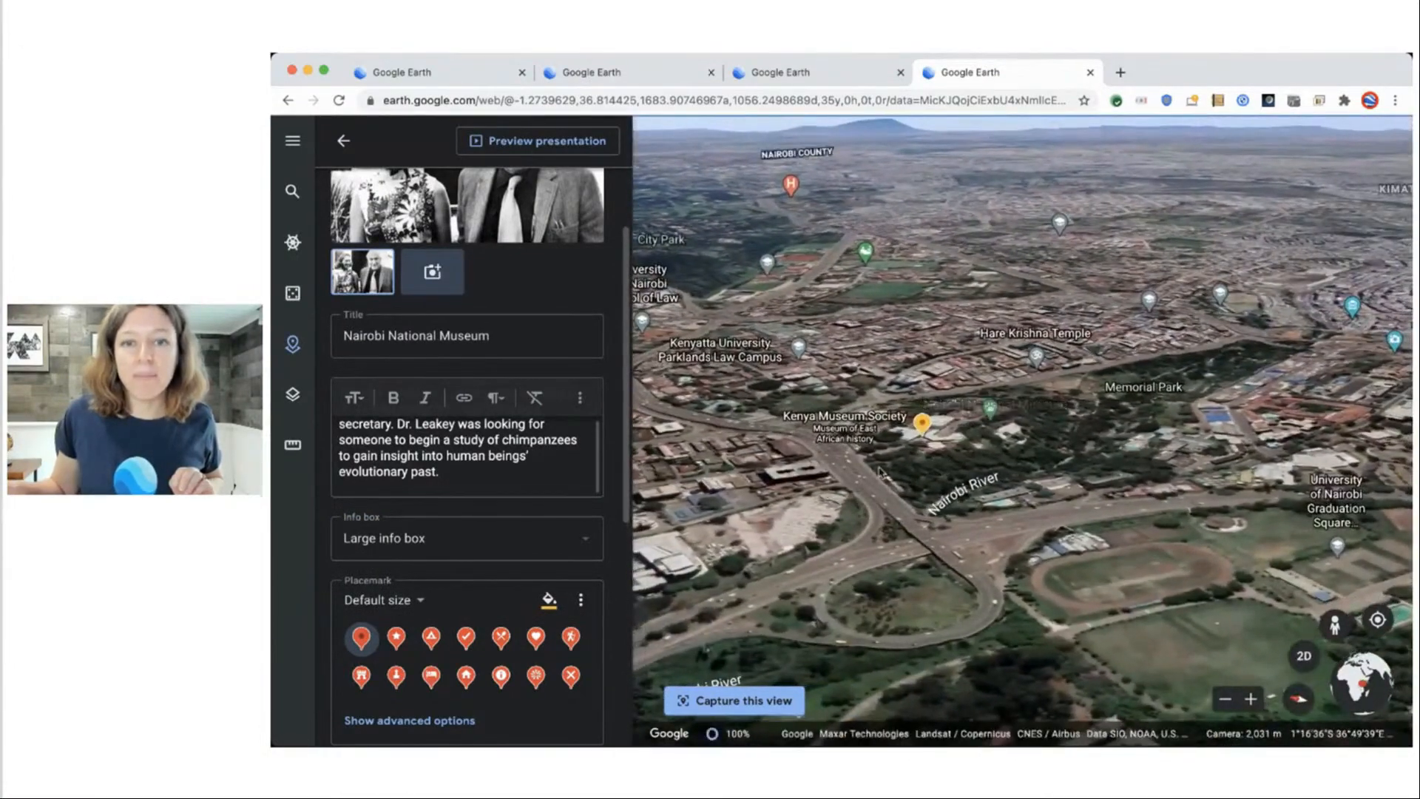
Capture the museum's tilted view, preview the Nairobi slide and photo, then return to the overview.
left_click(735, 701)
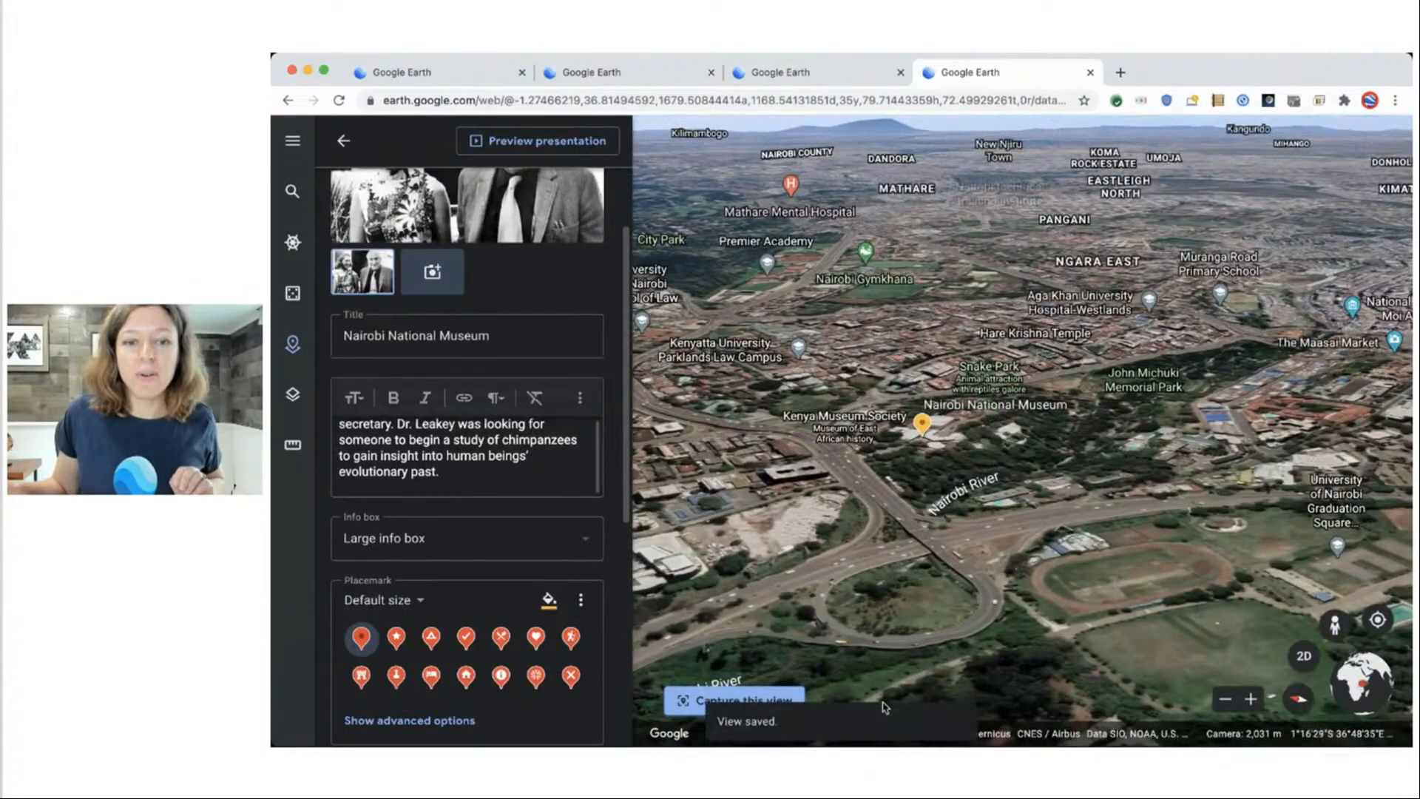
left_click(508, 153)
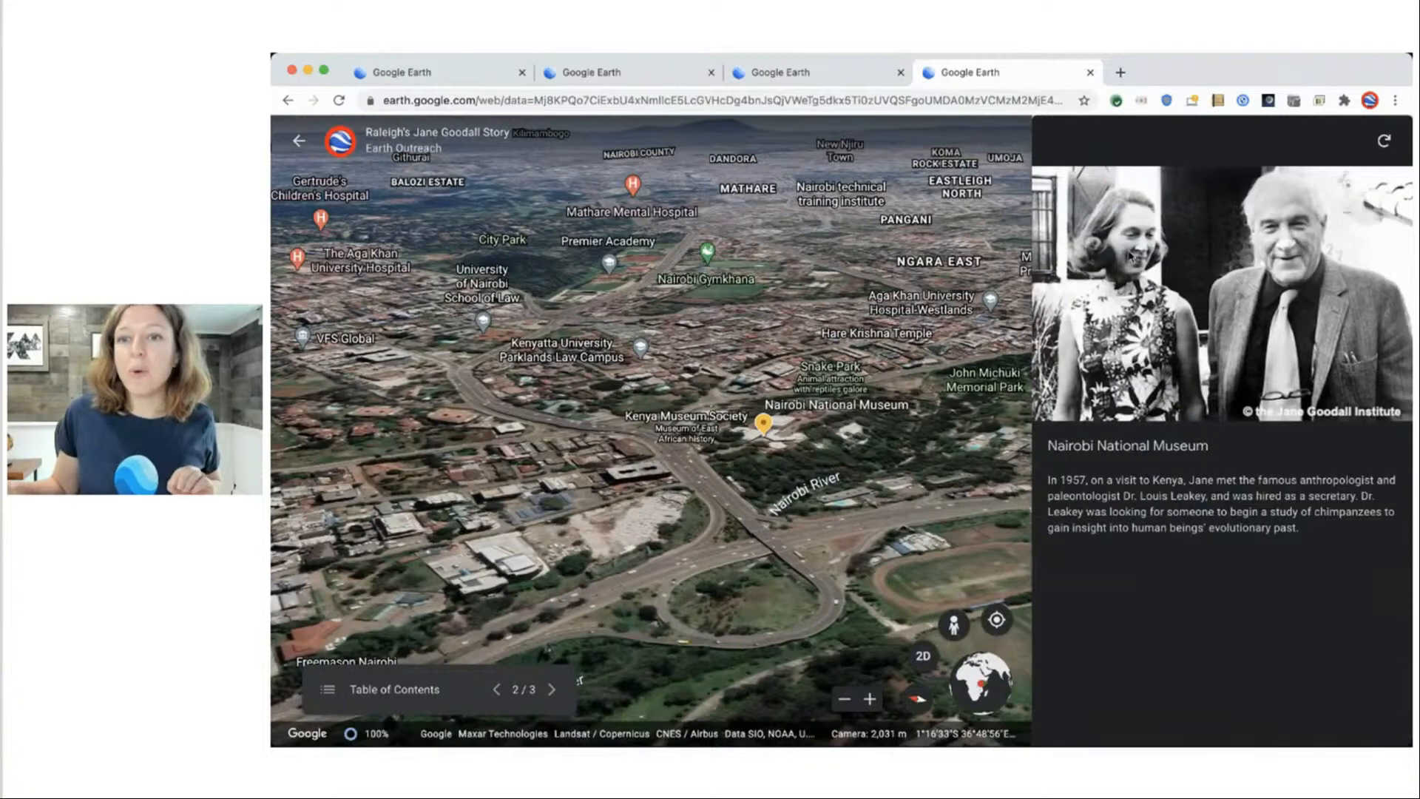
left_click(1194, 289)
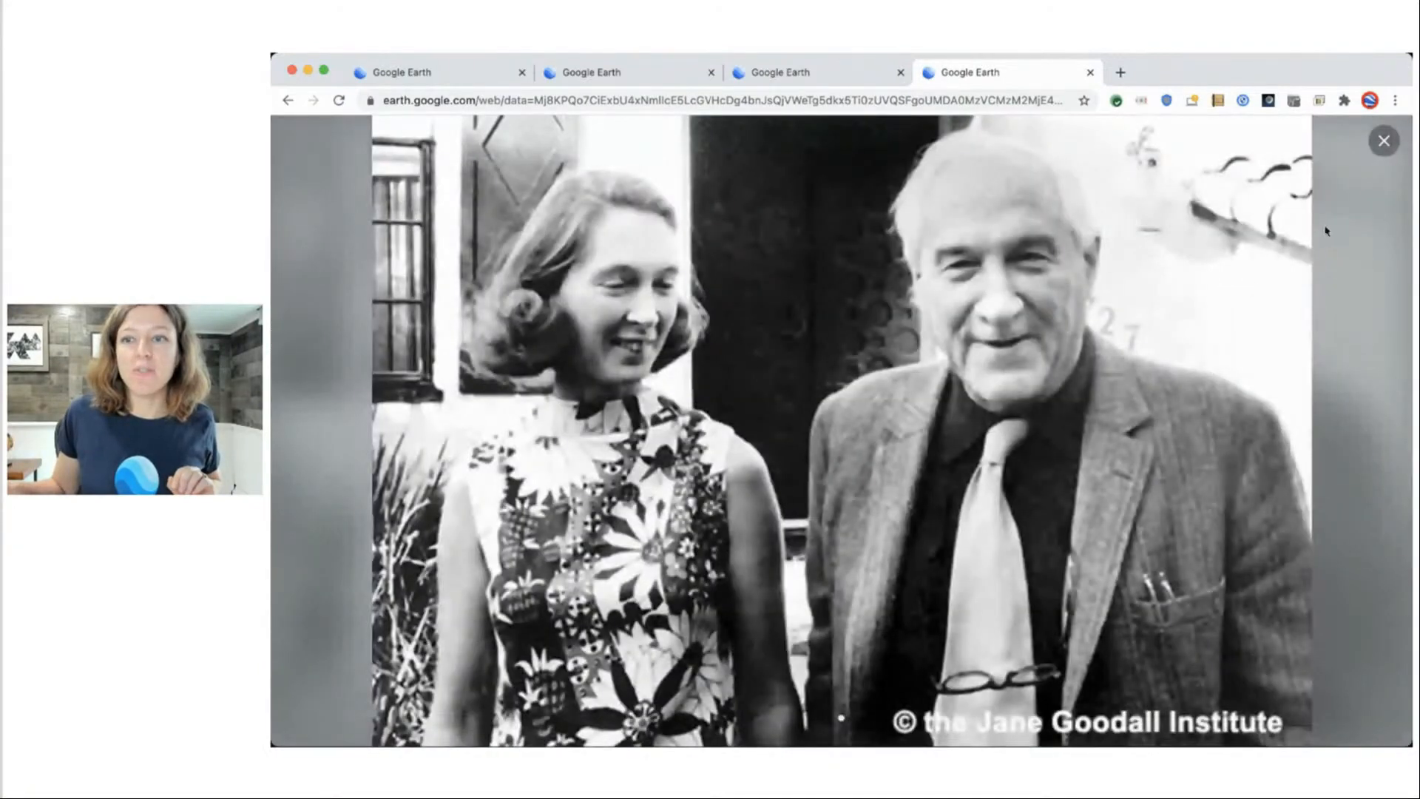
left_click(1385, 142)
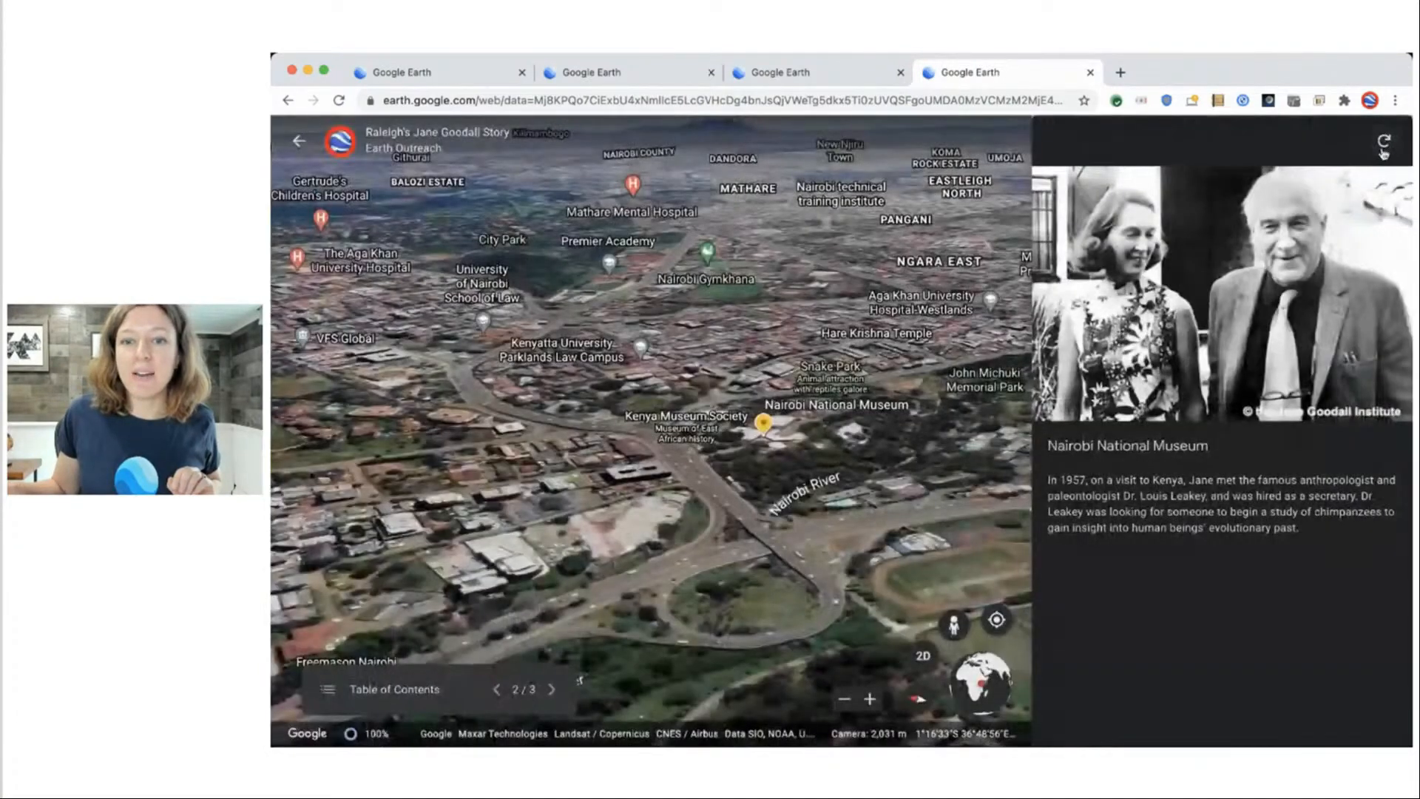
left_click(303, 141)
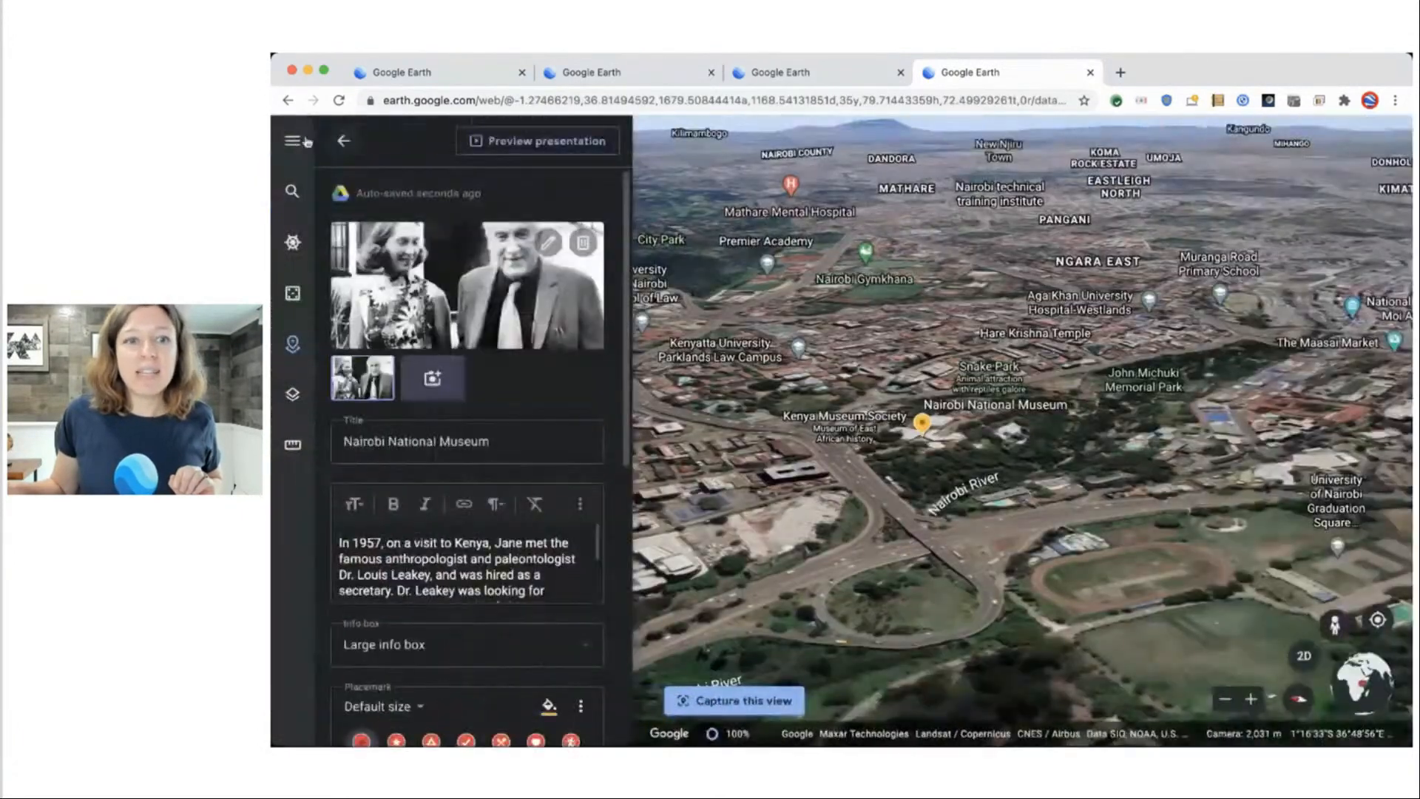
left_click(343, 140)
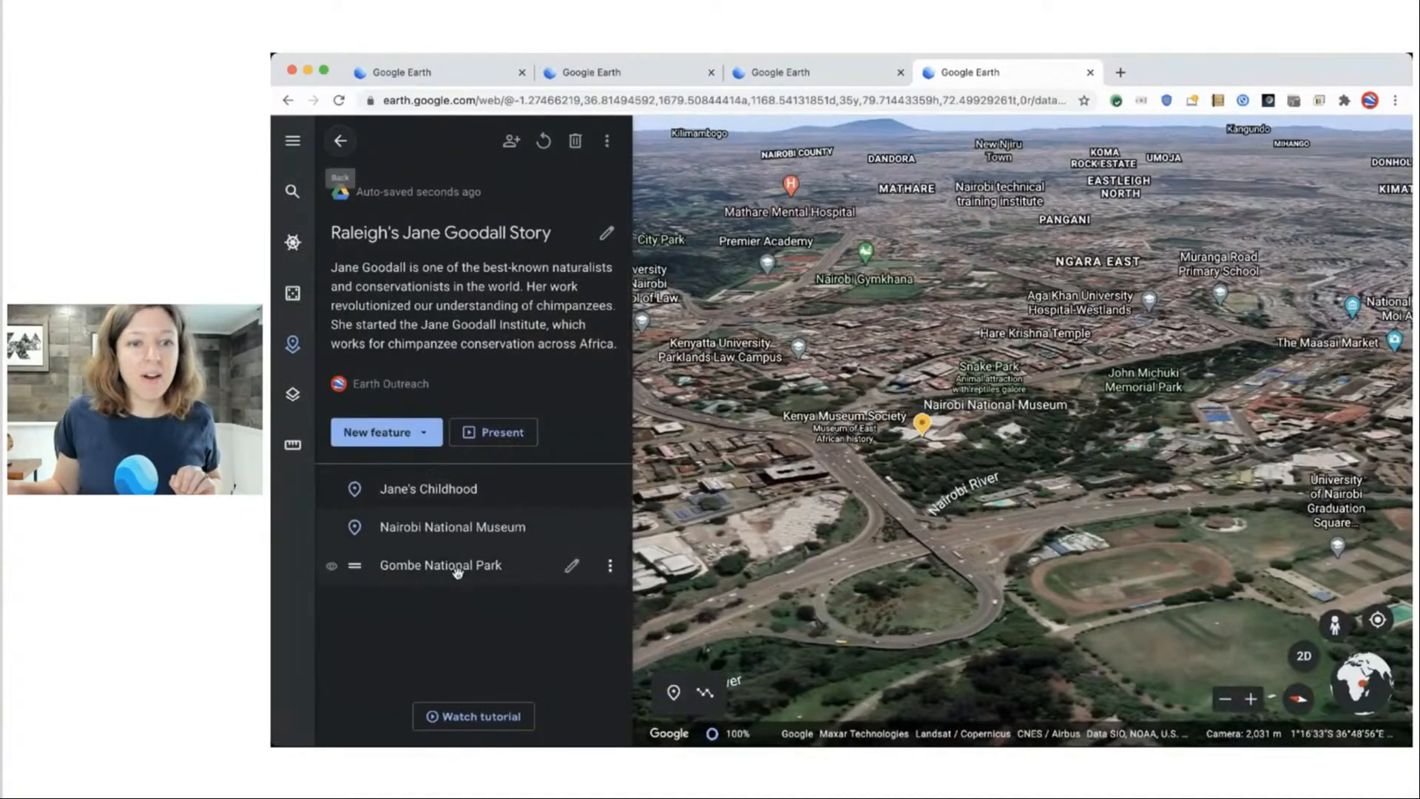
Attach YouTube's 'Termite Fishing', found by searching 'termite fishing jane goodall', to Gombe National Park.
left_click(572, 566)
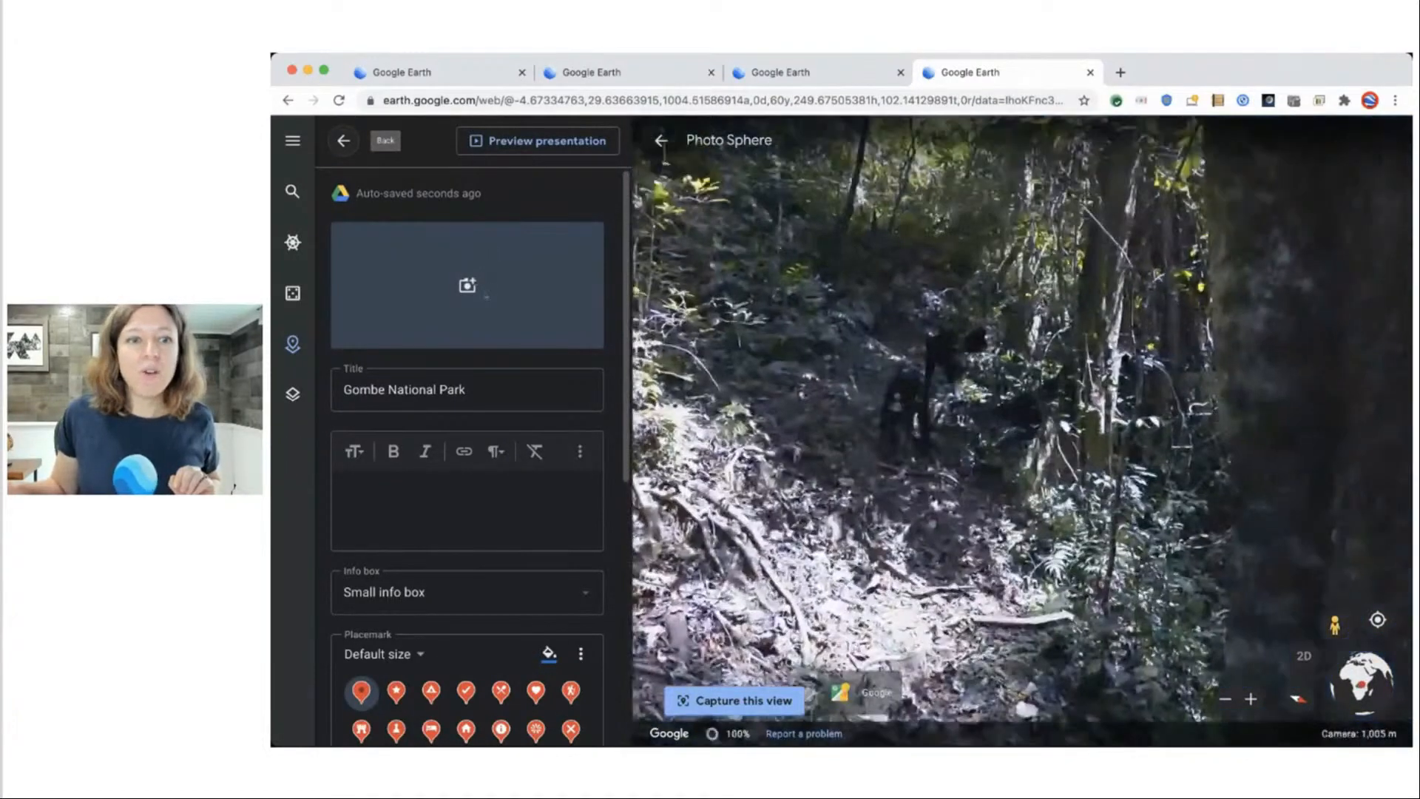
left_click(467, 284)
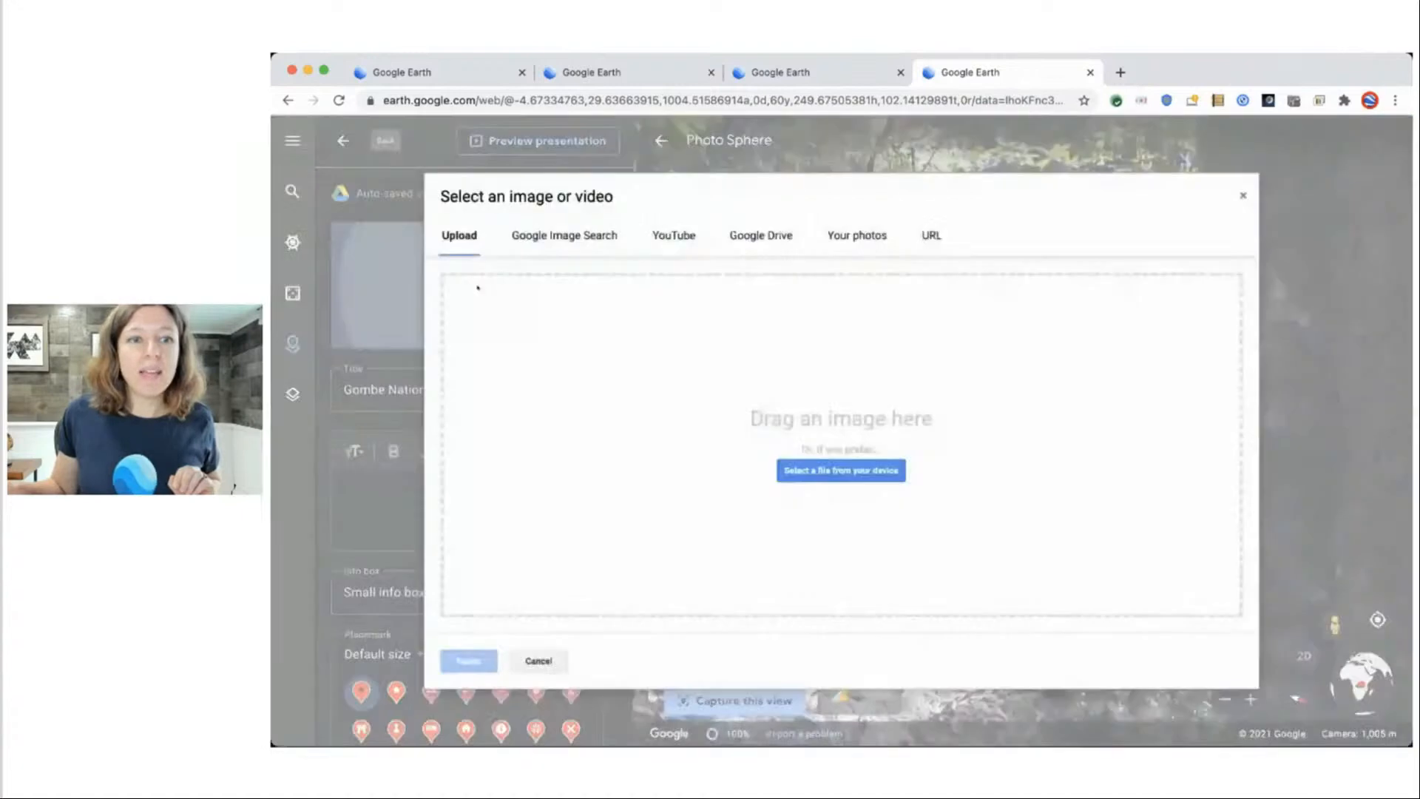
left_click(674, 235)
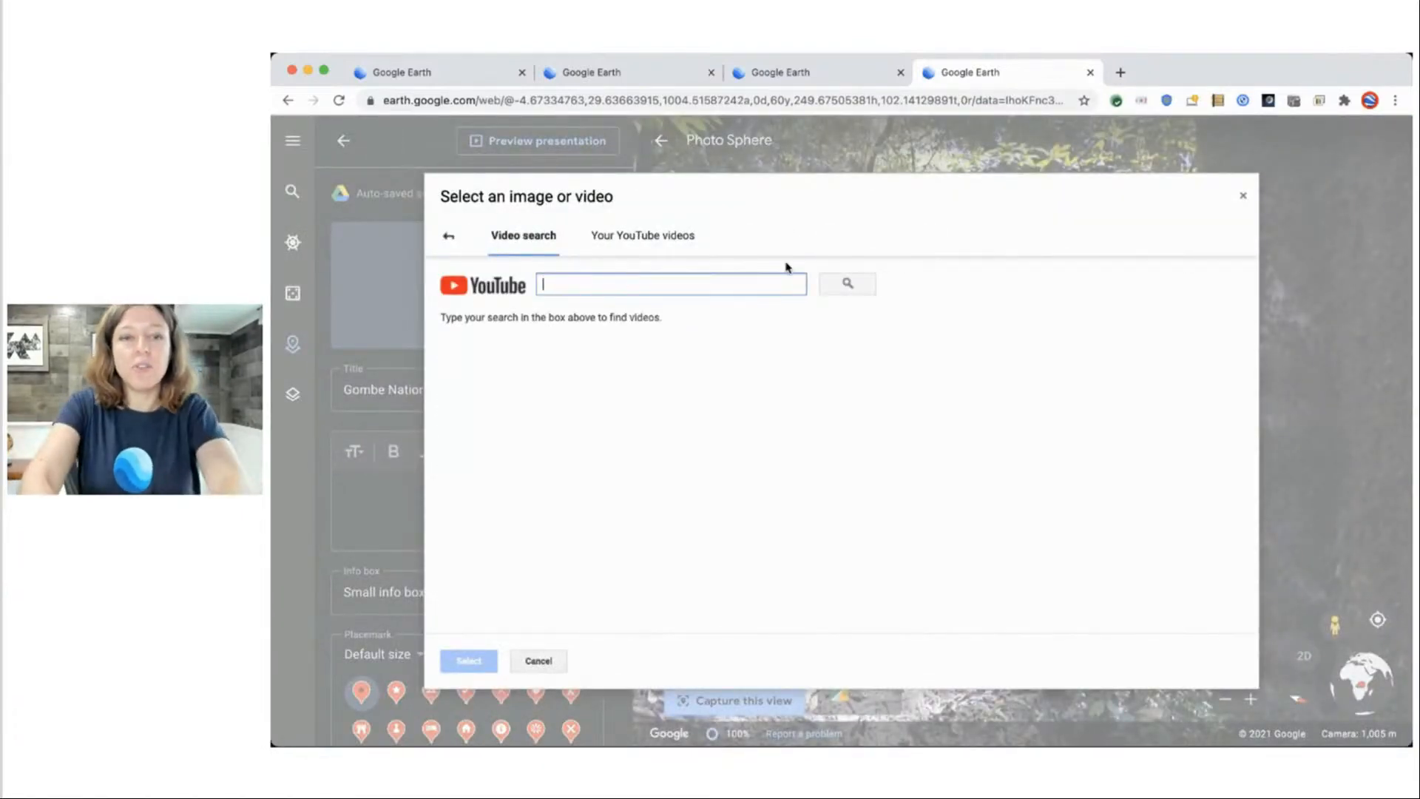
type("termi")
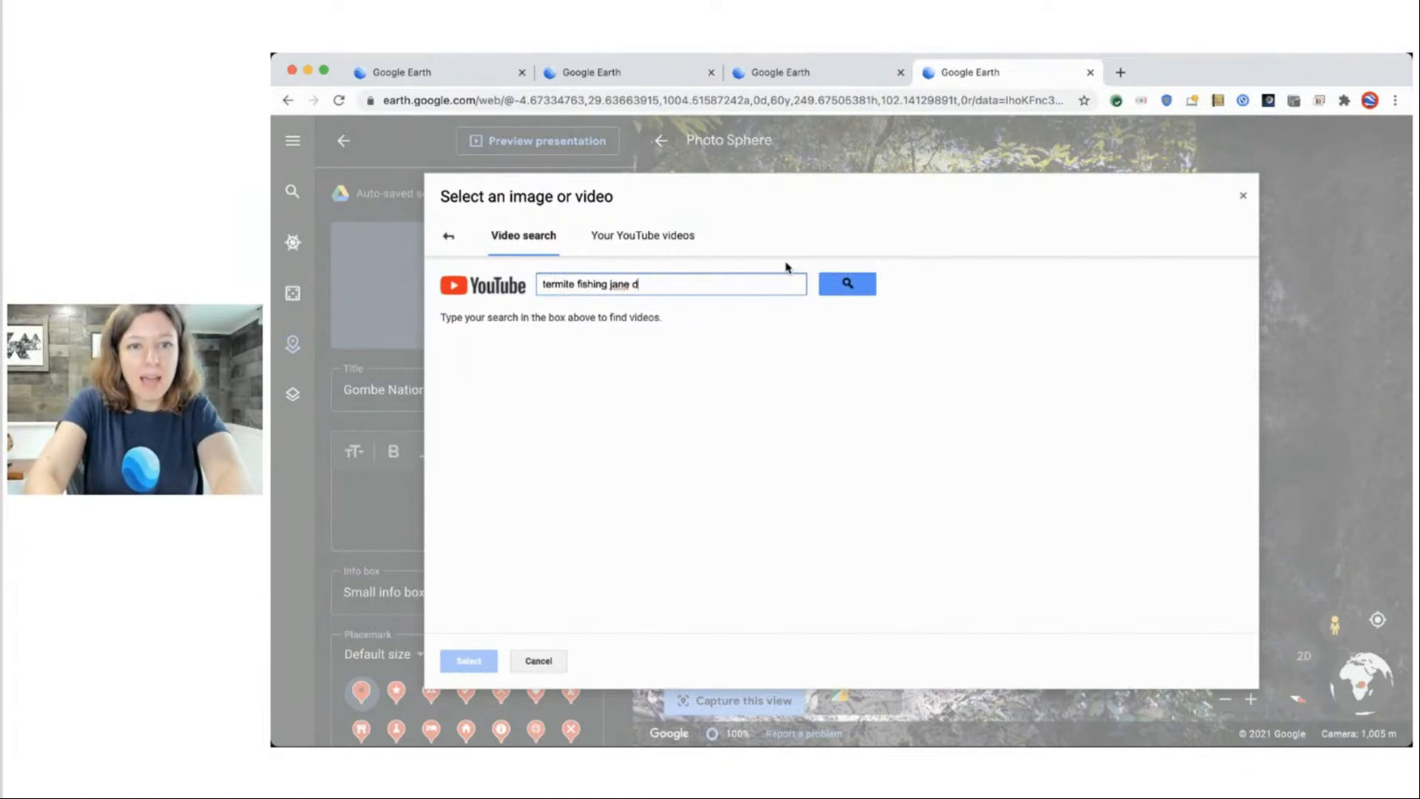
type("te fishing jane goodall")
key("Return")
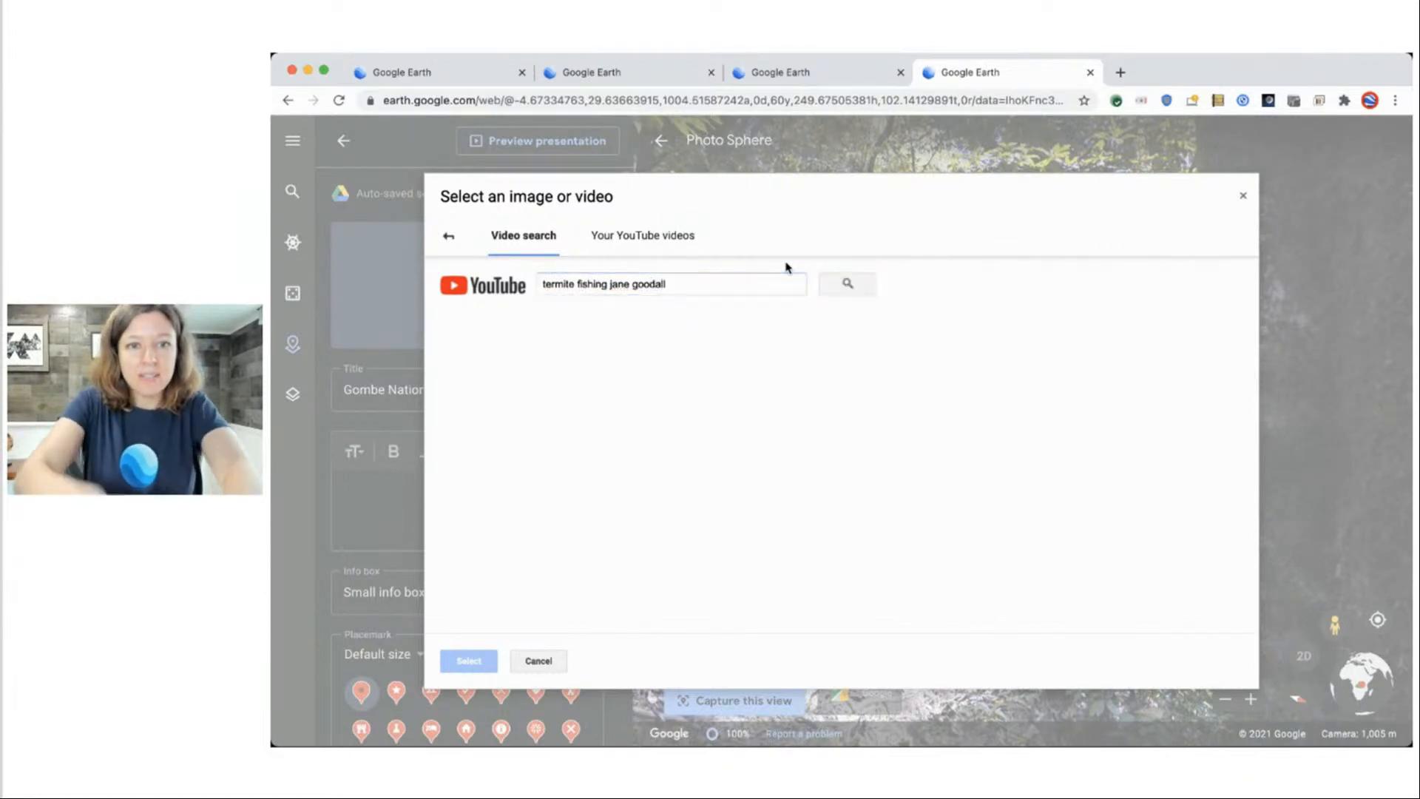
left_click(737, 342)
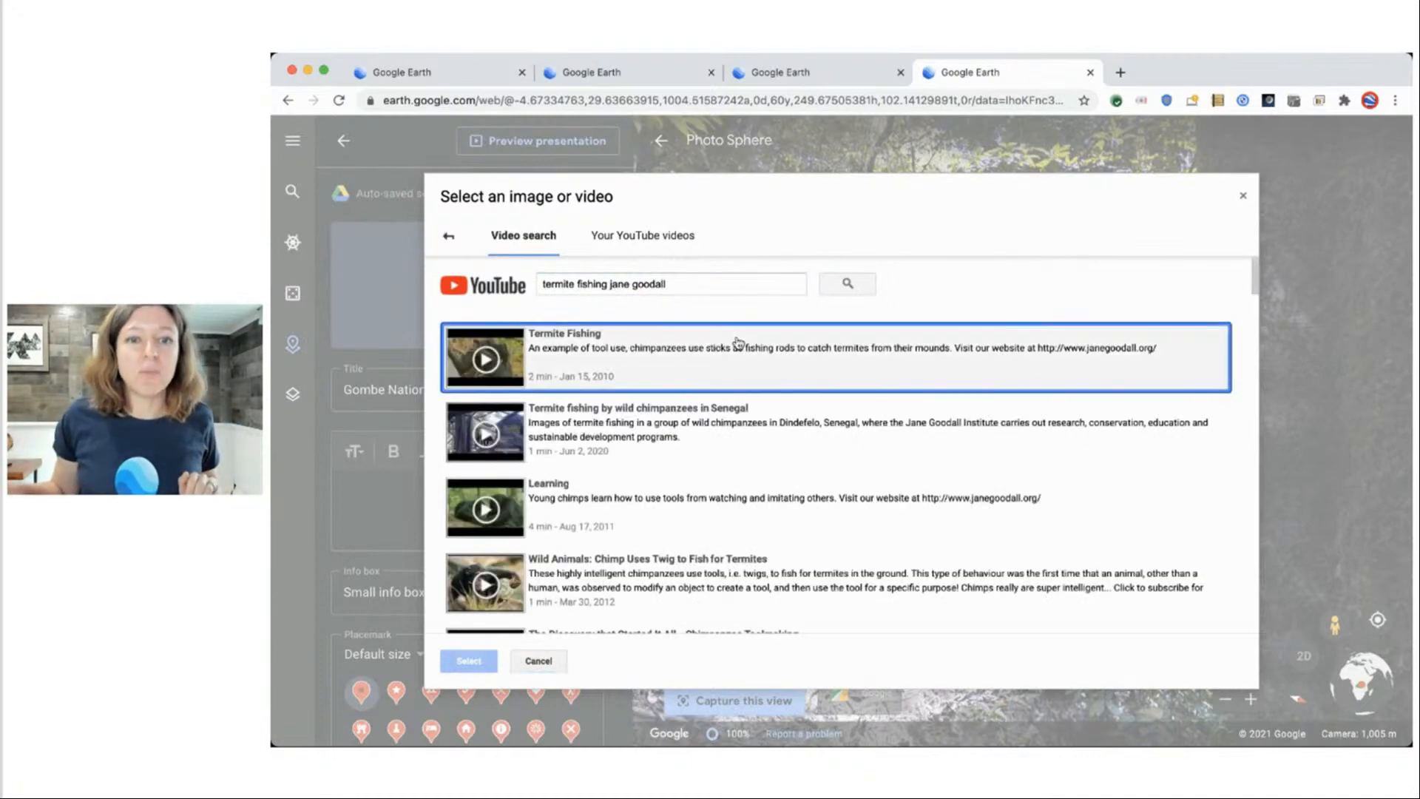
left_click(458, 663)
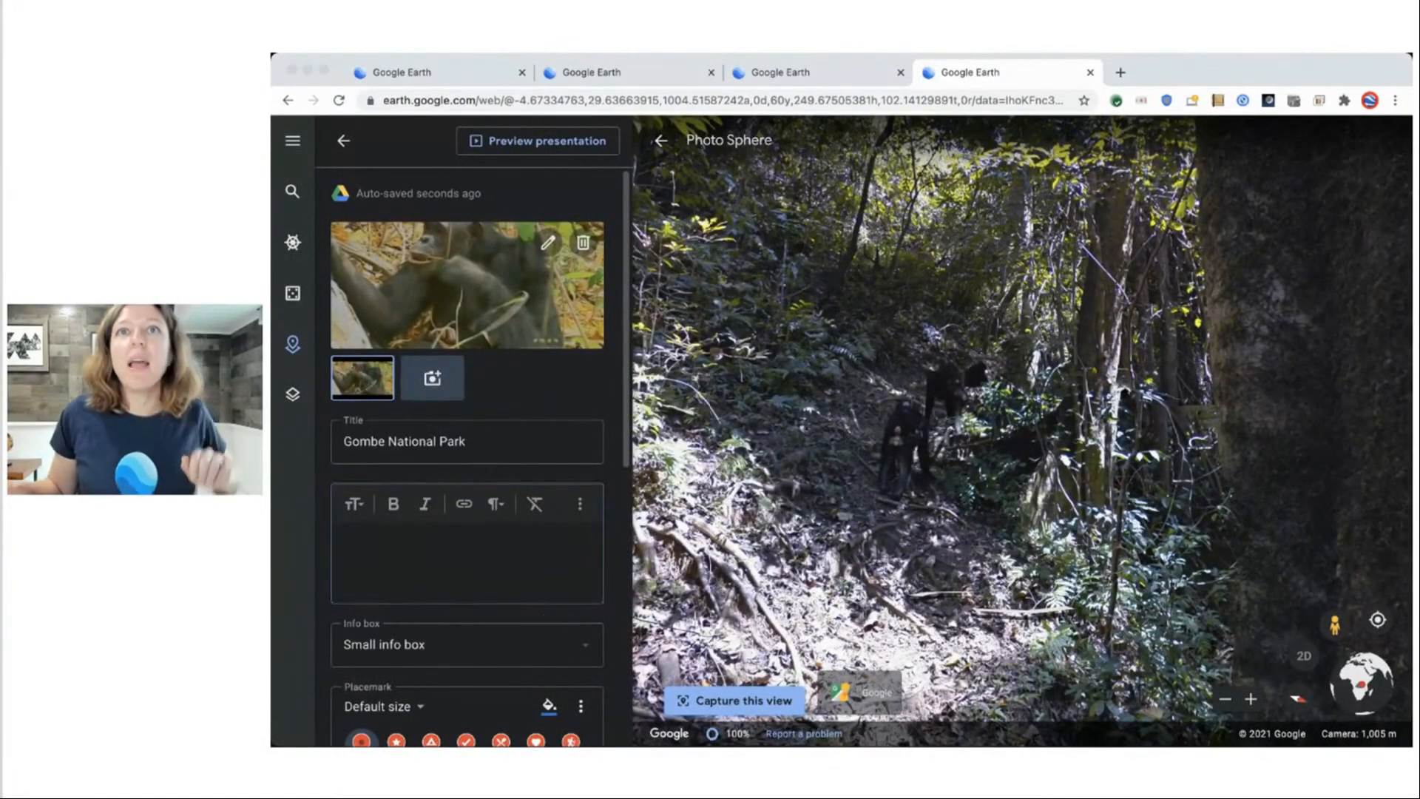
Paste the 1960 Gombe arrival paragraph as plain text and set Large info box.
key("super+Tab")
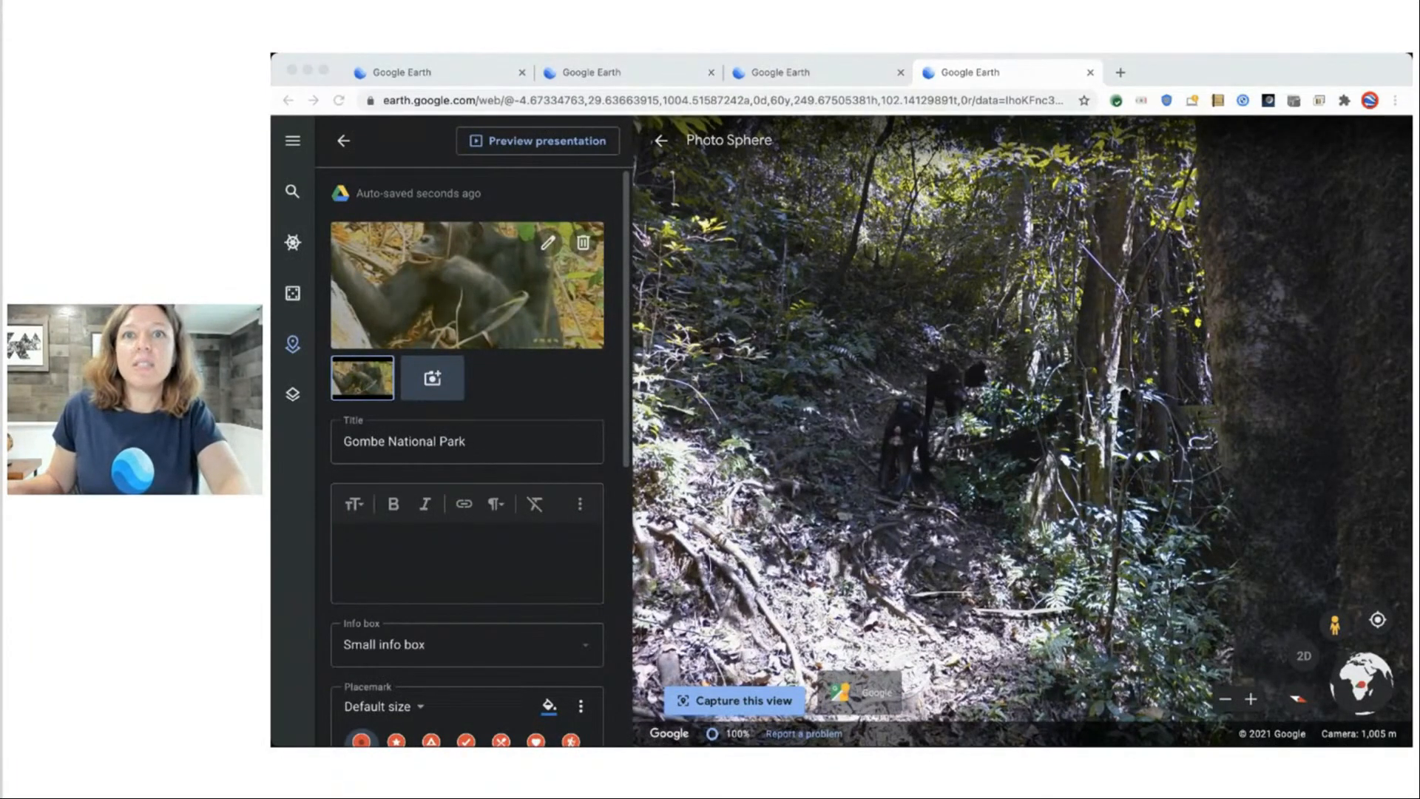
left_click(388, 552)
key("super+v")
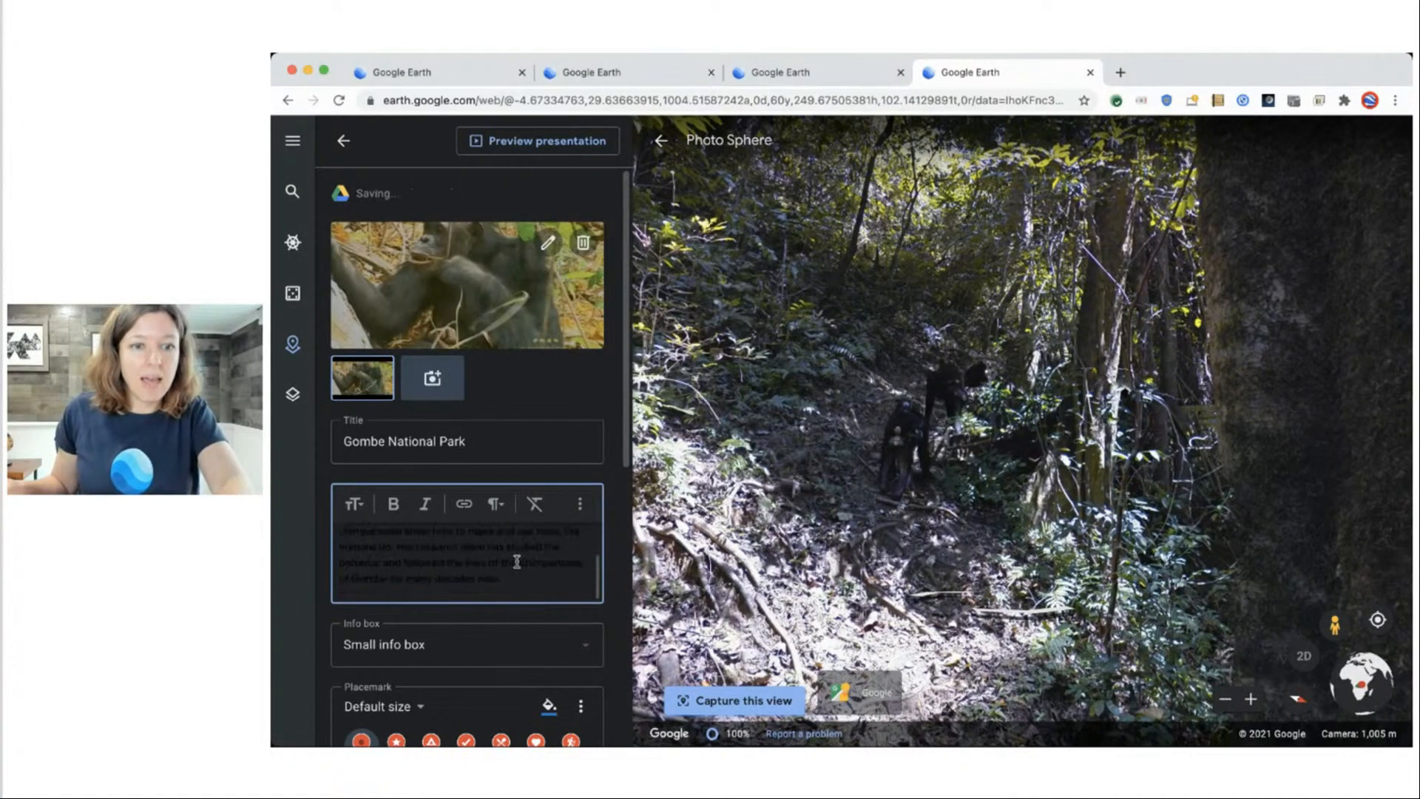
left_click_drag(523, 574, 390, 454)
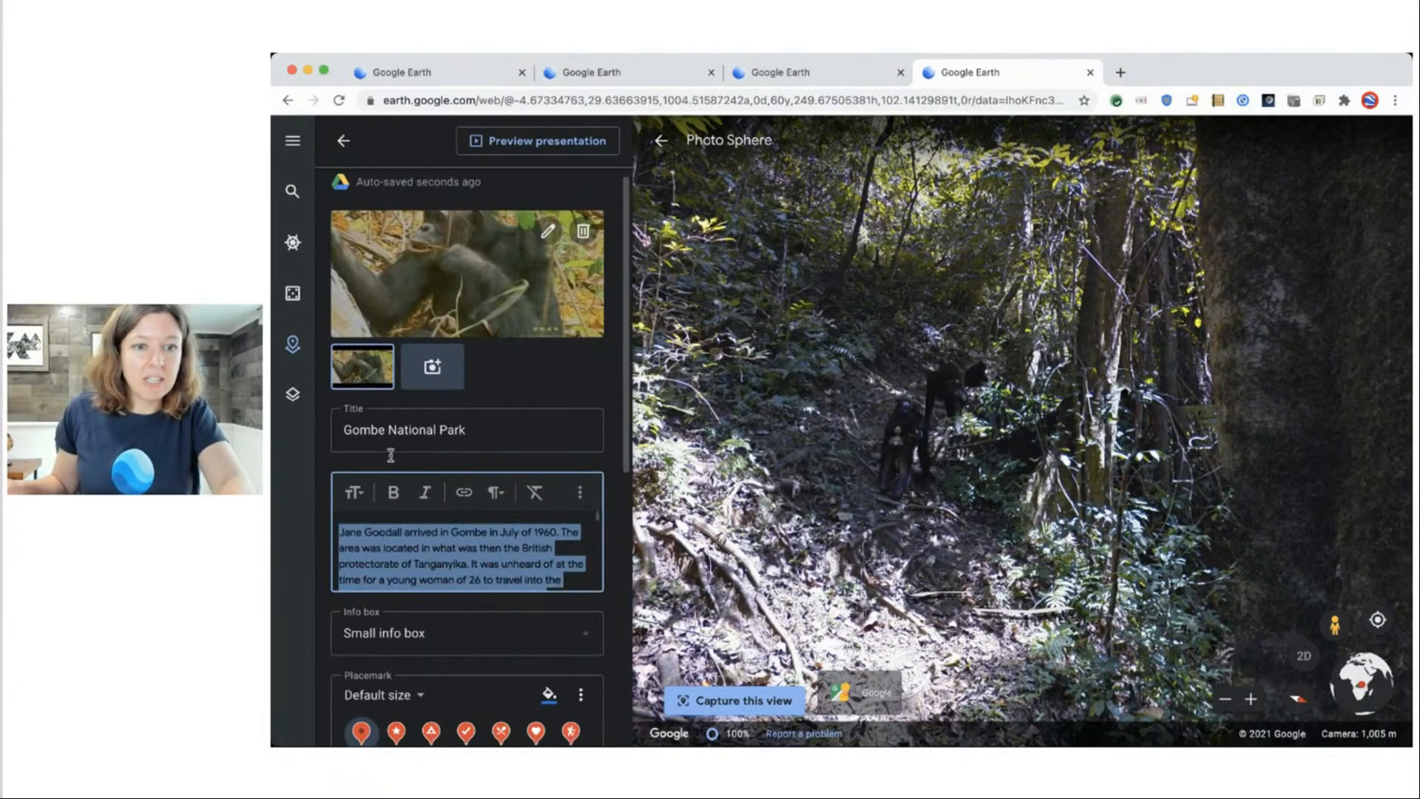
left_click(534, 492)
left_click(427, 634)
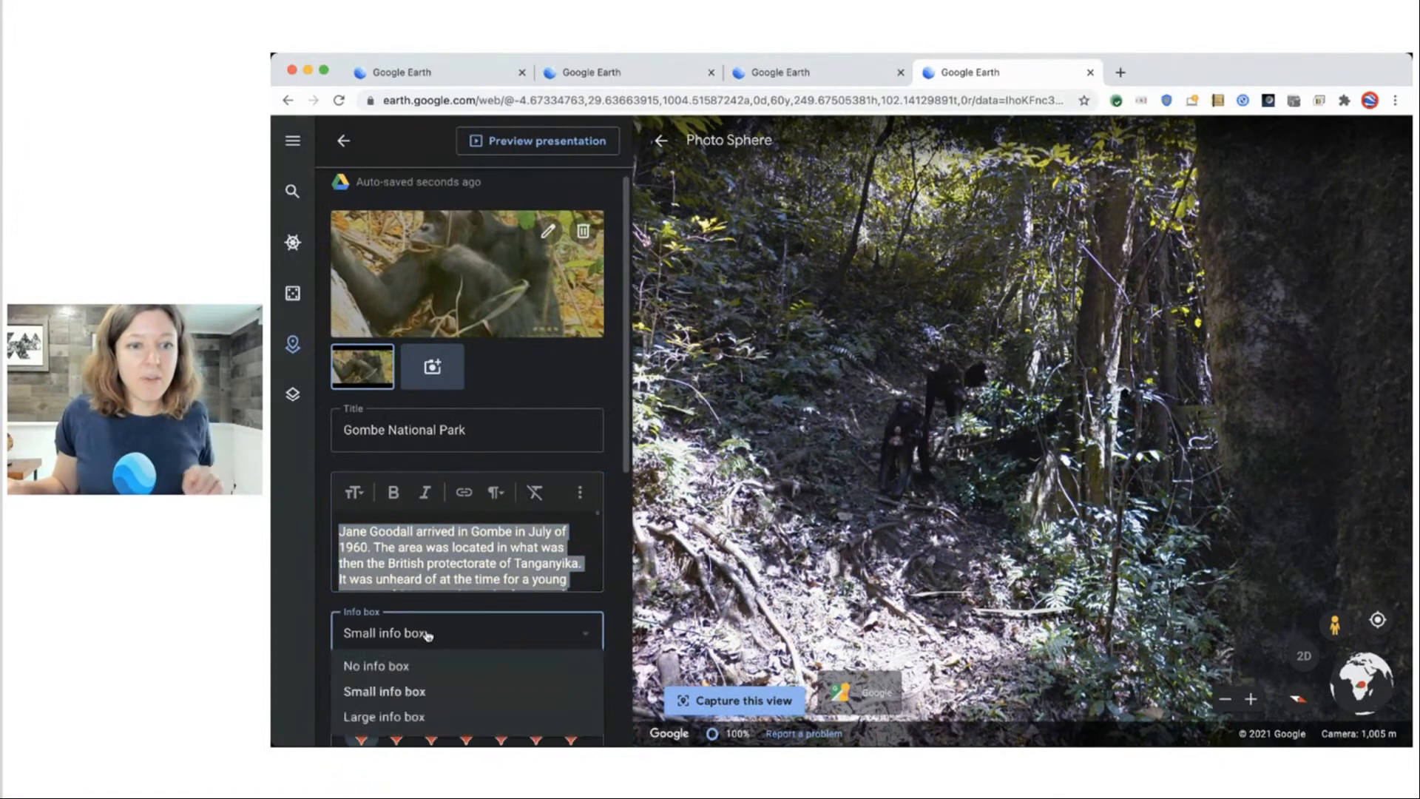
left_click(426, 716)
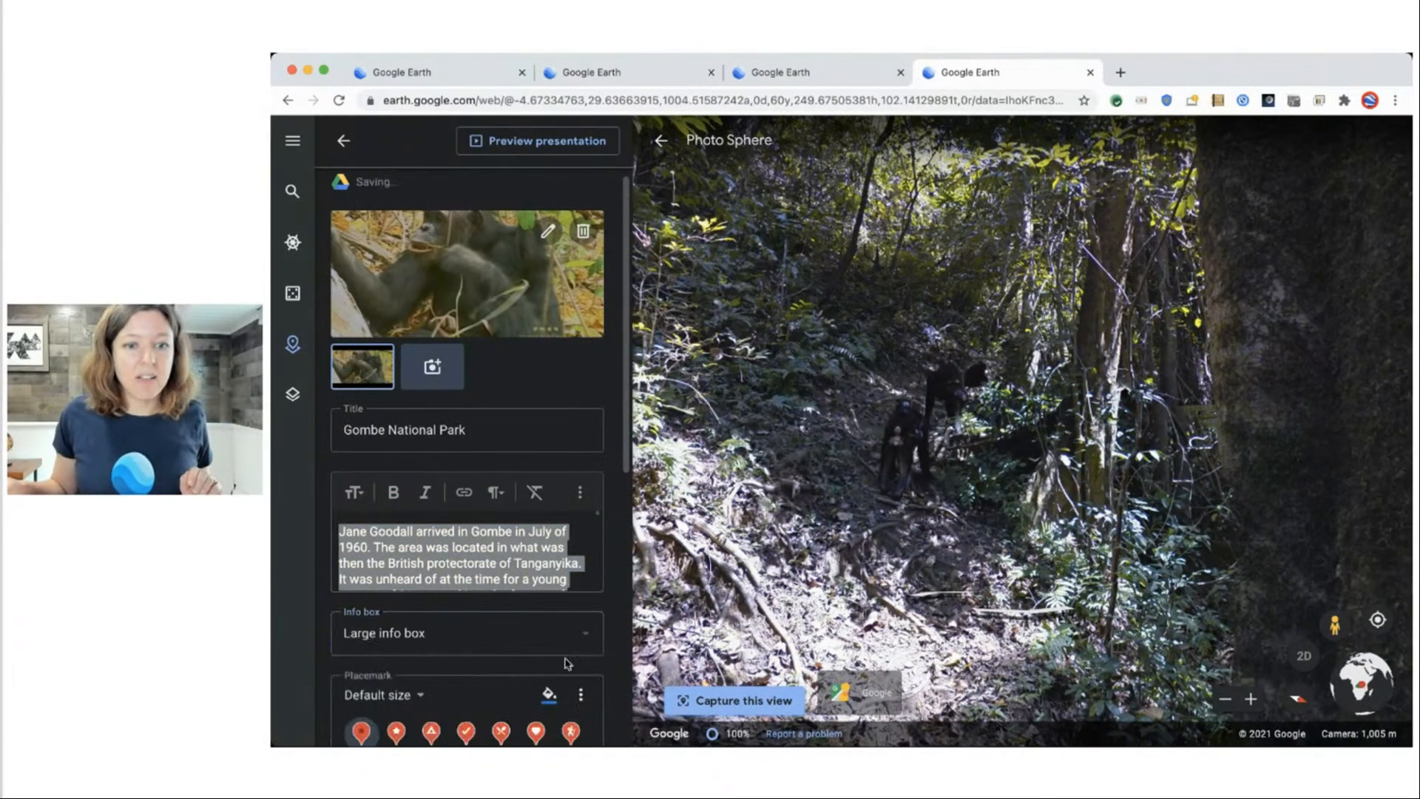
Preview the Gombe slide, play the Termite Fishing video, then return to the story overview.
left_click(544, 142)
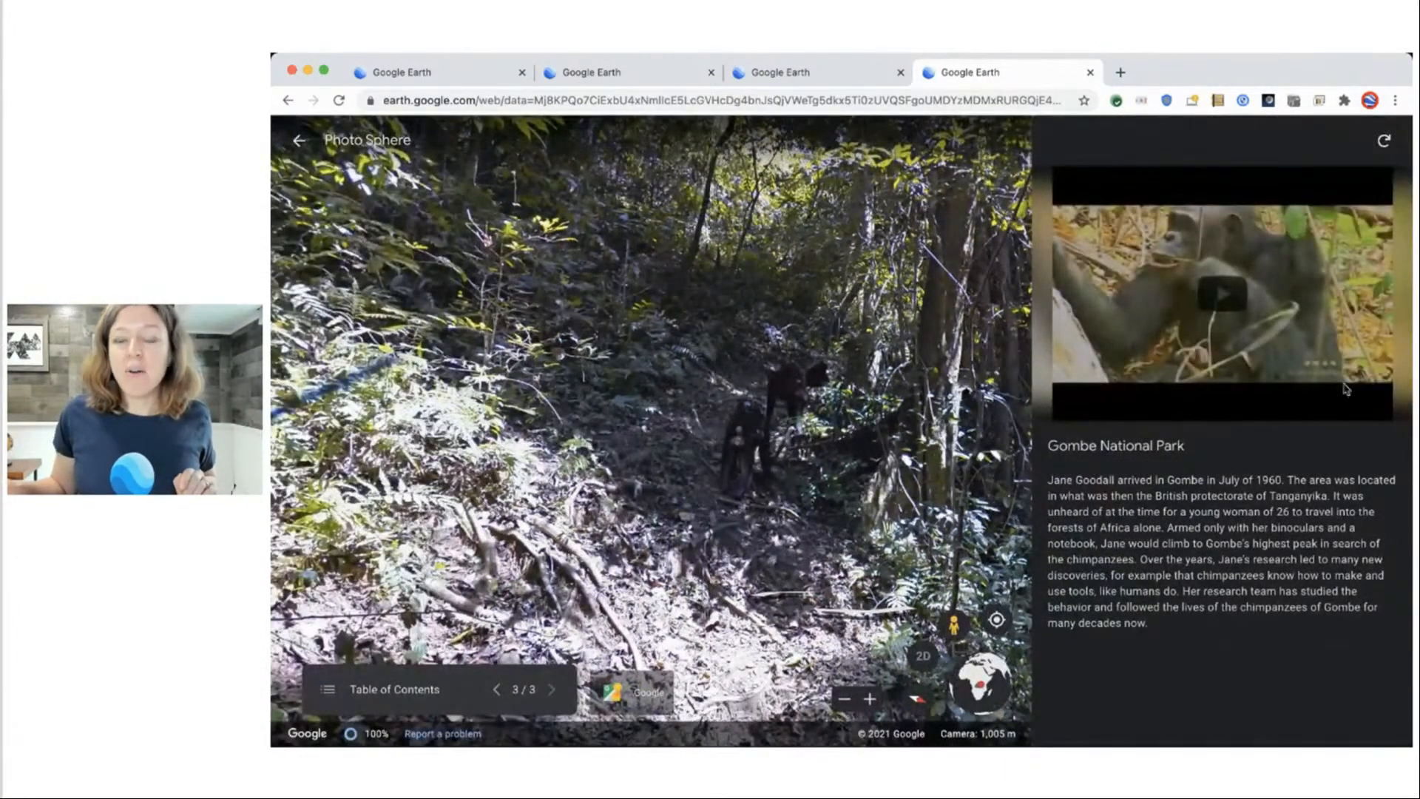
left_click(1217, 293)
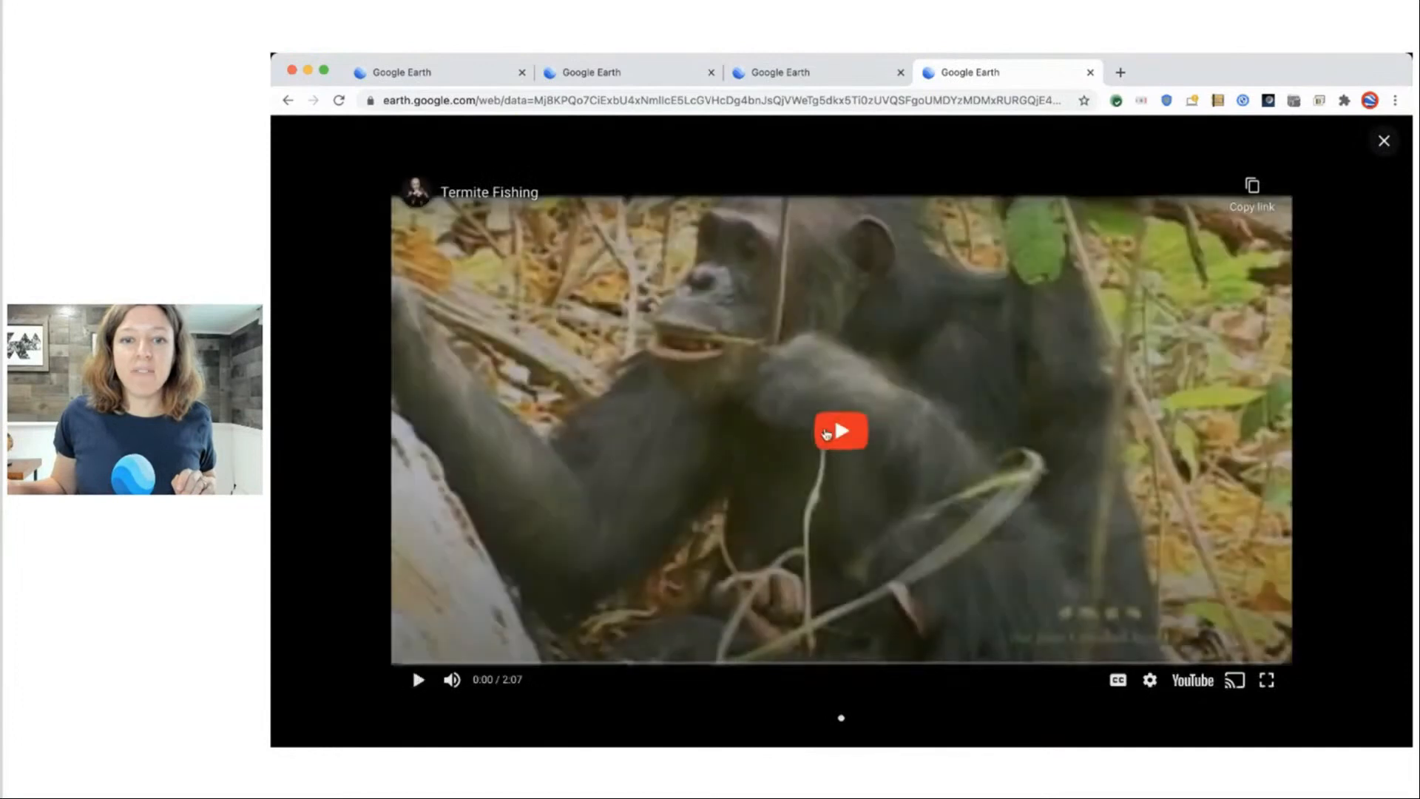
left_click(826, 434)
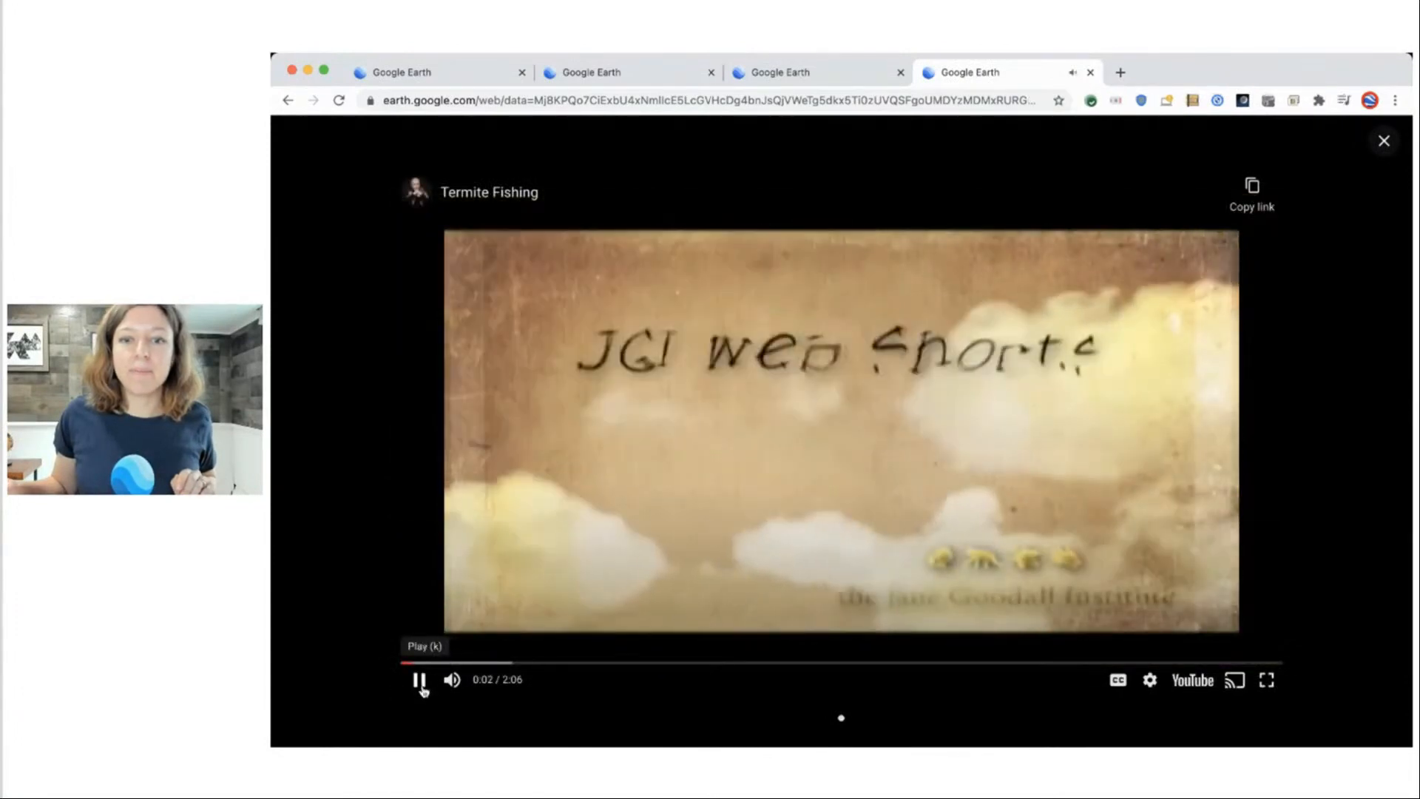
left_click(419, 680)
left_click(1384, 140)
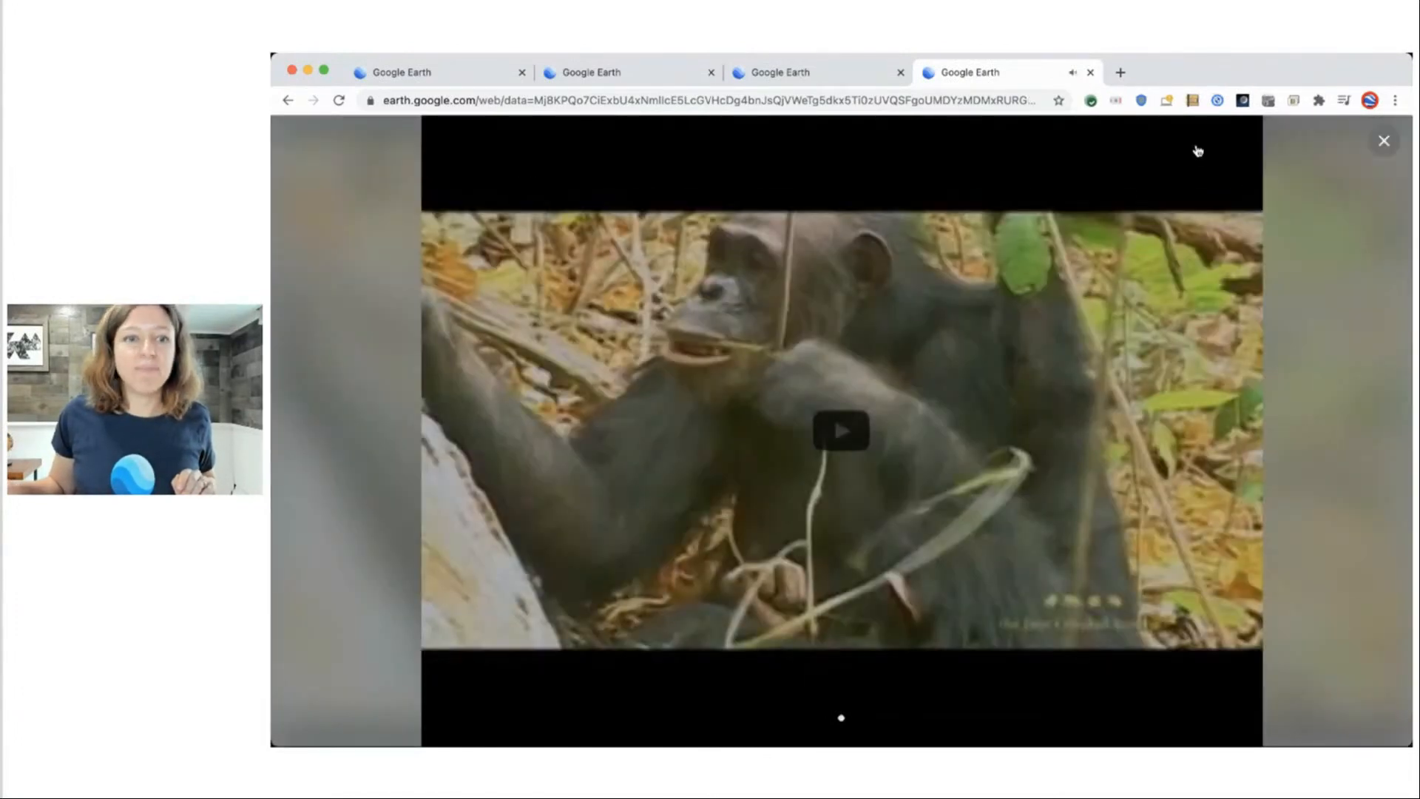
left_click(292, 140)
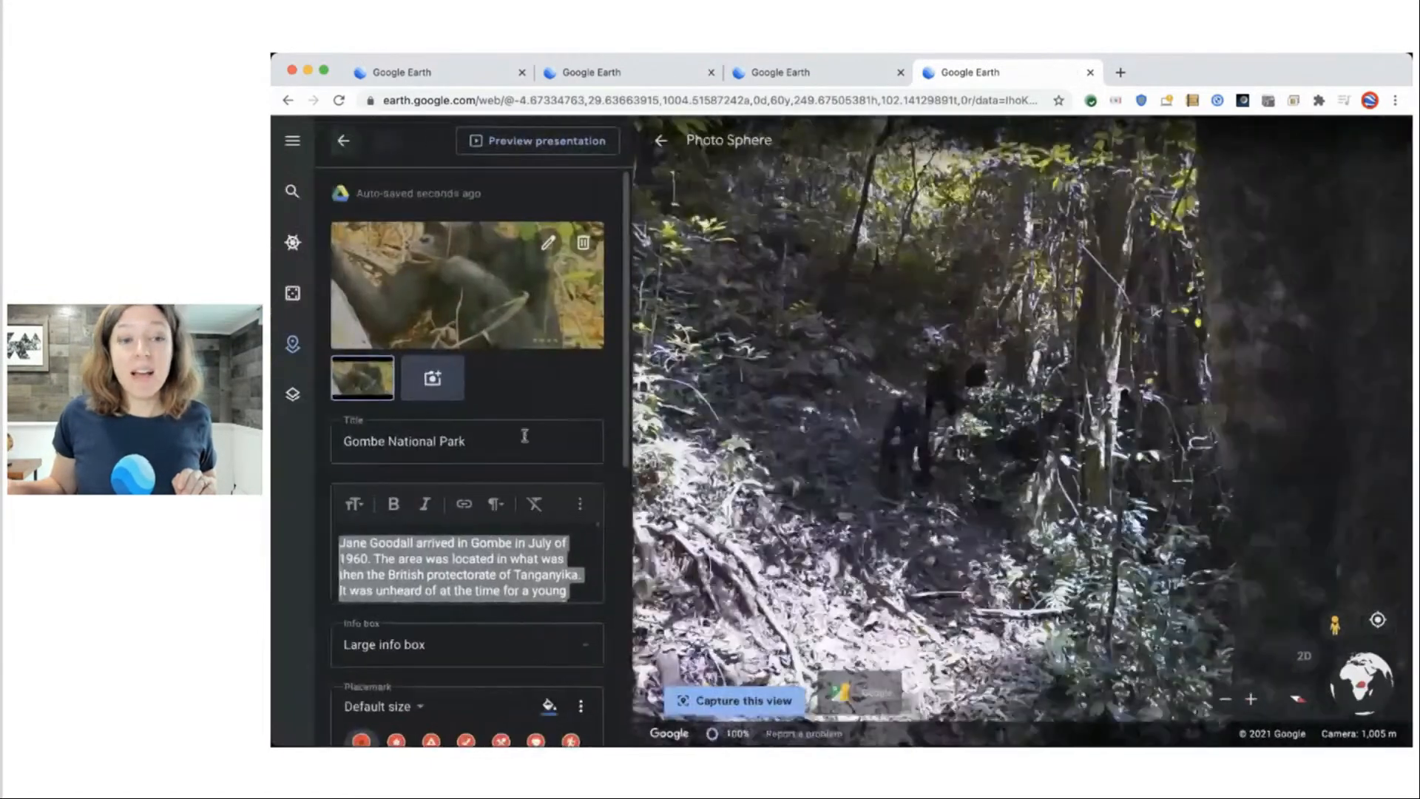
left_click(344, 139)
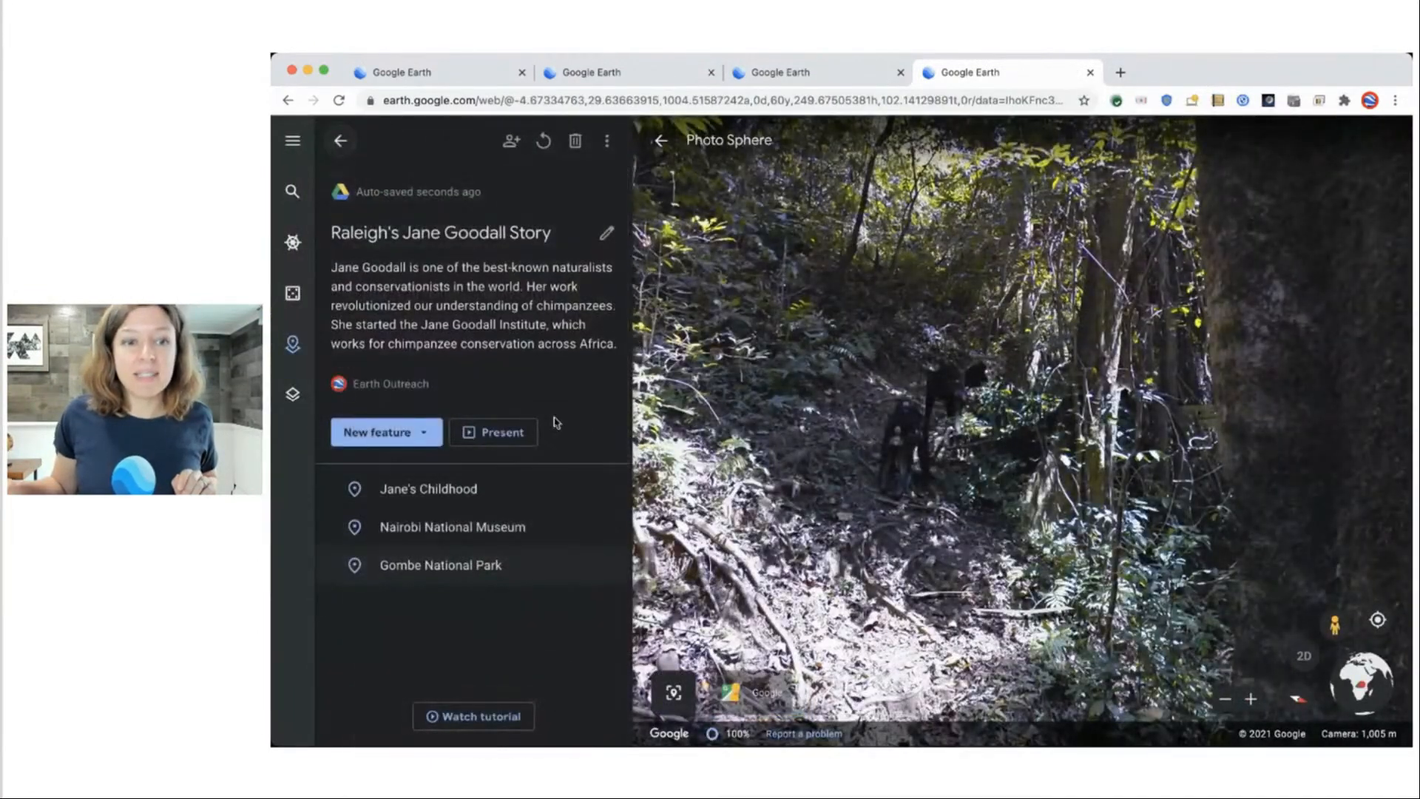
Play the story through the Nairobi and Gombe slides, exit, and show the New feature choices.
left_click(481, 432)
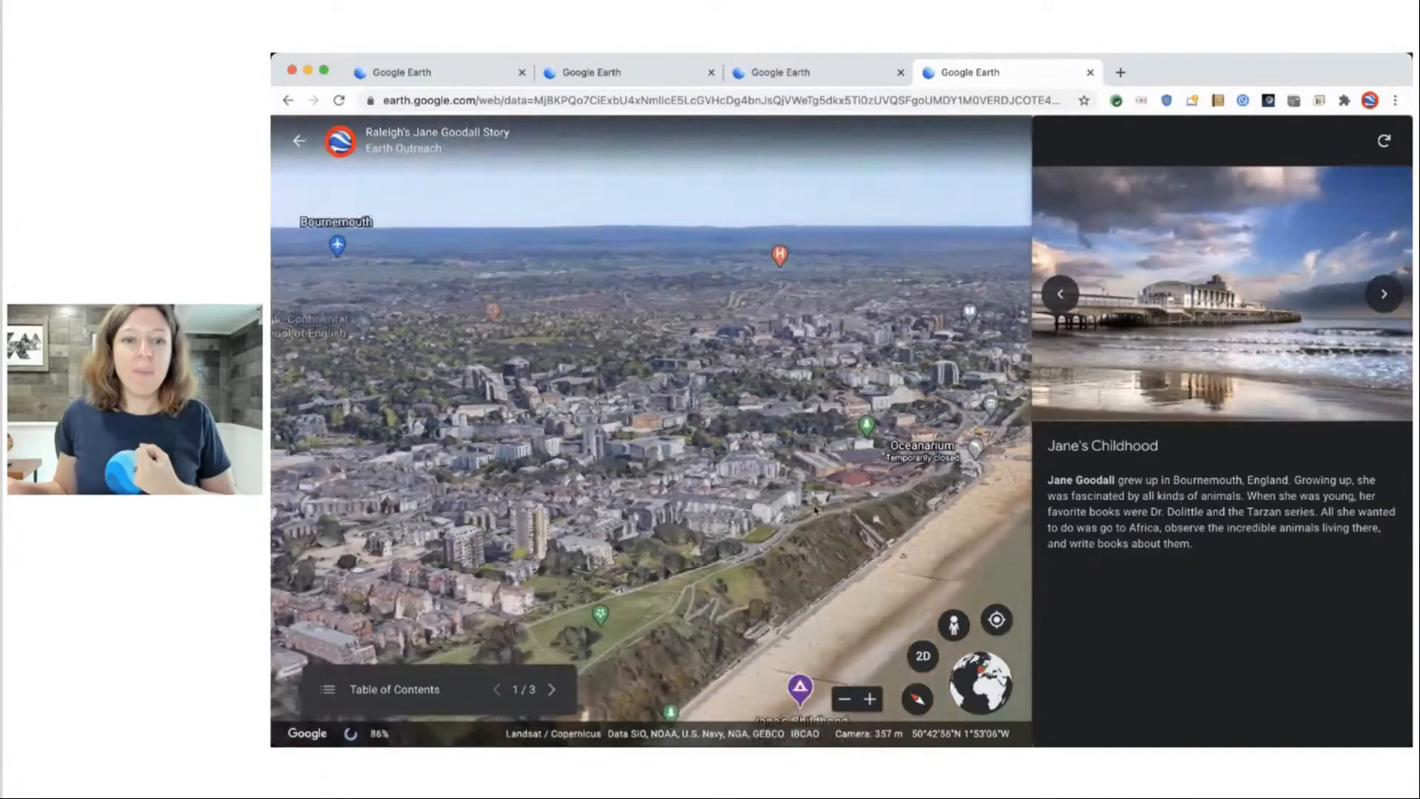
left_click(549, 690)
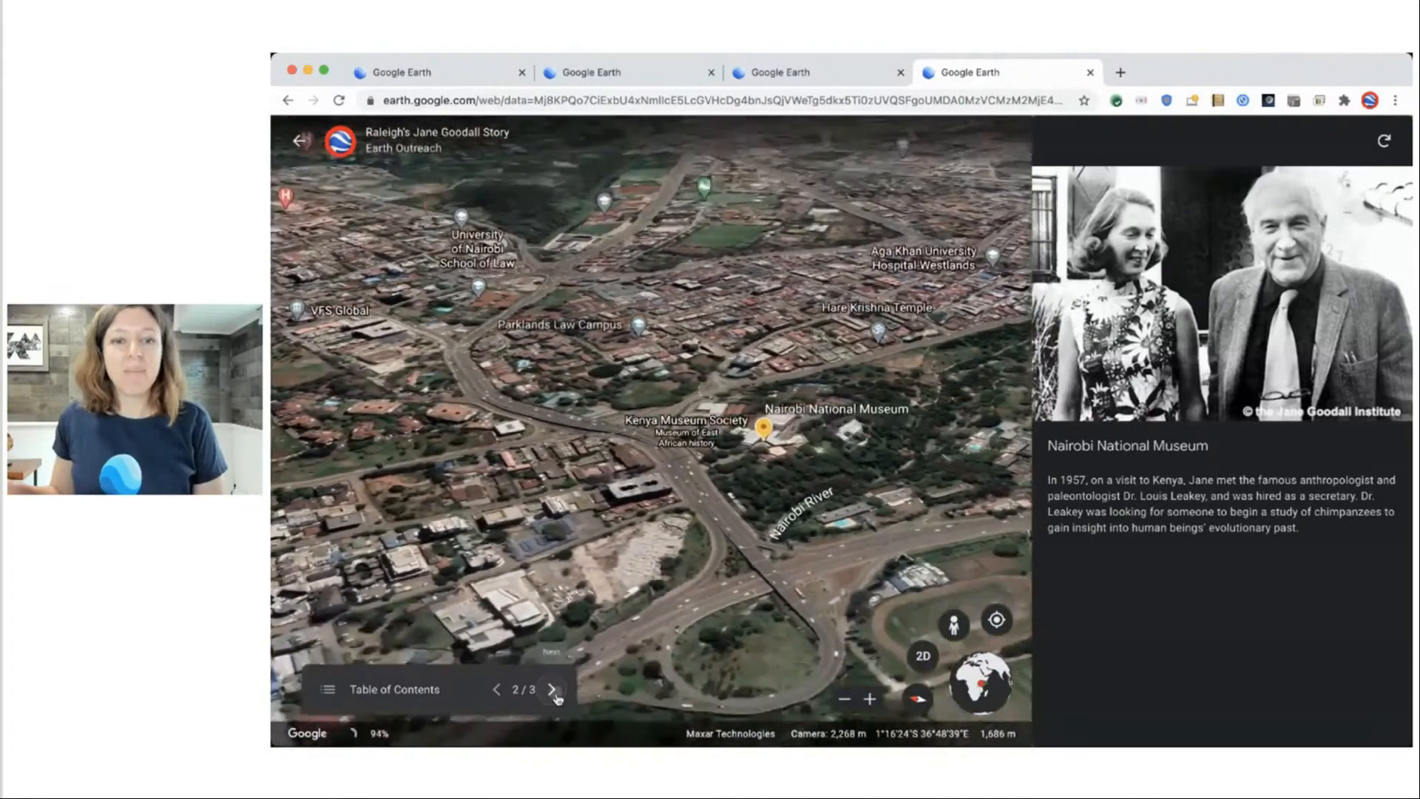
left_click(552, 690)
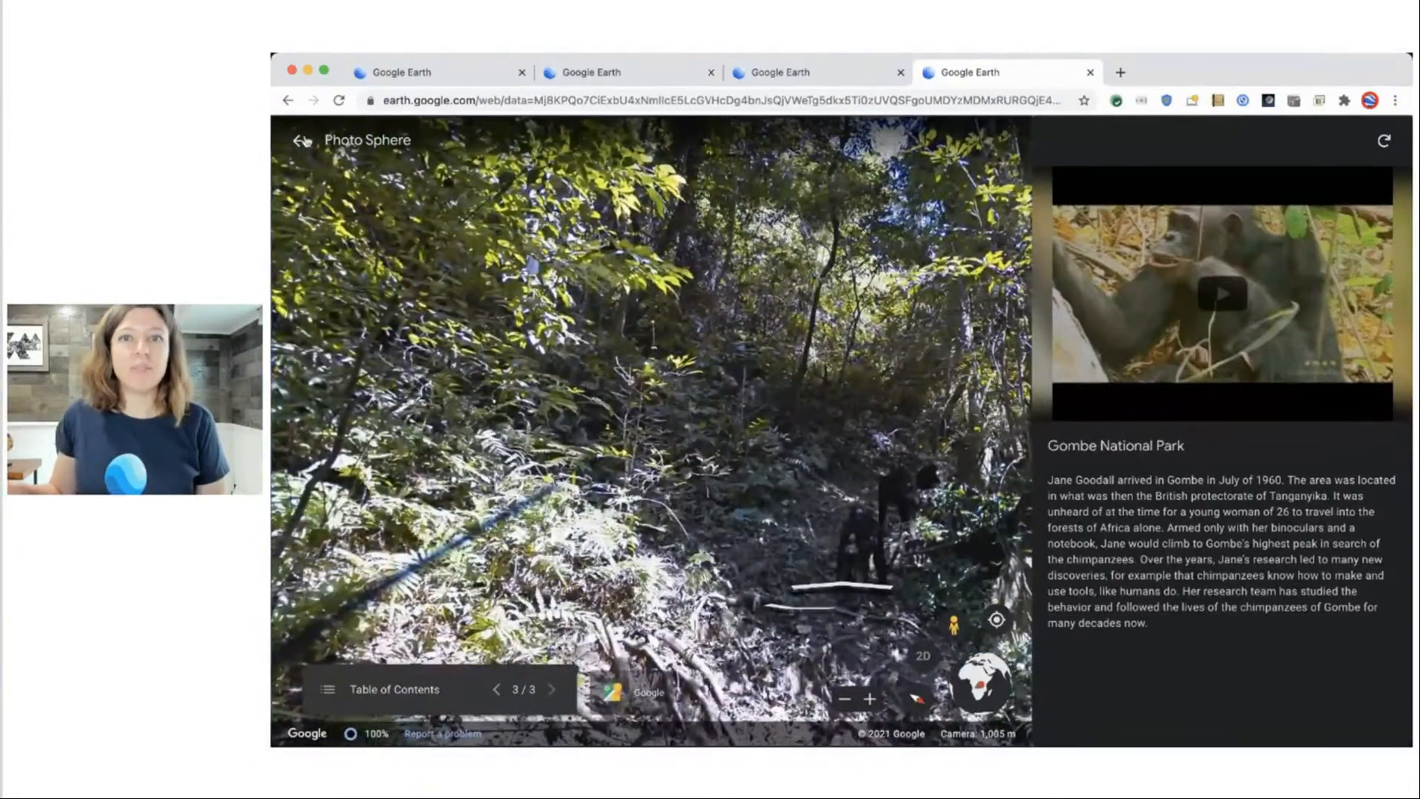
left_click(302, 141)
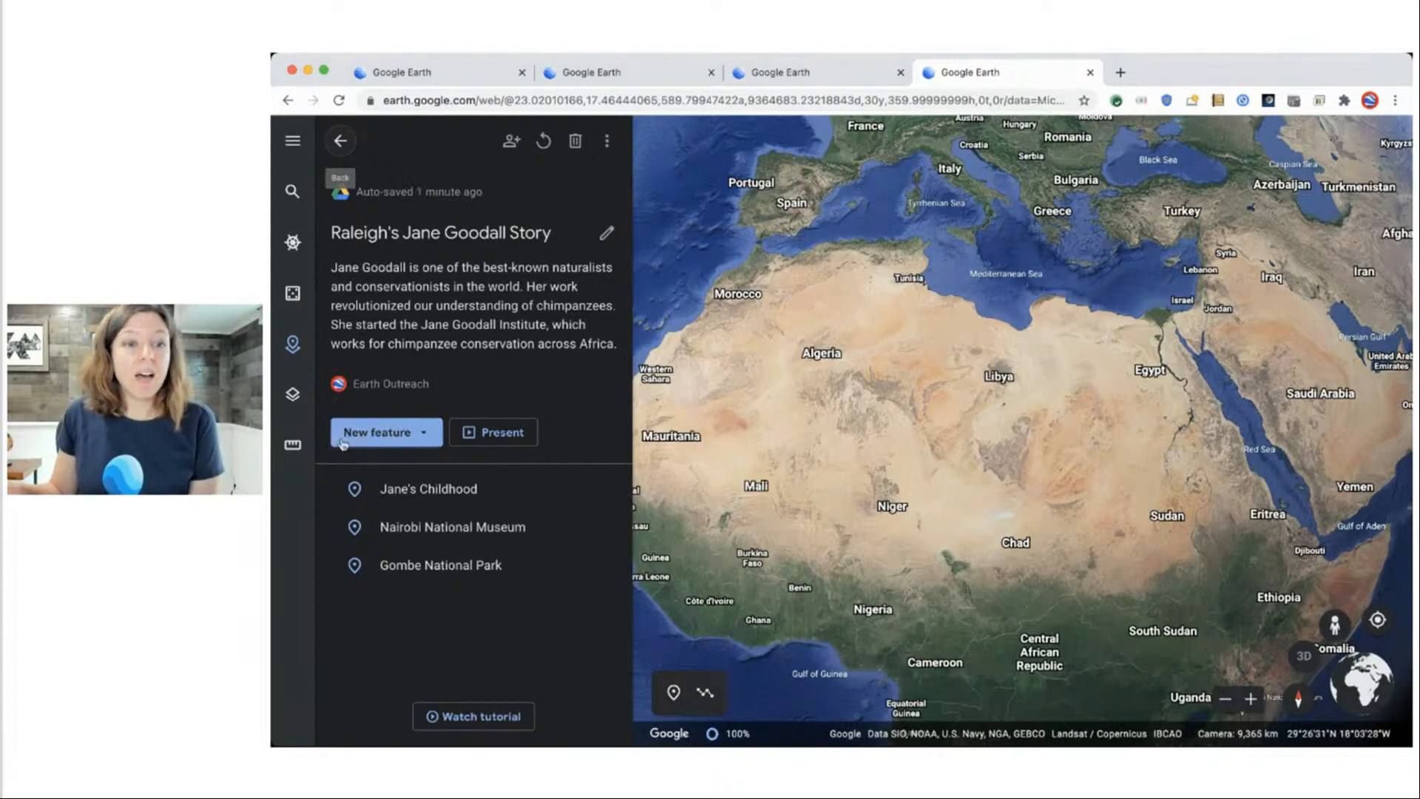
left_click(398, 434)
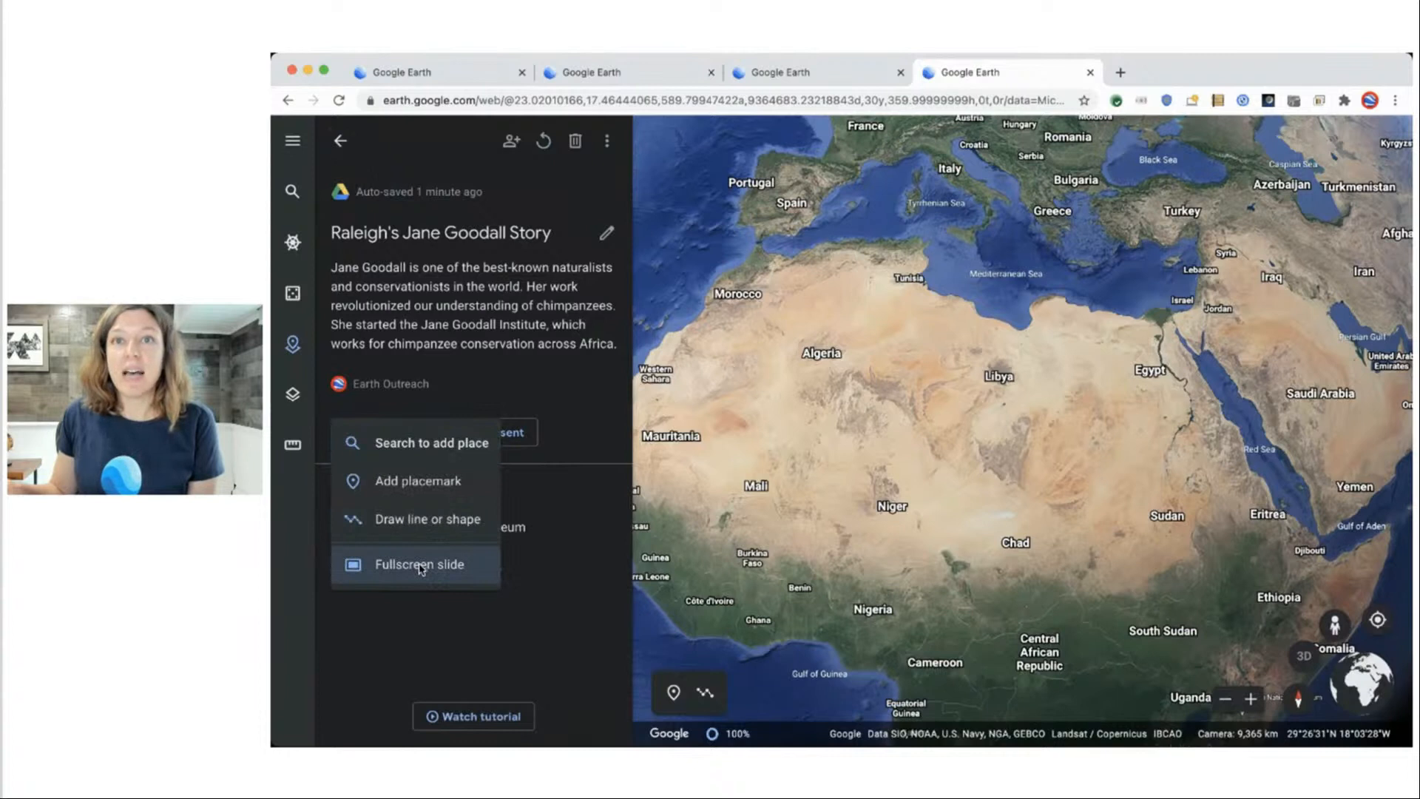
Add a fullscreen slide titled 'Jane Goodall's Journey to Gombe'.
left_click(419, 566)
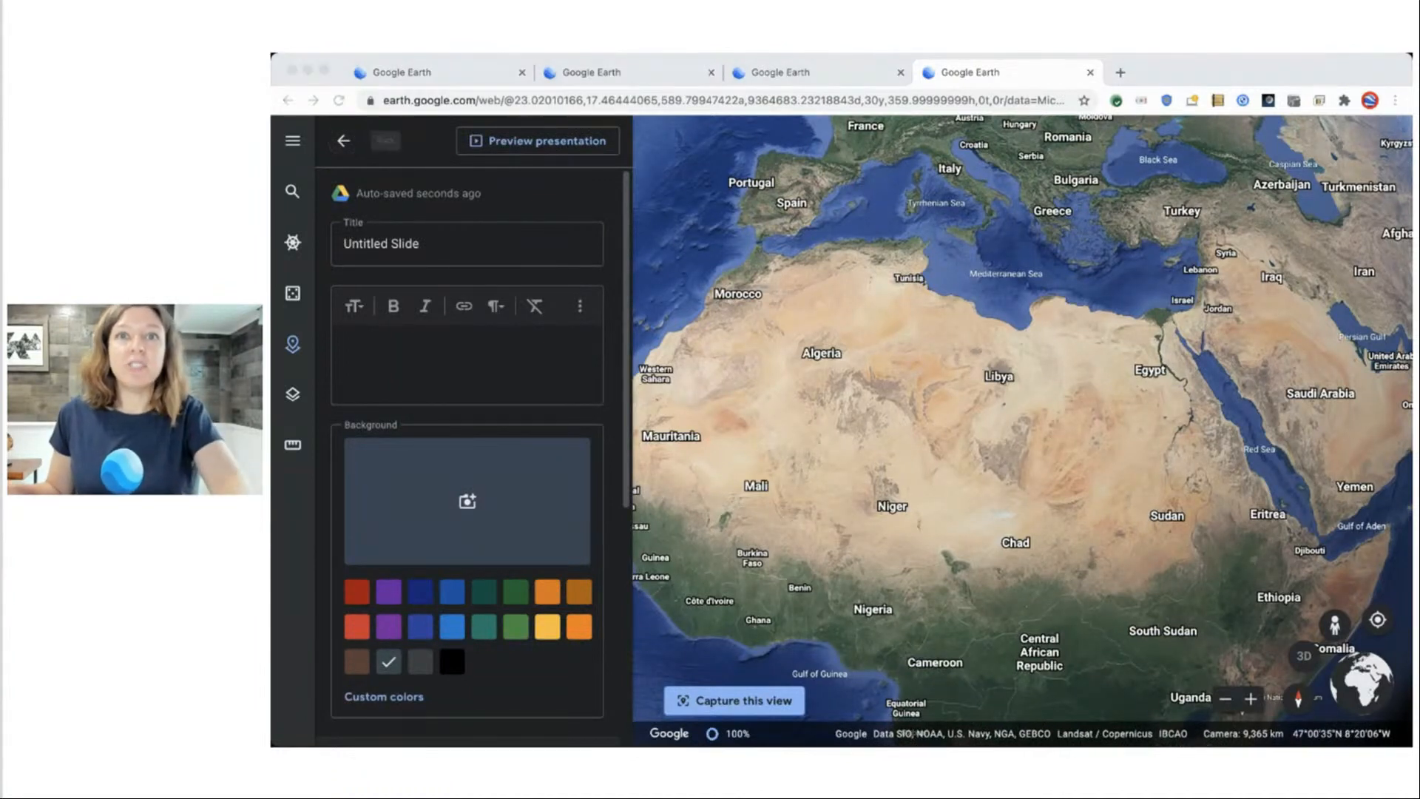
left_click(415, 242)
triple_click(415, 241)
type("Jane Goodall's Journey to Gombe")
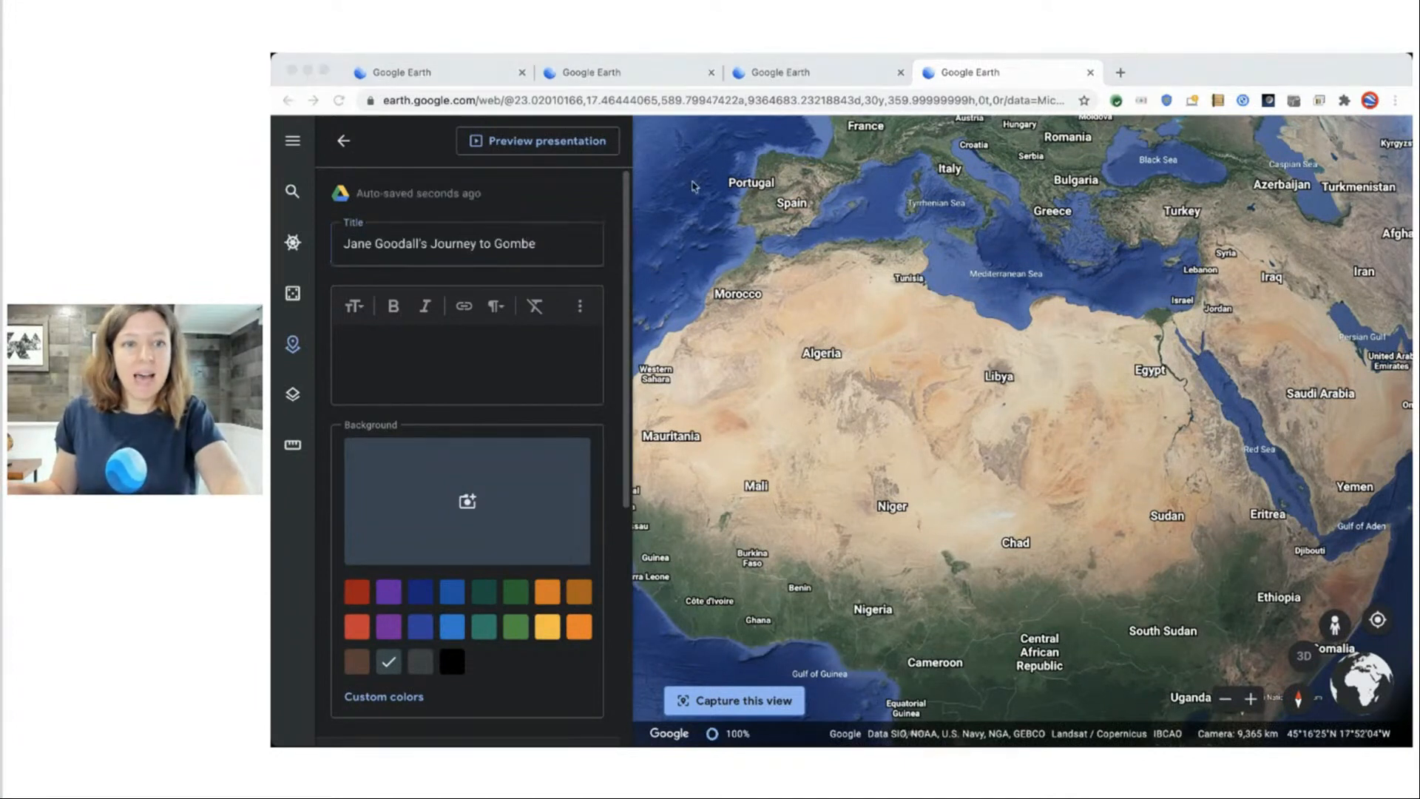
Paste the Gombe chimpanzee research description, clear its formatting, and preview the slide.
left_click(396, 364)
type("This is the story of Jane Goodall and her groundbreaking research with chimpanzees in Gombe National Park.")
key("super+a")
left_click(535, 306)
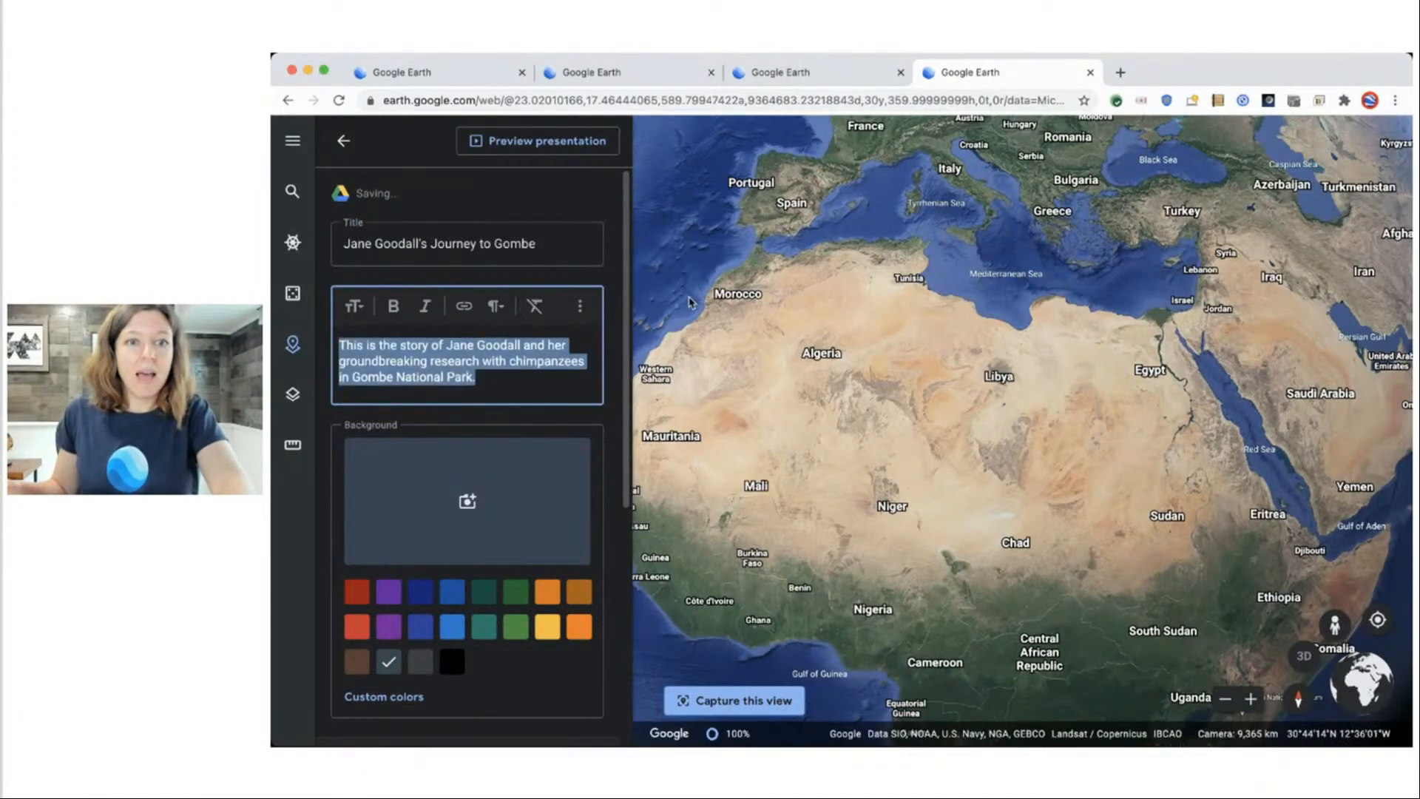
left_click(552, 139)
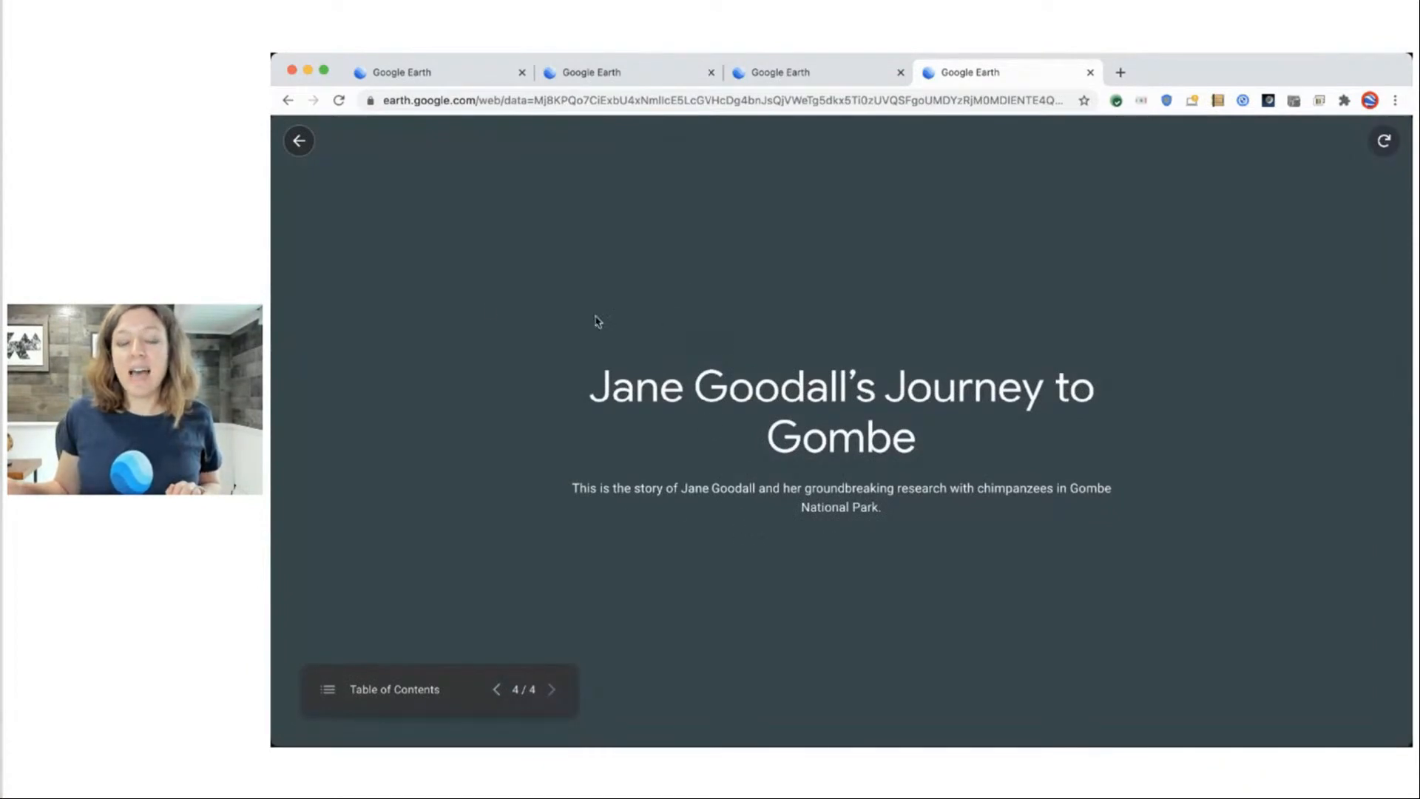
left_click(299, 141)
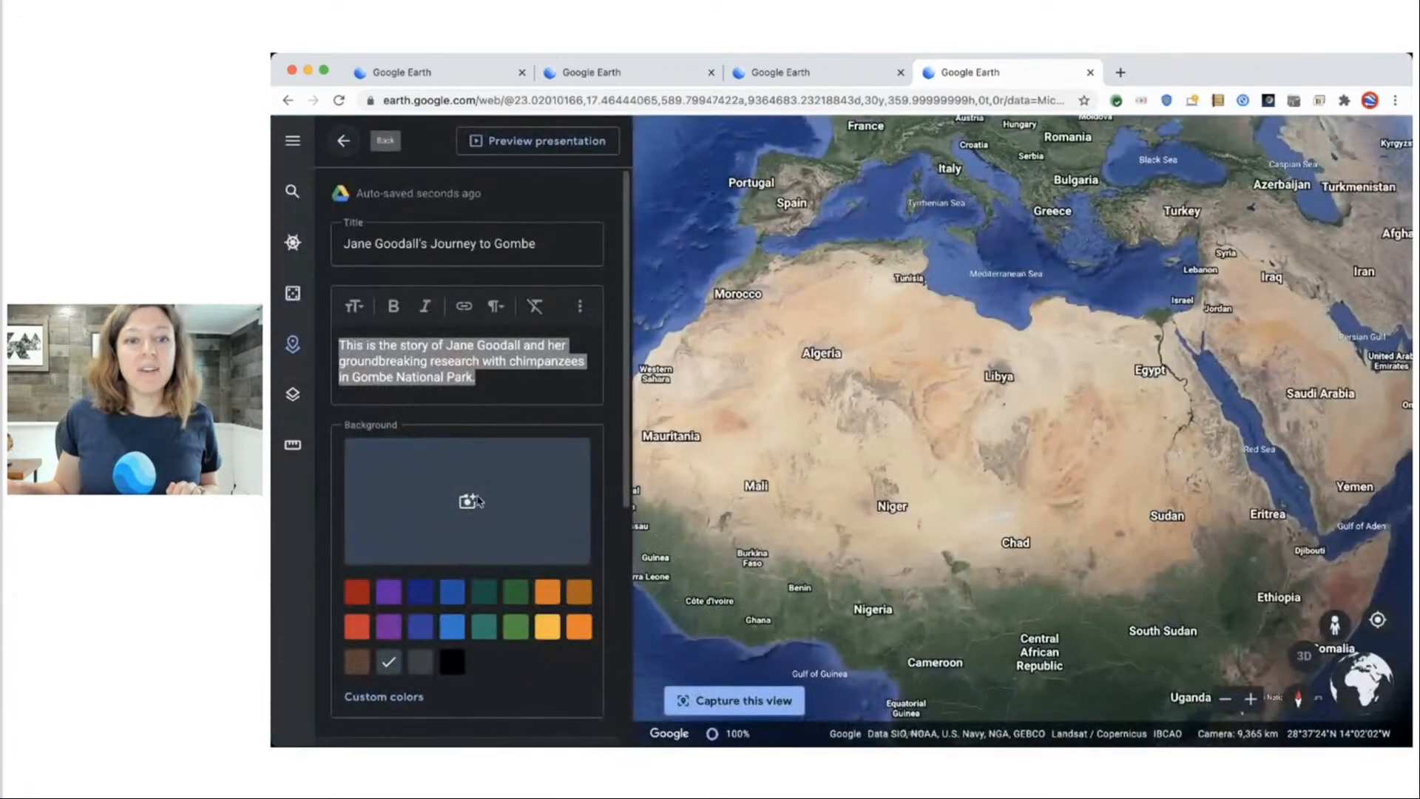
Set a black-and-white binoculars photo as the title slide background, preview it, and return to the overview.
left_click(467, 500)
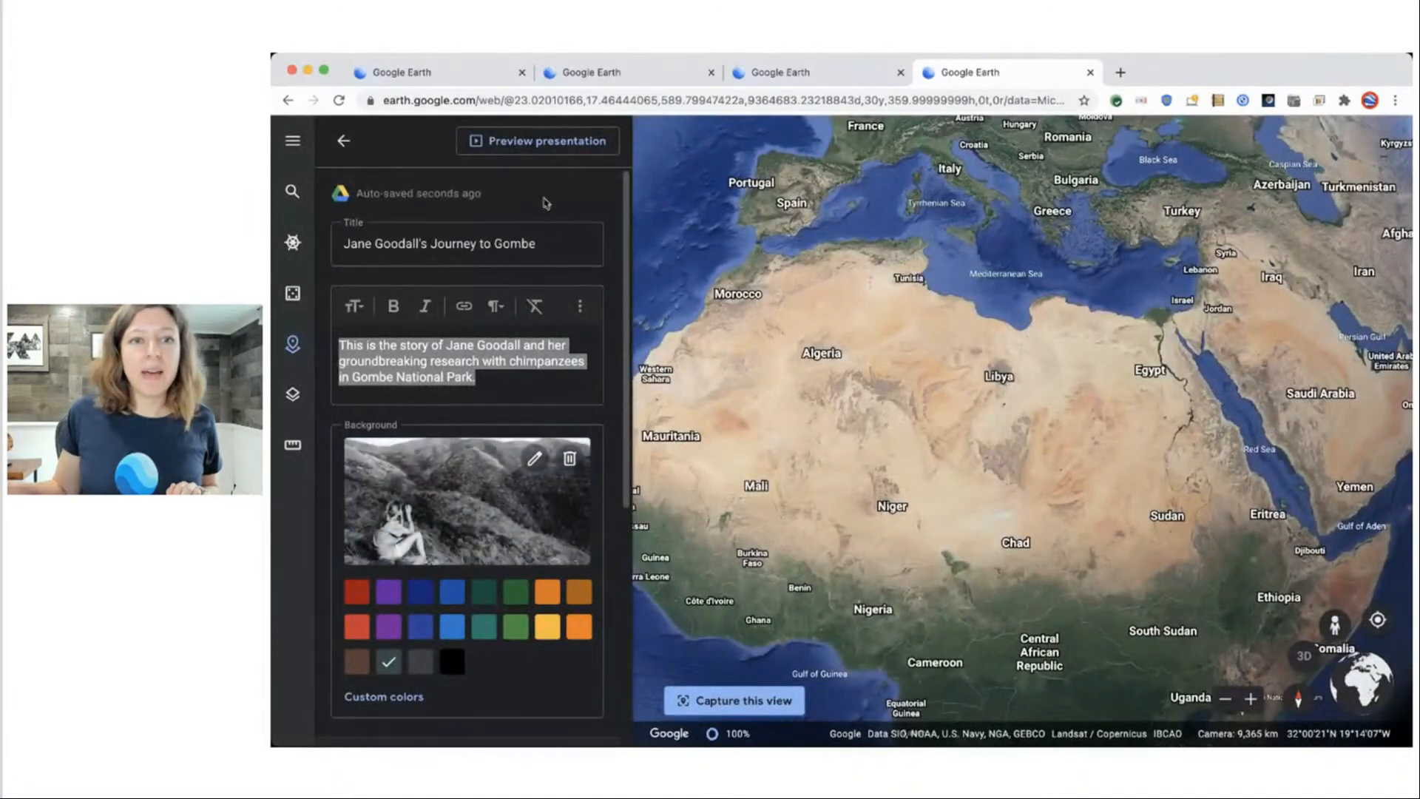
left_click(528, 142)
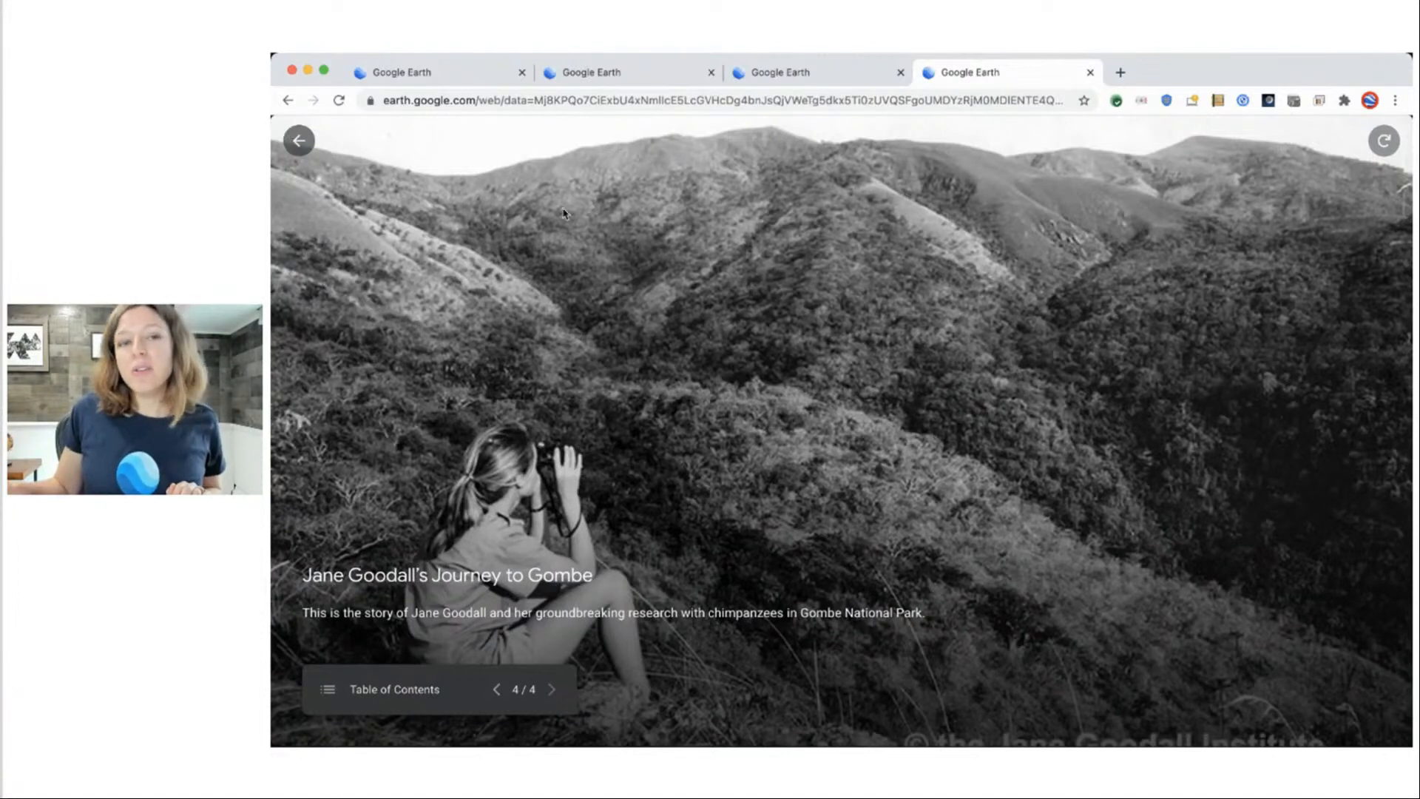
left_click(300, 141)
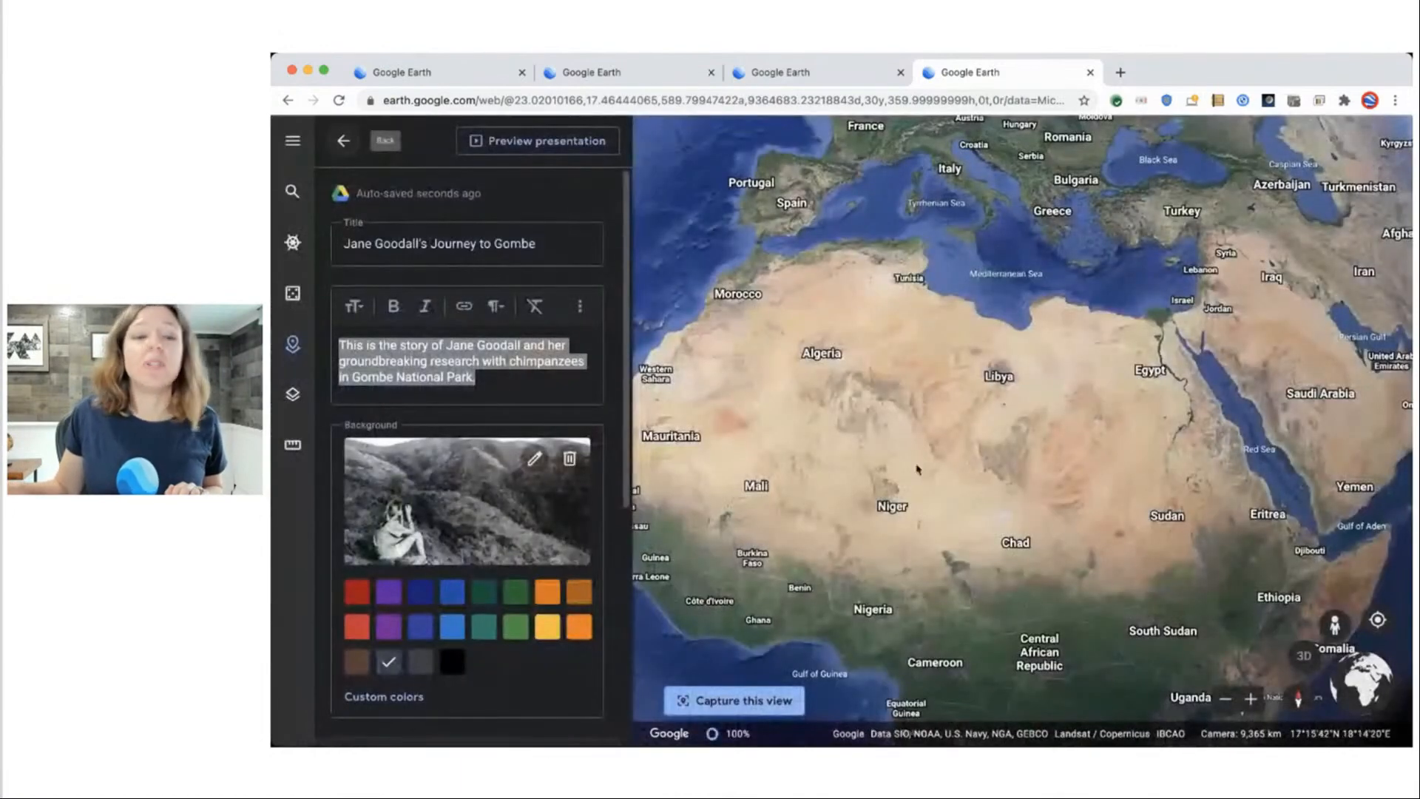
left_click(357, 143)
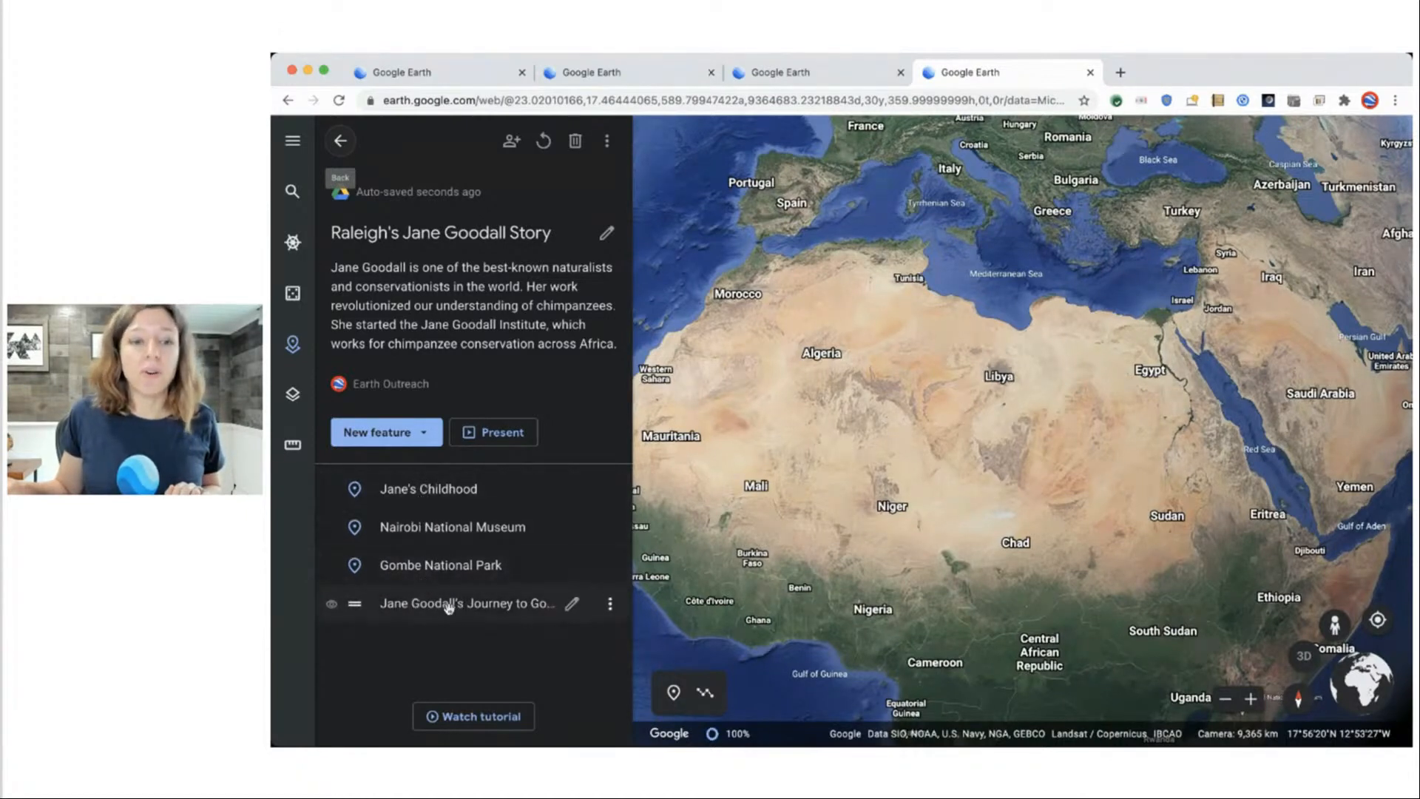
Move 'Jane Goodall's Journey to Gombe' above Jane's Childhood so it opens the story.
left_click_drag(448, 603, 448, 485)
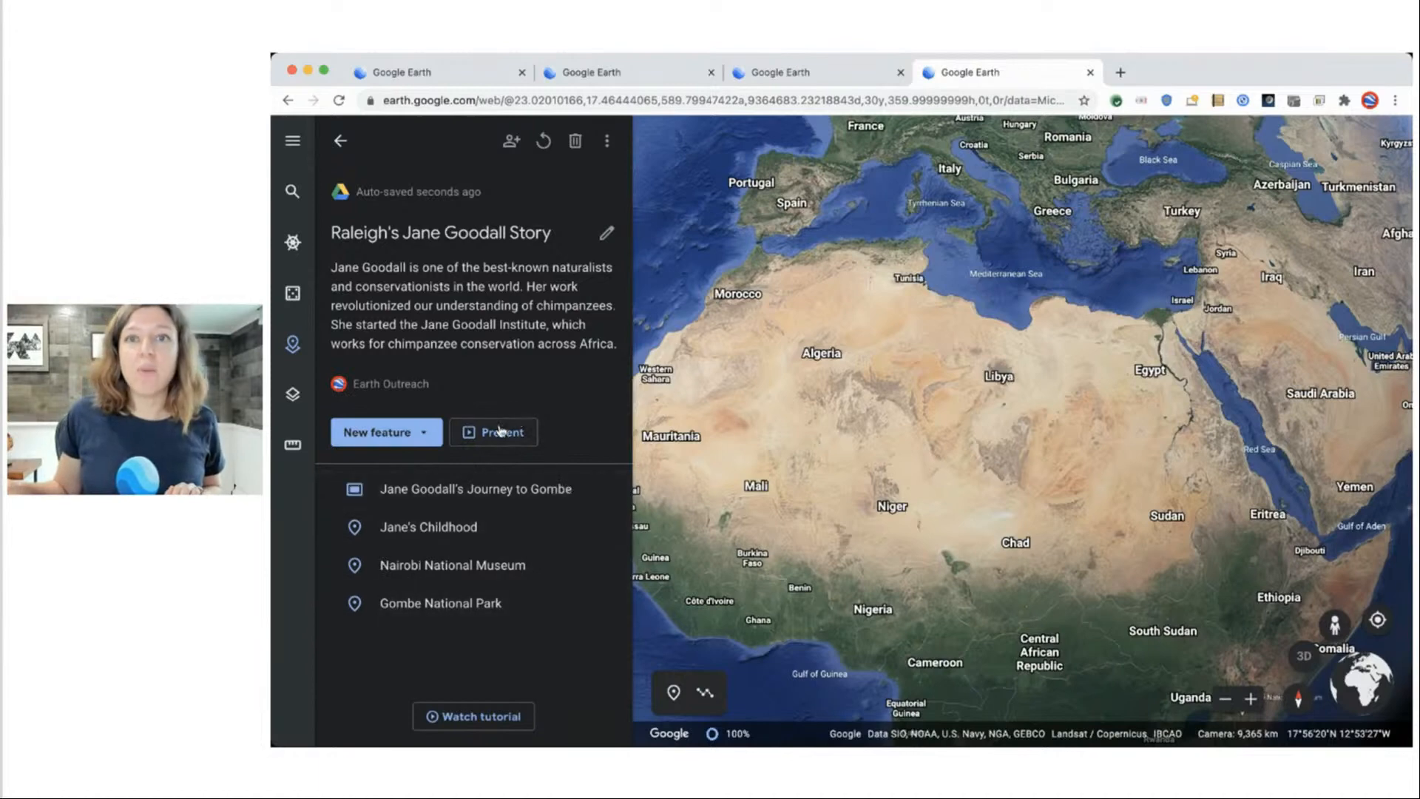
left_click(500, 431)
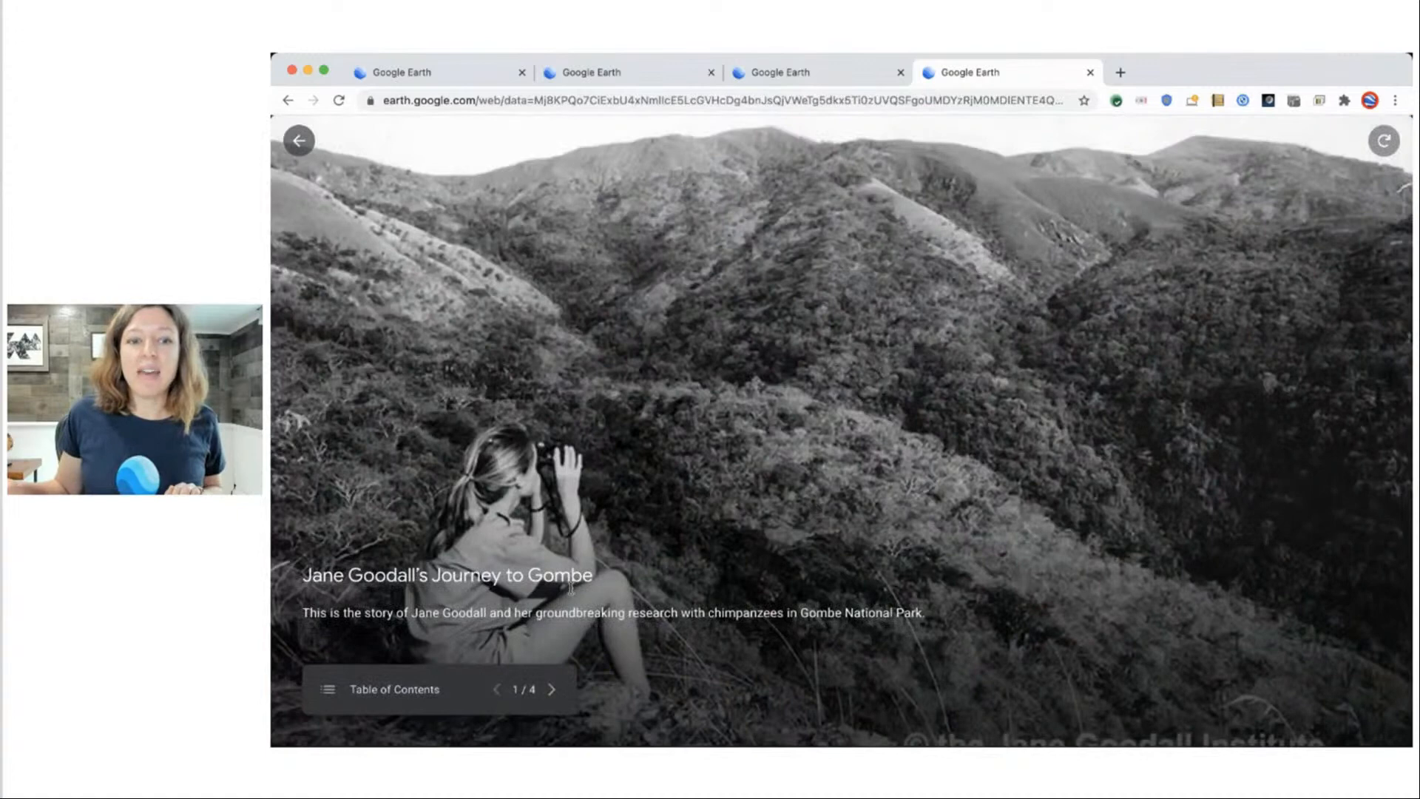
left_click(549, 690)
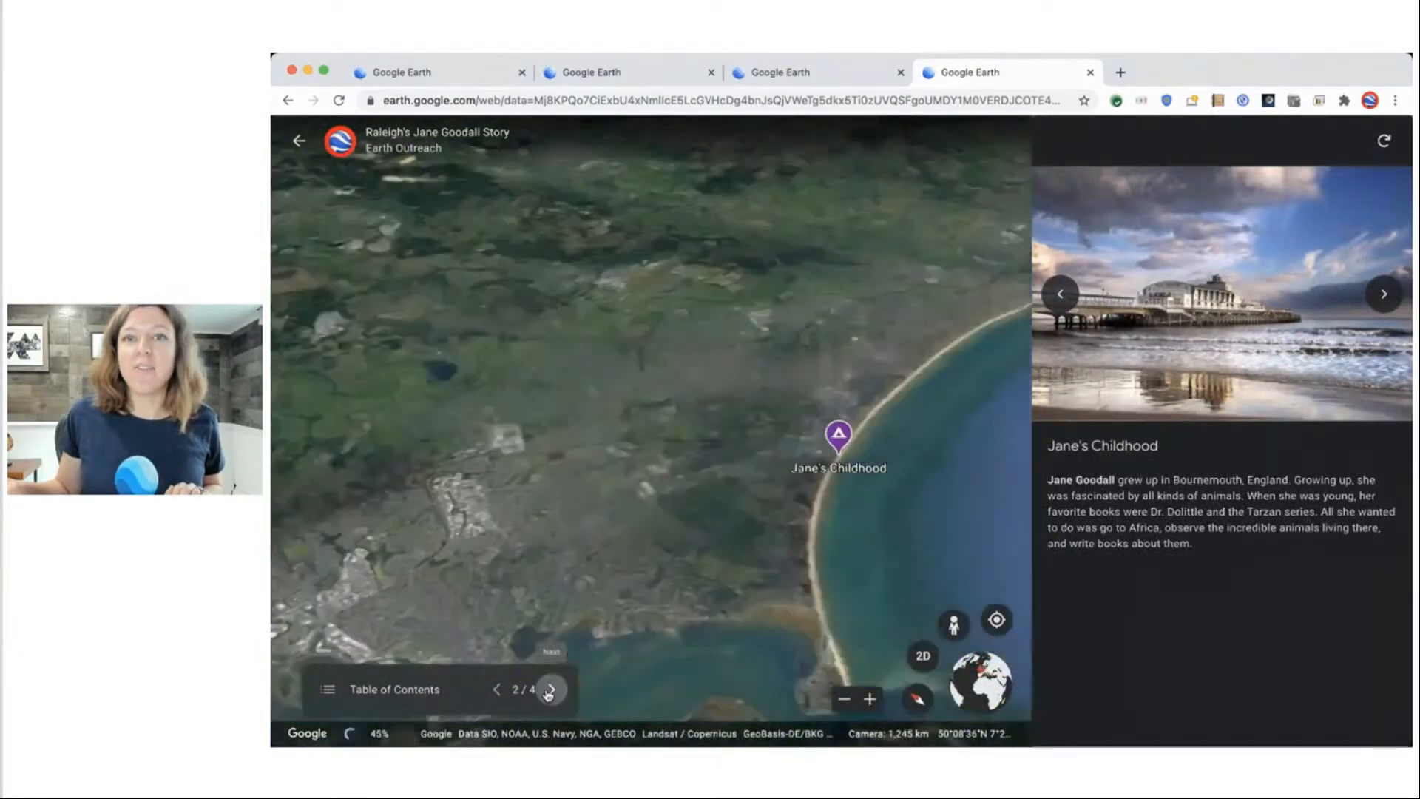
left_click(550, 690)
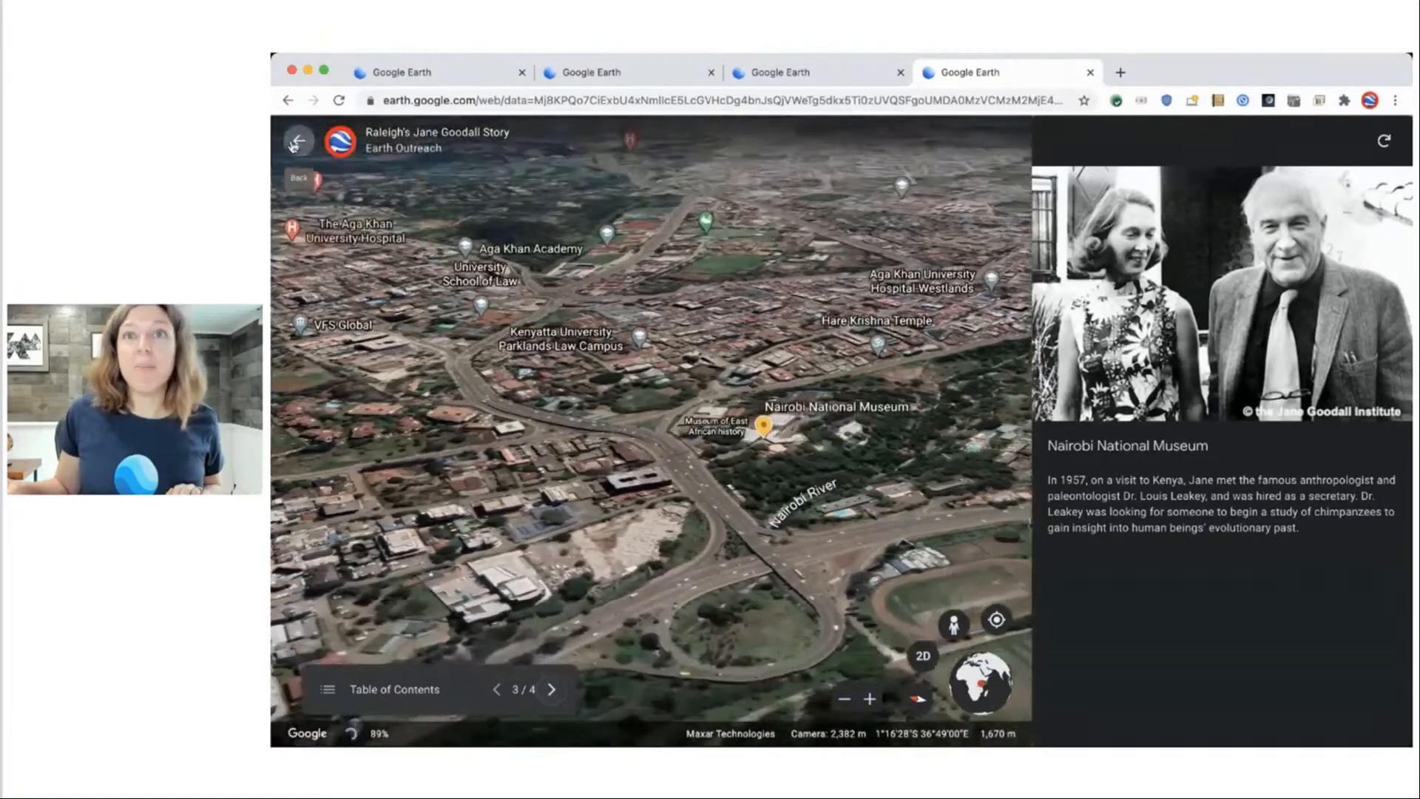
left_click(296, 142)
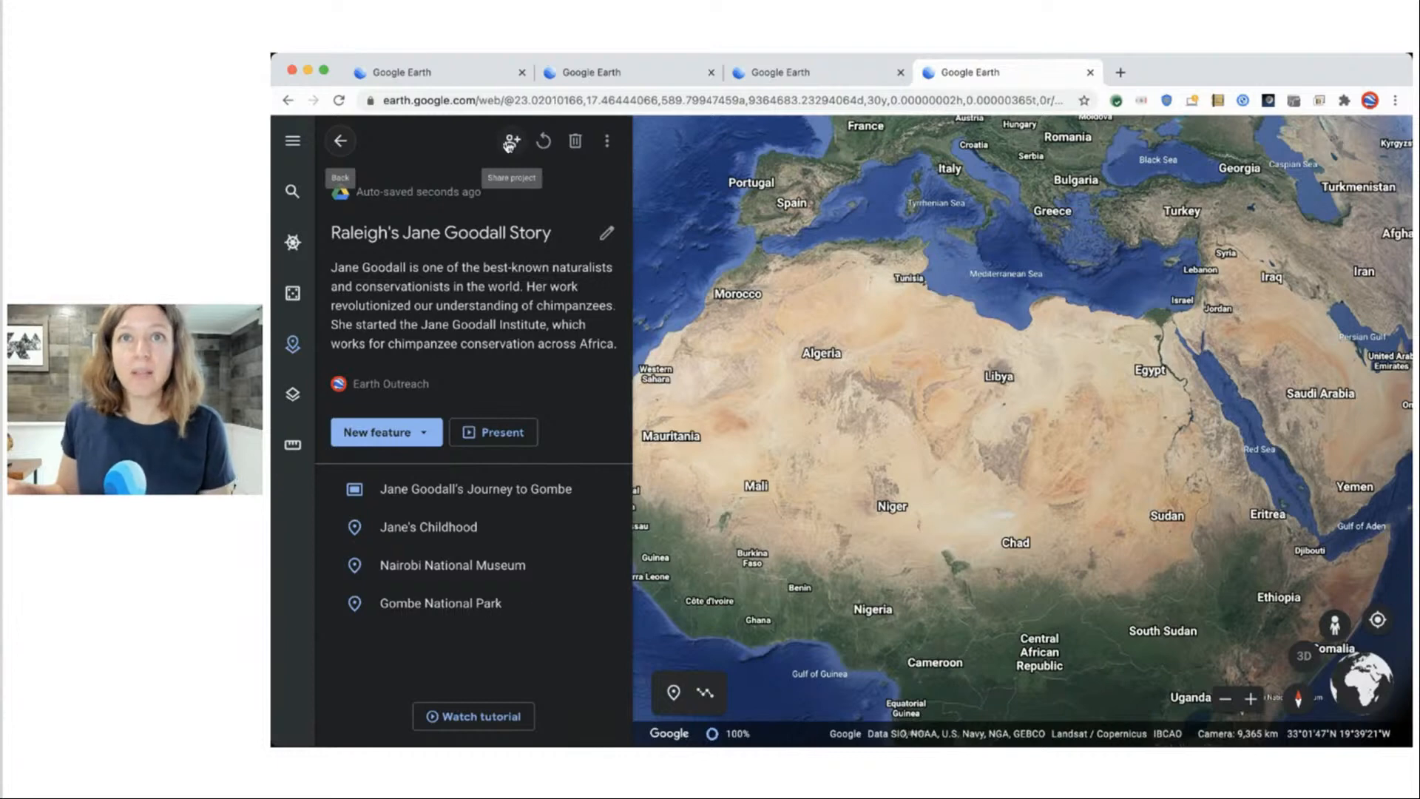
Make the project viewable by anyone with the link and copy the share link.
left_click(510, 143)
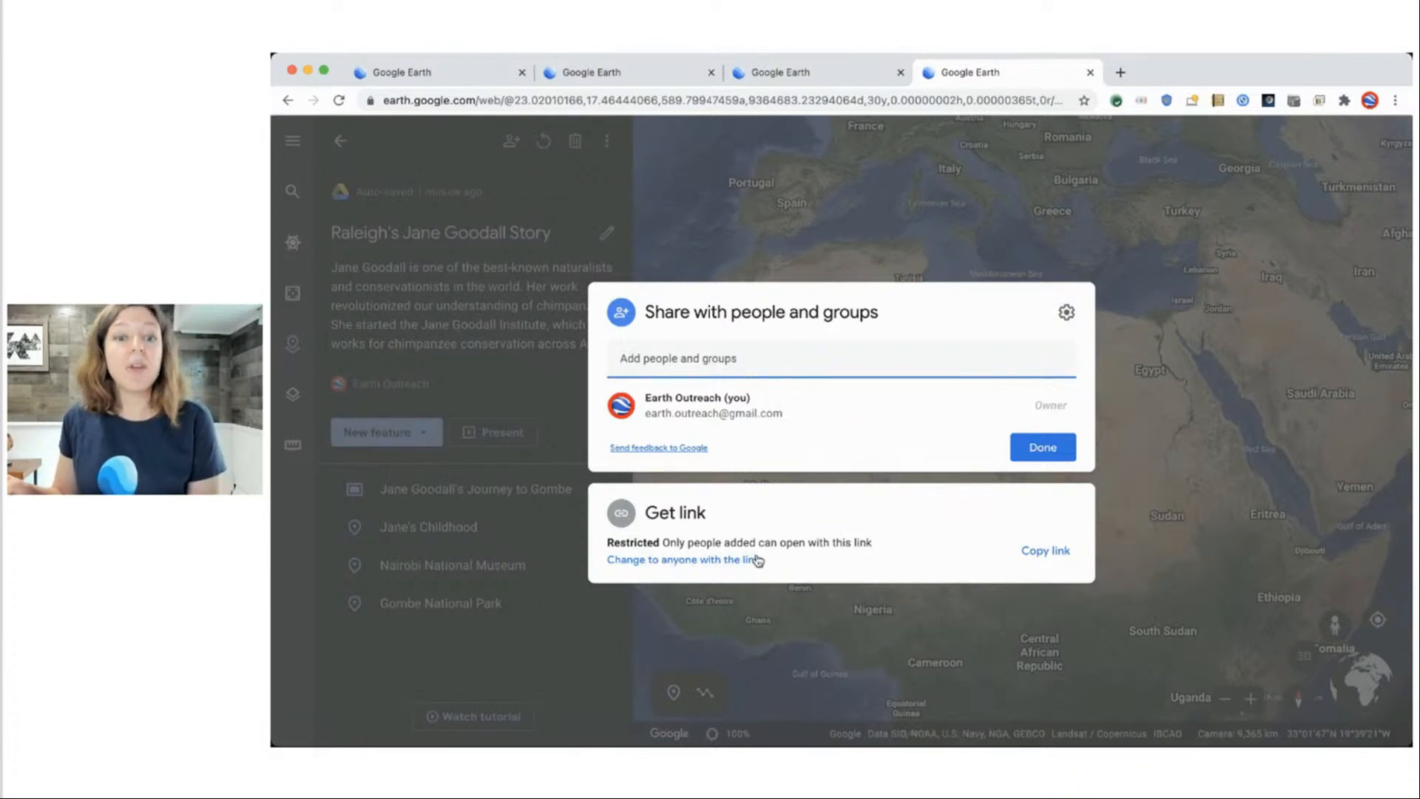
left_click(663, 562)
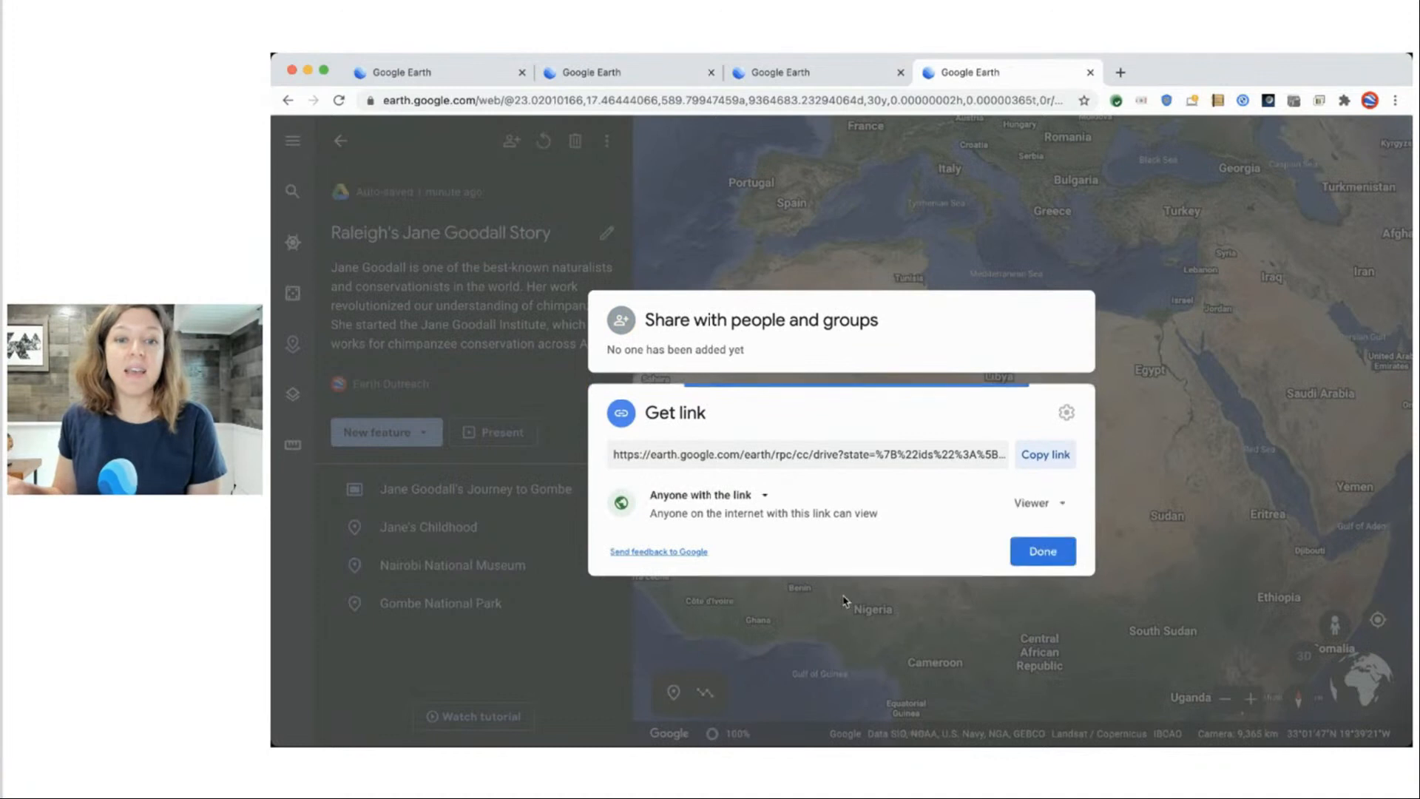
left_click(1056, 456)
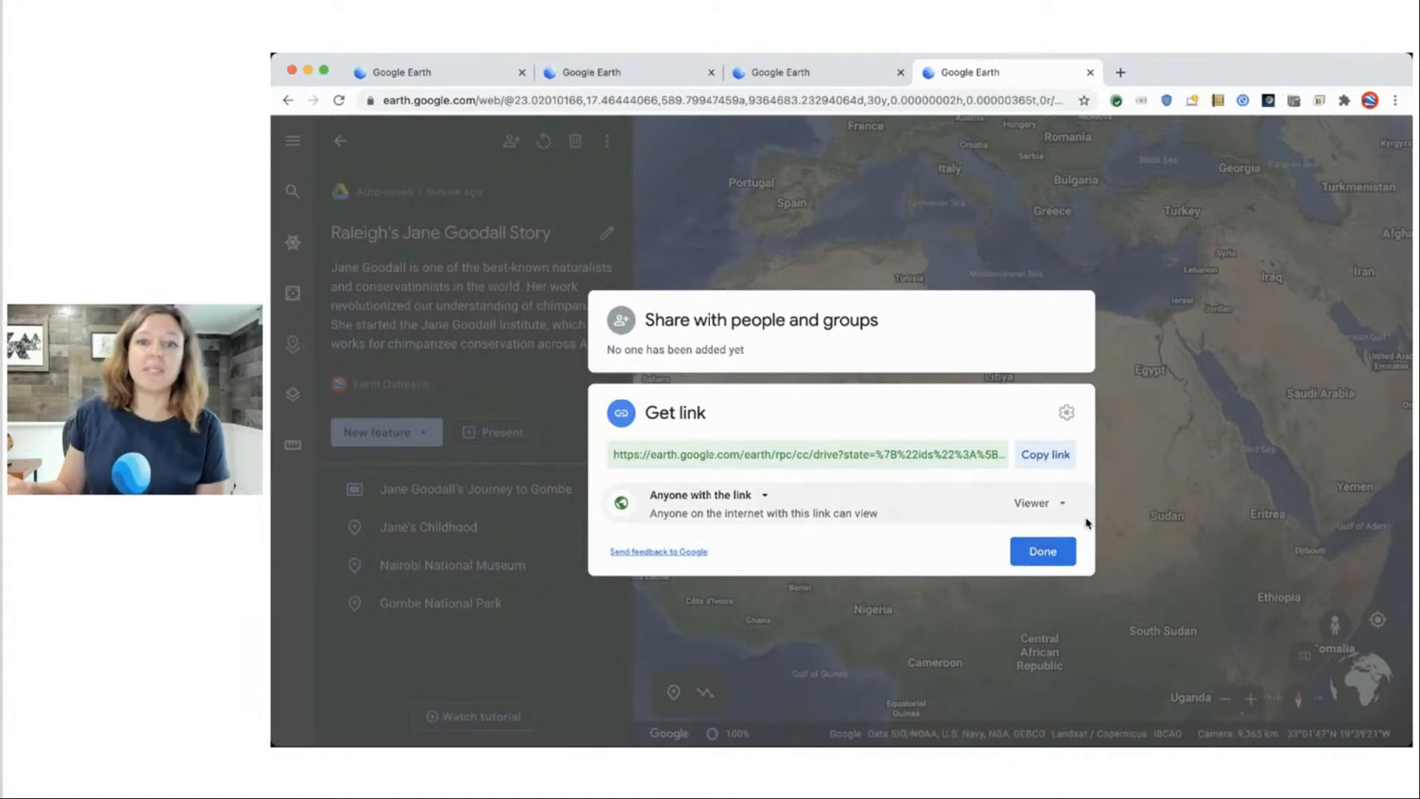
left_click(1043, 552)
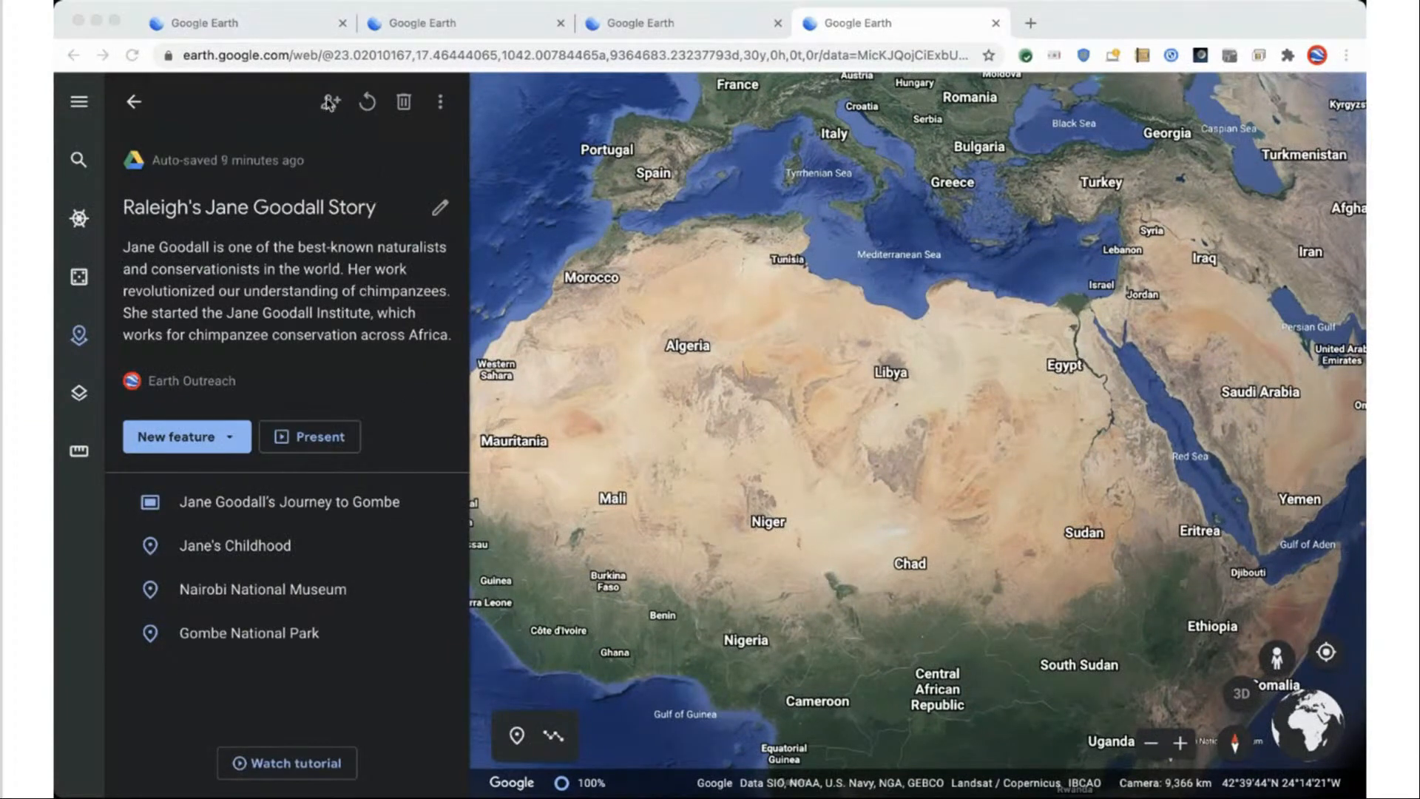
left_click(368, 103)
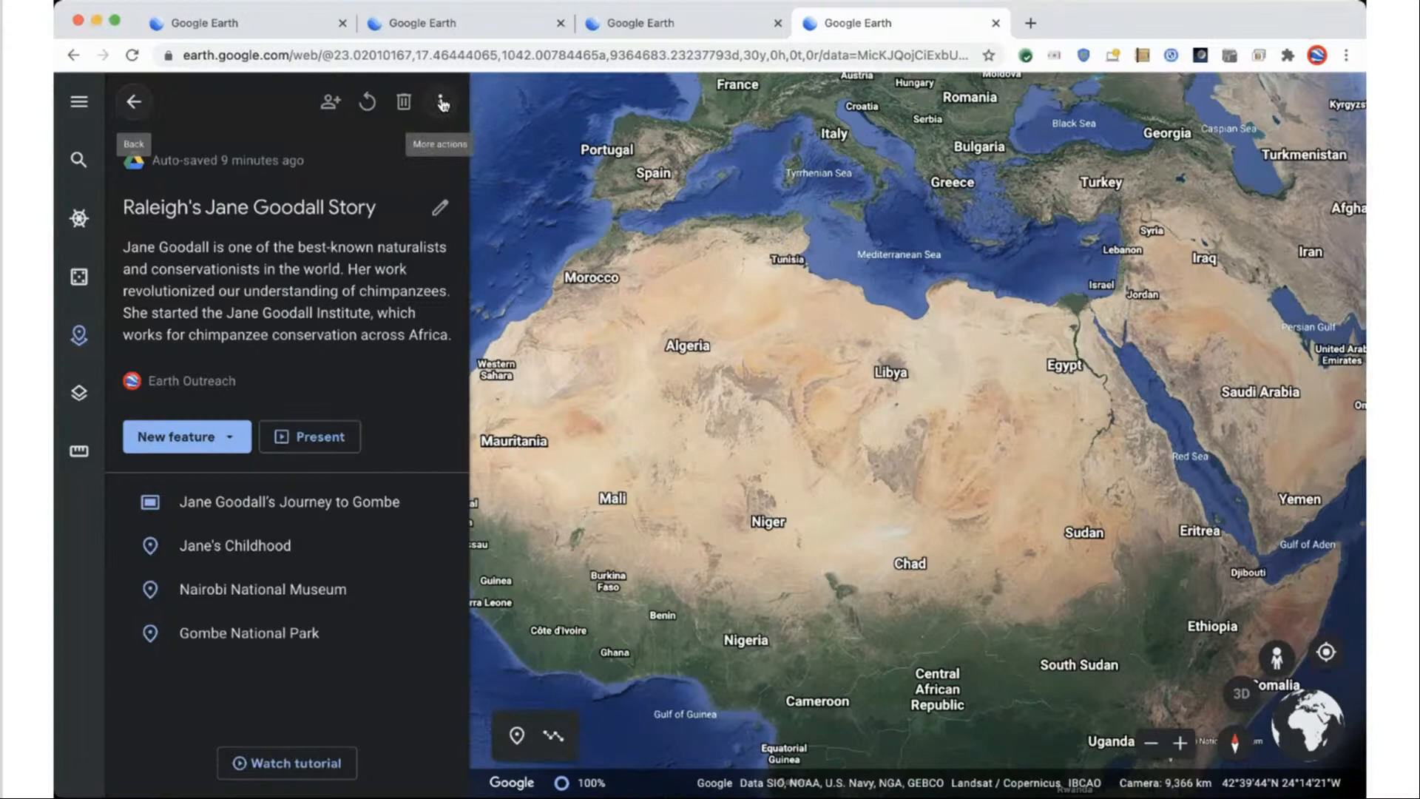
left_click(442, 102)
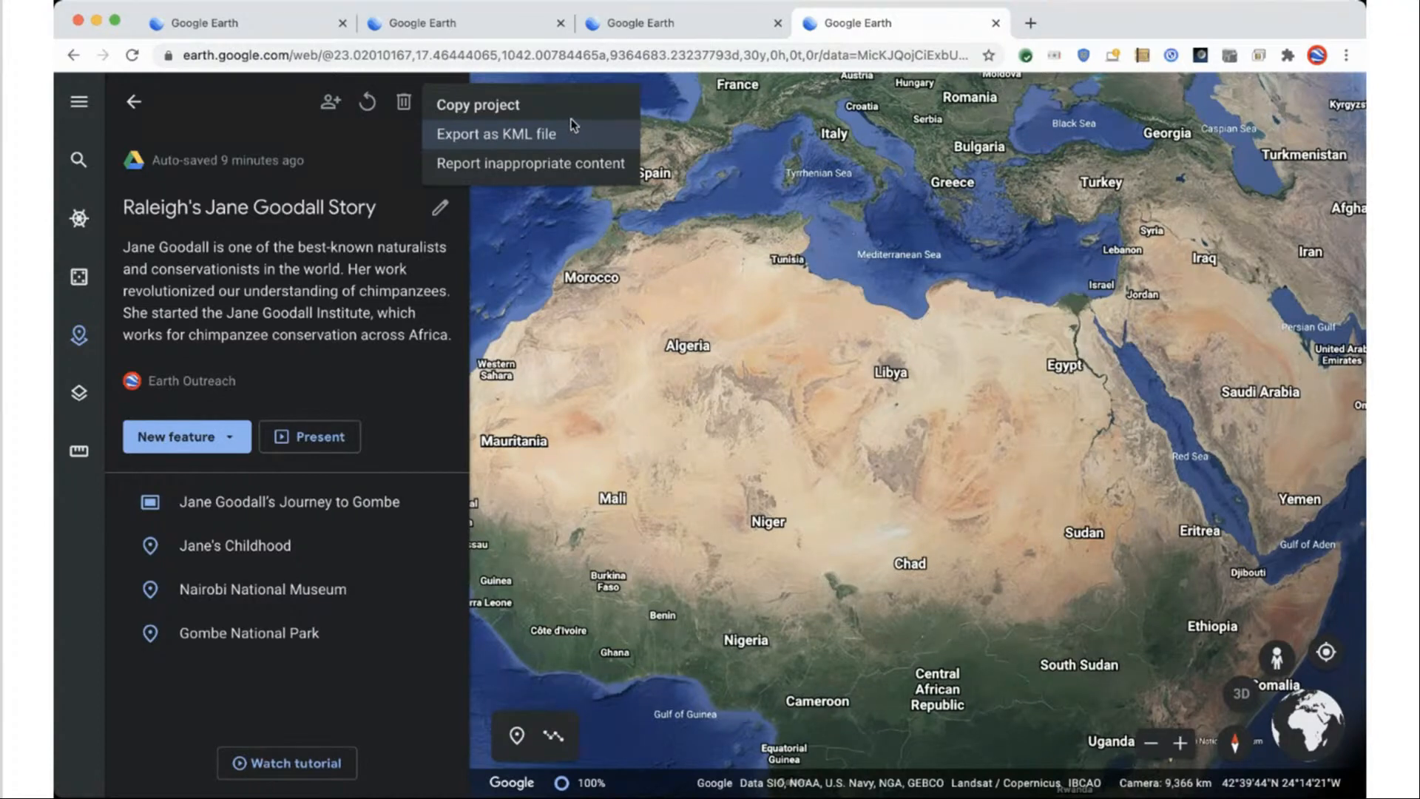
left_click(280, 333)
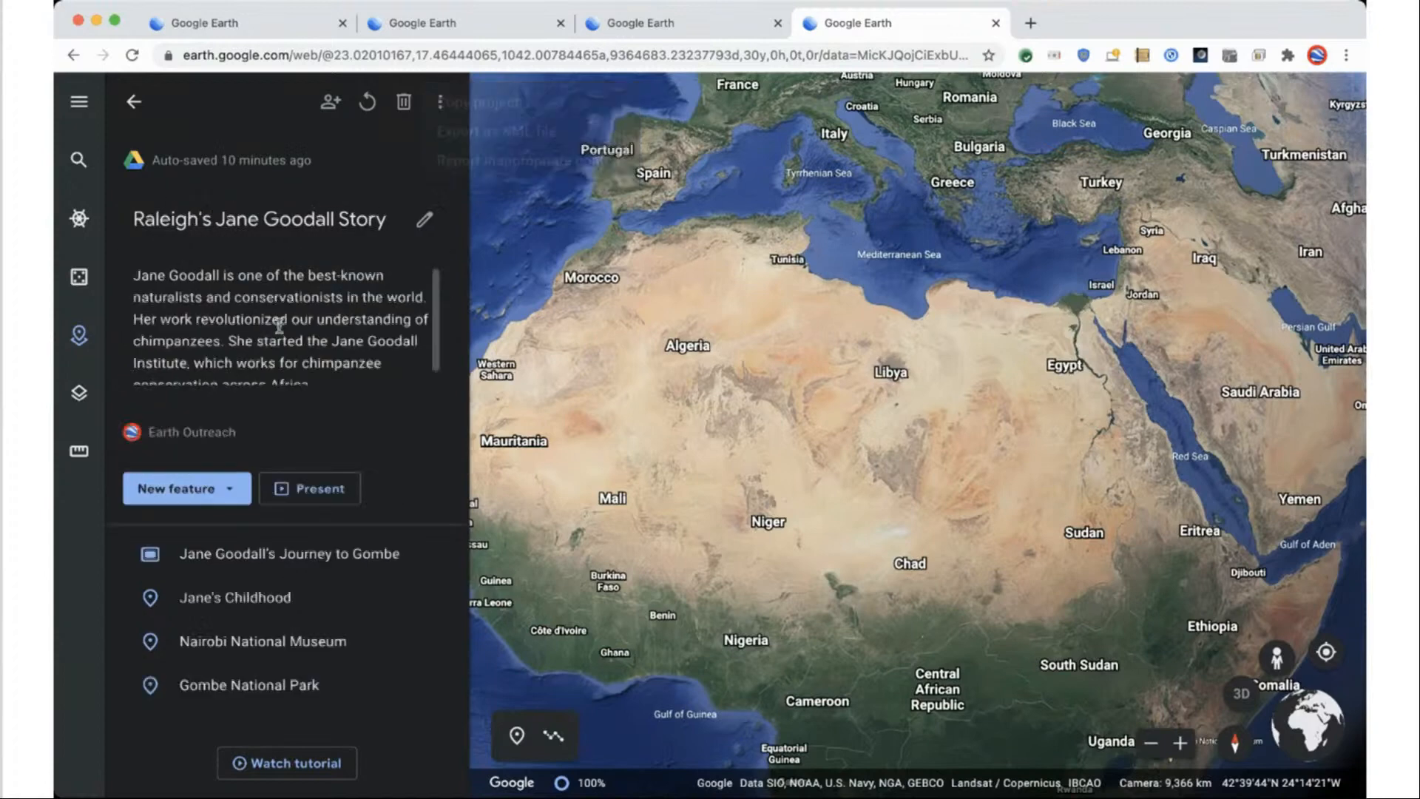
left_click(369, 456)
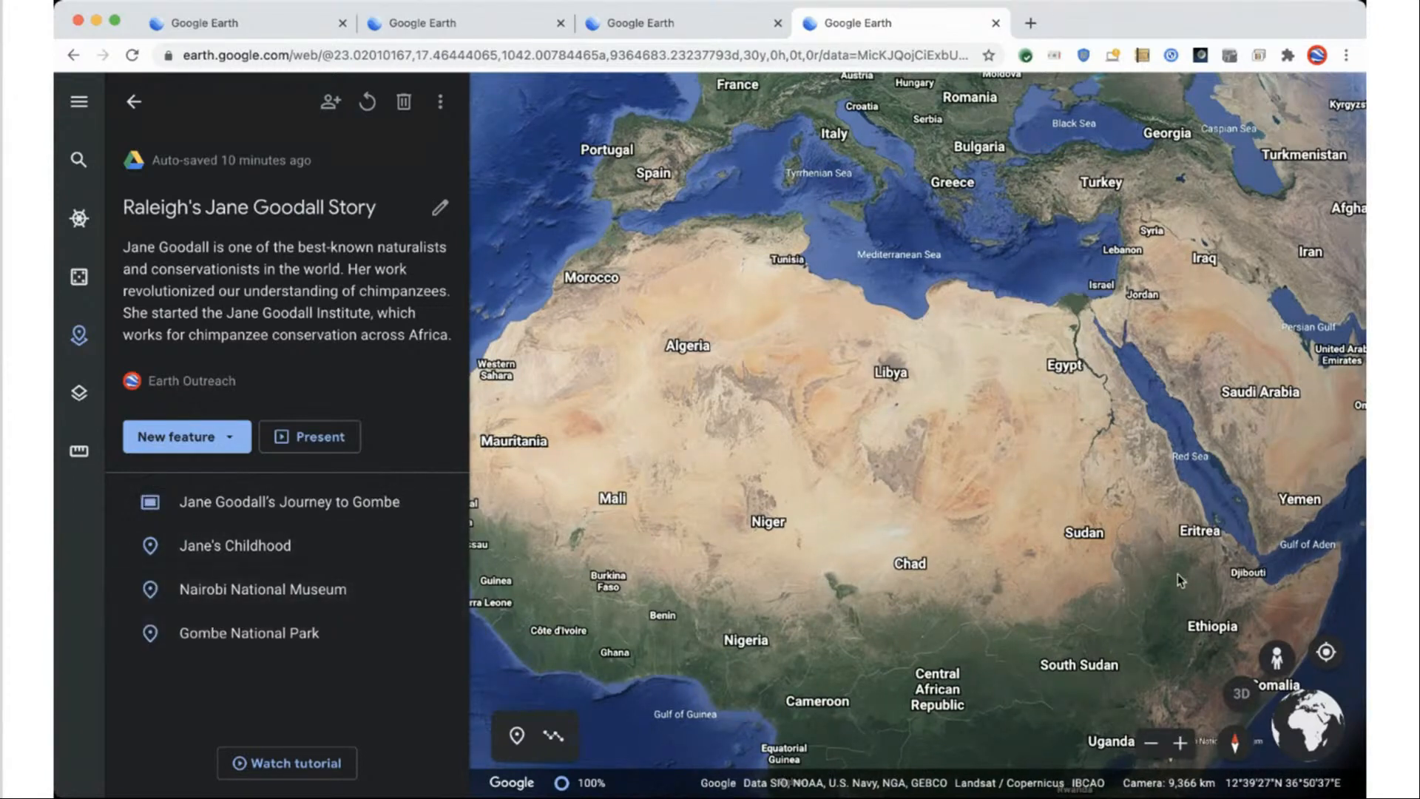
Zoom to Gombe National Park in a flat north-up view framing the coastline.
scroll(936, 399, "up", 5)
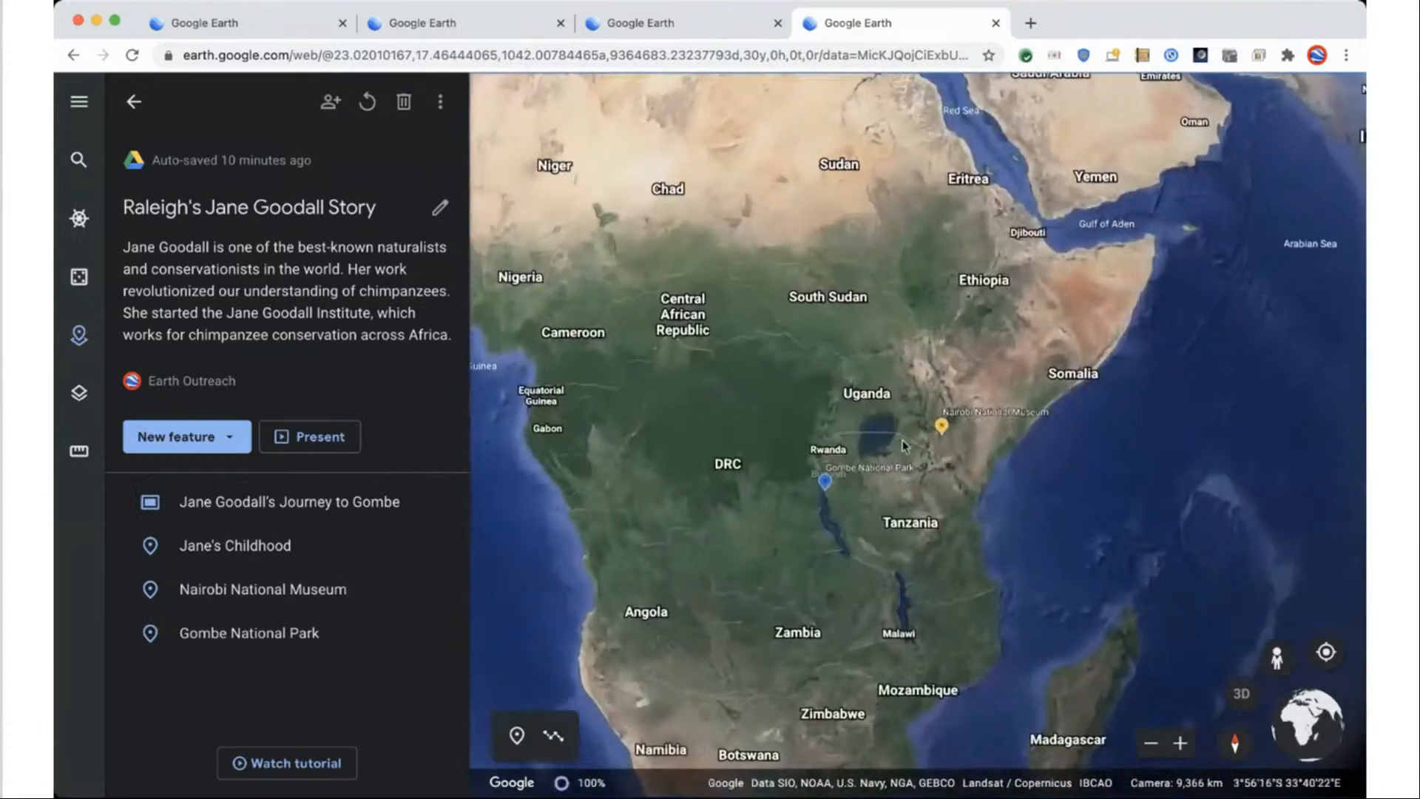
scroll(936, 400, "up", 10)
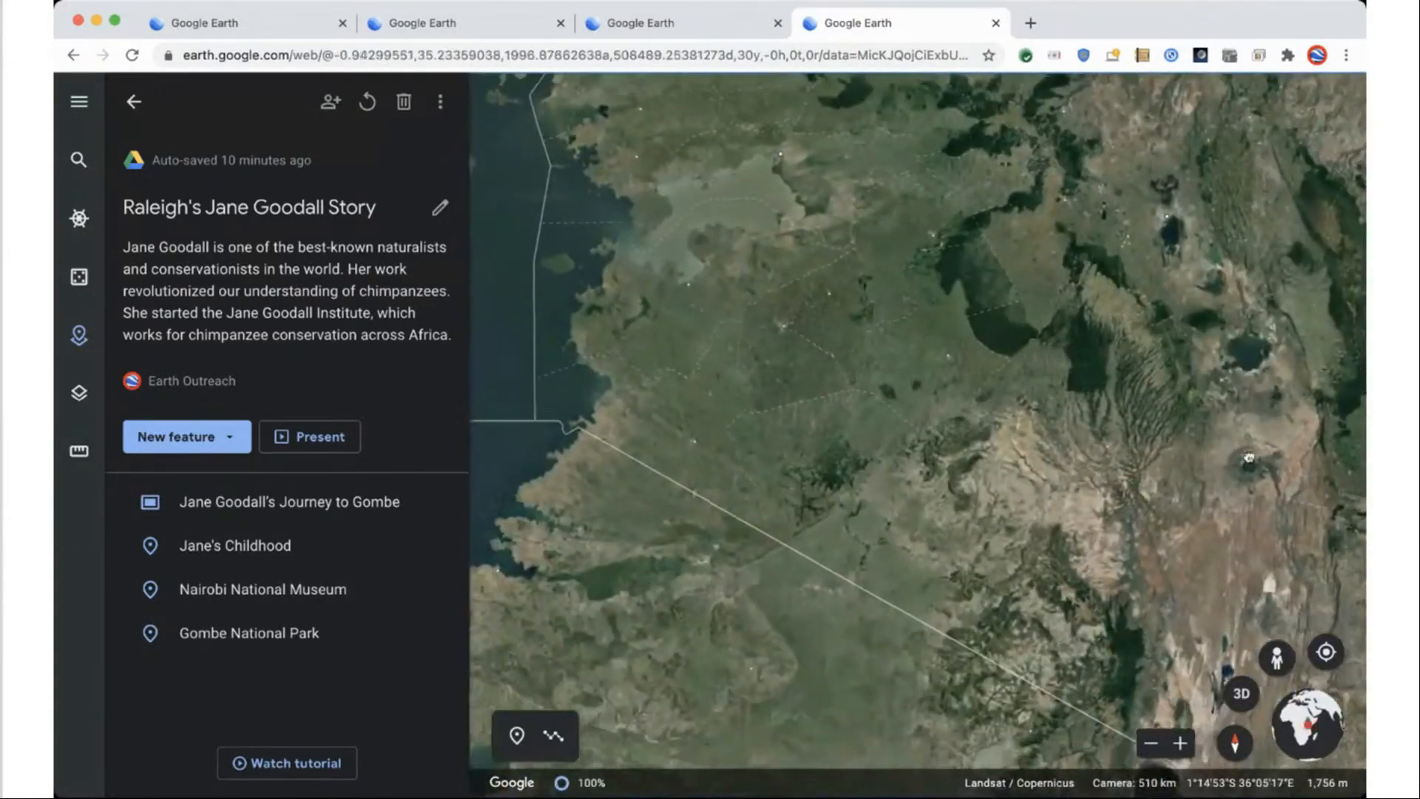
scroll(1128, 364, "down", 5)
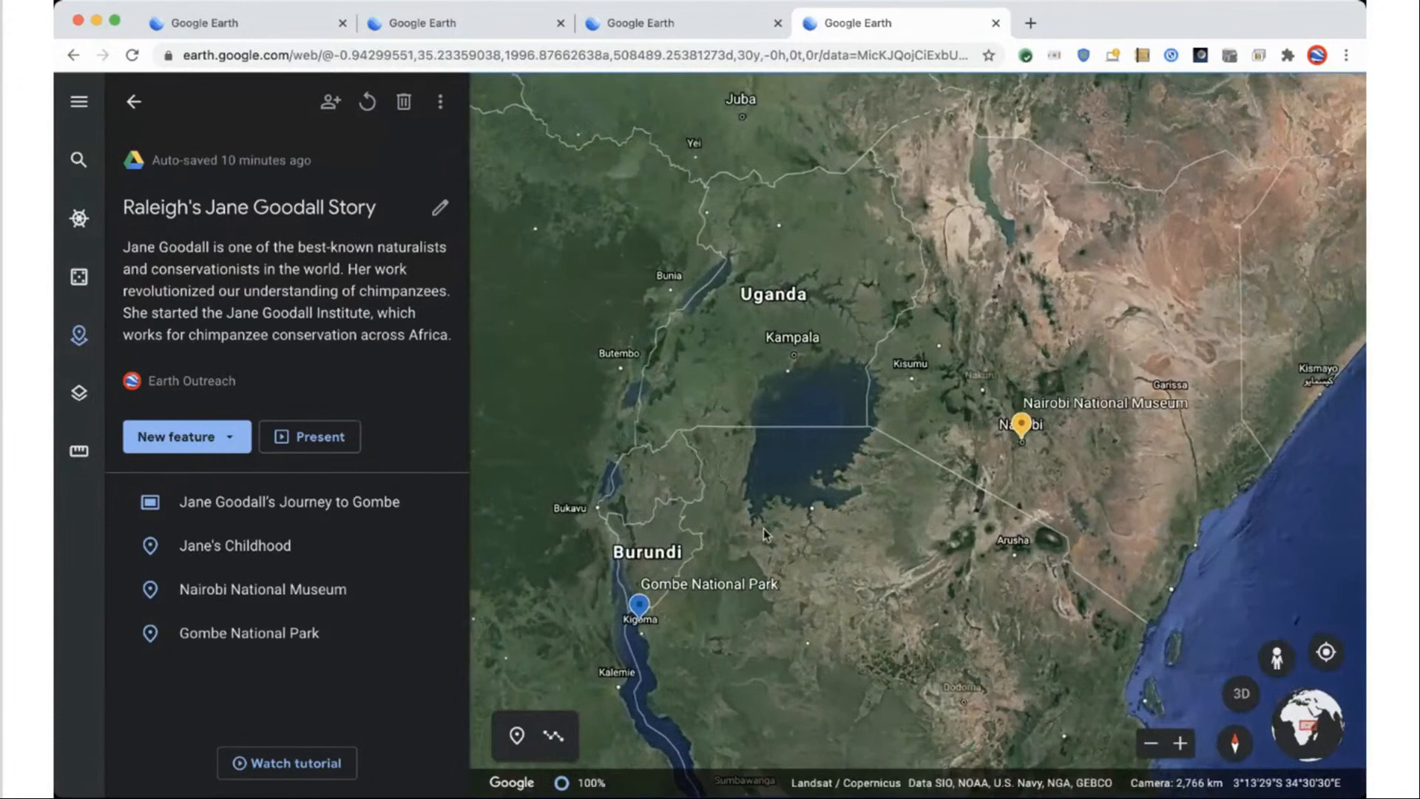
scroll(625, 629, "up", 10)
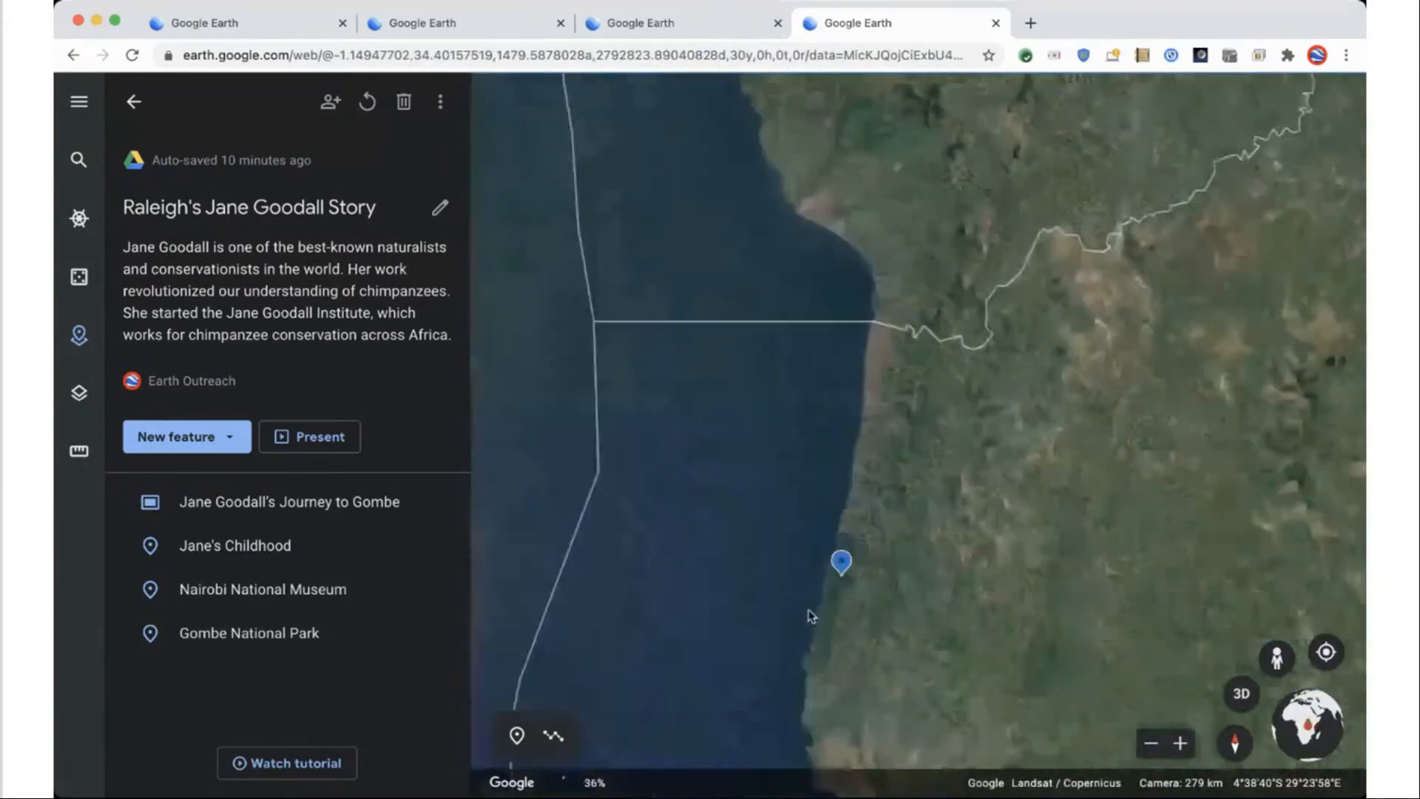
mouse_move(760, 558)
left_mouse_down()
mouse_move(828, 567)
mouse_move(784, 651)
left_mouse_up()
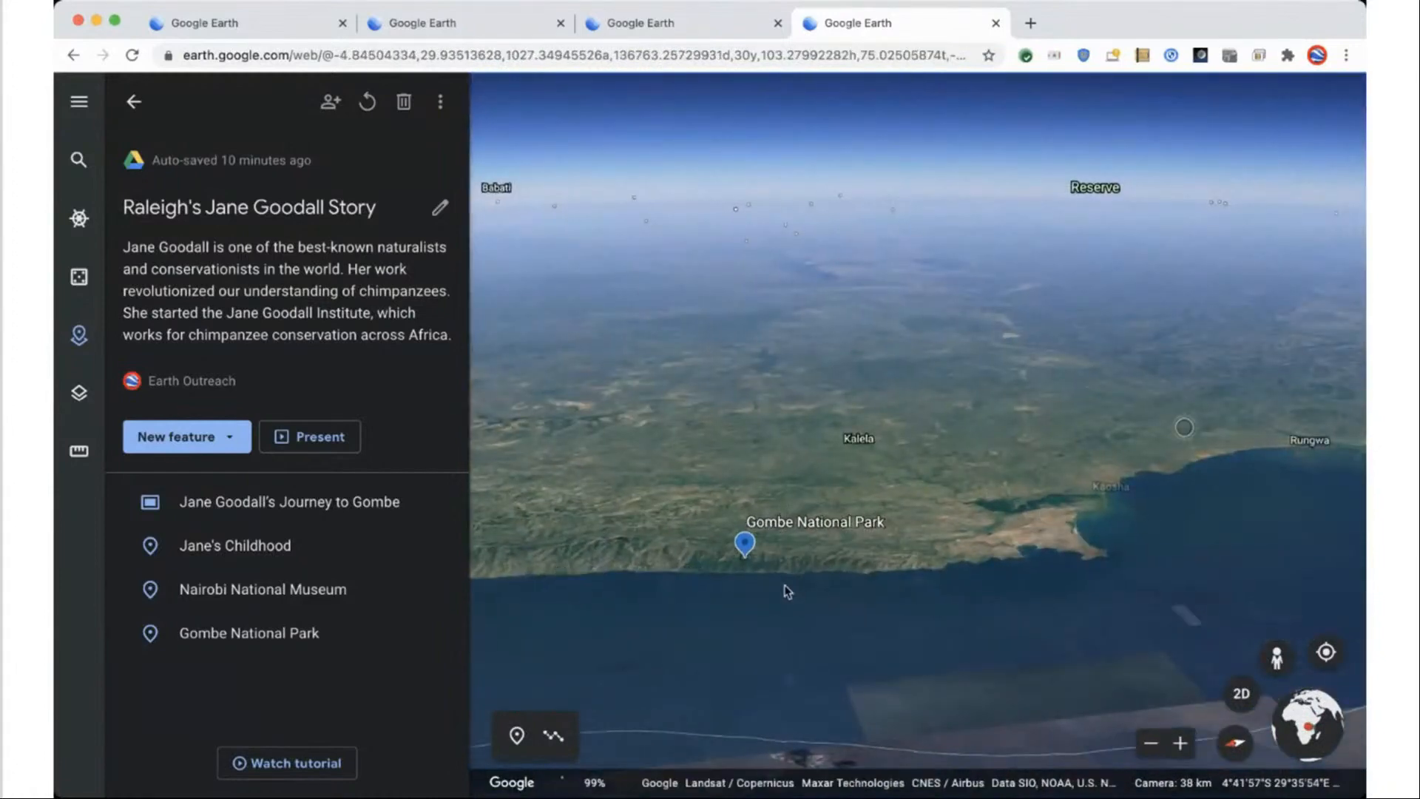
scroll(777, 592, "up", 3)
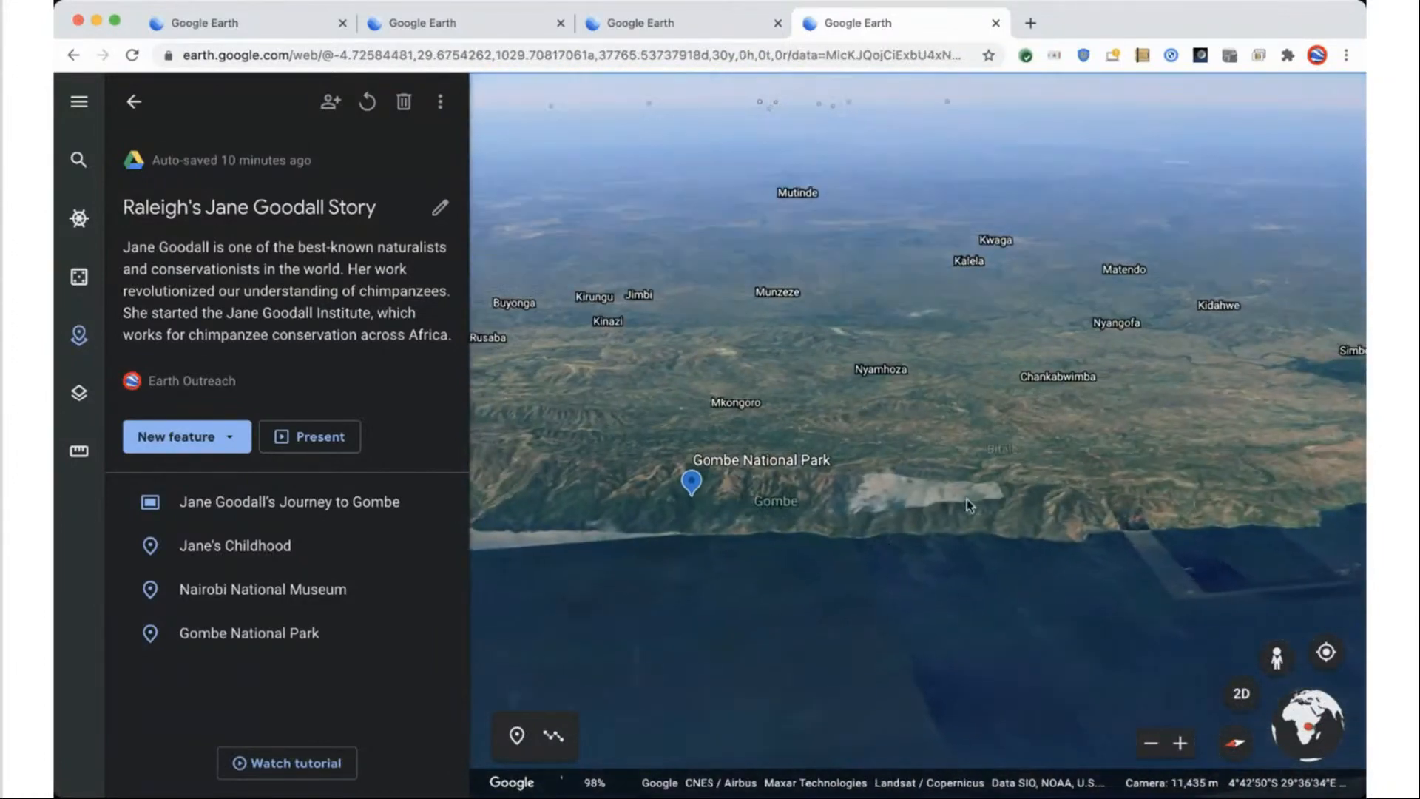
scroll(917, 500, "up", 5)
key("r")
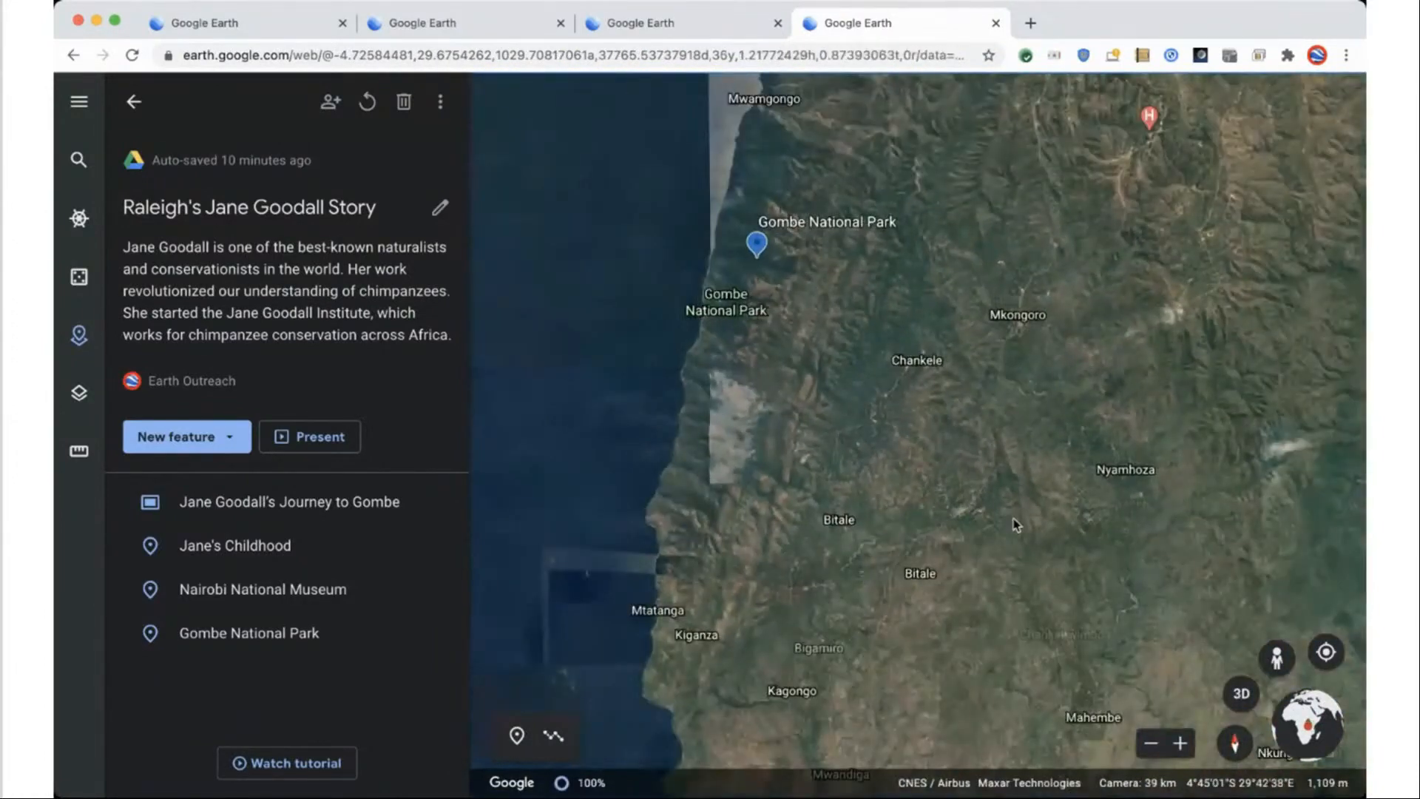
left_click_drag(534, 483, 638, 476)
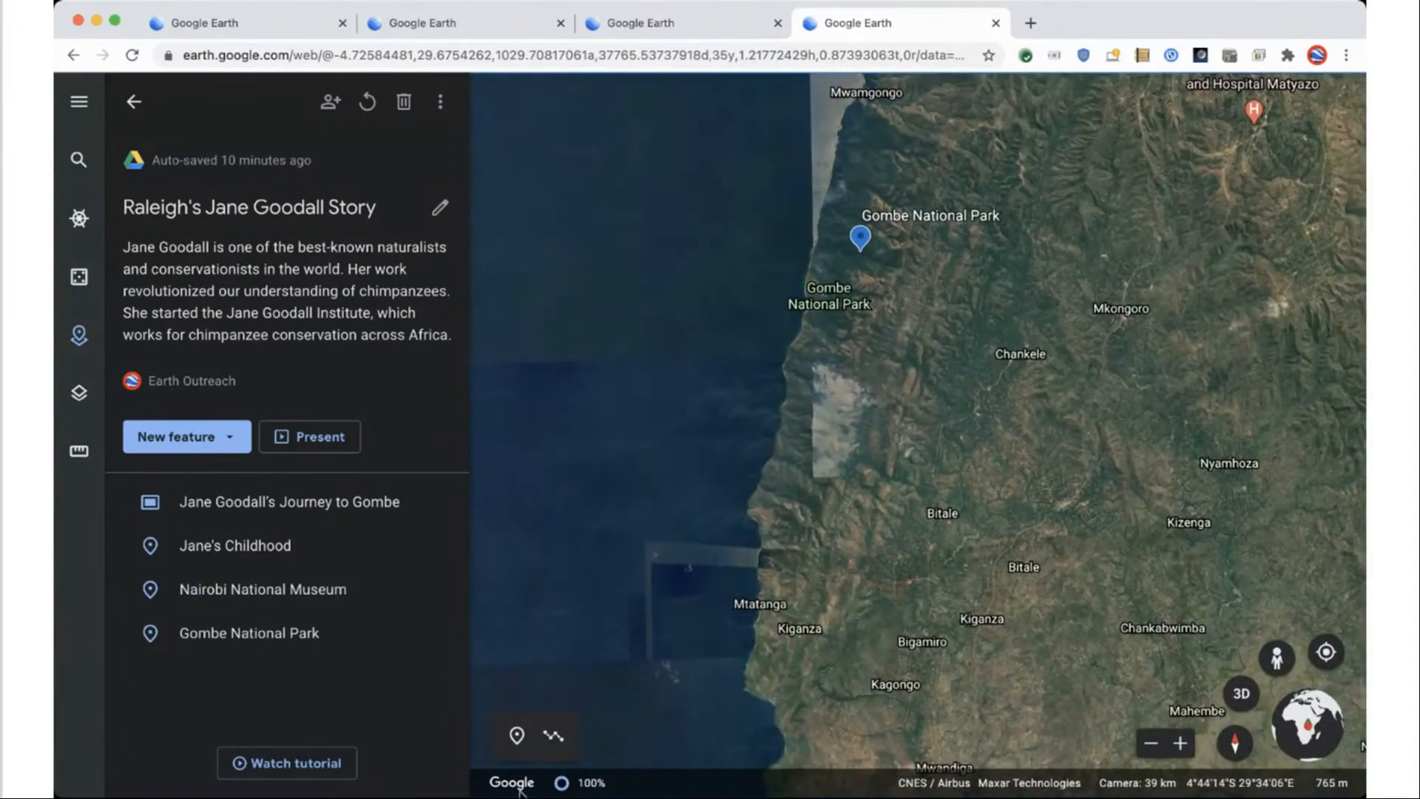
left_click(552, 736)
Trace a six-point line along the Lake Tanganyika shore from Kibirizi north to Gombe.
scroll(655, 676, "down", 3)
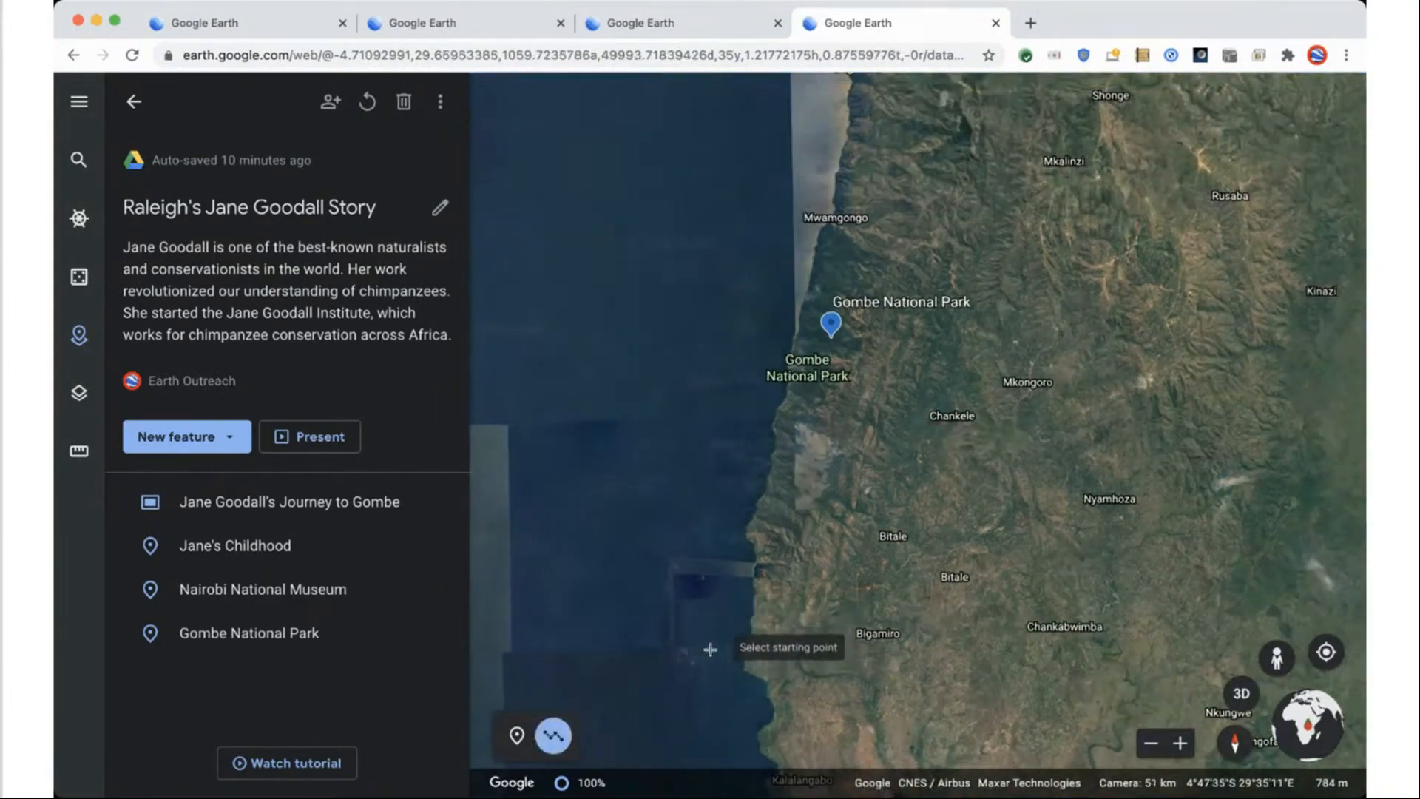
scroll(706, 645, "down", 2)
scroll(711, 659, "down", 4)
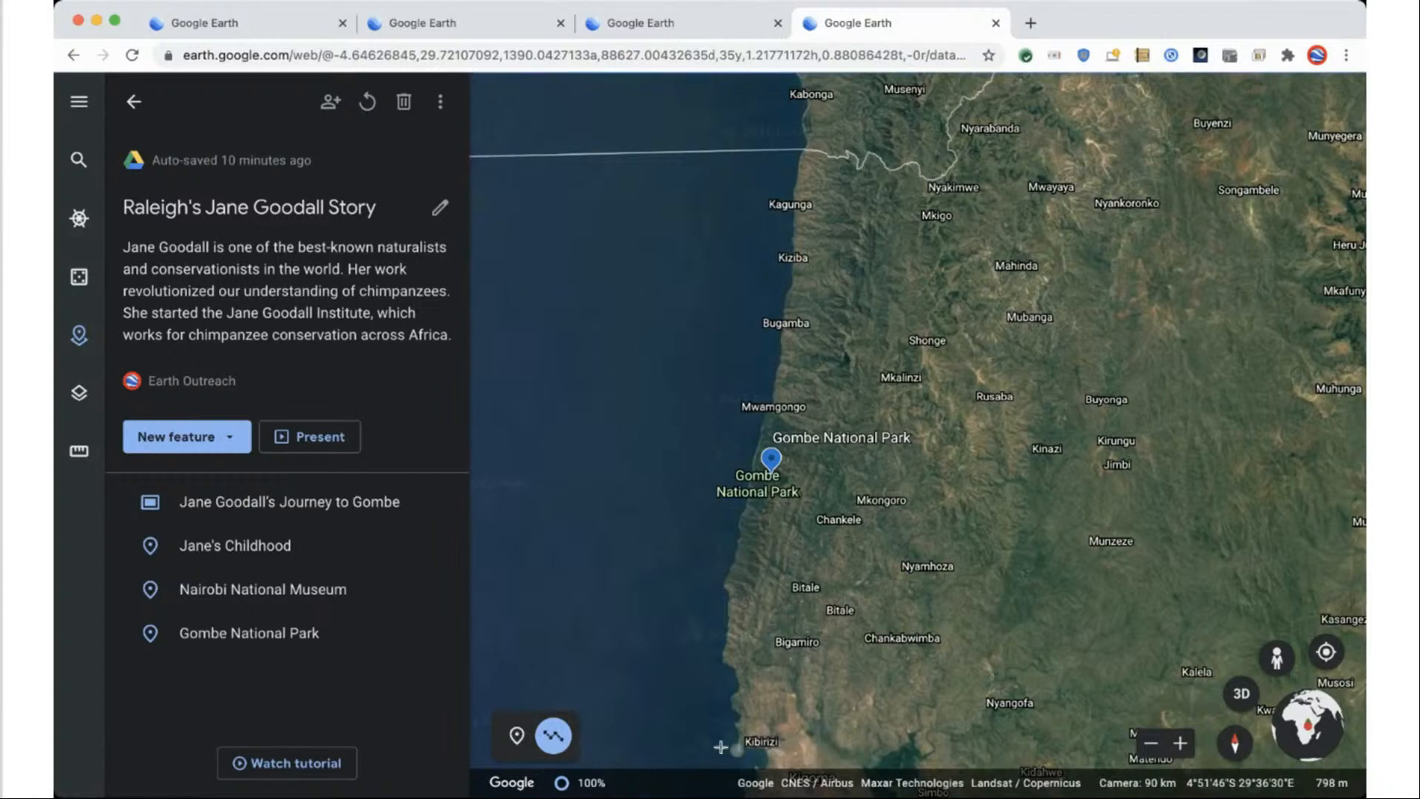
left_click(698, 742)
left_click(667, 698)
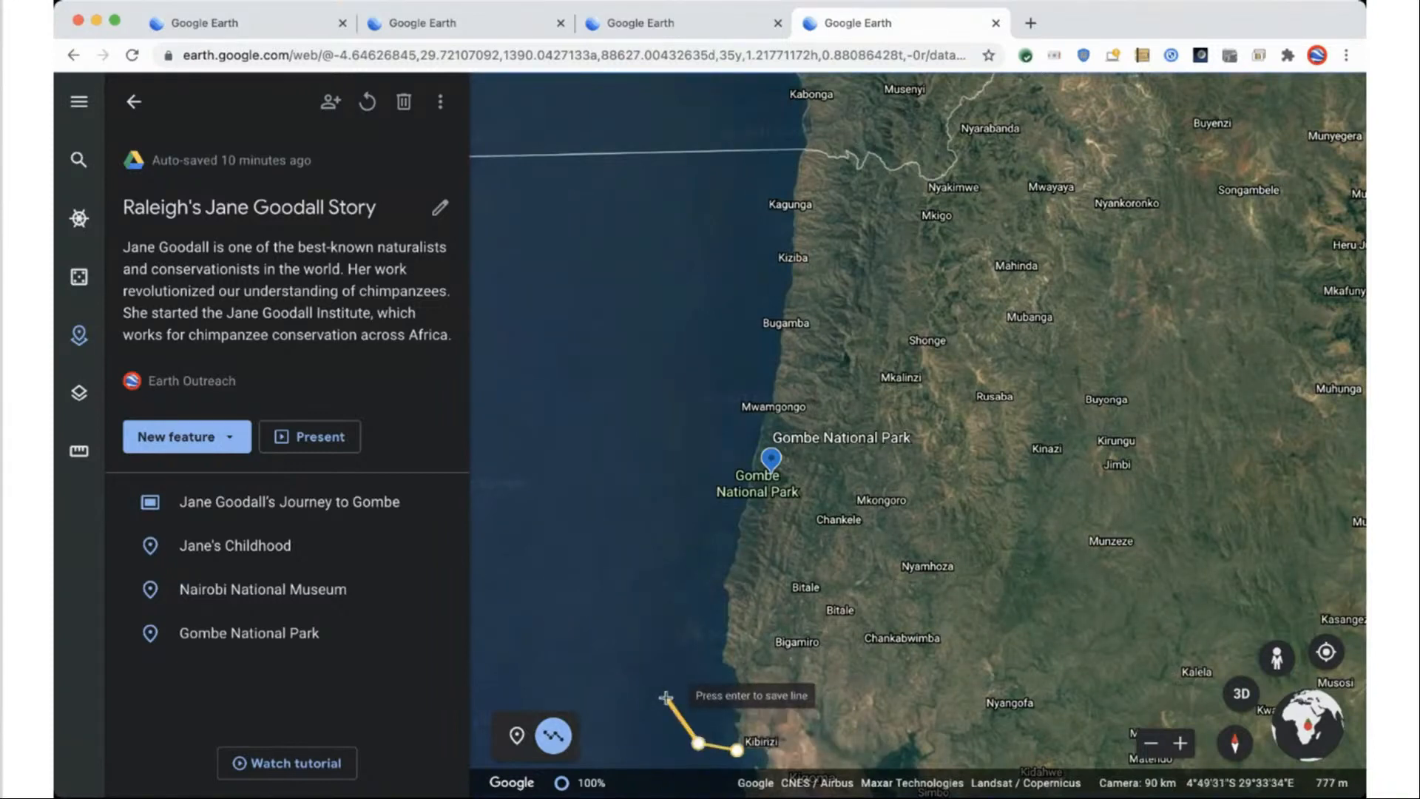
left_click(677, 638)
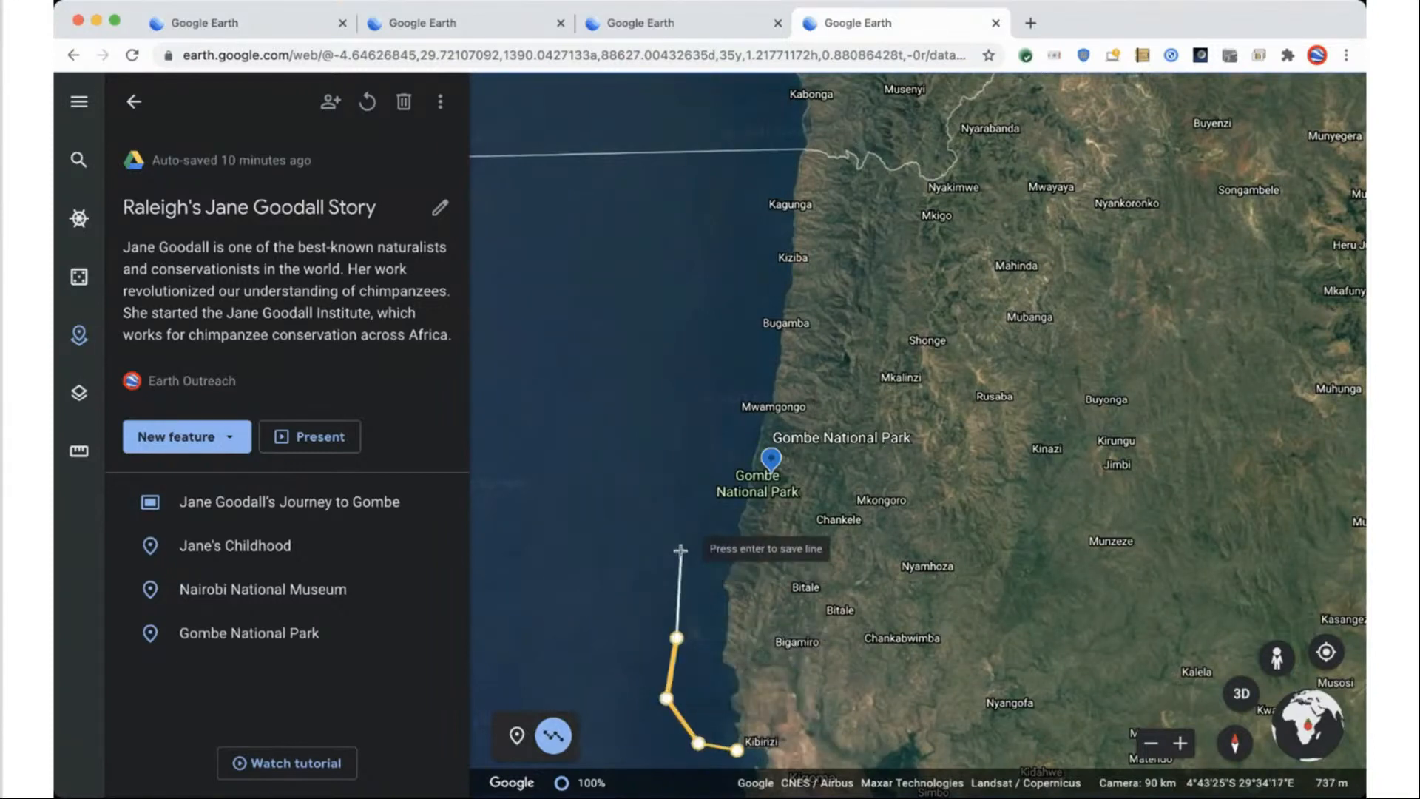
left_click(681, 551)
left_click(702, 492)
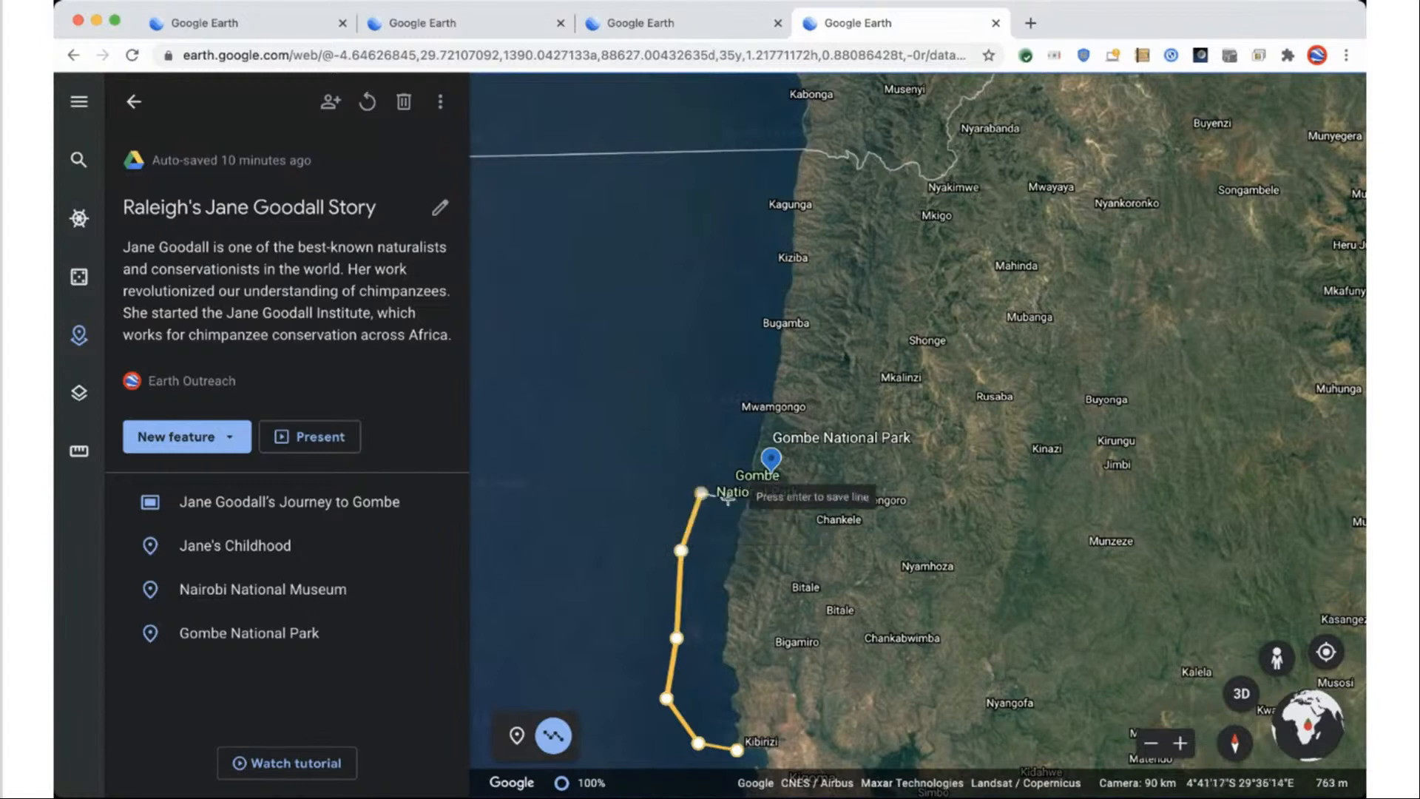
left_click(749, 492)
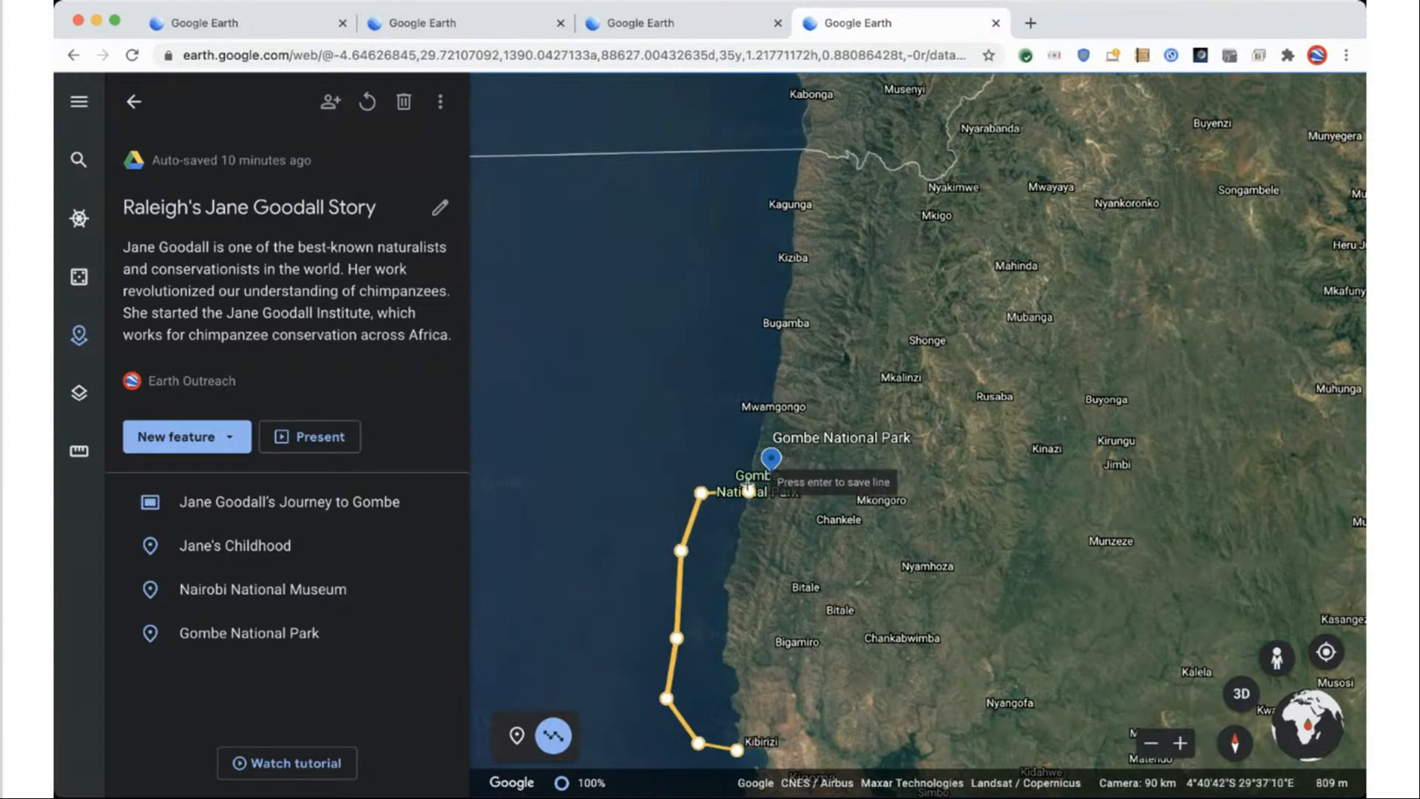
key("Return")
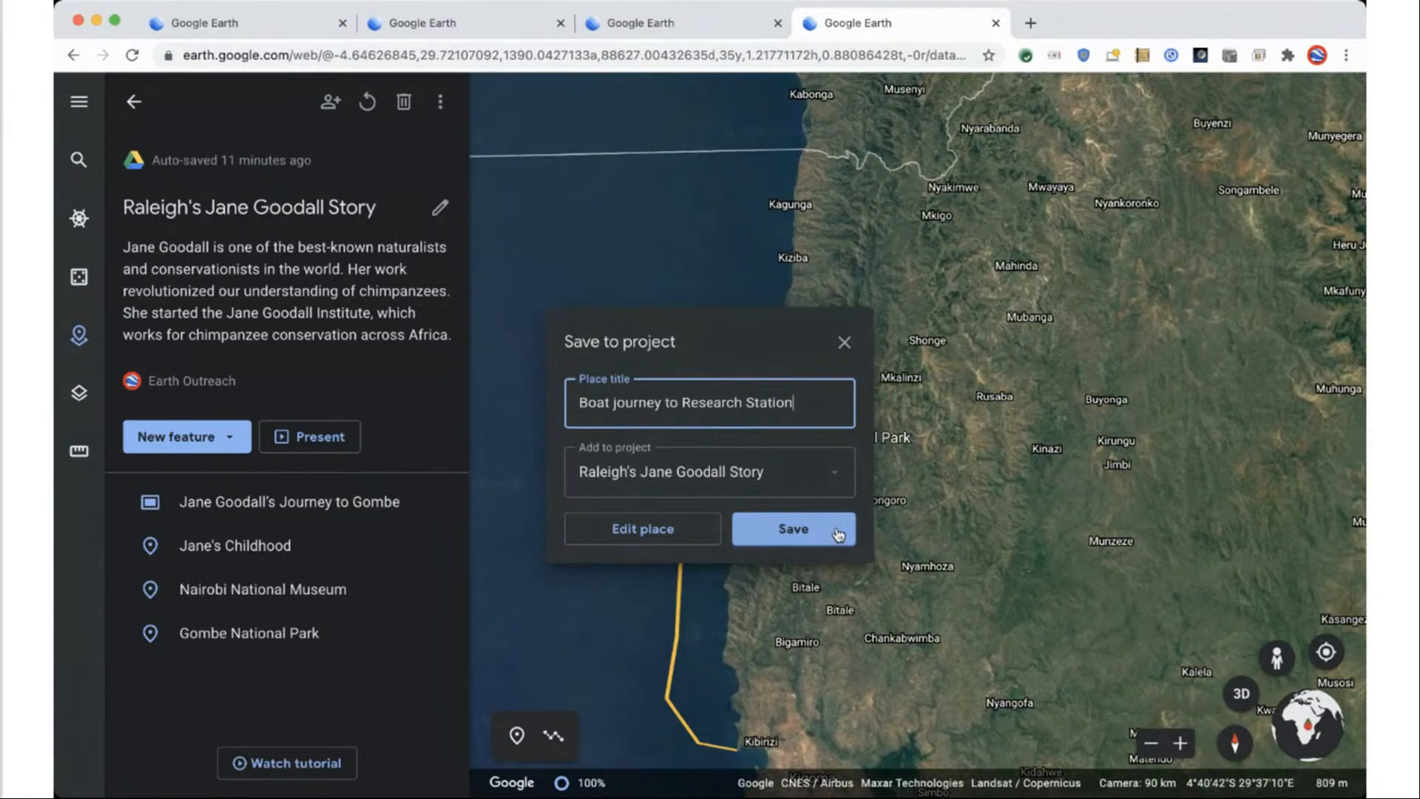
Save the 'Boat journey to Research Station' route and style it red at 16 px.
left_click(640, 528)
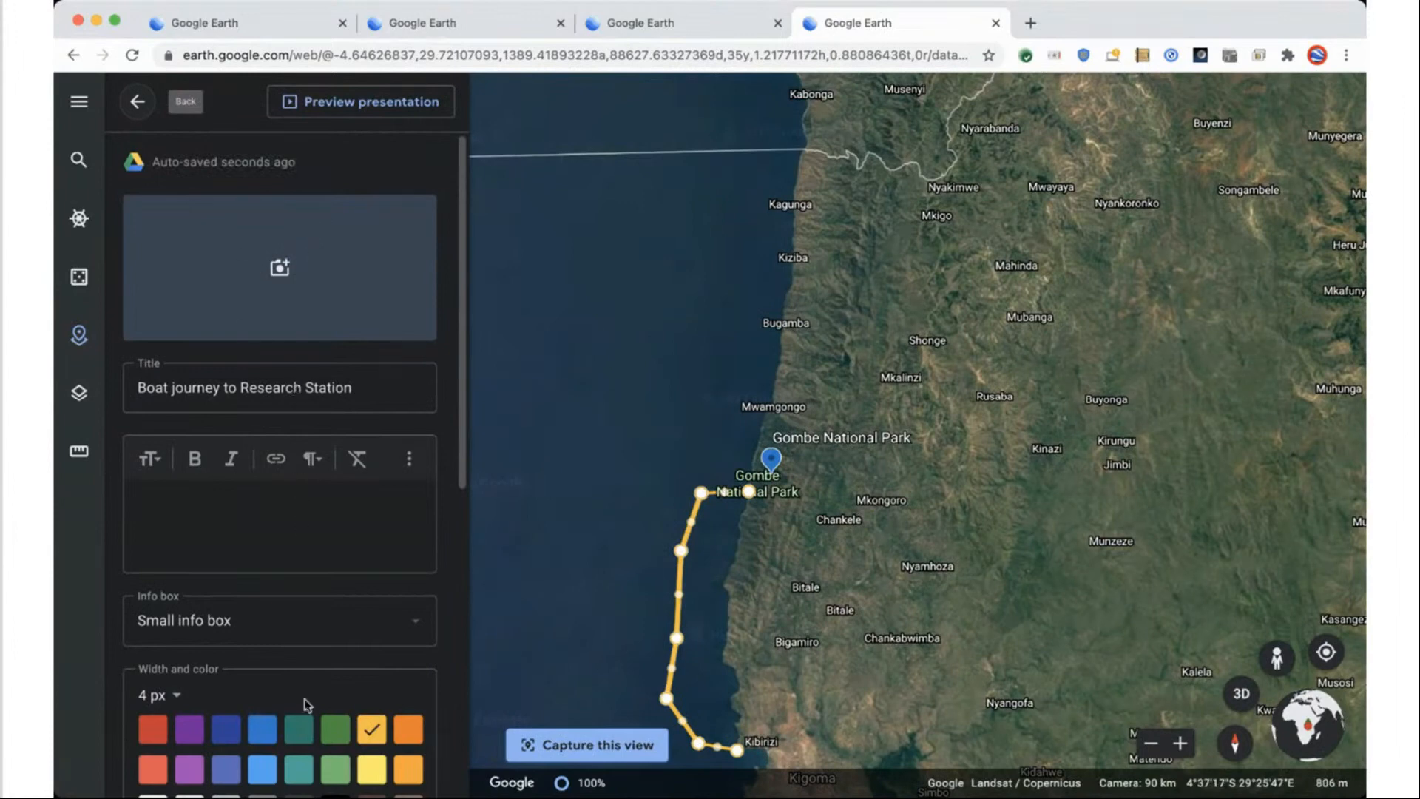
left_click_drag(544, 433, 602, 339)
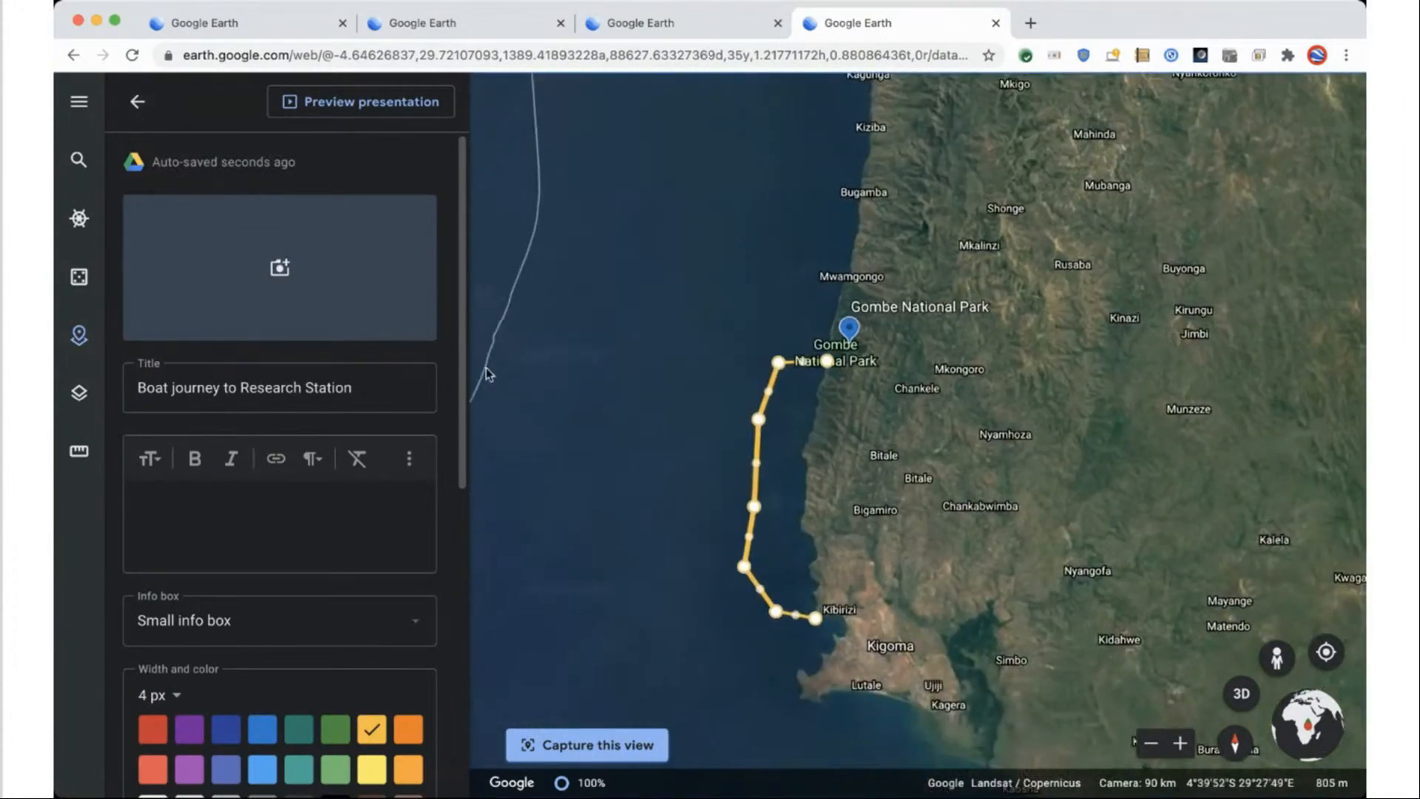
scroll(248, 531, "down", 1)
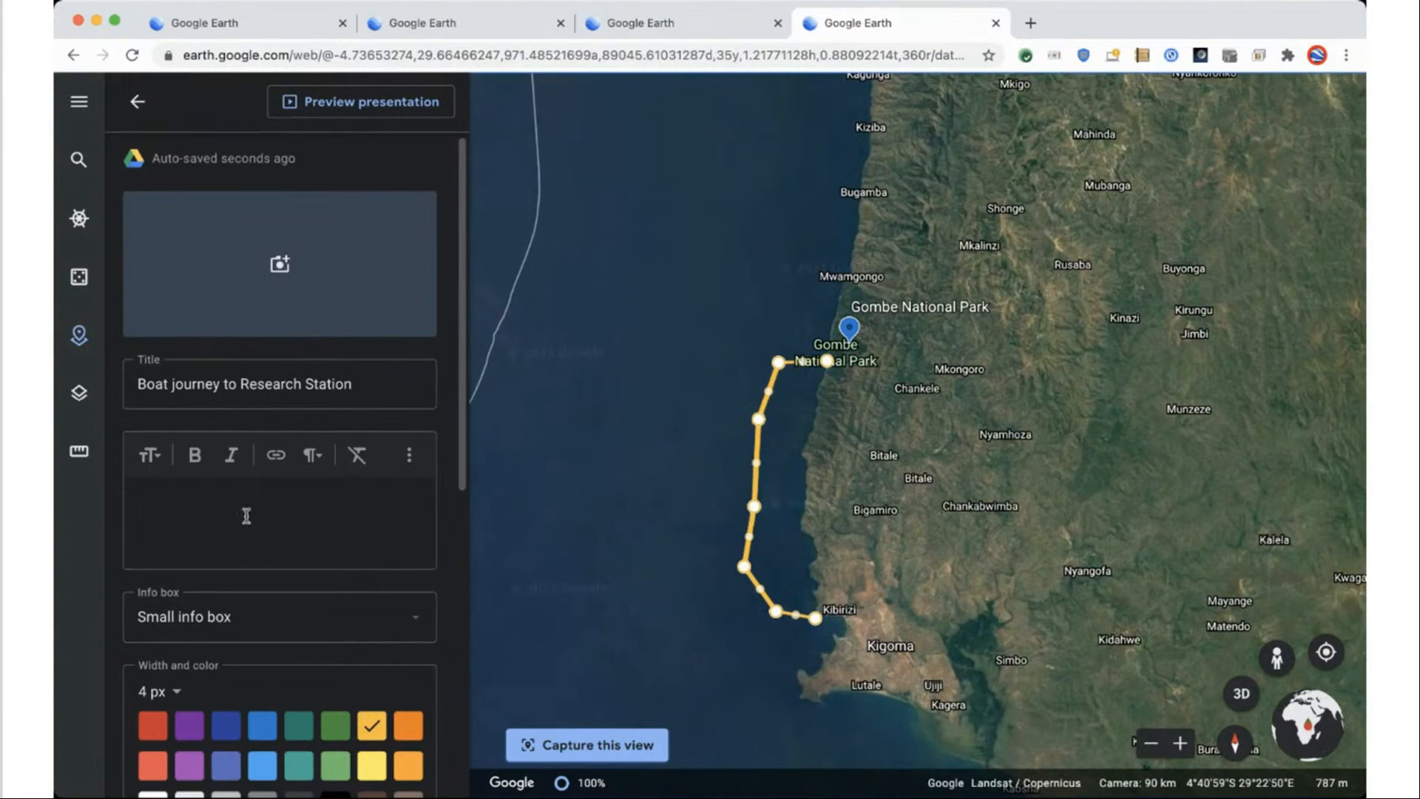
scroll(237, 525, "down", 3)
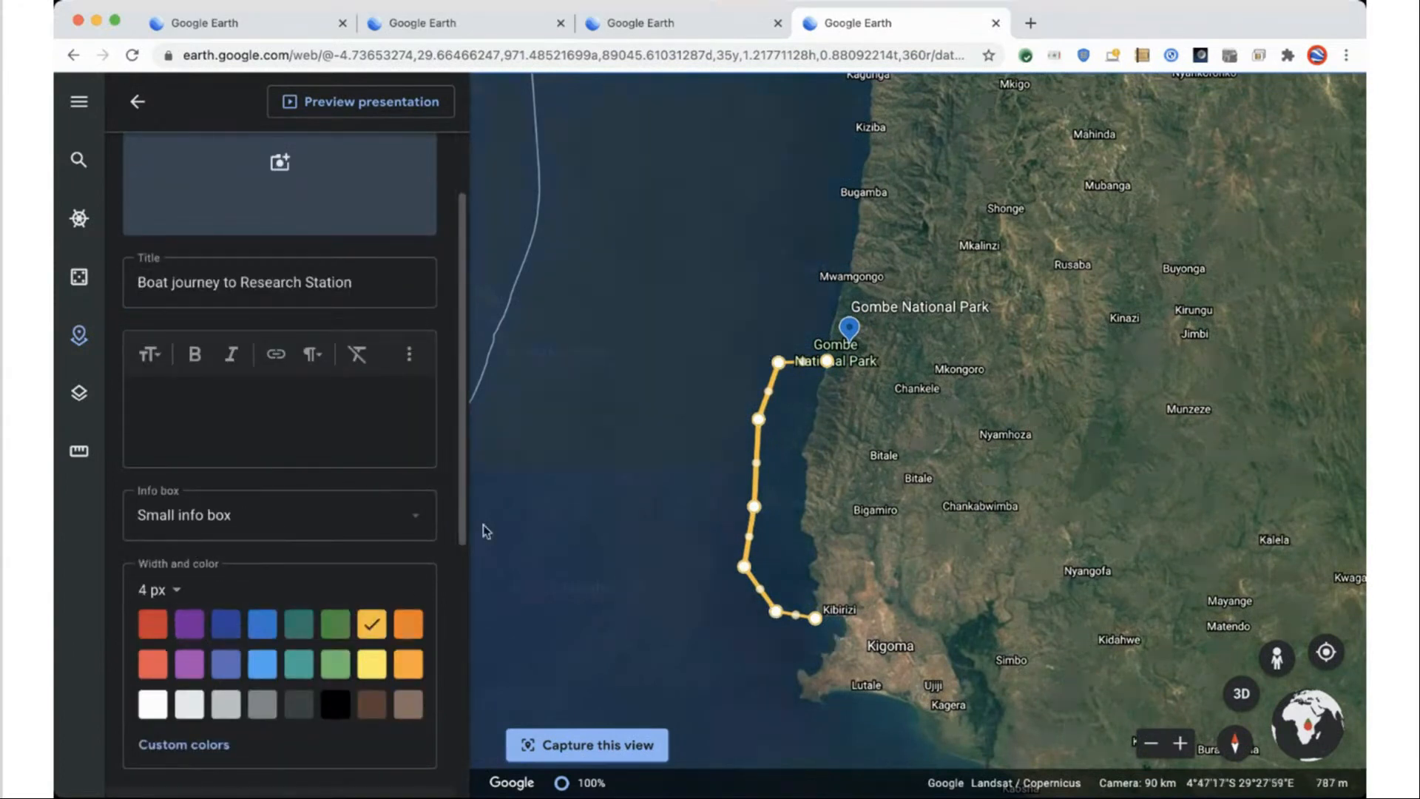
left_click(155, 625)
left_click(175, 592)
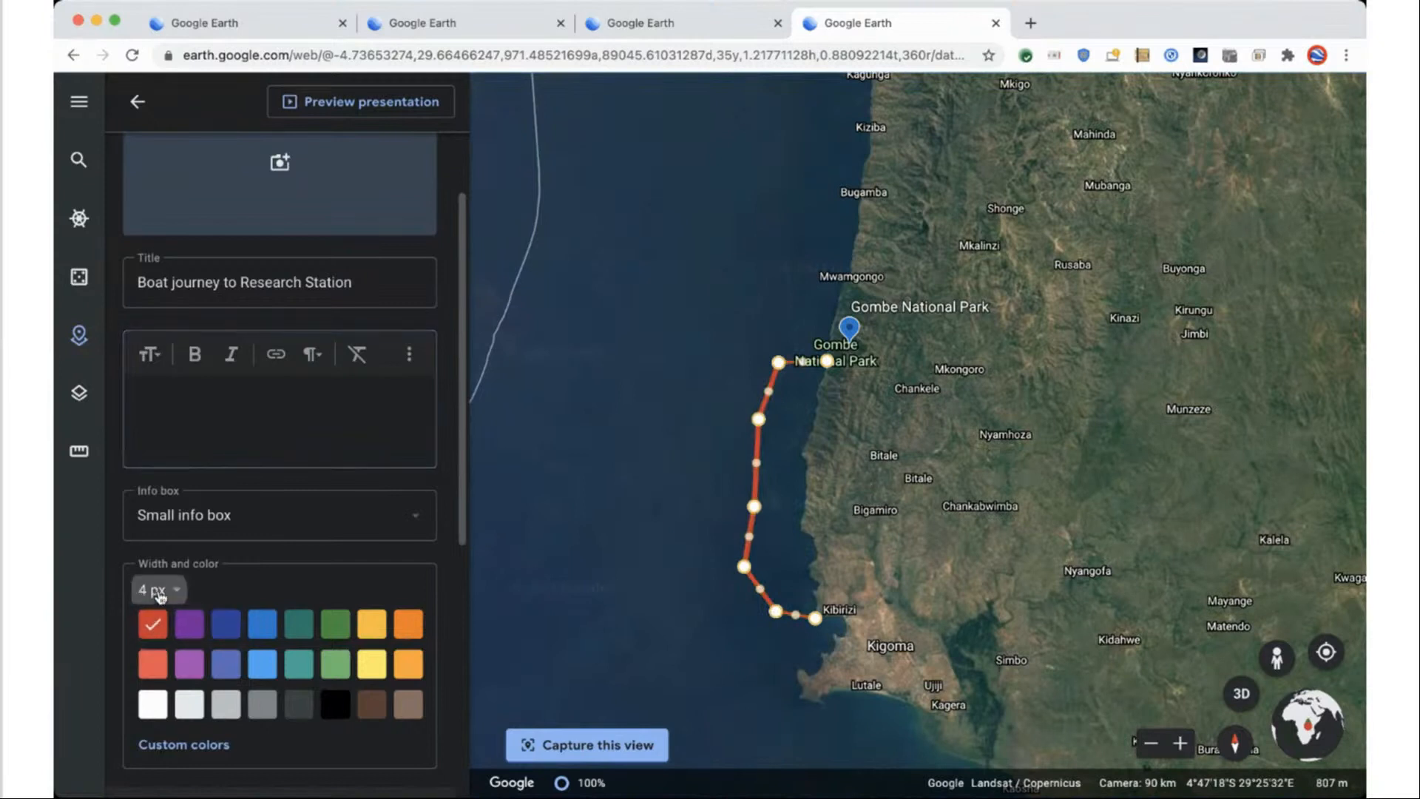
left_click(181, 526)
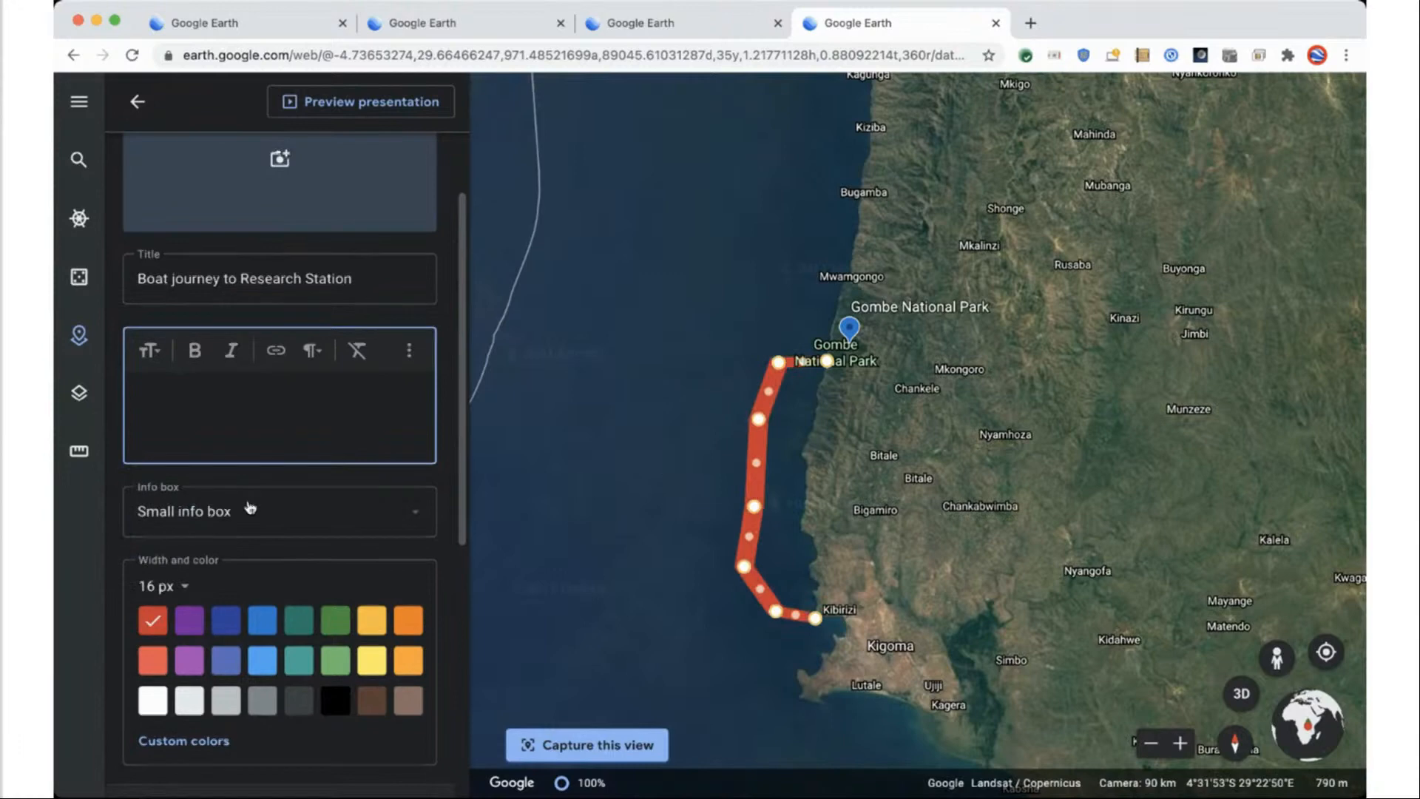
Capture a tilted view of the route and set the line width to 4 px.
scroll(247, 507, "down", 2)
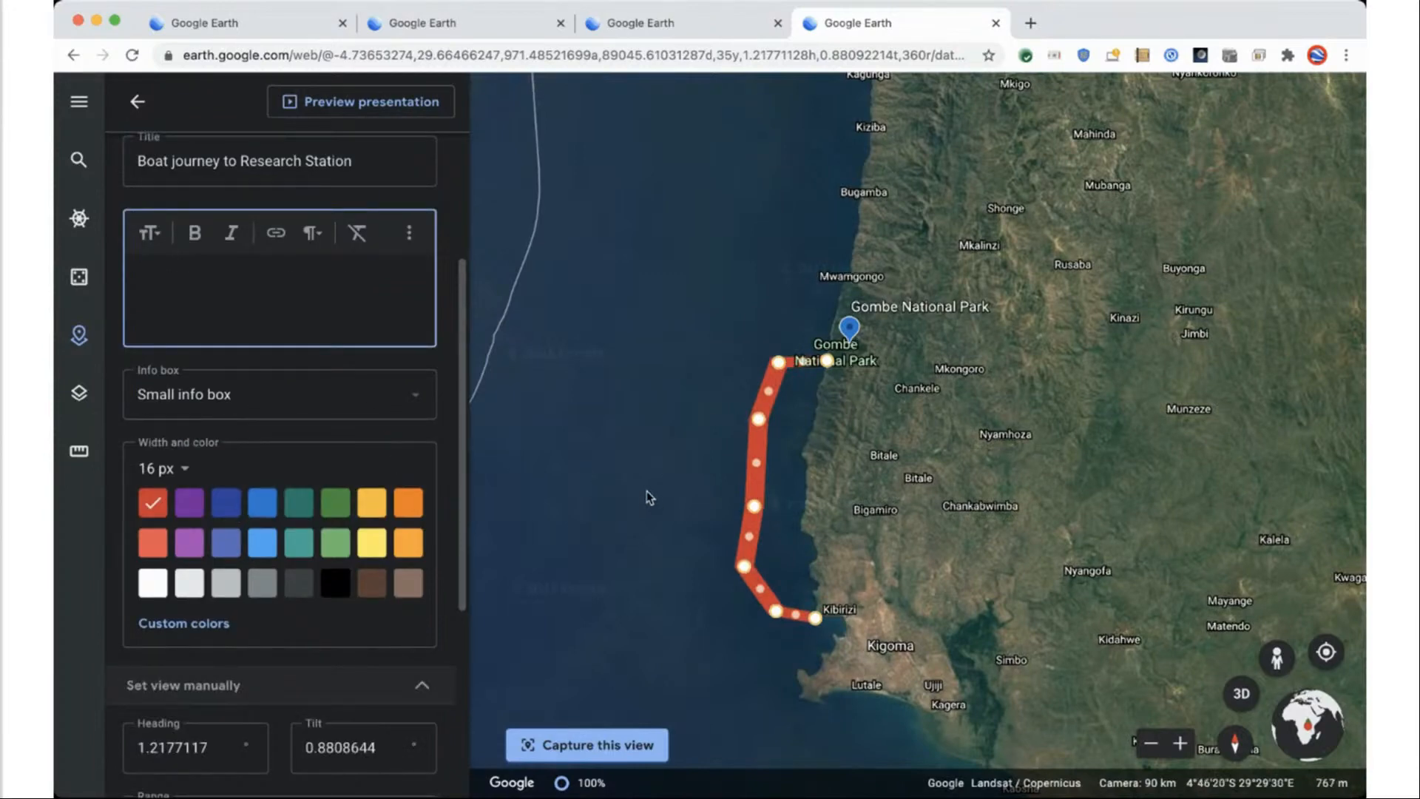
scroll(647, 490, "up", 2)
left_click_drag(670, 480, 725, 531, "shift")
scroll(725, 532, "up", 5)
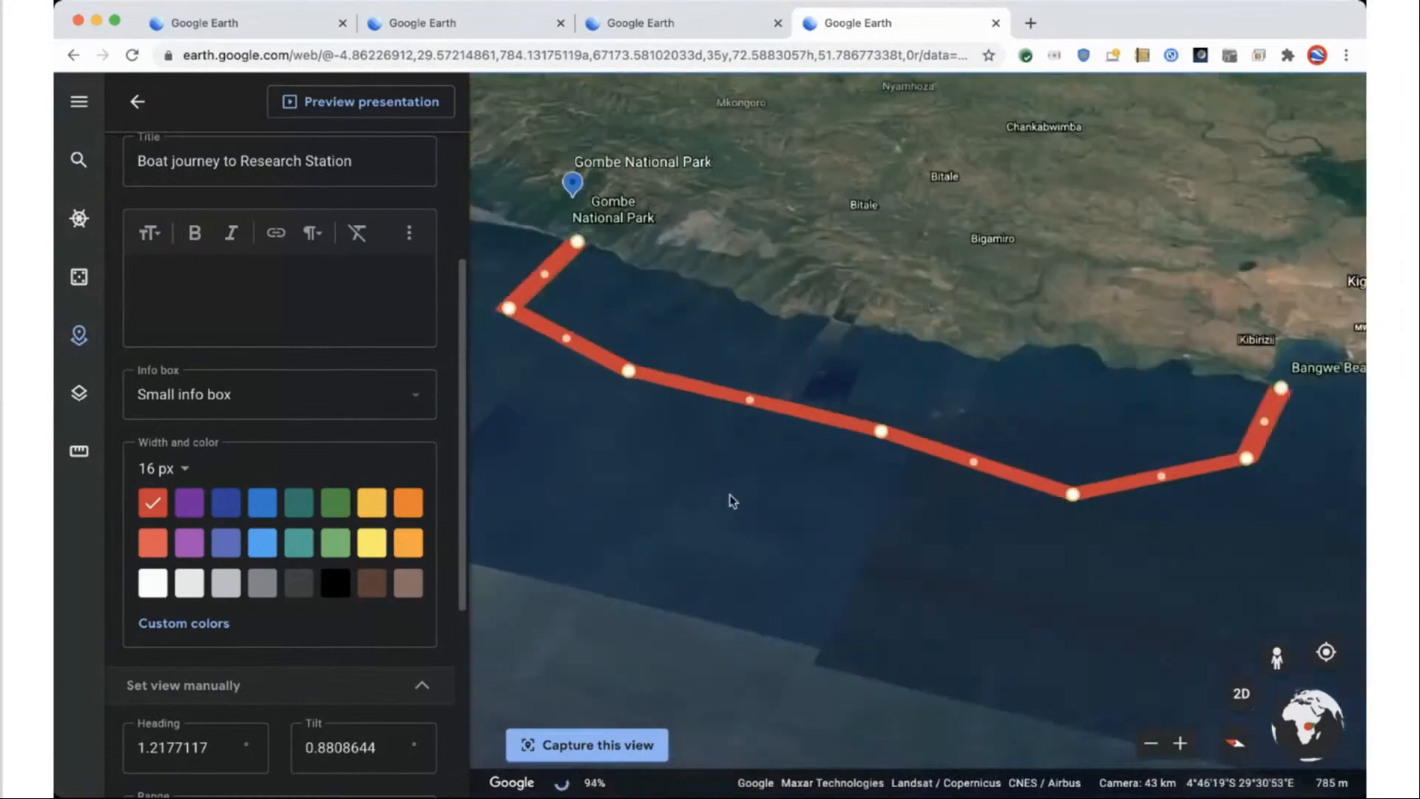
scroll(698, 543, "down", 2)
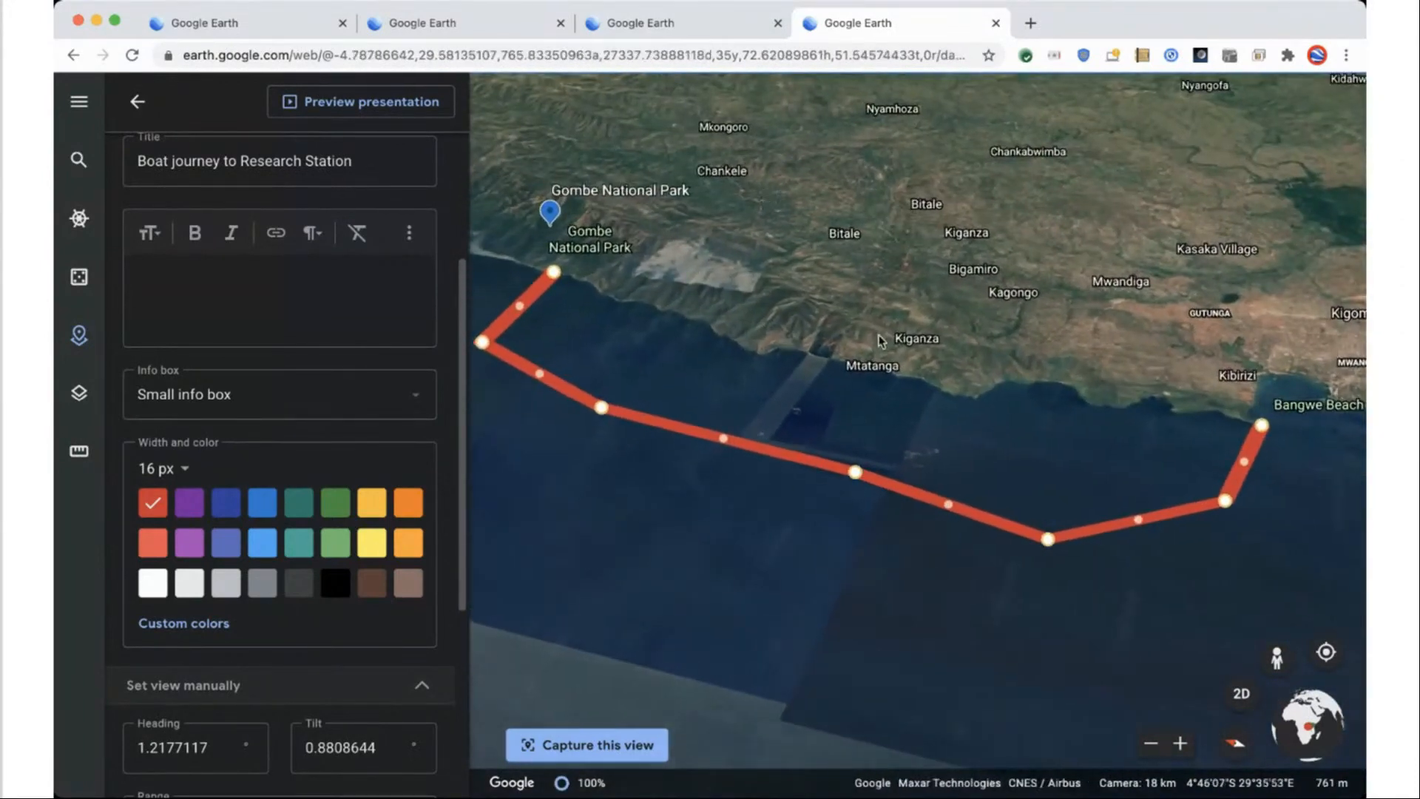
left_click(660, 740)
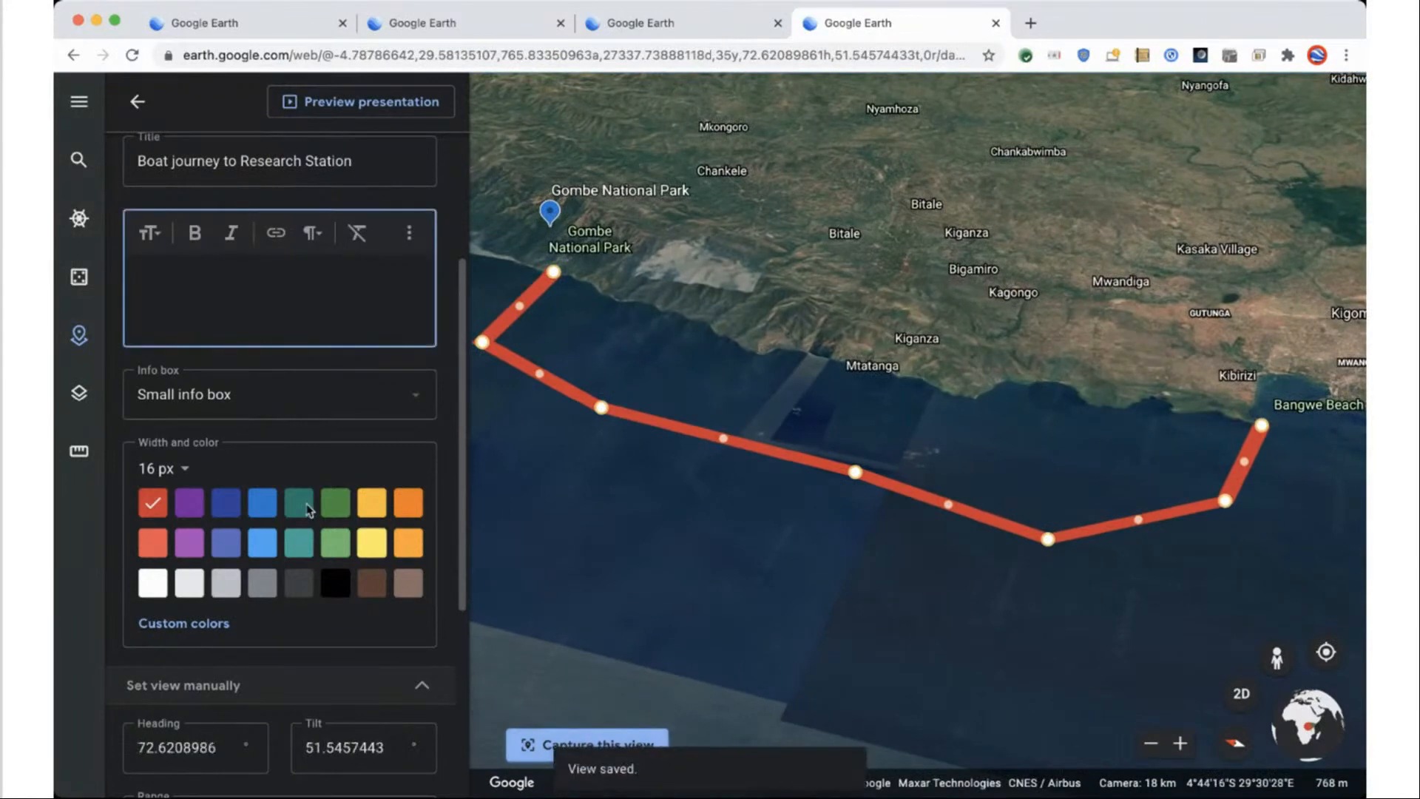
left_click(184, 468)
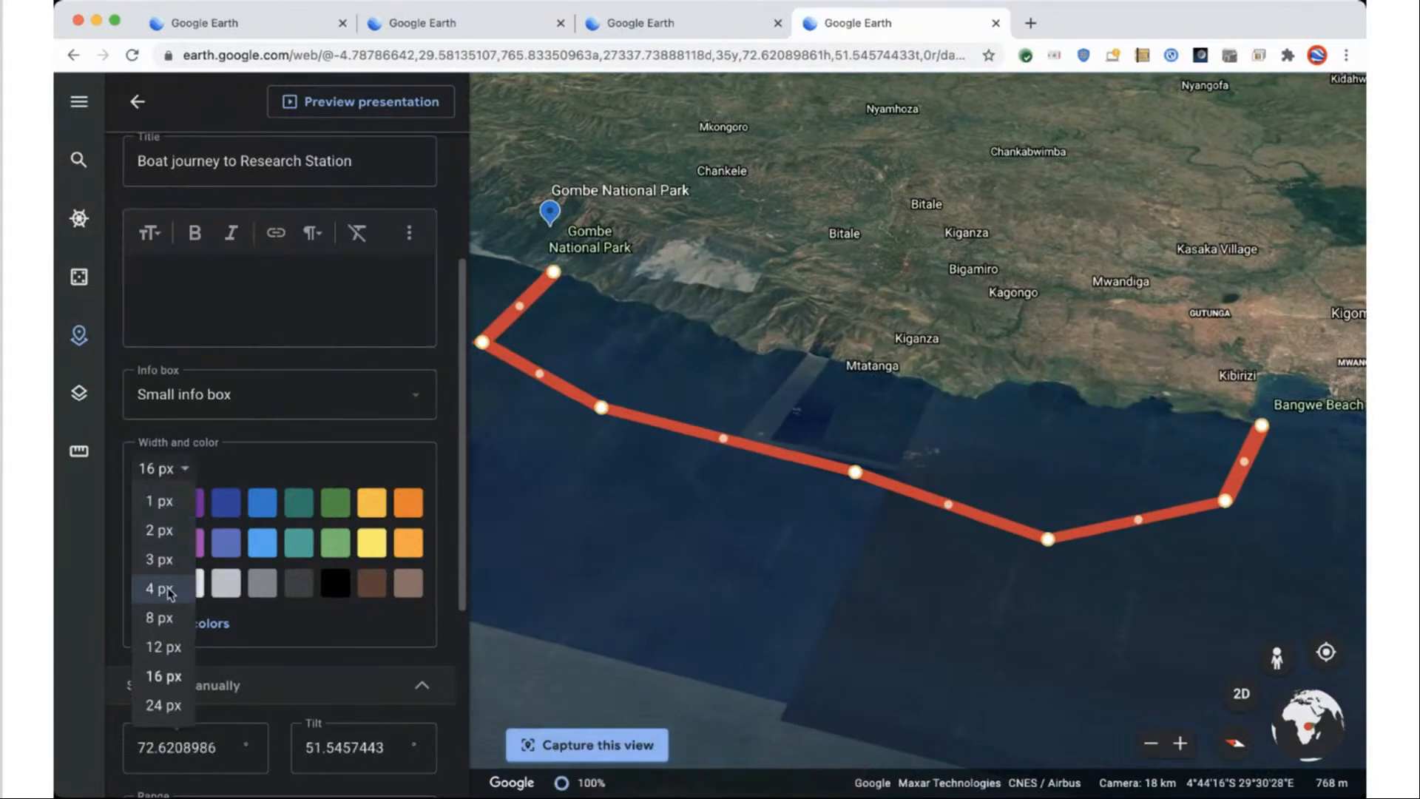
left_click(159, 588)
left_click(138, 102)
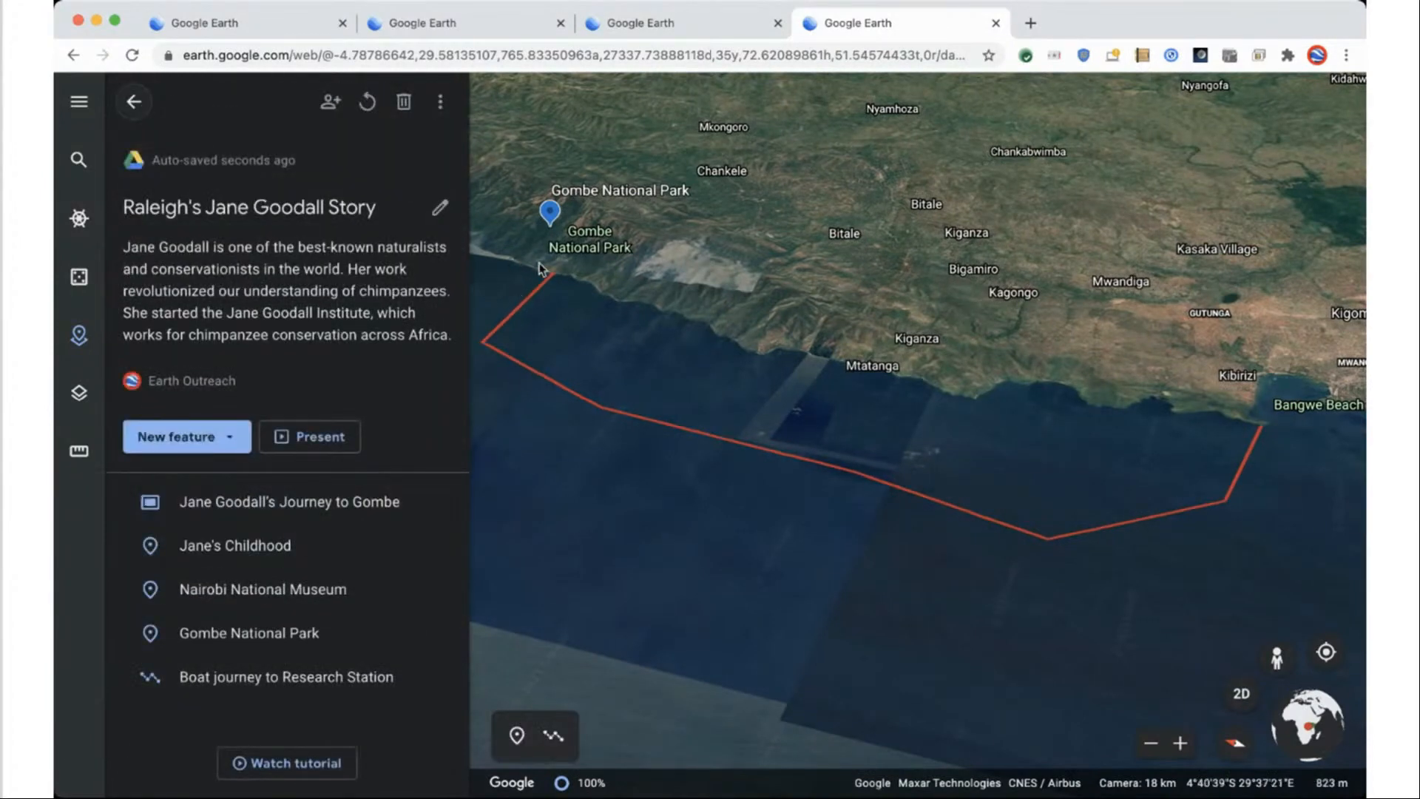
Zoom, tilt and pan the map to a close view of the sandy Gombe beach.
scroll(541, 268, "up", 5)
scroll(979, 470, "up", 3)
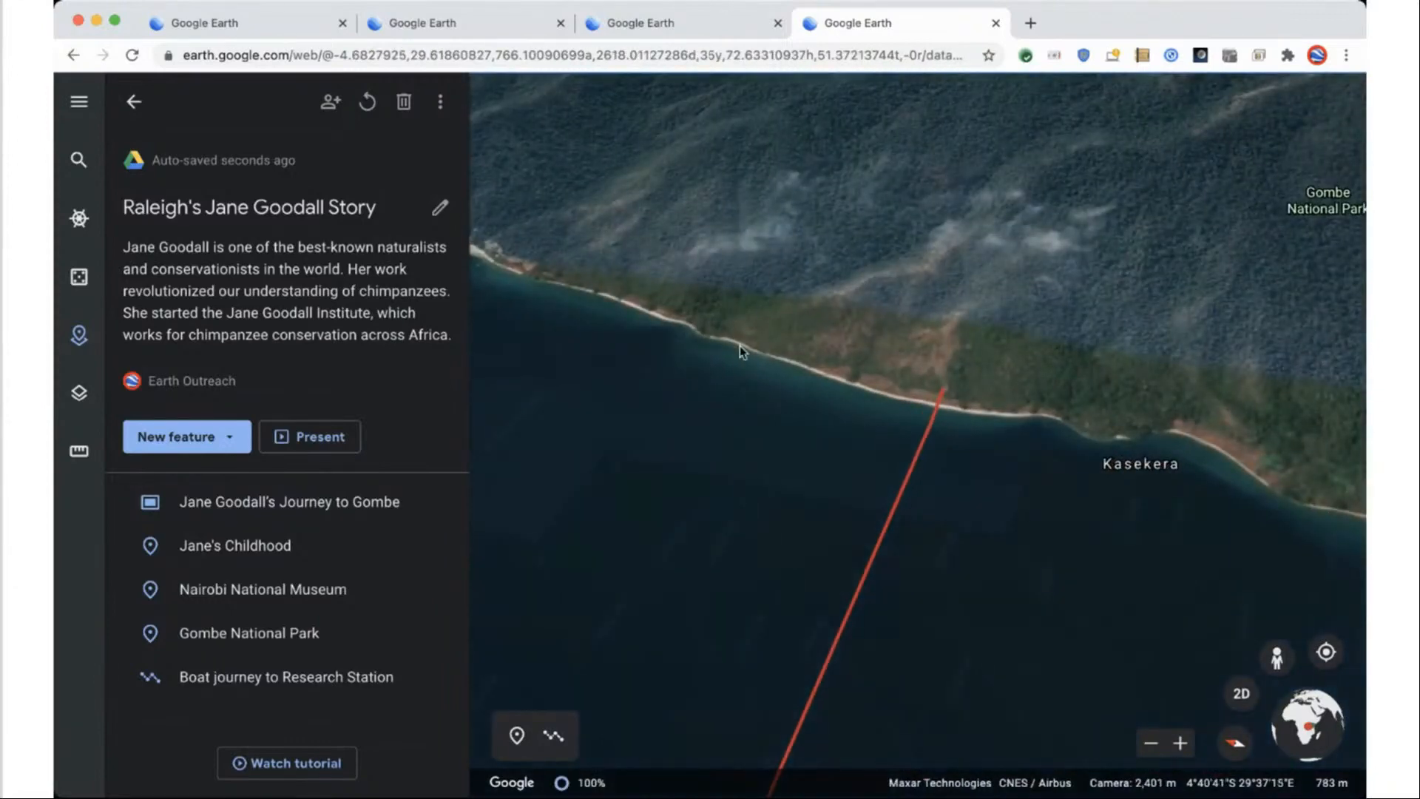
key("r")
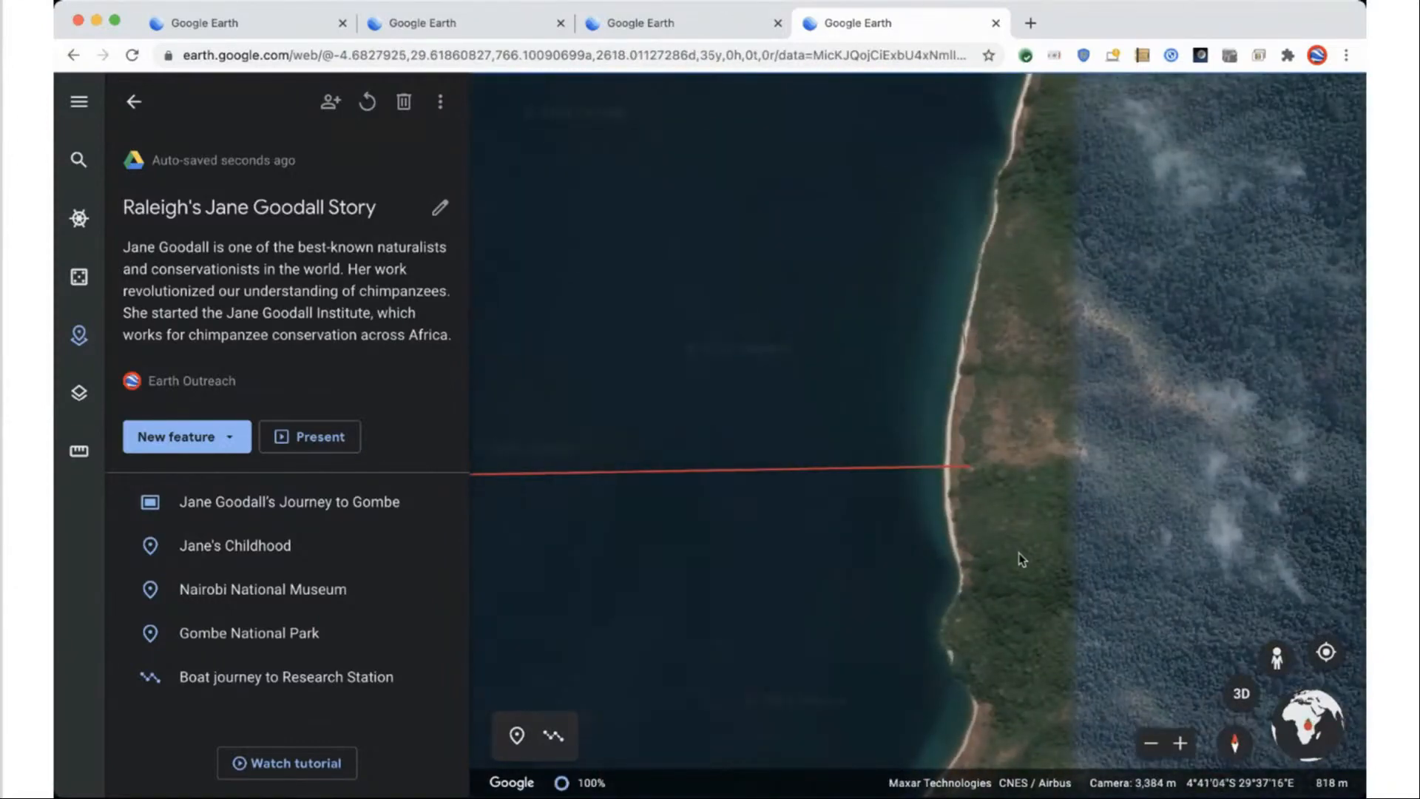
scroll(944, 259, "up", 3)
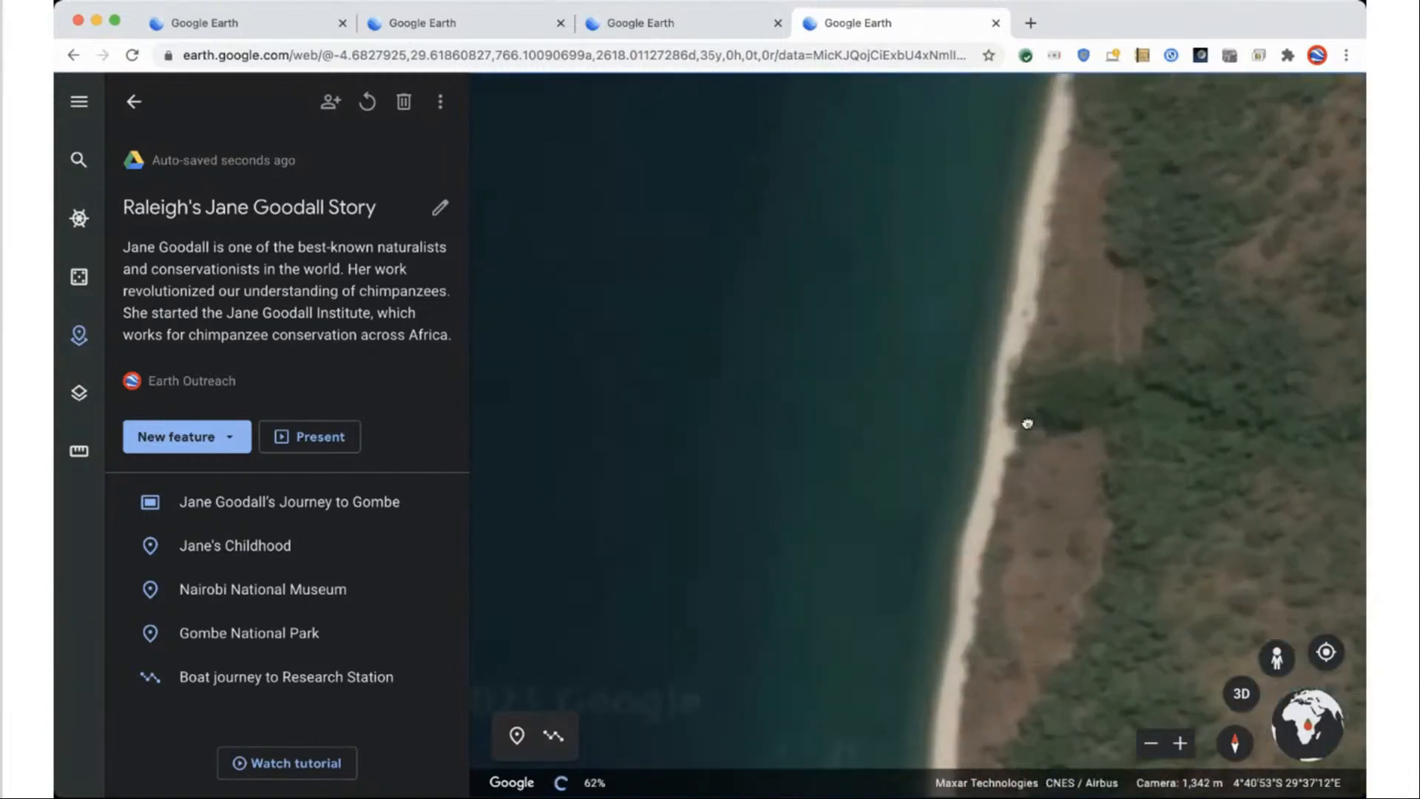
scroll(1033, 236, "up", 1)
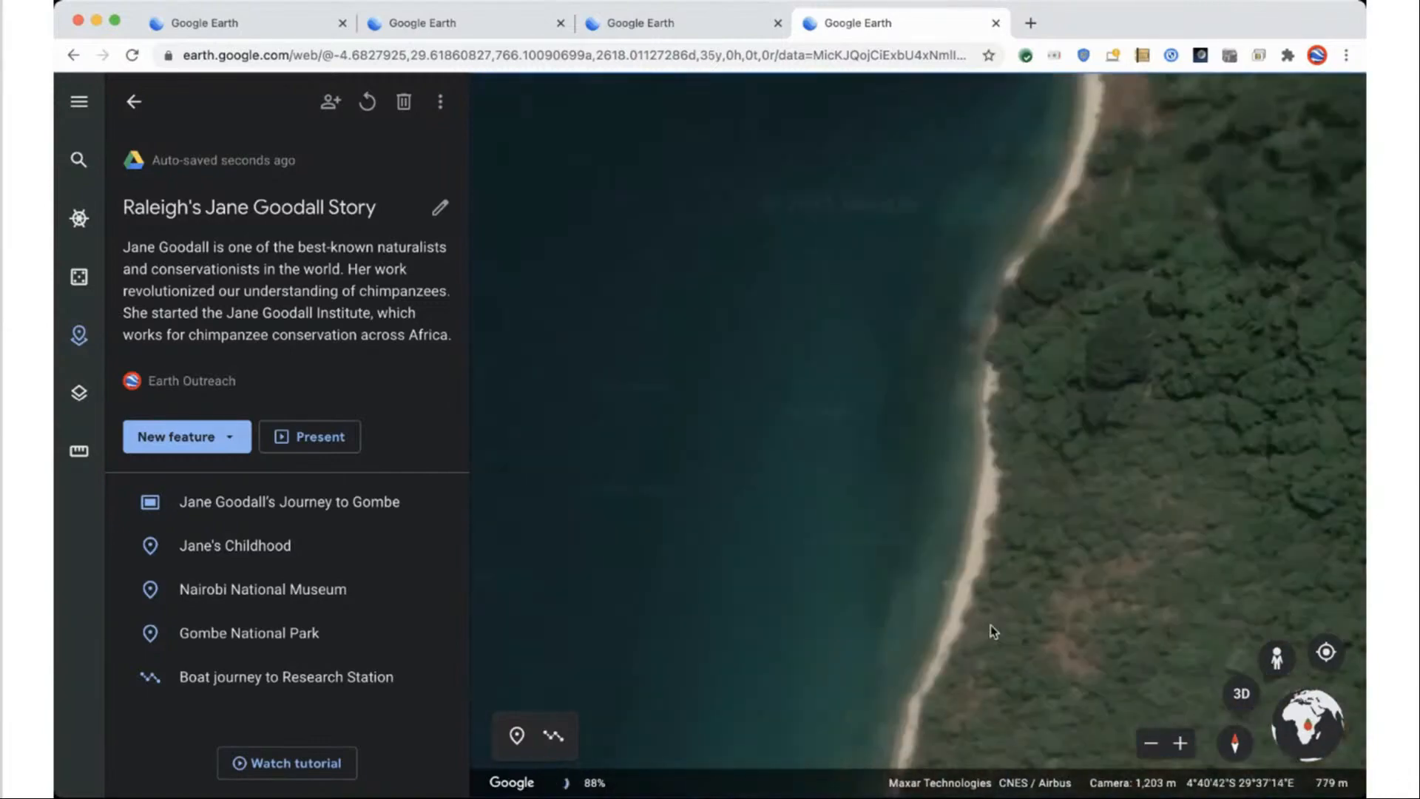
scroll(994, 631, "down", 2)
left_click_drag(886, 594, 1179, 509, "shift")
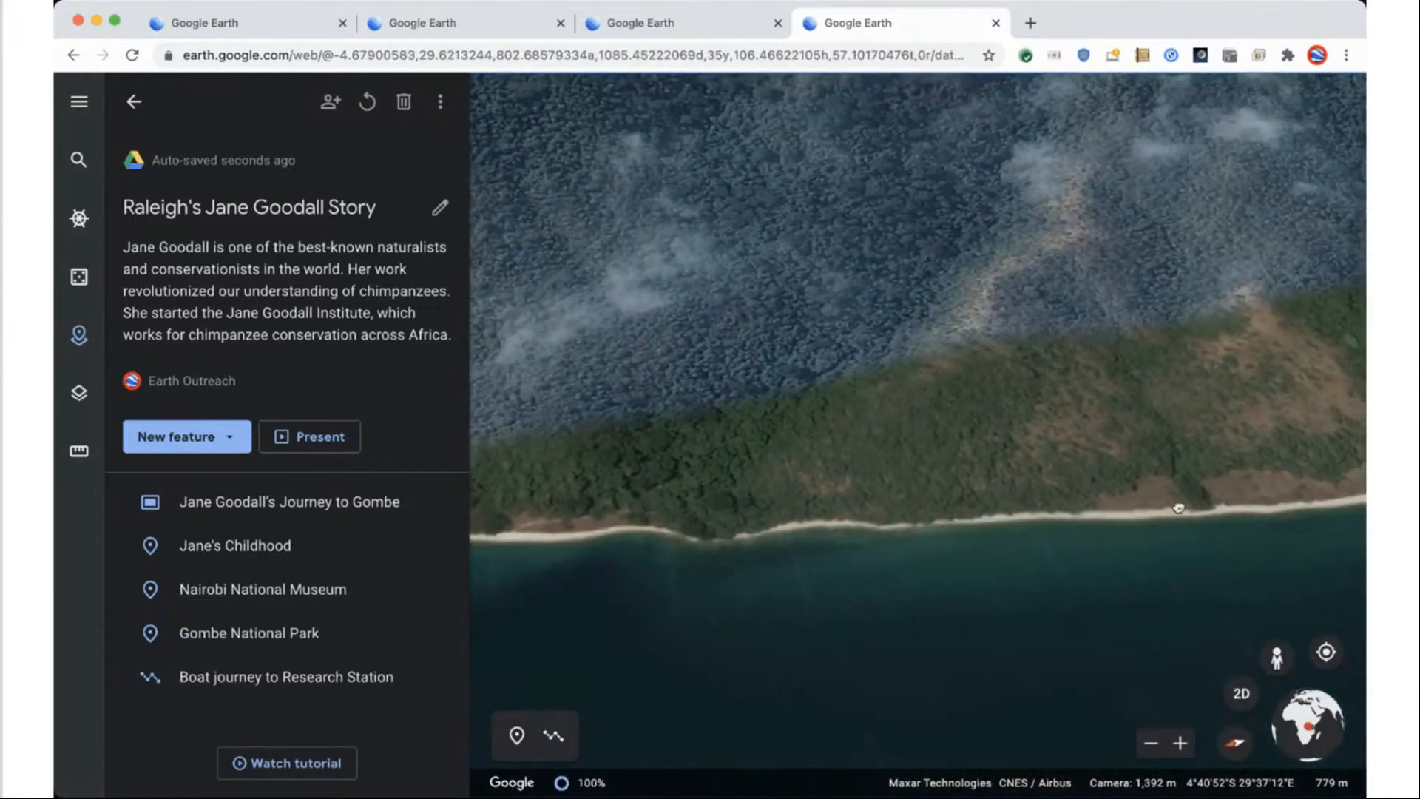
scroll(979, 570, "down", 3)
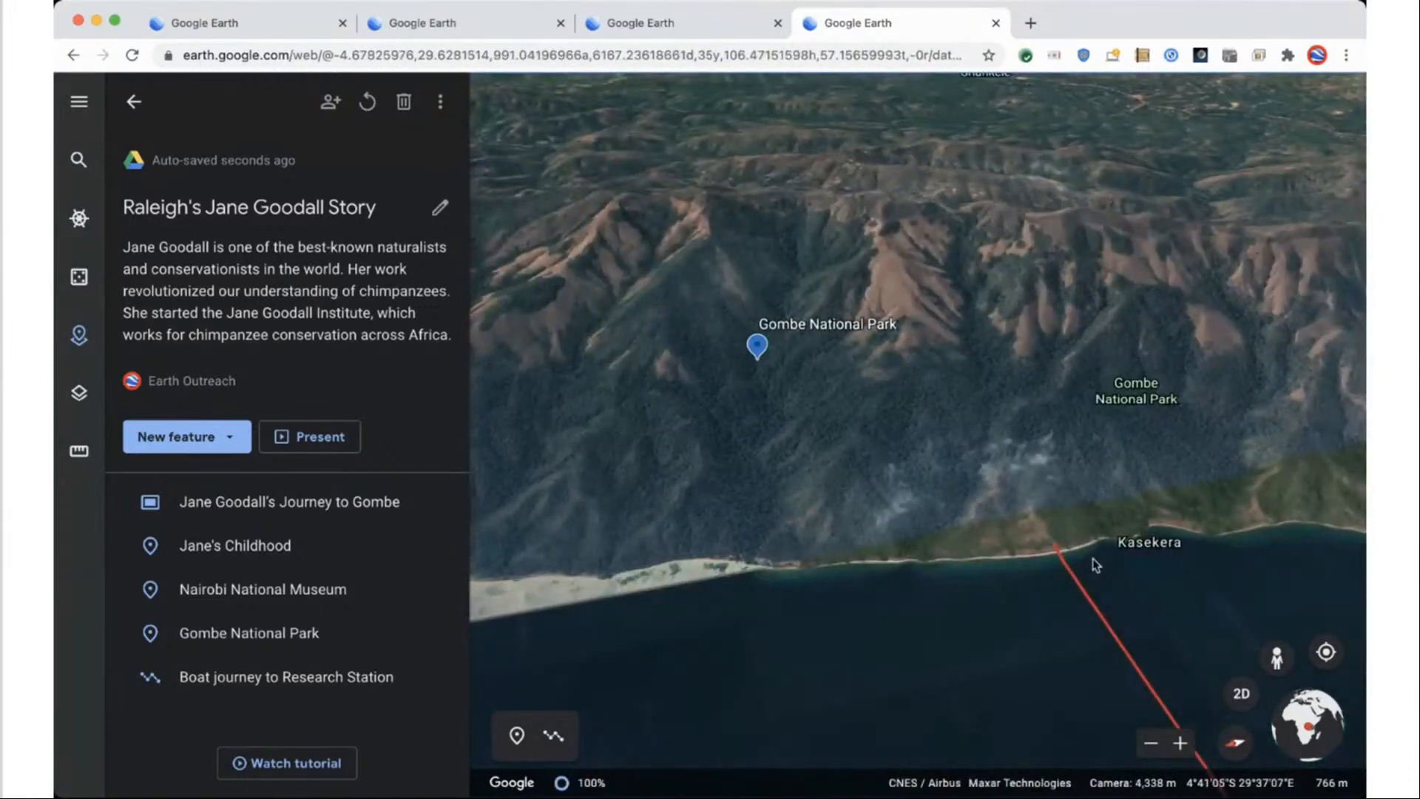
scroll(1095, 565, "up", 4)
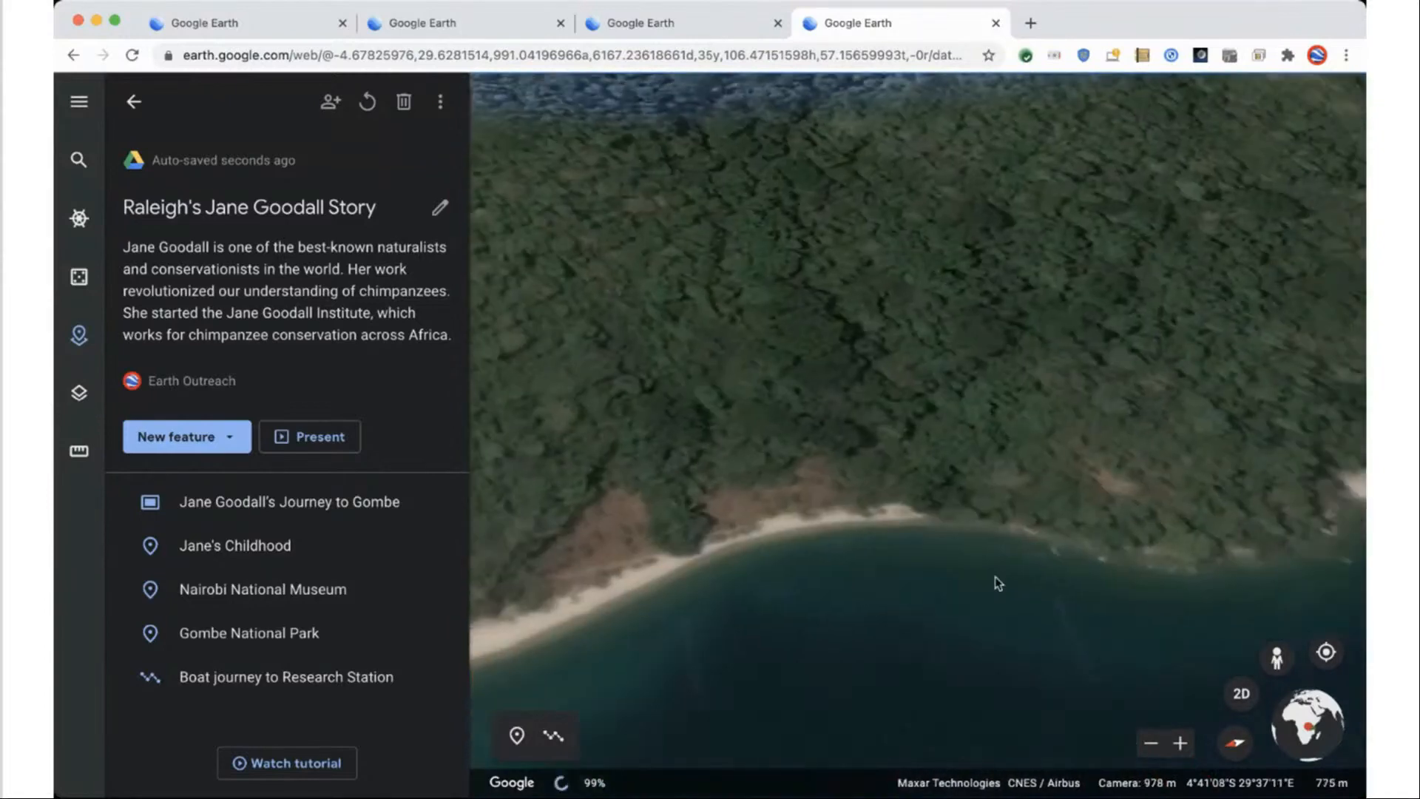
left_click_drag(996, 577, 756, 601)
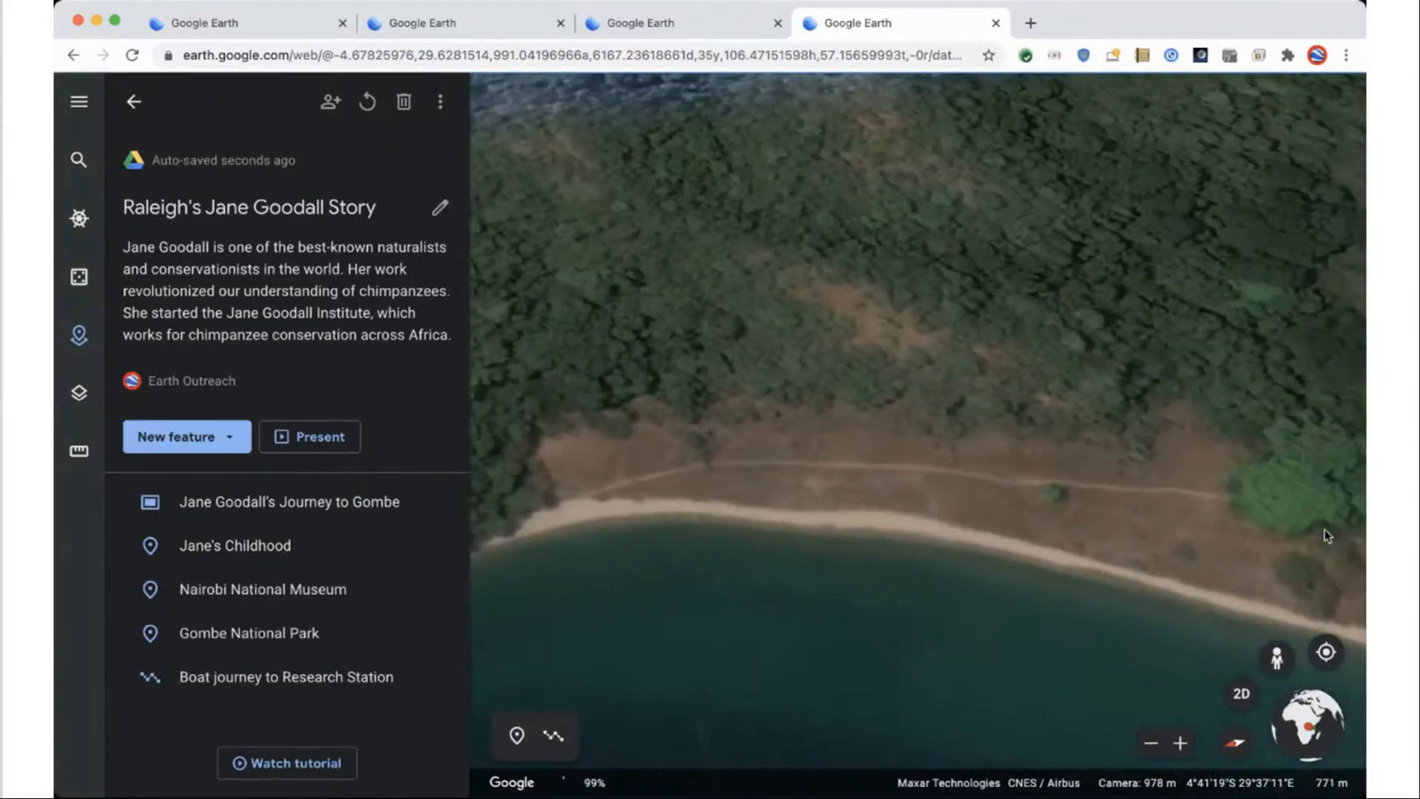
Outline the sandy Gombe beach with a 12-point shape, closing it on its first point.
left_click(557, 738)
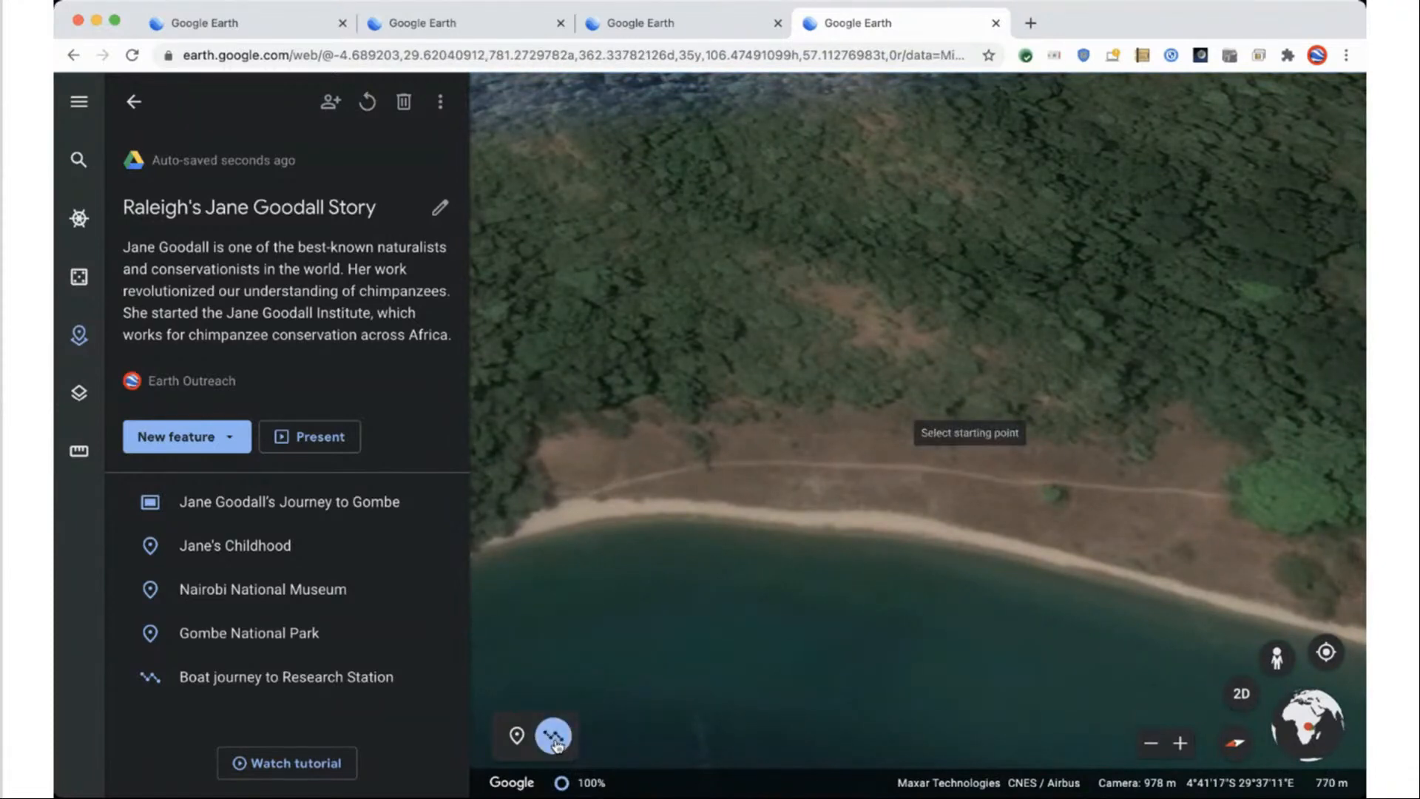
left_click(516, 537)
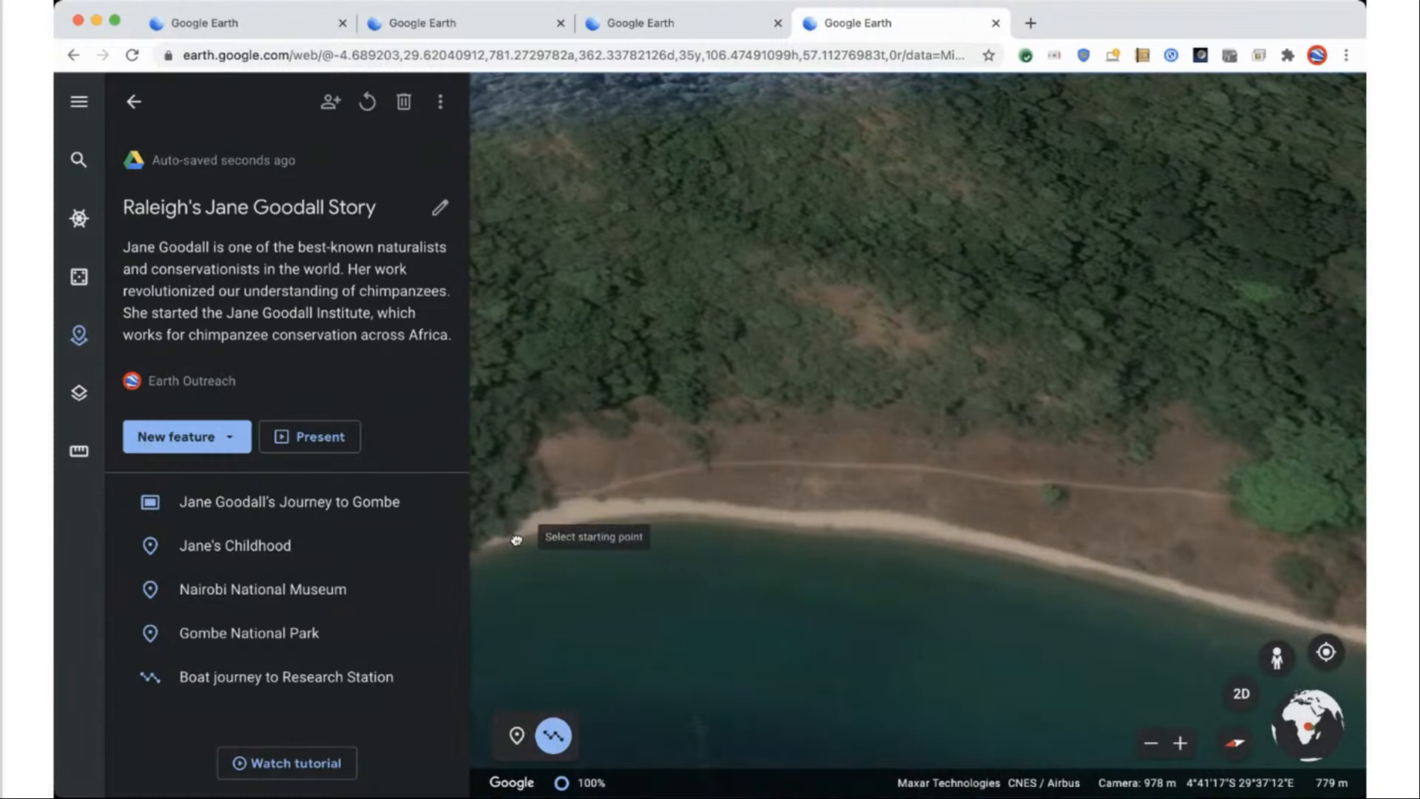
left_click(570, 500)
left_click(540, 442)
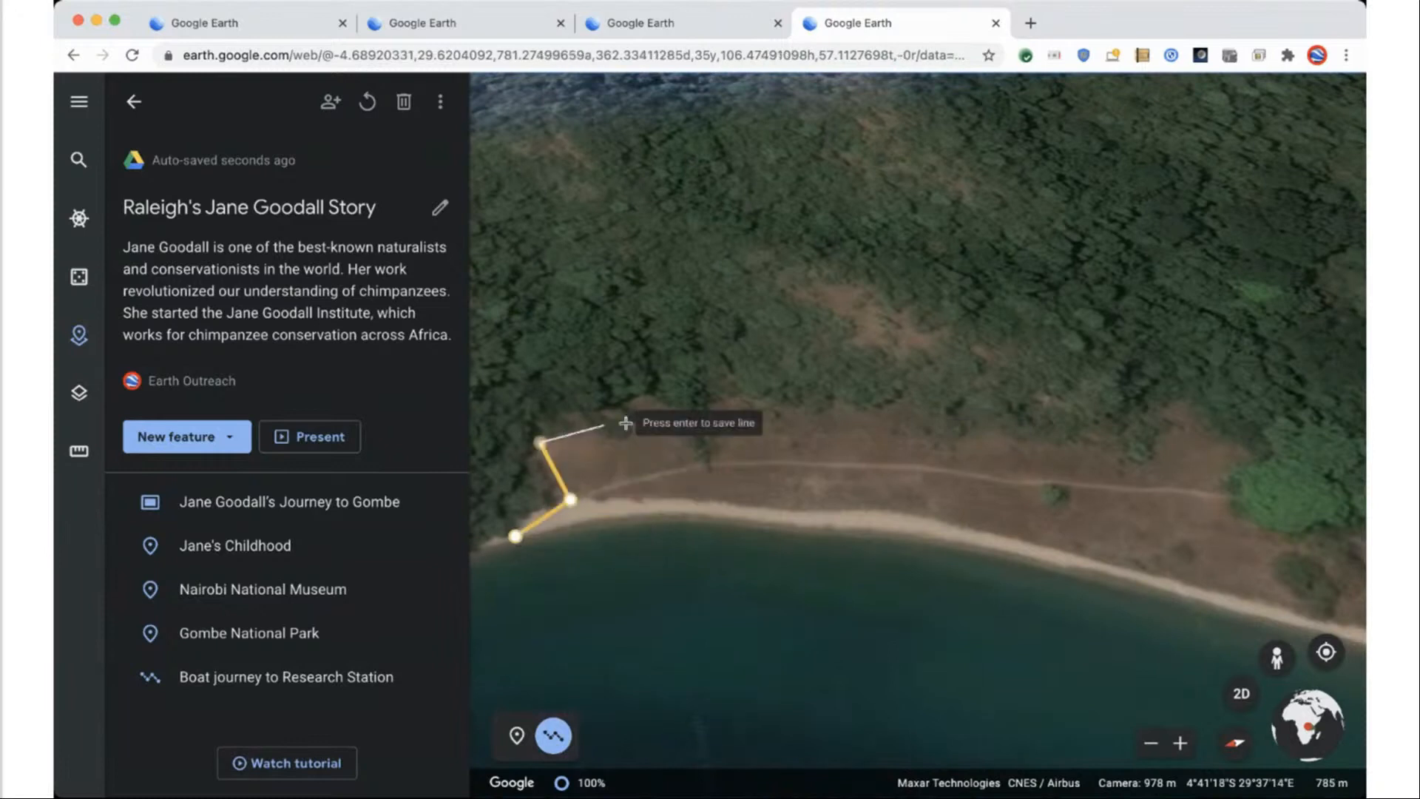
left_click(660, 420)
left_click(994, 430)
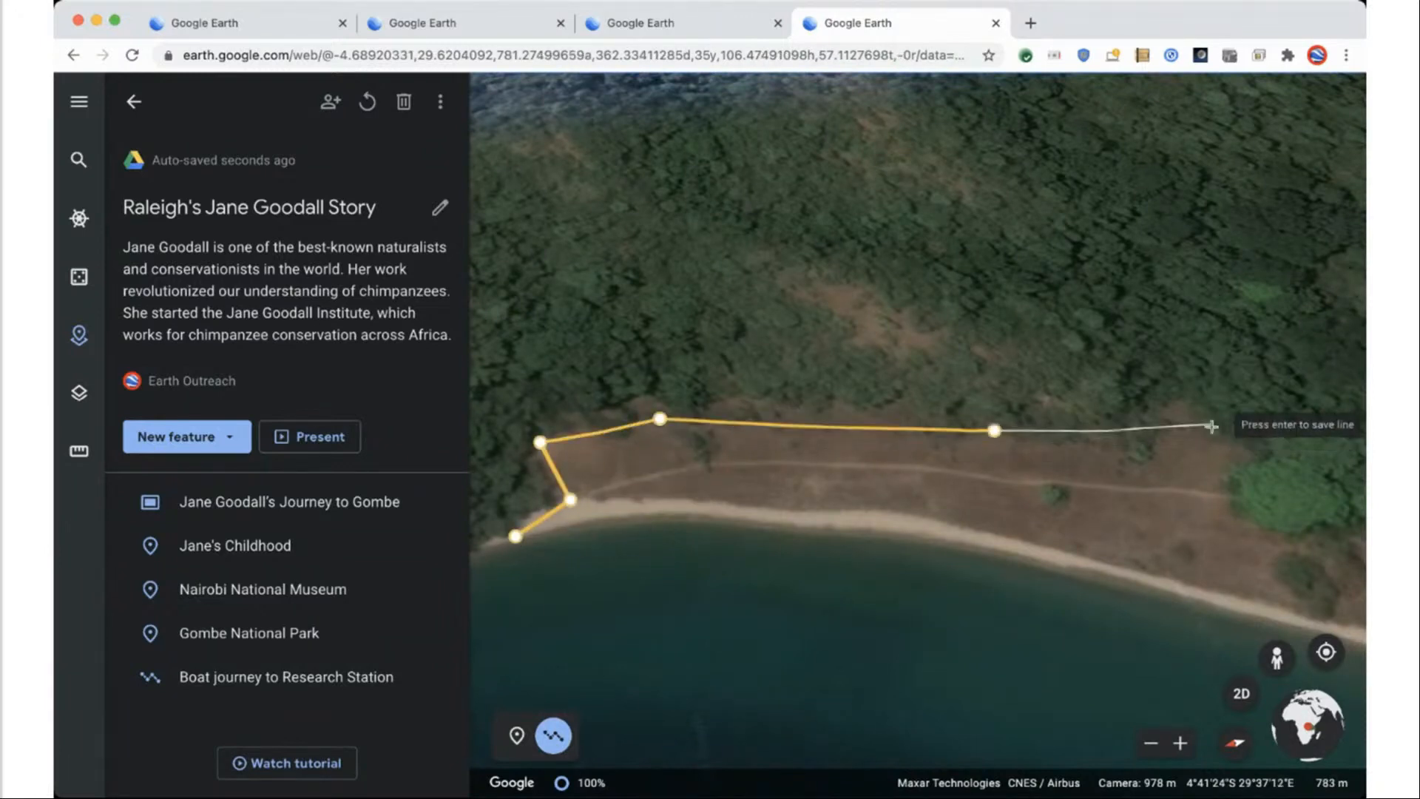
left_click(1247, 451)
left_click(1280, 517)
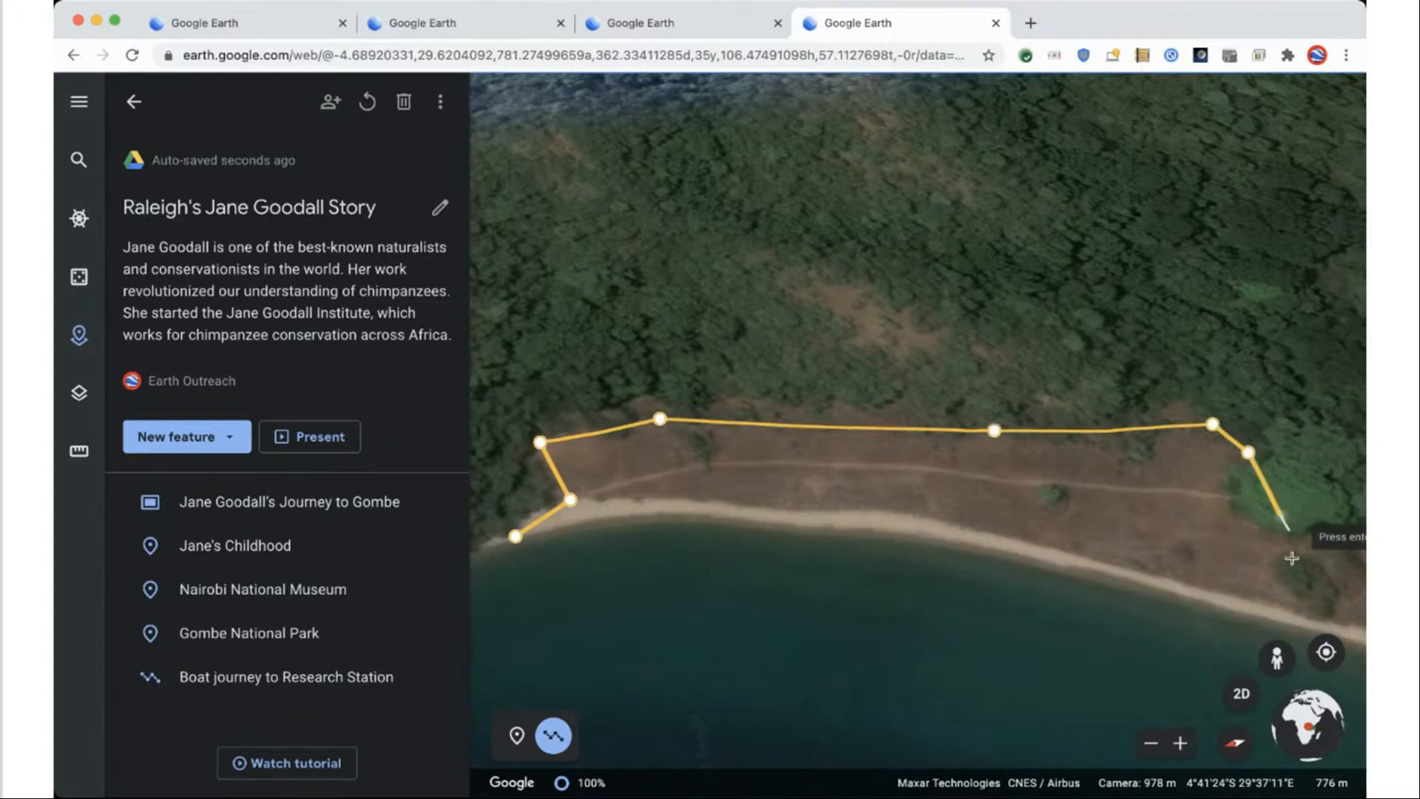
left_click(1289, 571)
left_click(1342, 619)
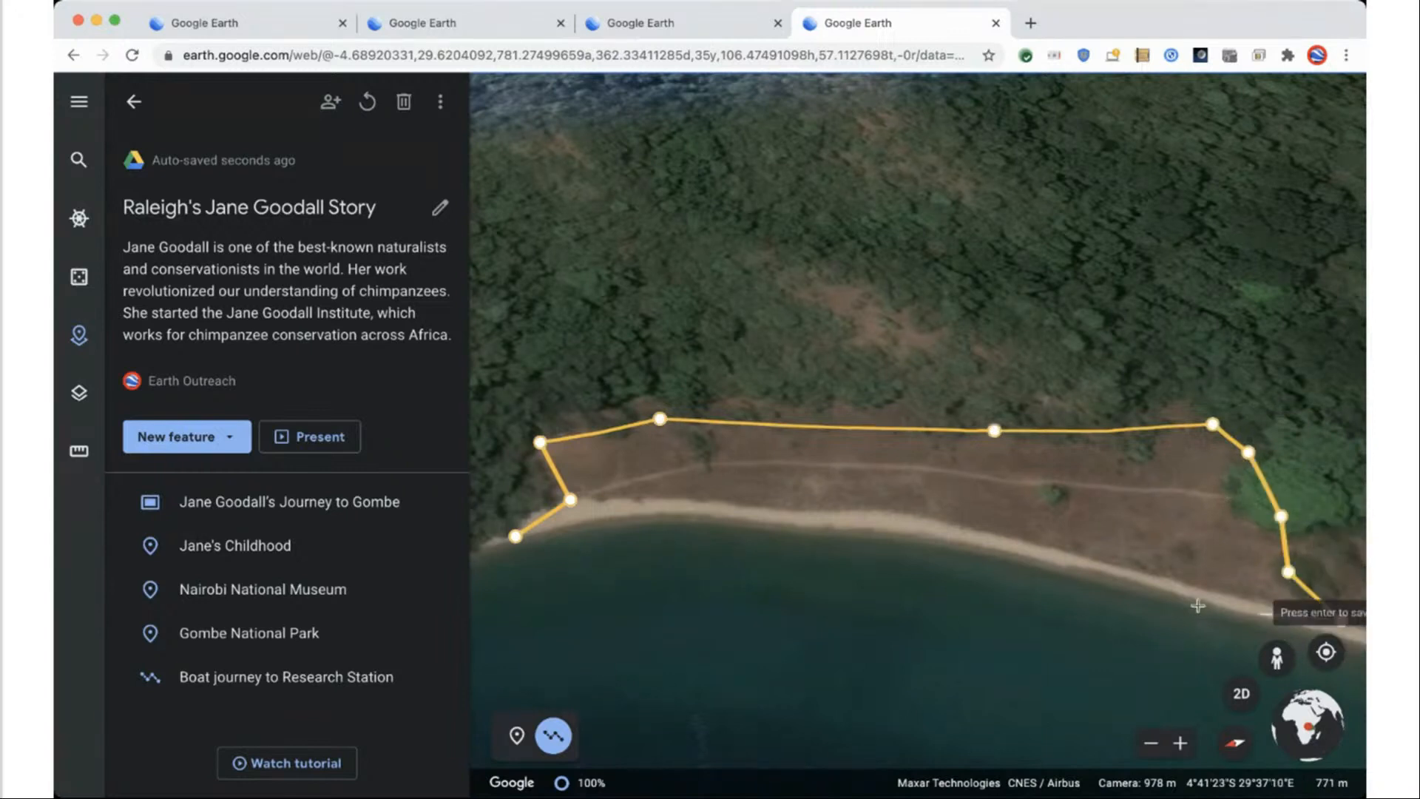
left_click(1163, 590)
left_click(917, 528)
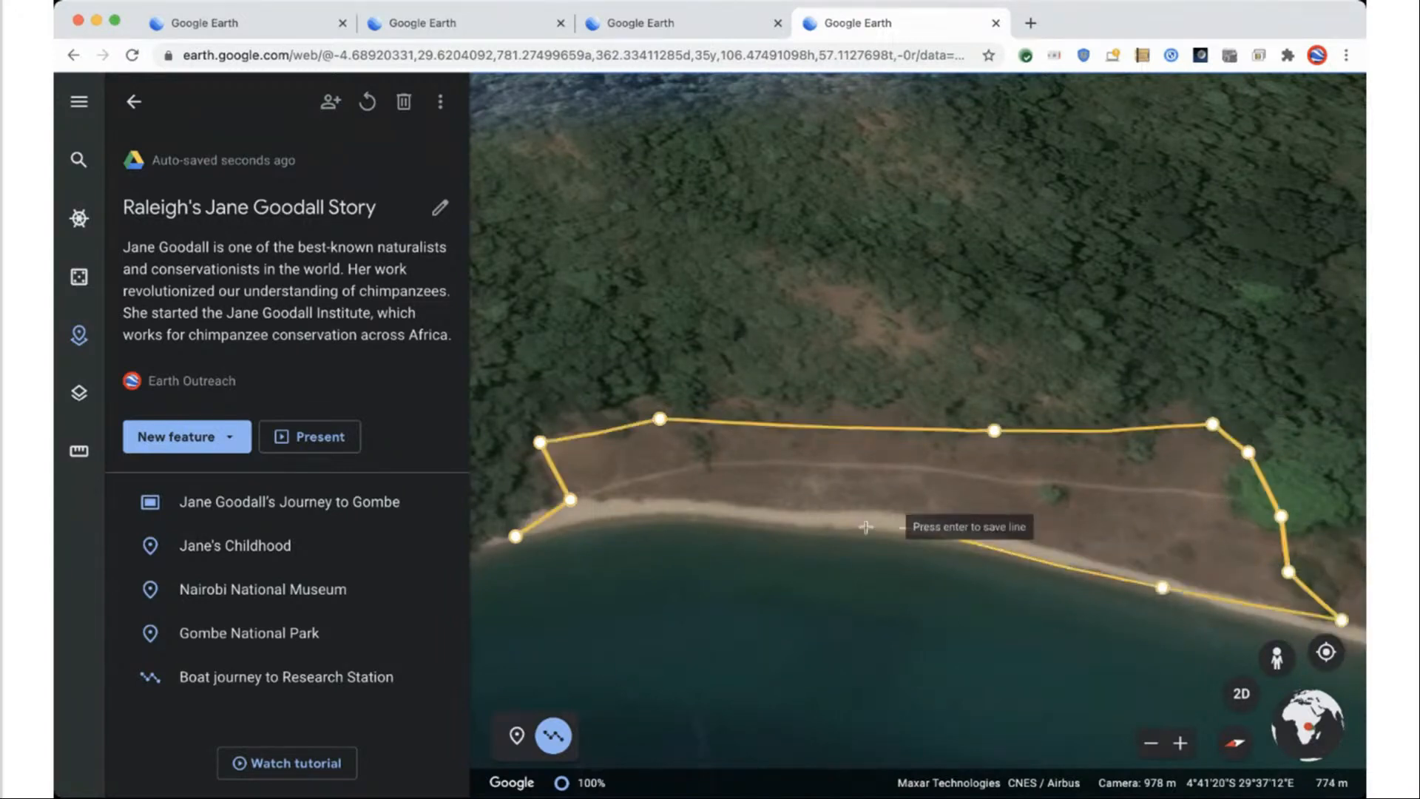
left_click(643, 510)
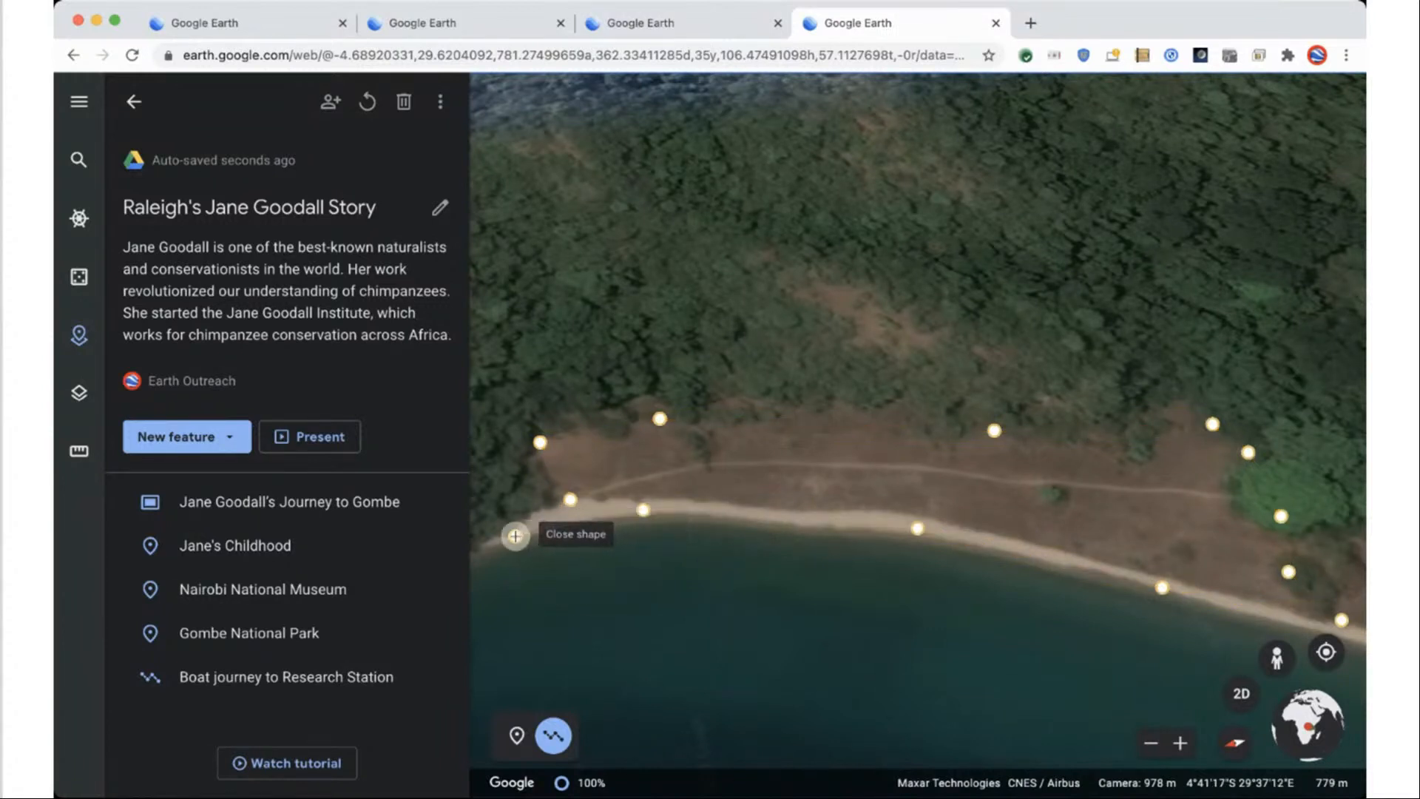
left_click(515, 536)
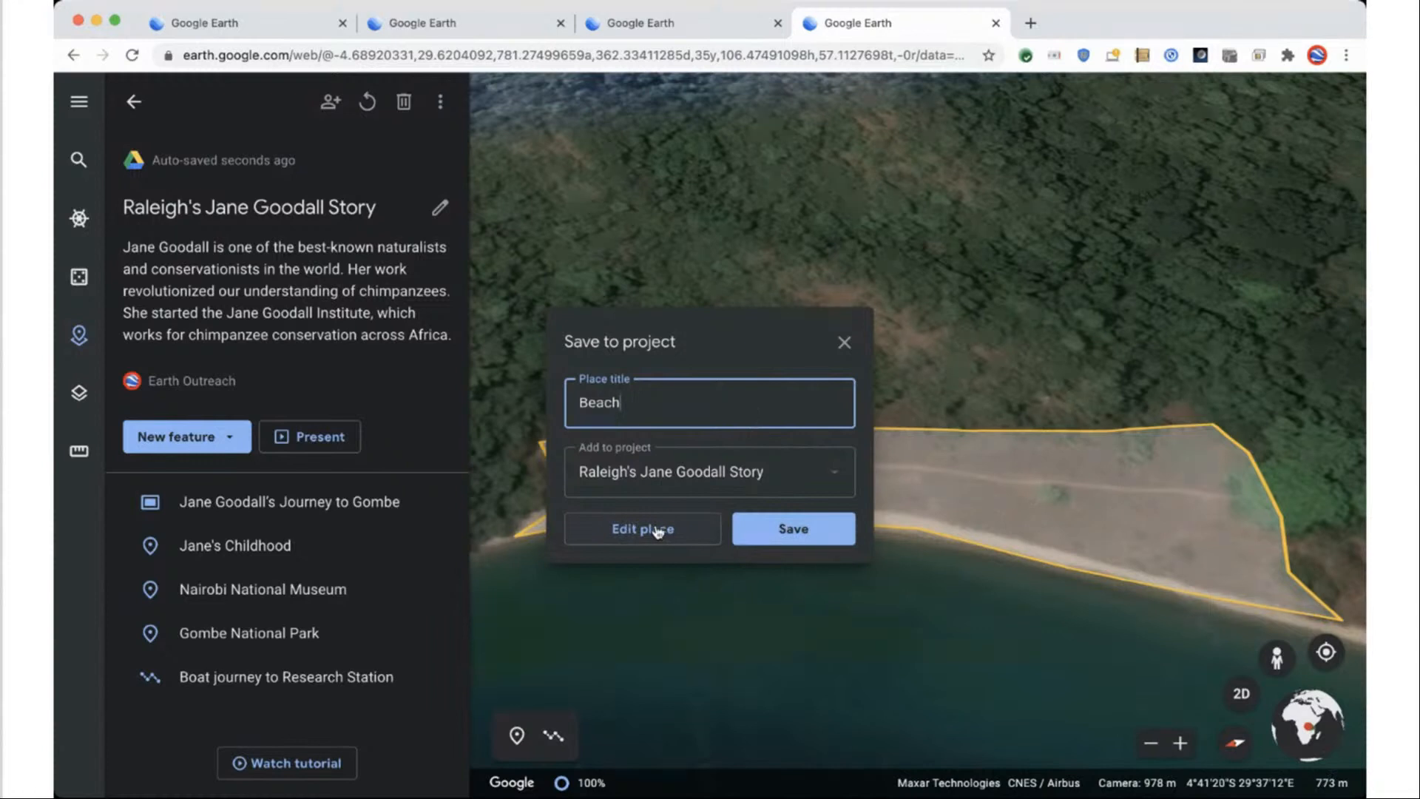
Give the Beach polygon a red 4 px outline and a 50% opacity yellow fill.
left_click(655, 530)
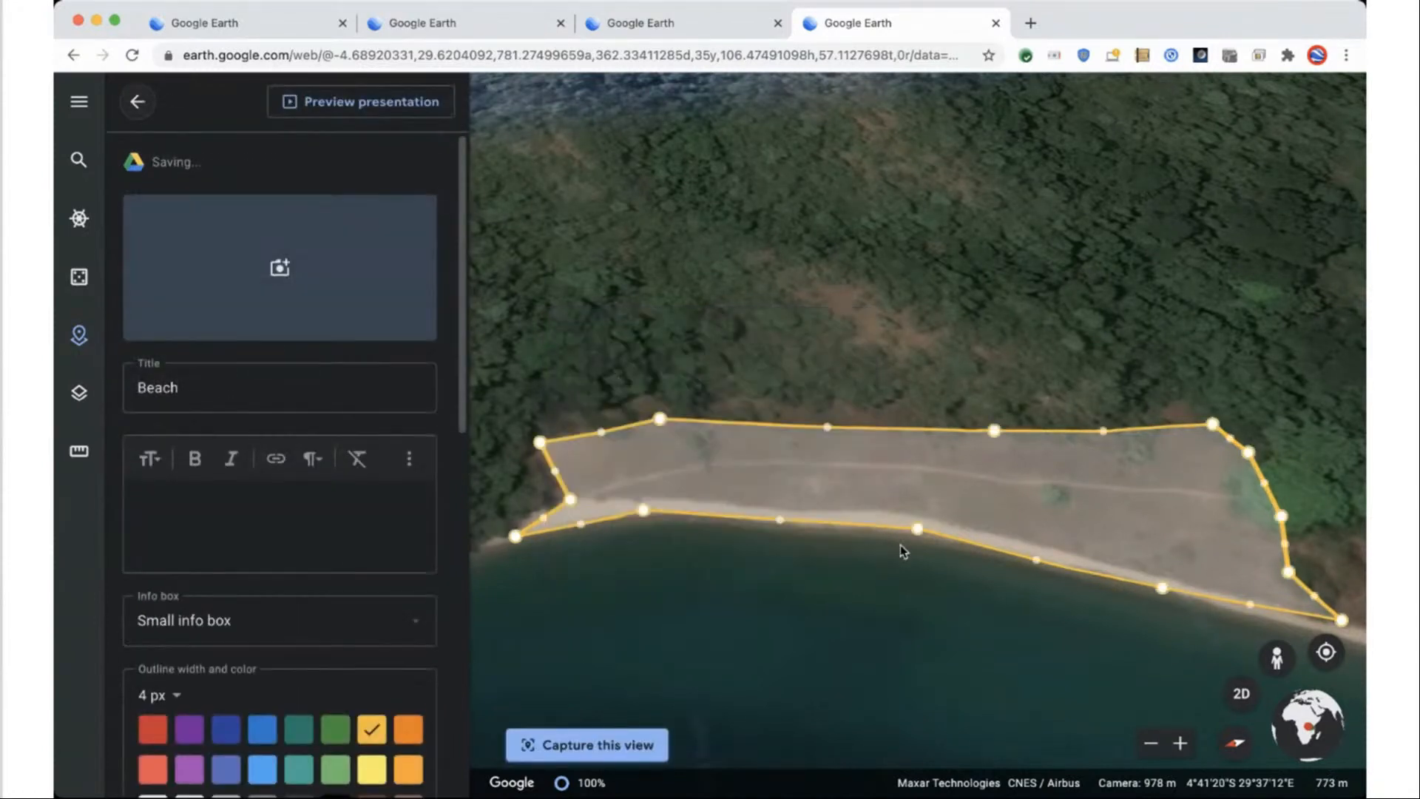
scroll(244, 281, "down", 3)
scroll(272, 355, "up", 3)
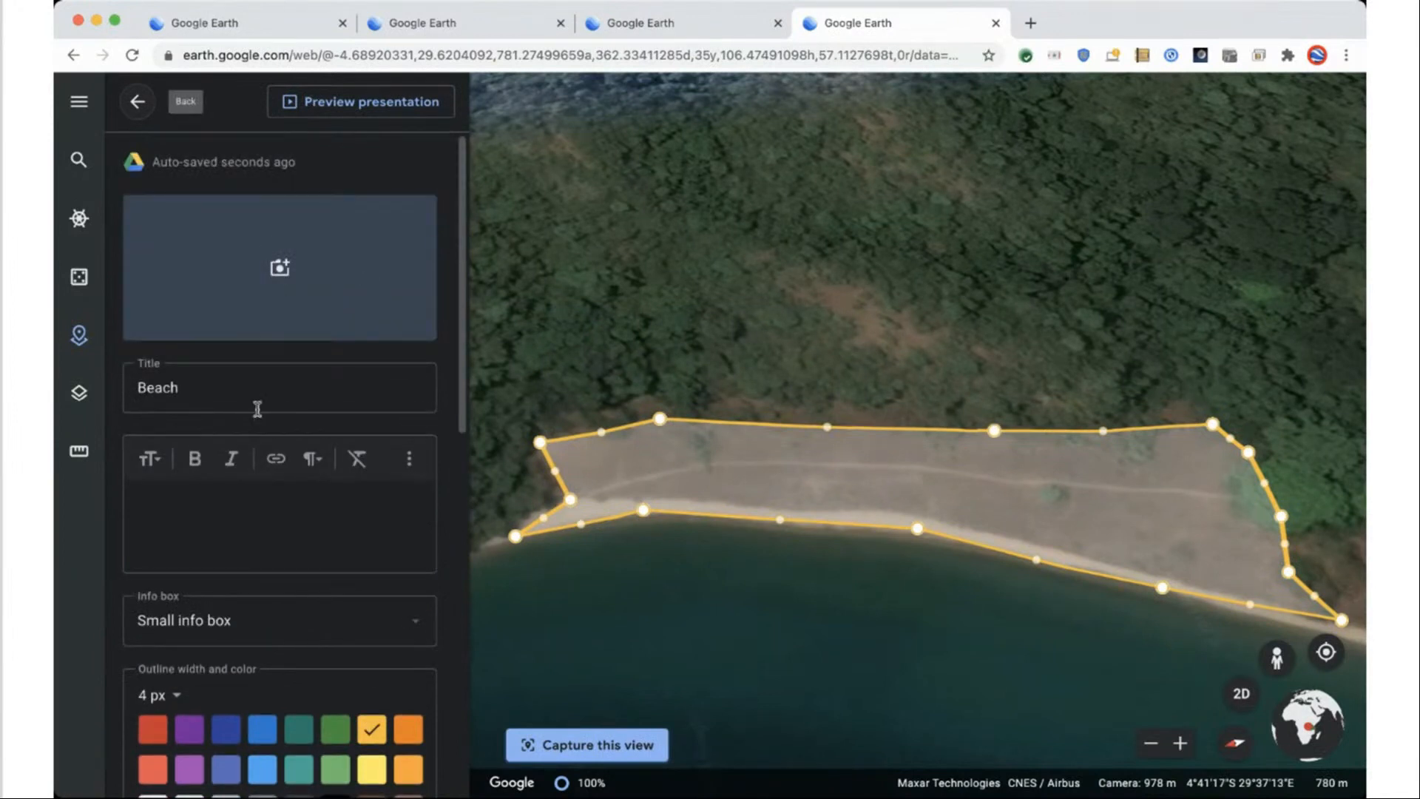
scroll(211, 489, "down", 3)
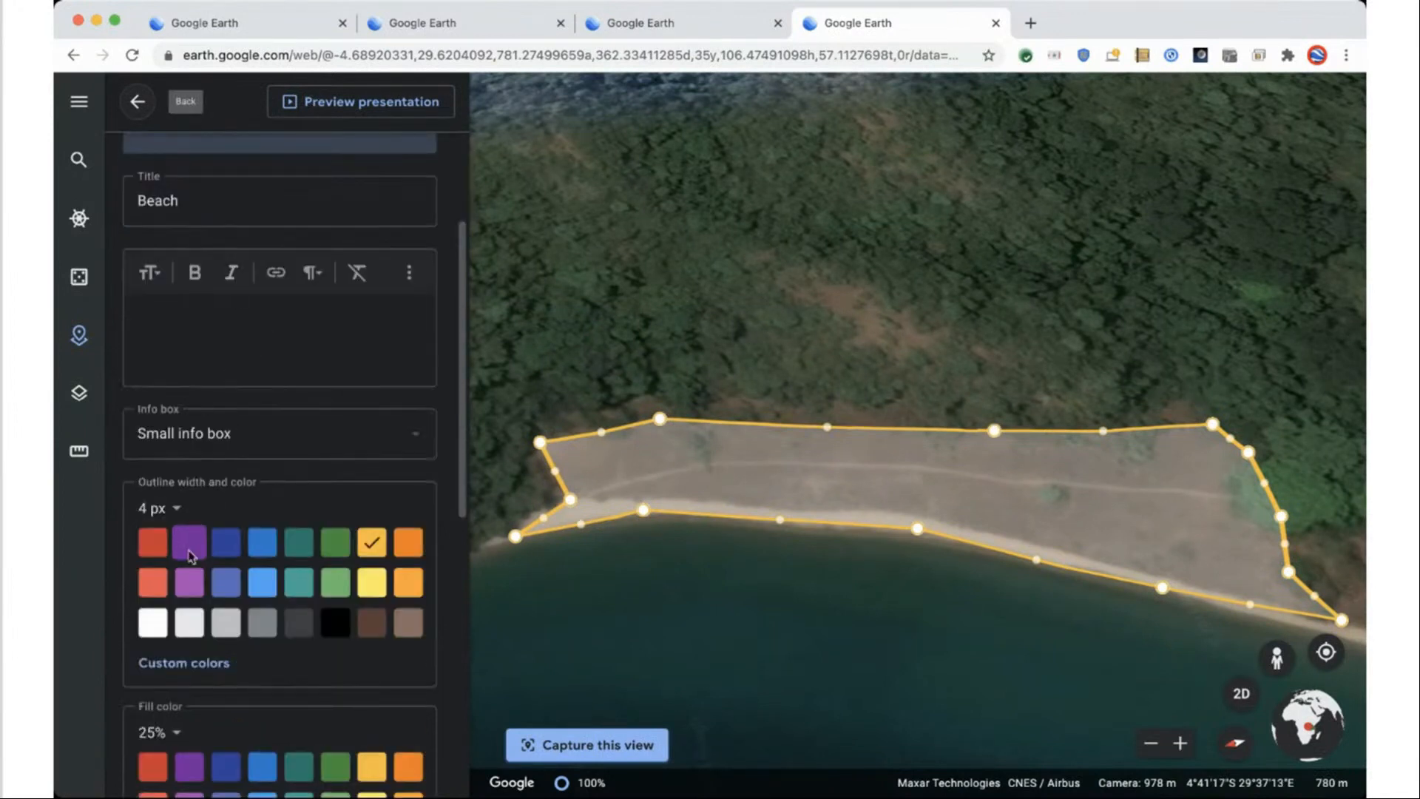
scroll(178, 540, "down", 2)
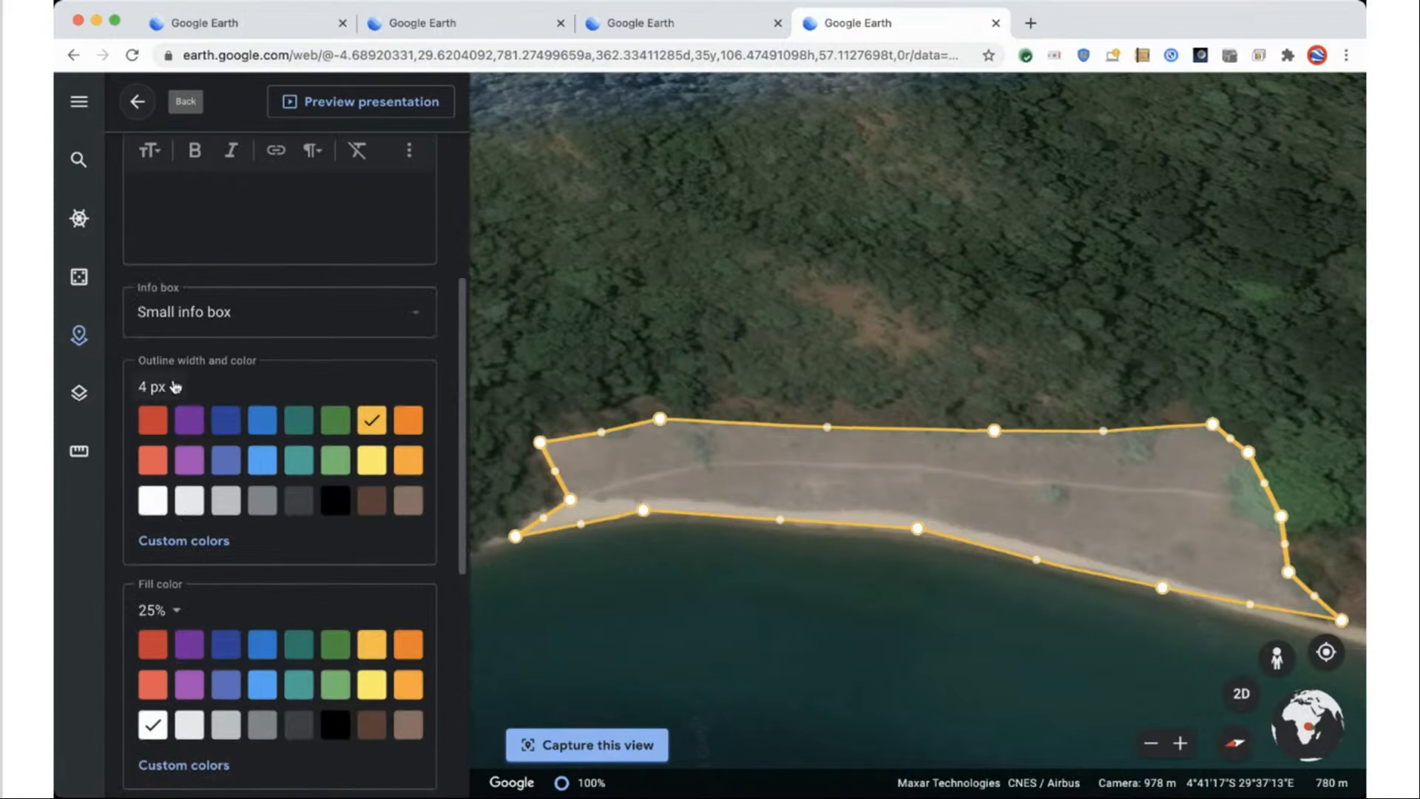
left_click(155, 422)
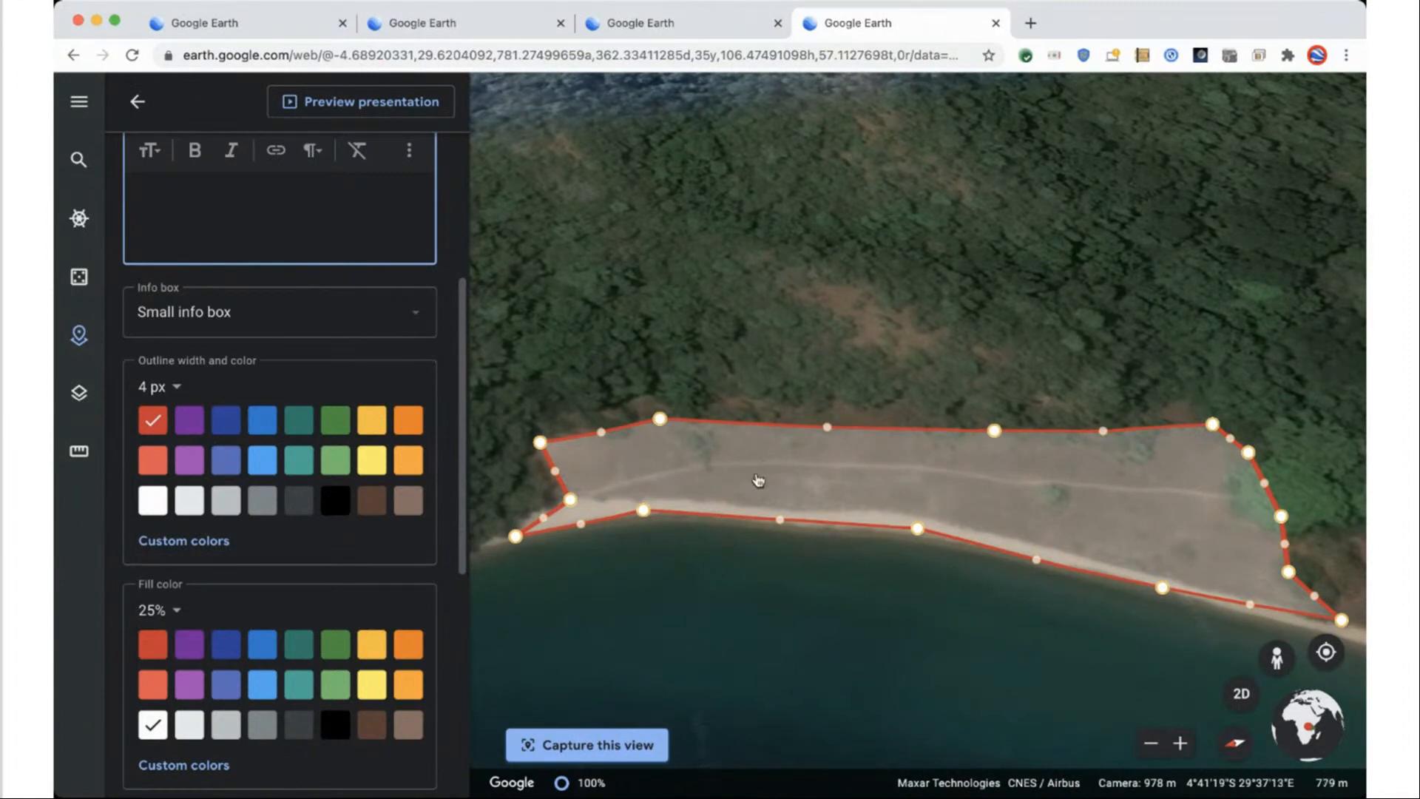
left_click(373, 656)
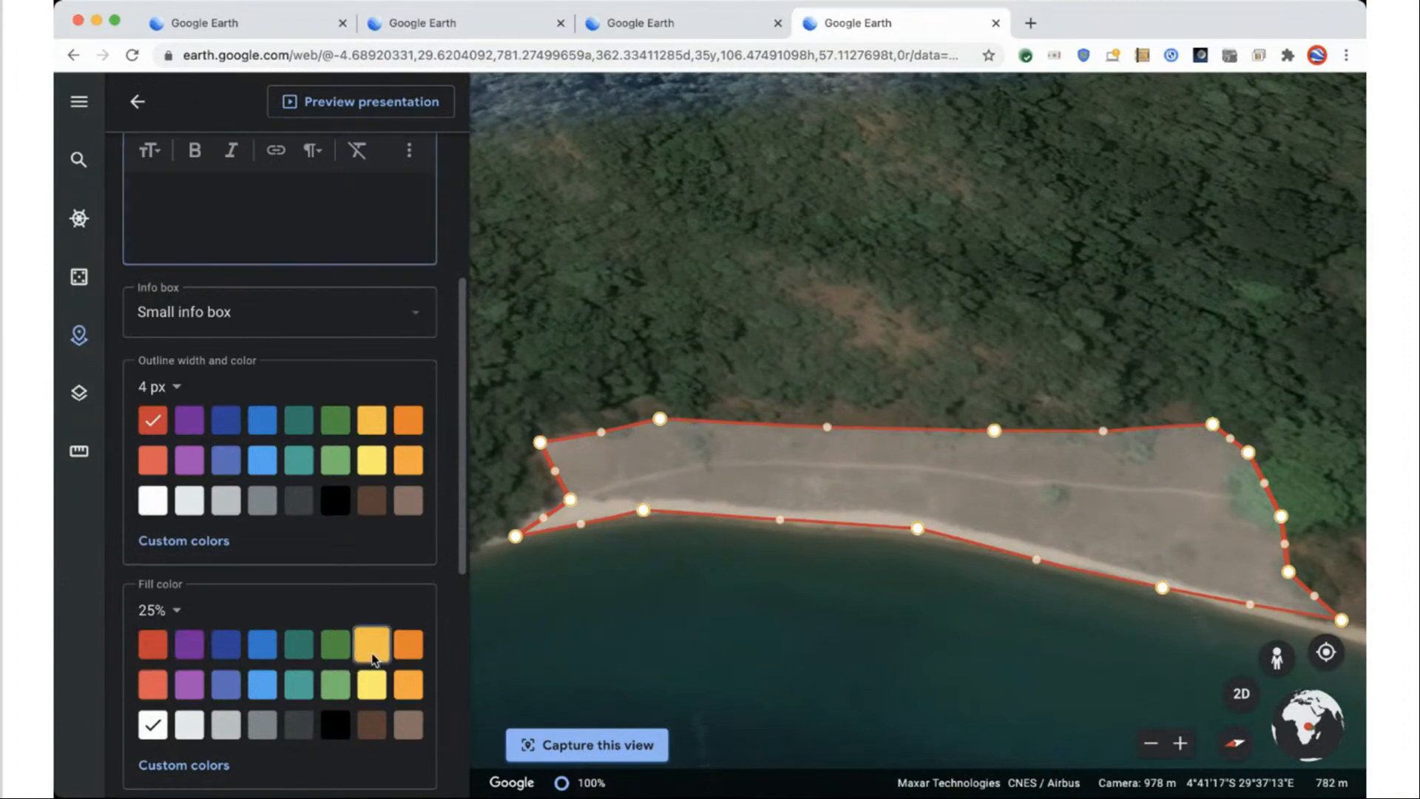
left_click(155, 611)
left_click(159, 700)
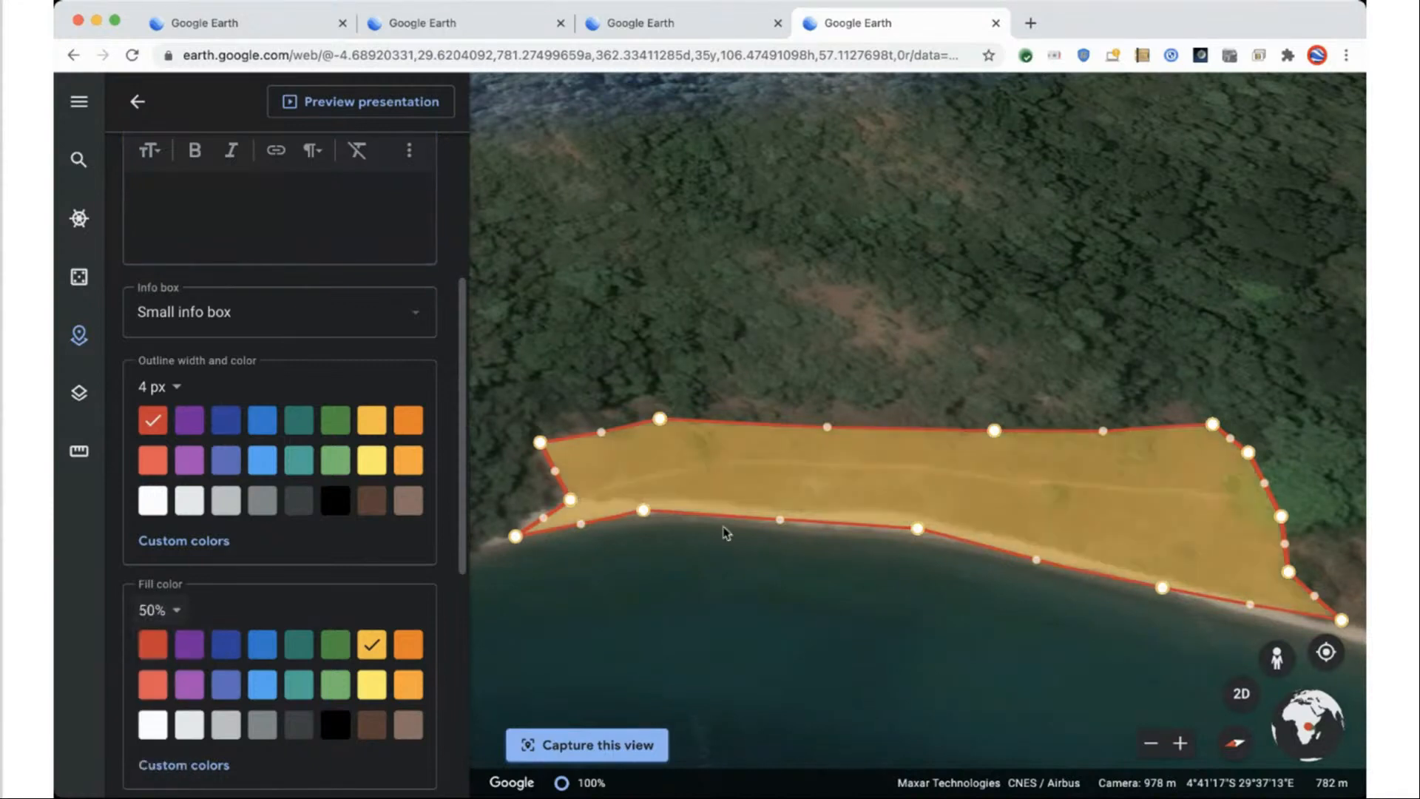
scroll(296, 629, "down", 2)
scroll(288, 630, "up", 6)
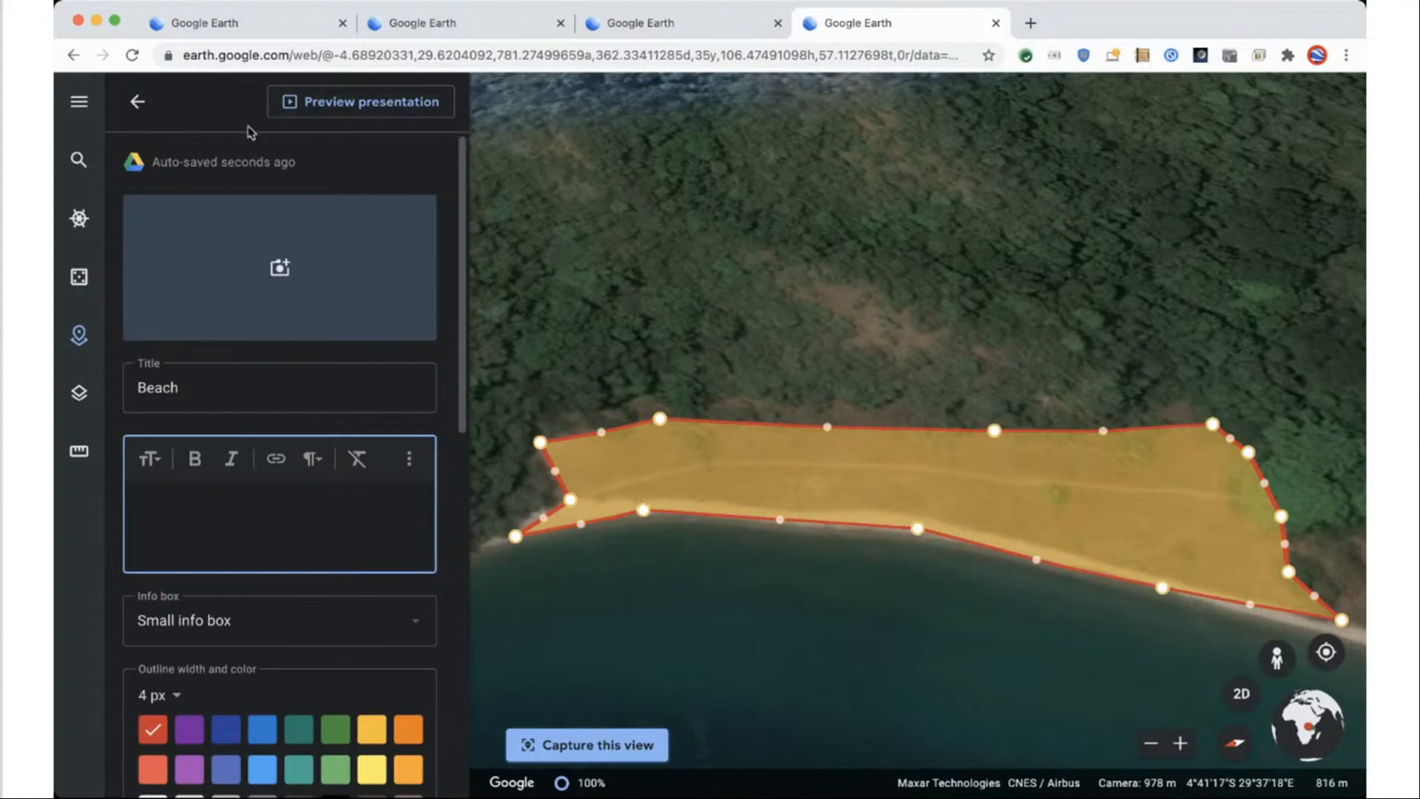
left_click(136, 103)
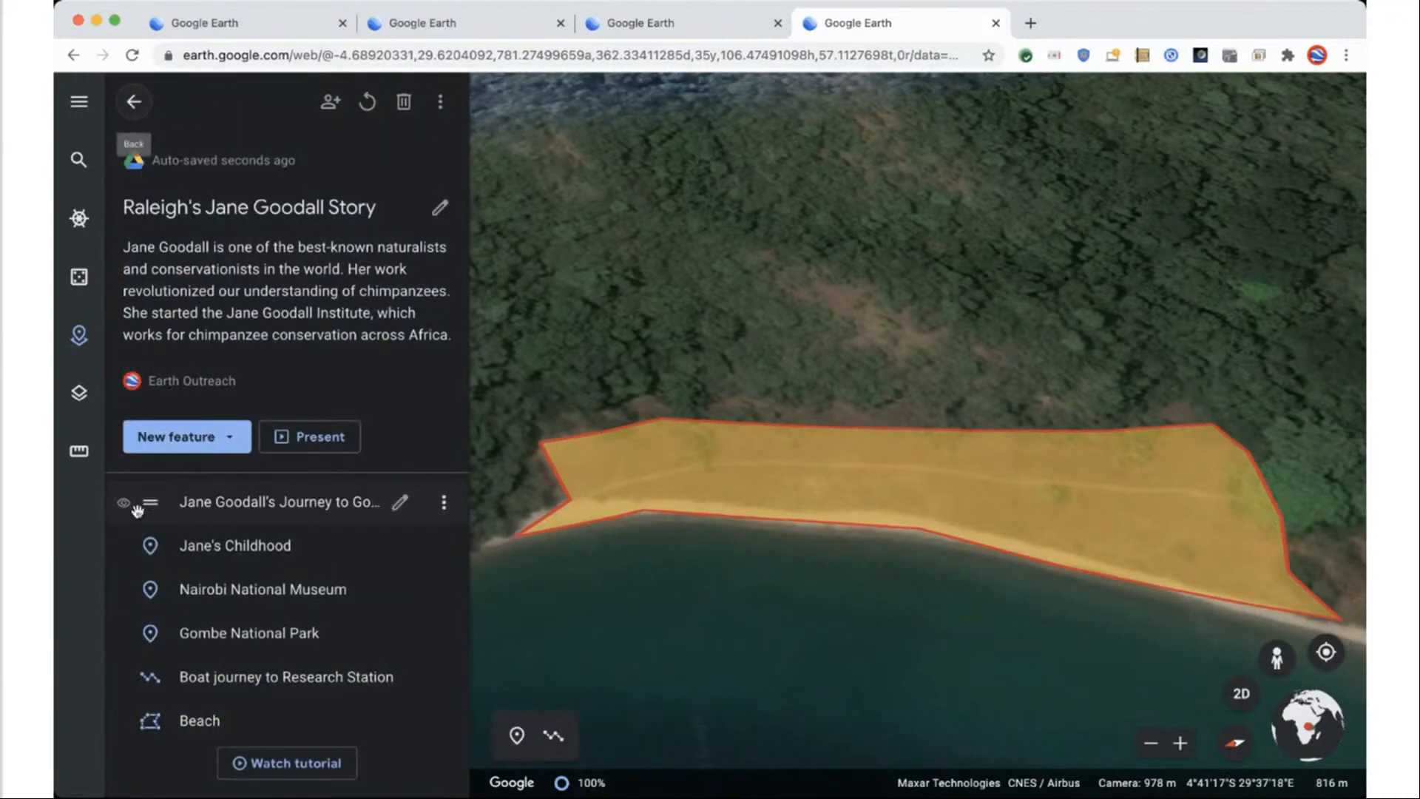
Zoom out and pan the map to show more of the Gombe coastline around the beach.
scroll(618, 621, "down", 5)
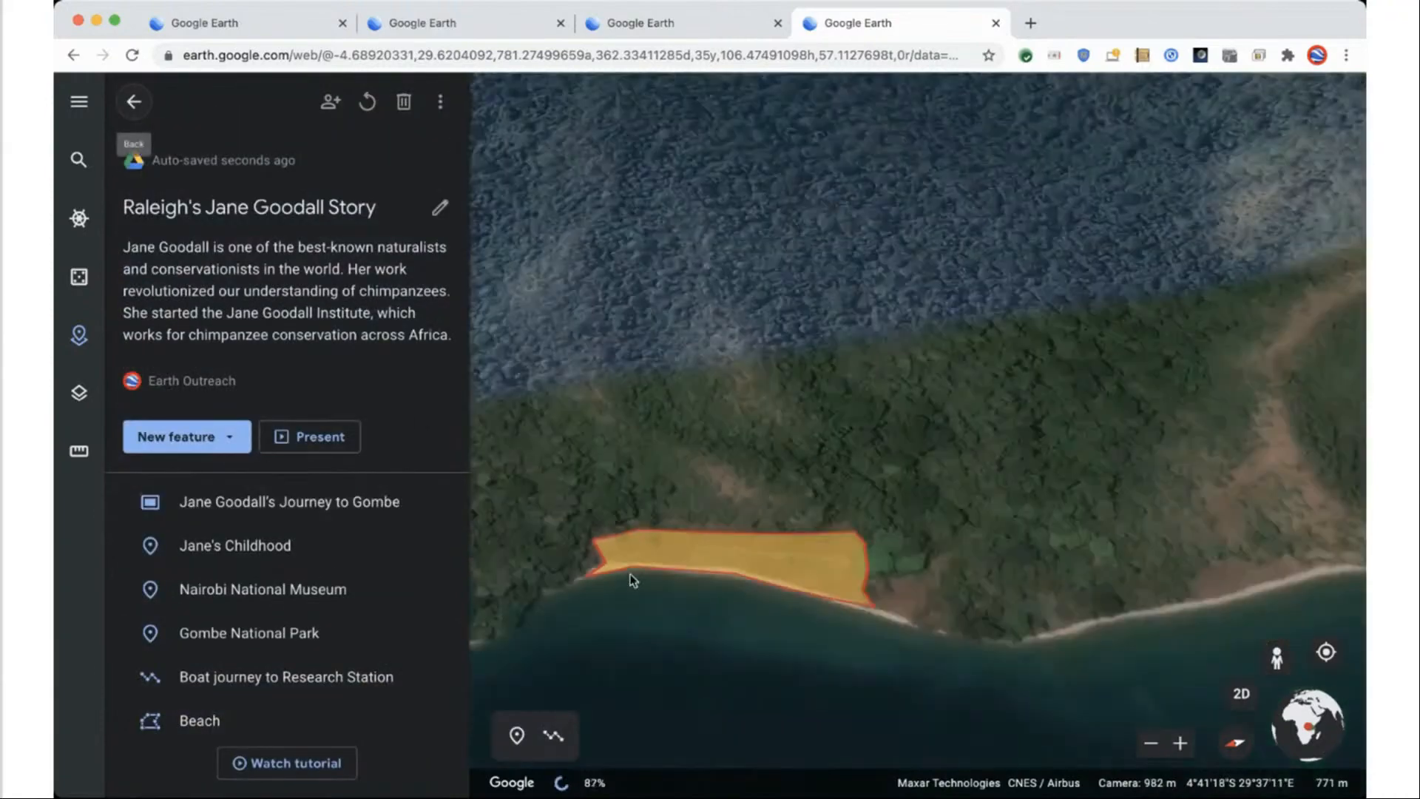
left_click_drag(767, 605, 962, 579)
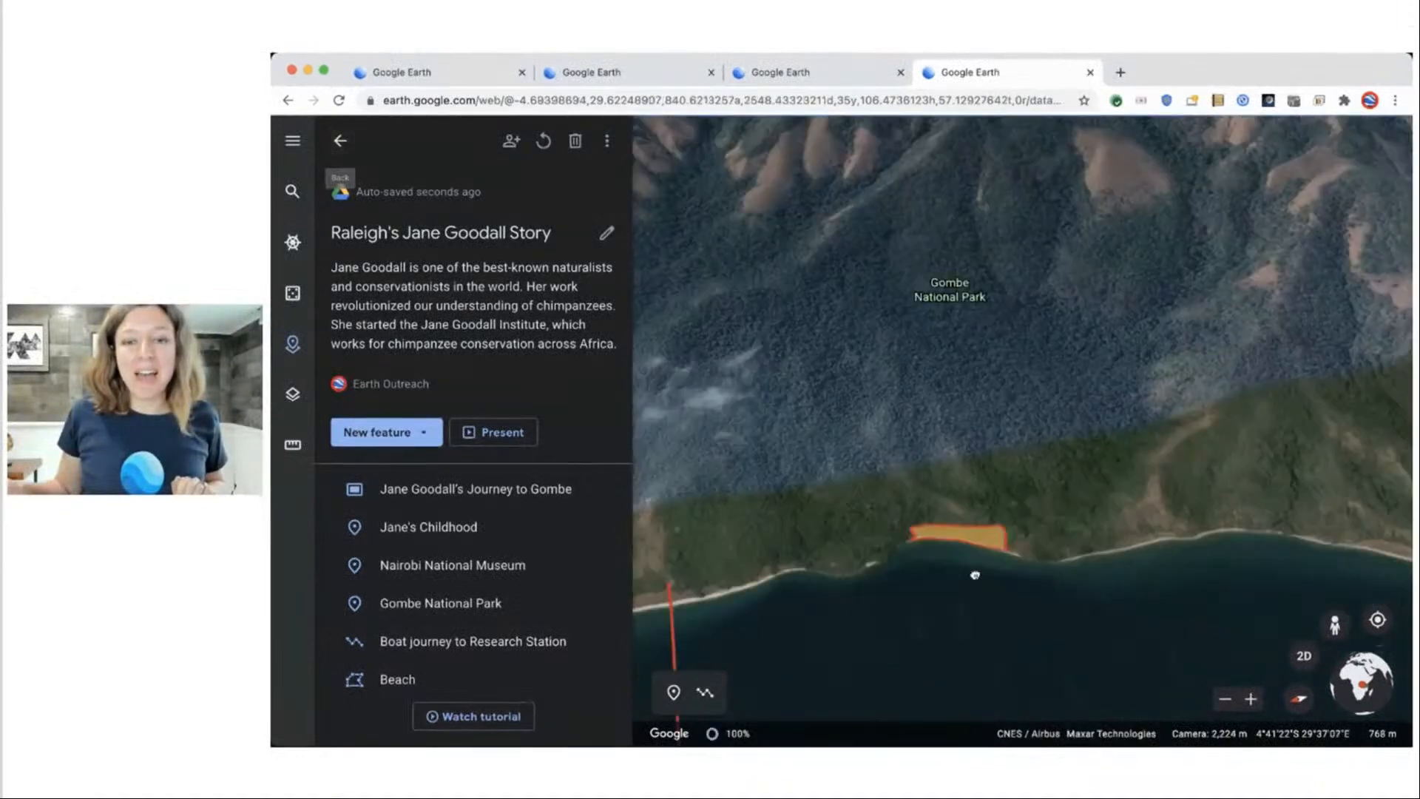
scroll(966, 583, "down", 5)
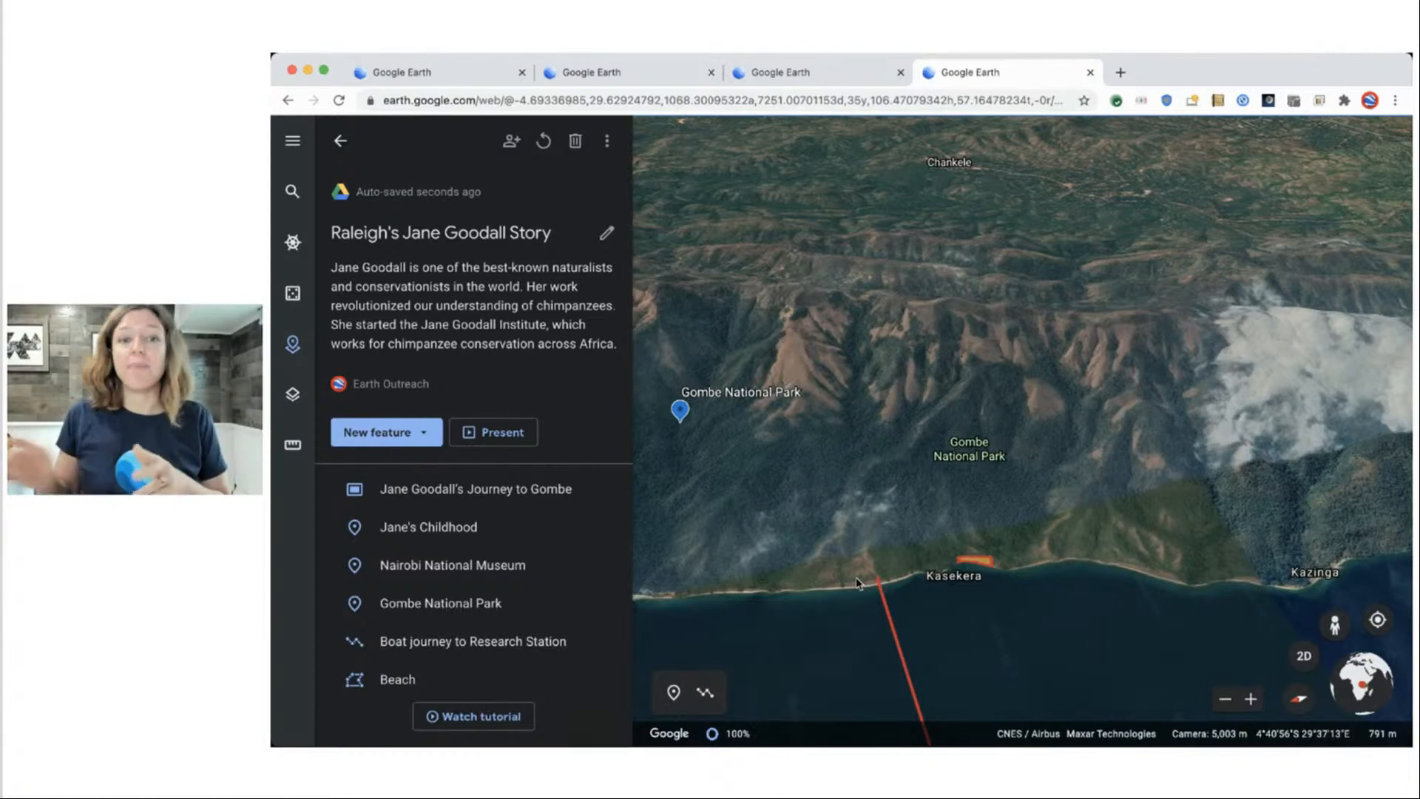
In a new browser tab, load Google Earth web and open the Raleigh's Jane Goodall Story project.
left_click(1121, 72)
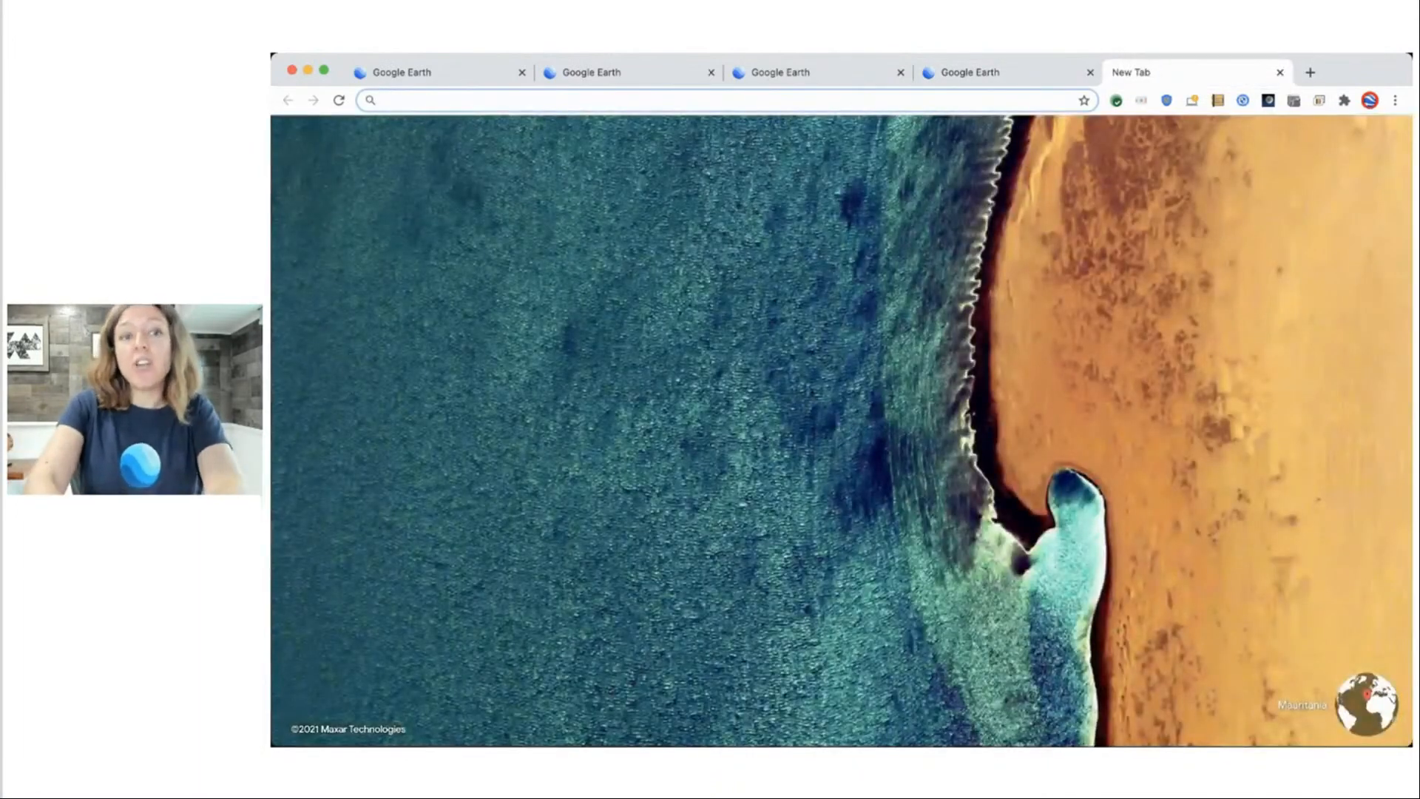
type("earth")
key("Return")
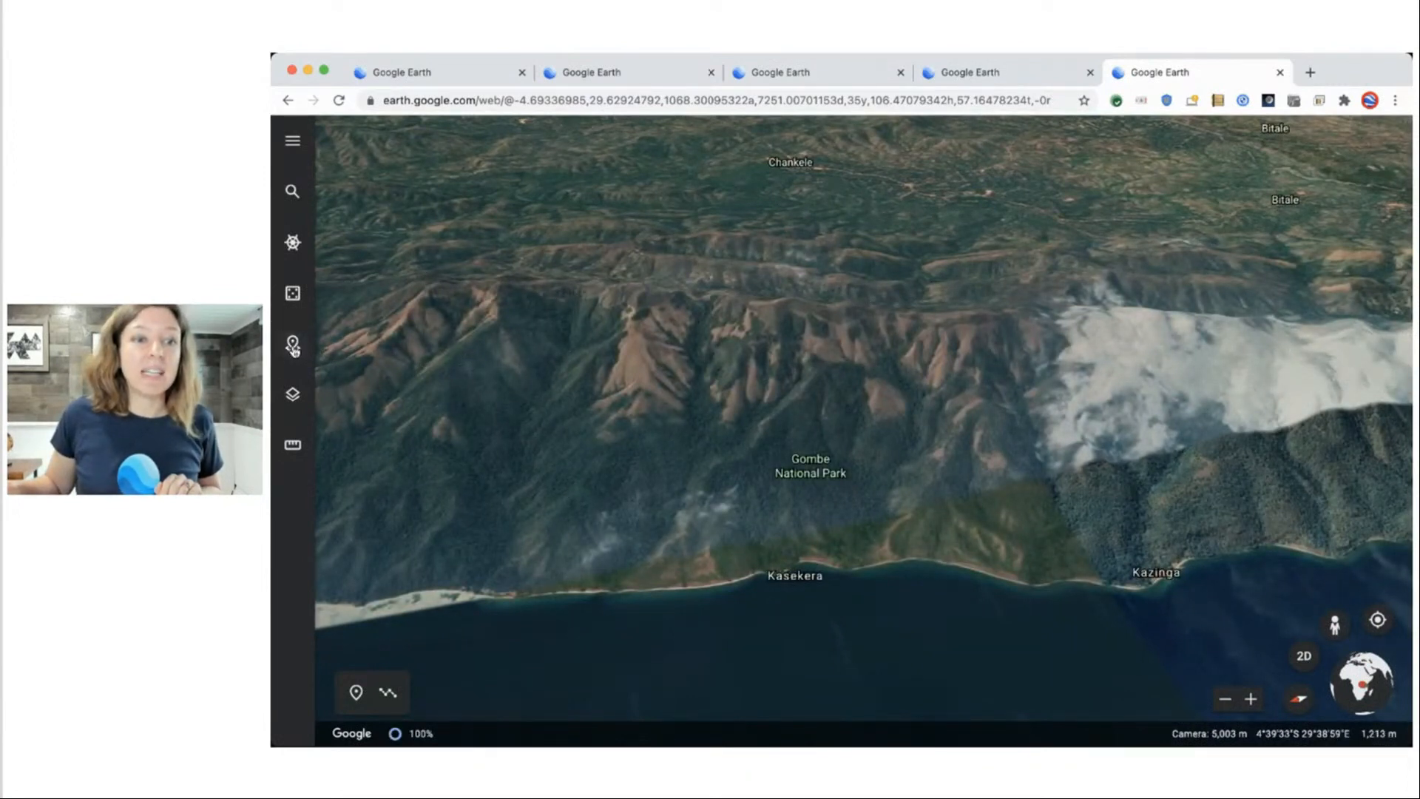
left_click(293, 345)
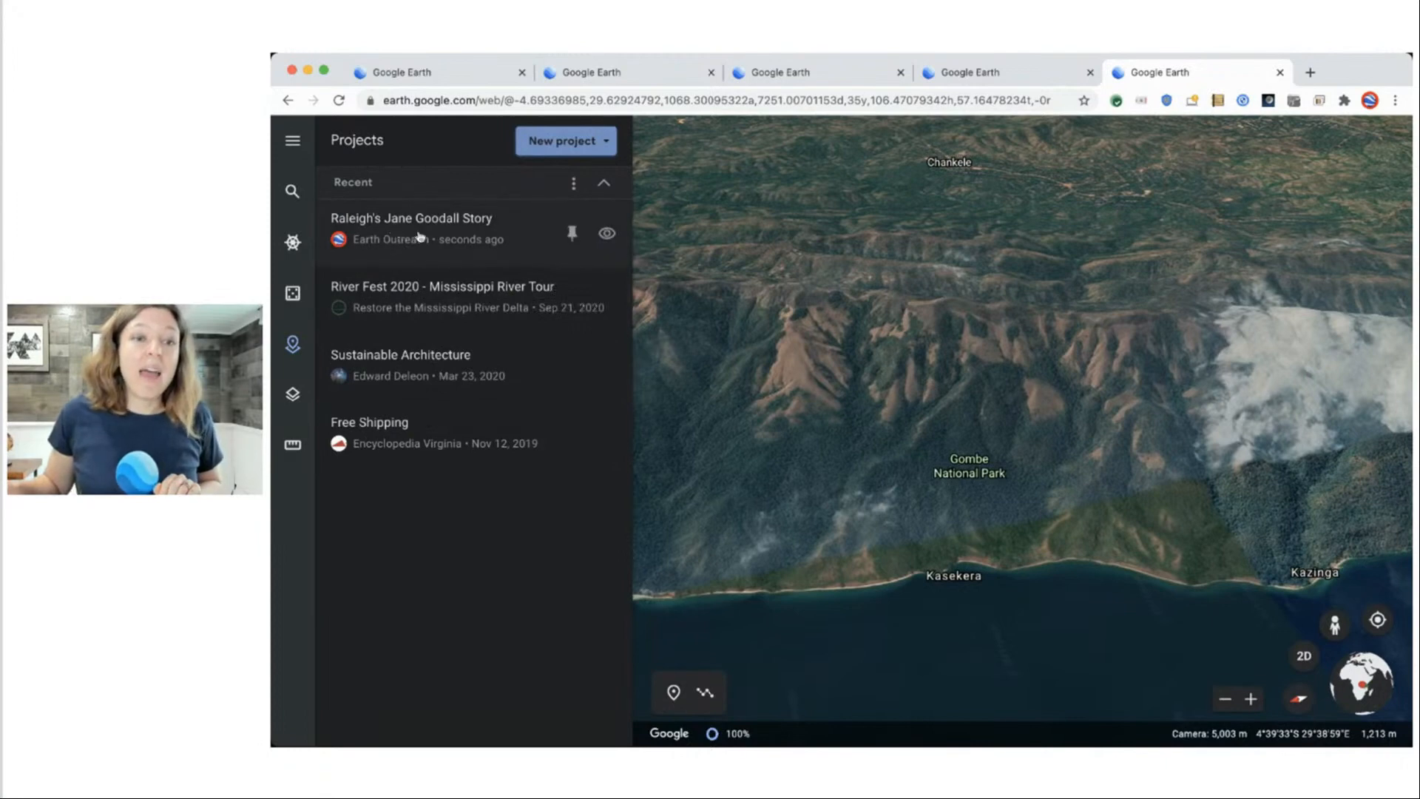
left_click(462, 238)
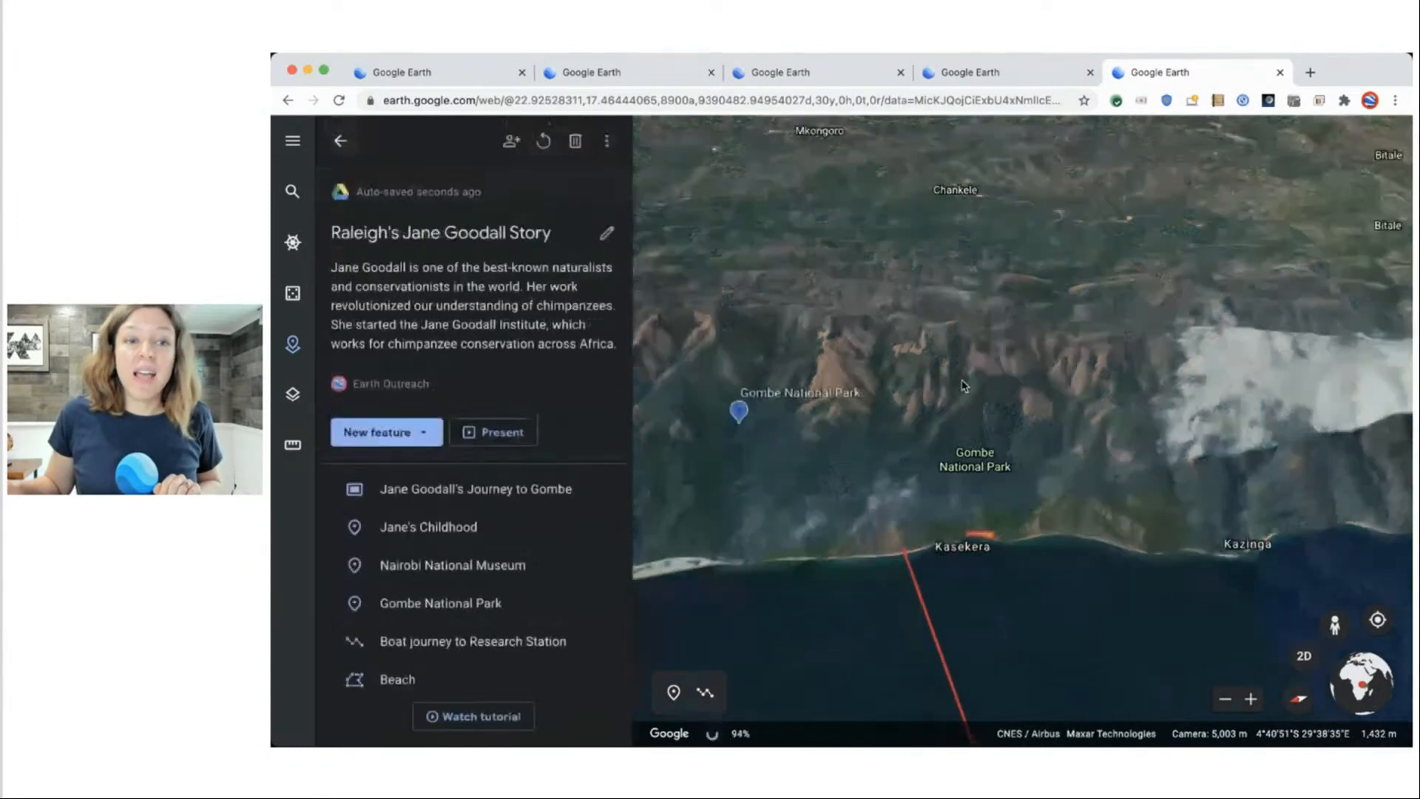